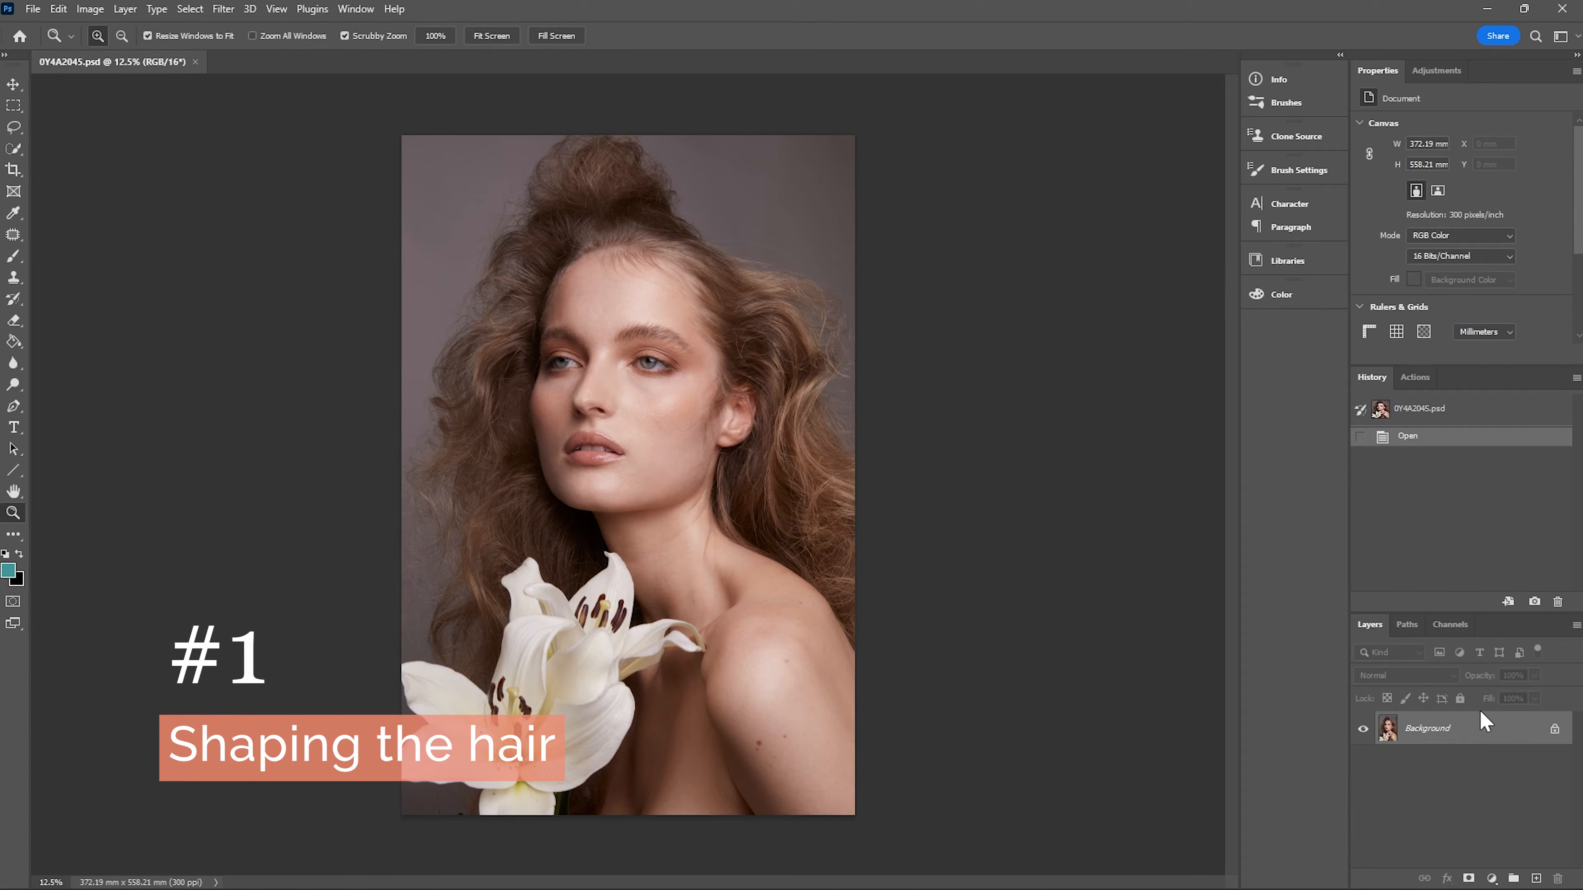
Step: Duplicate the Background layer and name the copy Liquify
left_click_drag(1496, 728, 1536, 878)
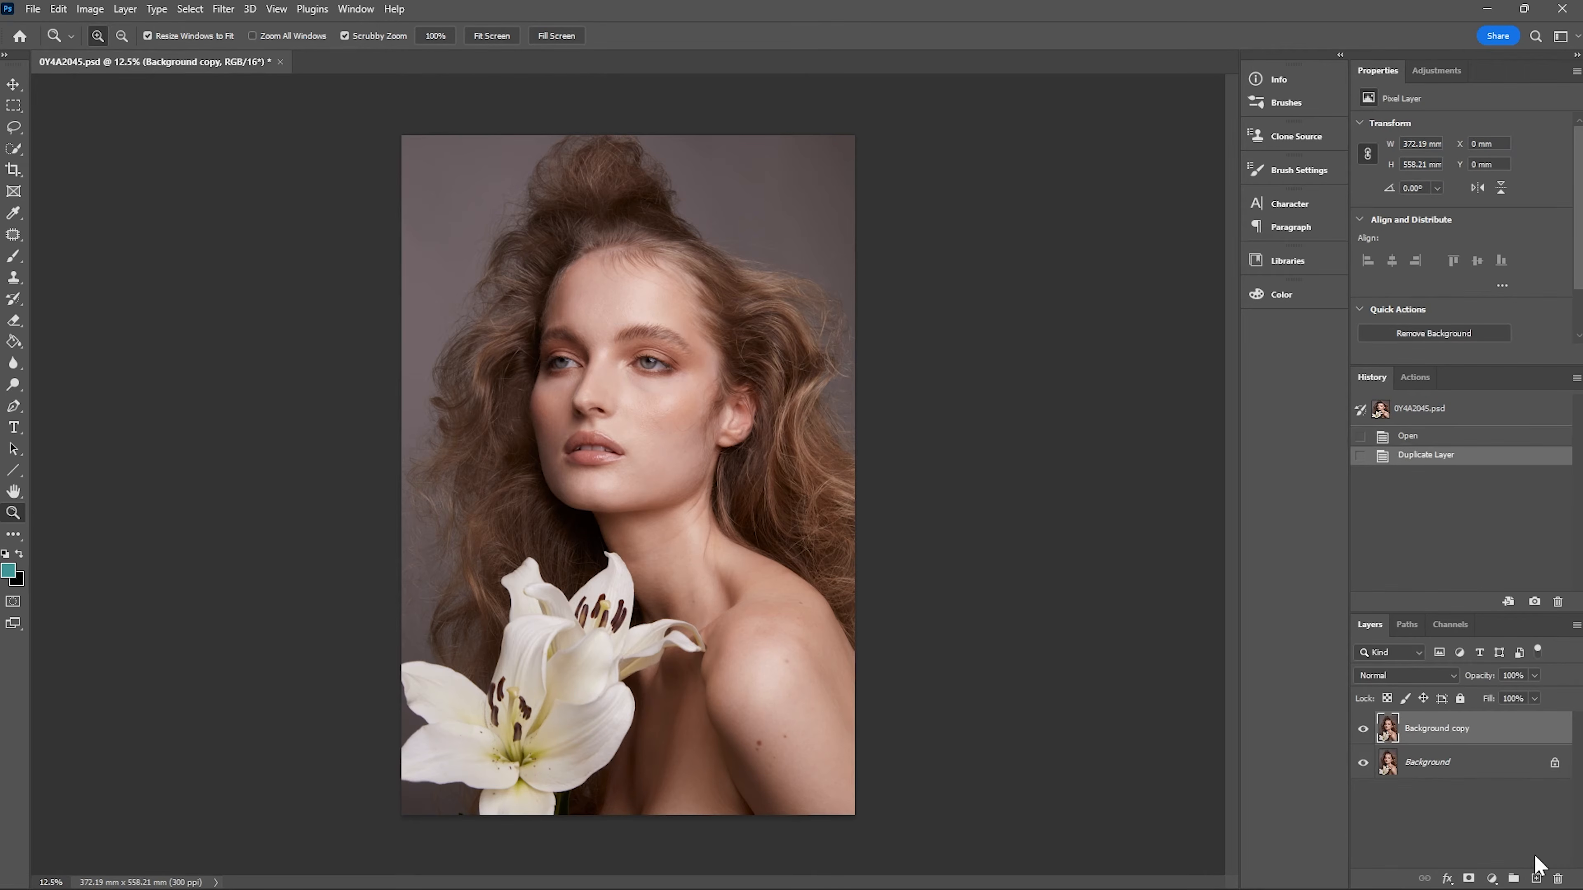
double_click(1428, 730)
type("Liquify")
key("Return")
Step: Open the Liquify filter and reshape the hair on the left side of the face with a size 800 Forward Warp brush
left_click(223, 9)
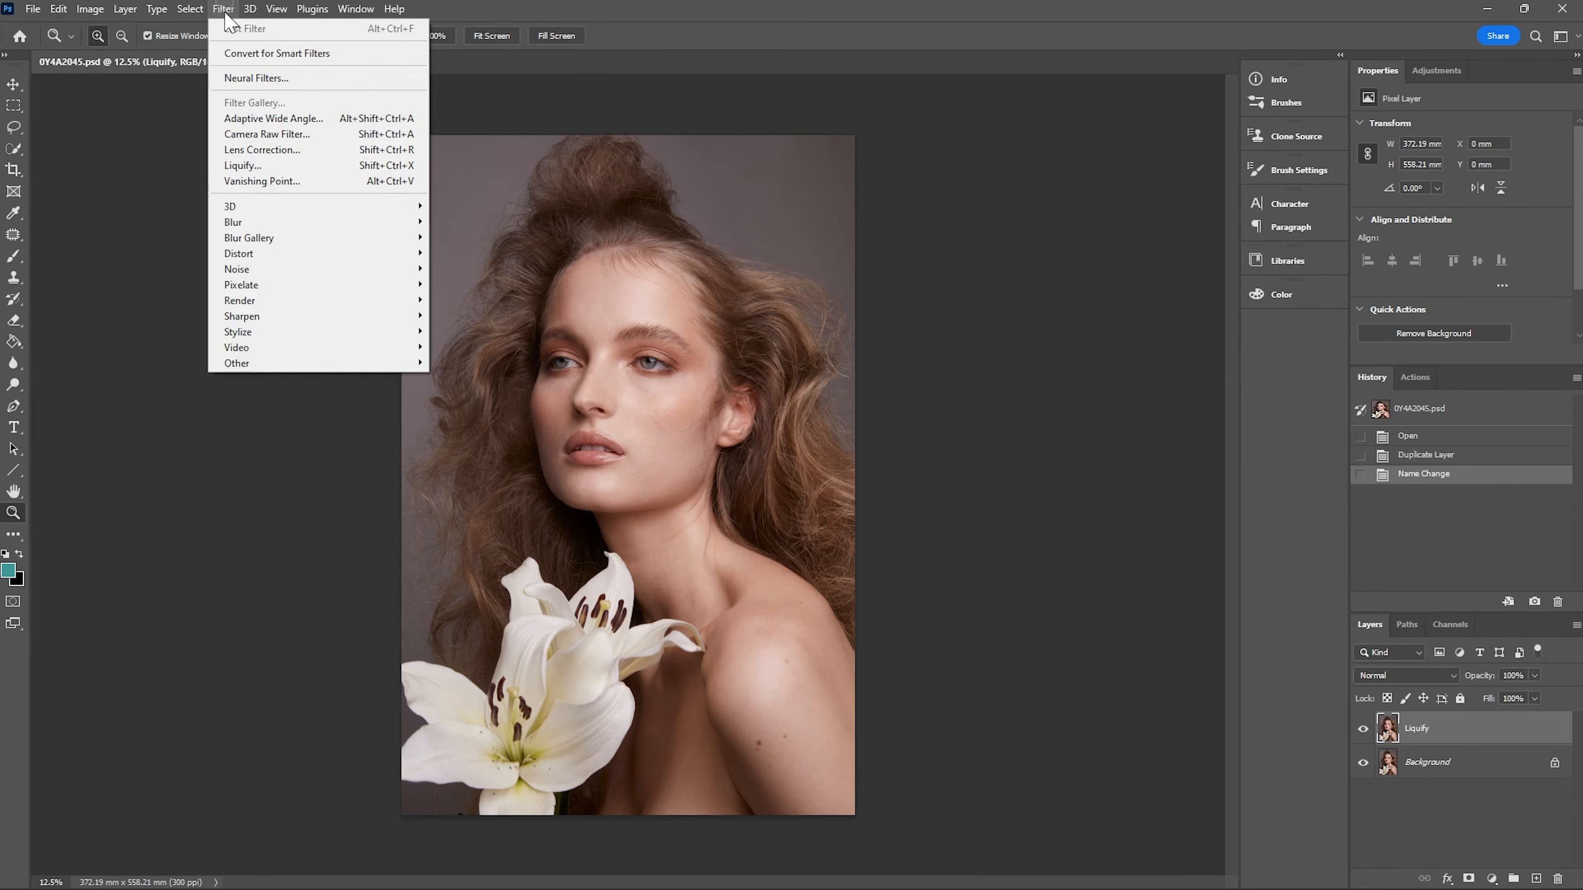
left_click(262, 166)
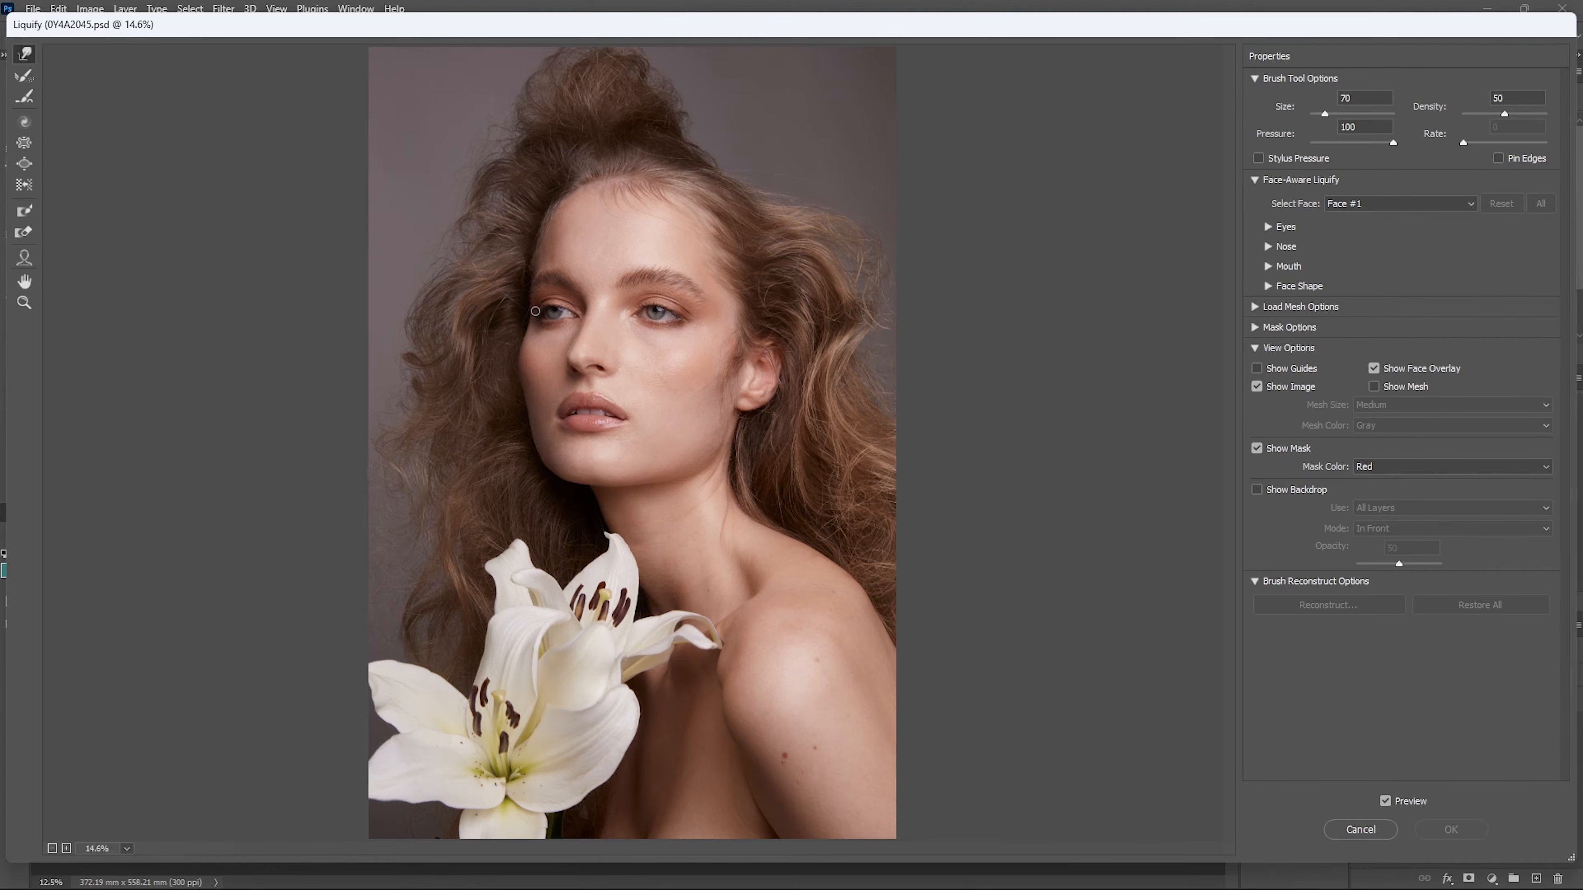
key("bracketright")
key("bracketright")
key("bracketright")
key("bracketright")
key("bracketright")
key("bracketright")
key("bracketright")
key("bracketright")
key("bracketright")
left_click_drag(483, 284, 424, 389)
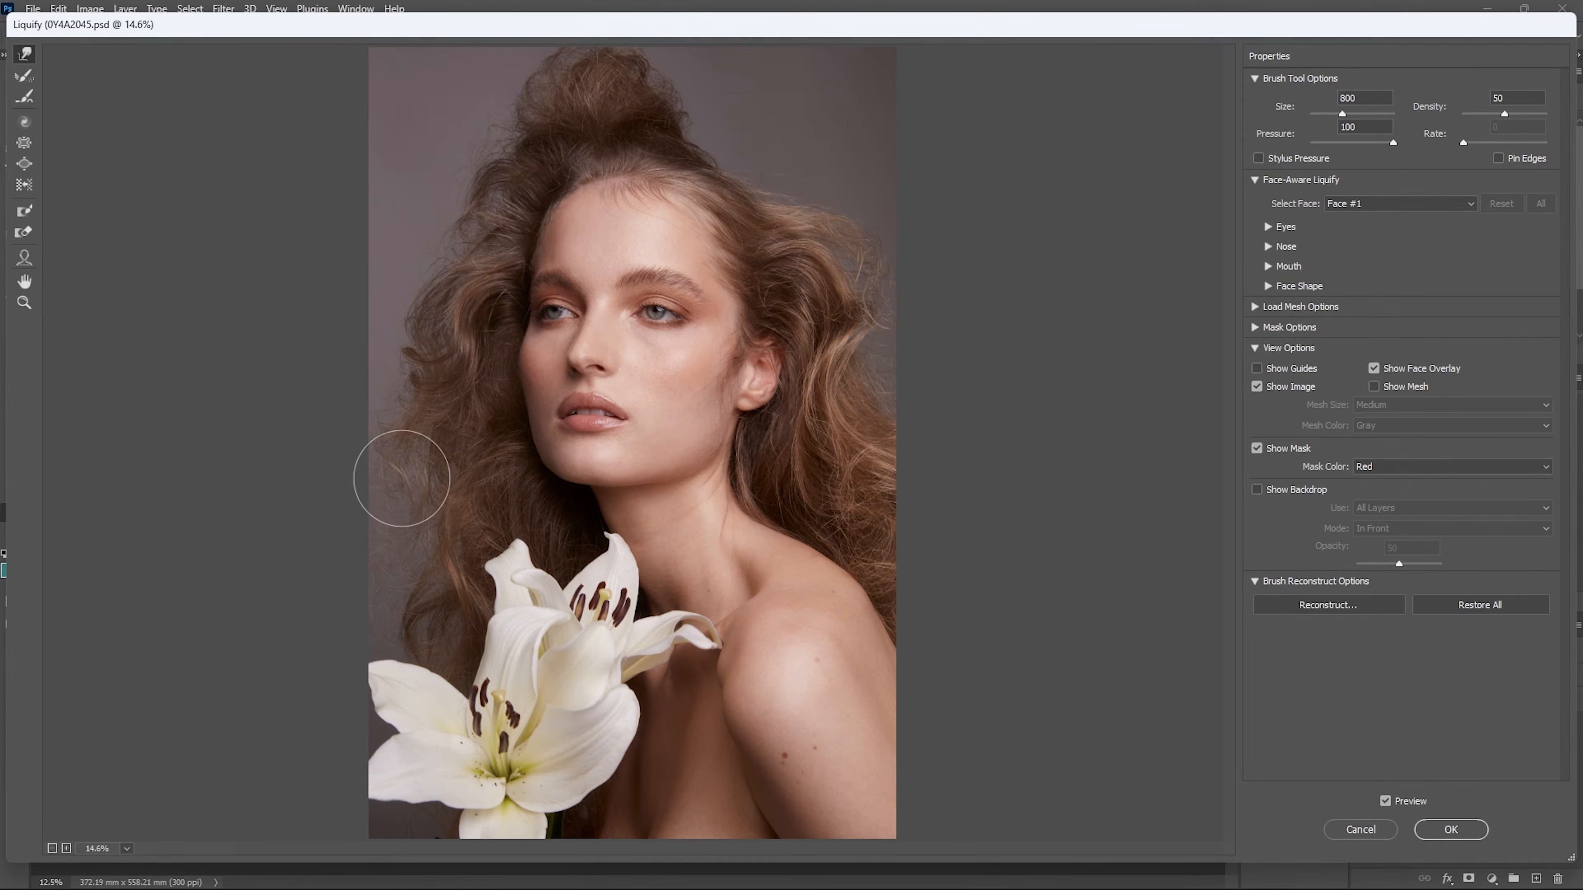
Step: Try warping the image's left edge inward beside the hair, undo it, and reduce the brush size to 600
left_click_drag(350, 494, 387, 495)
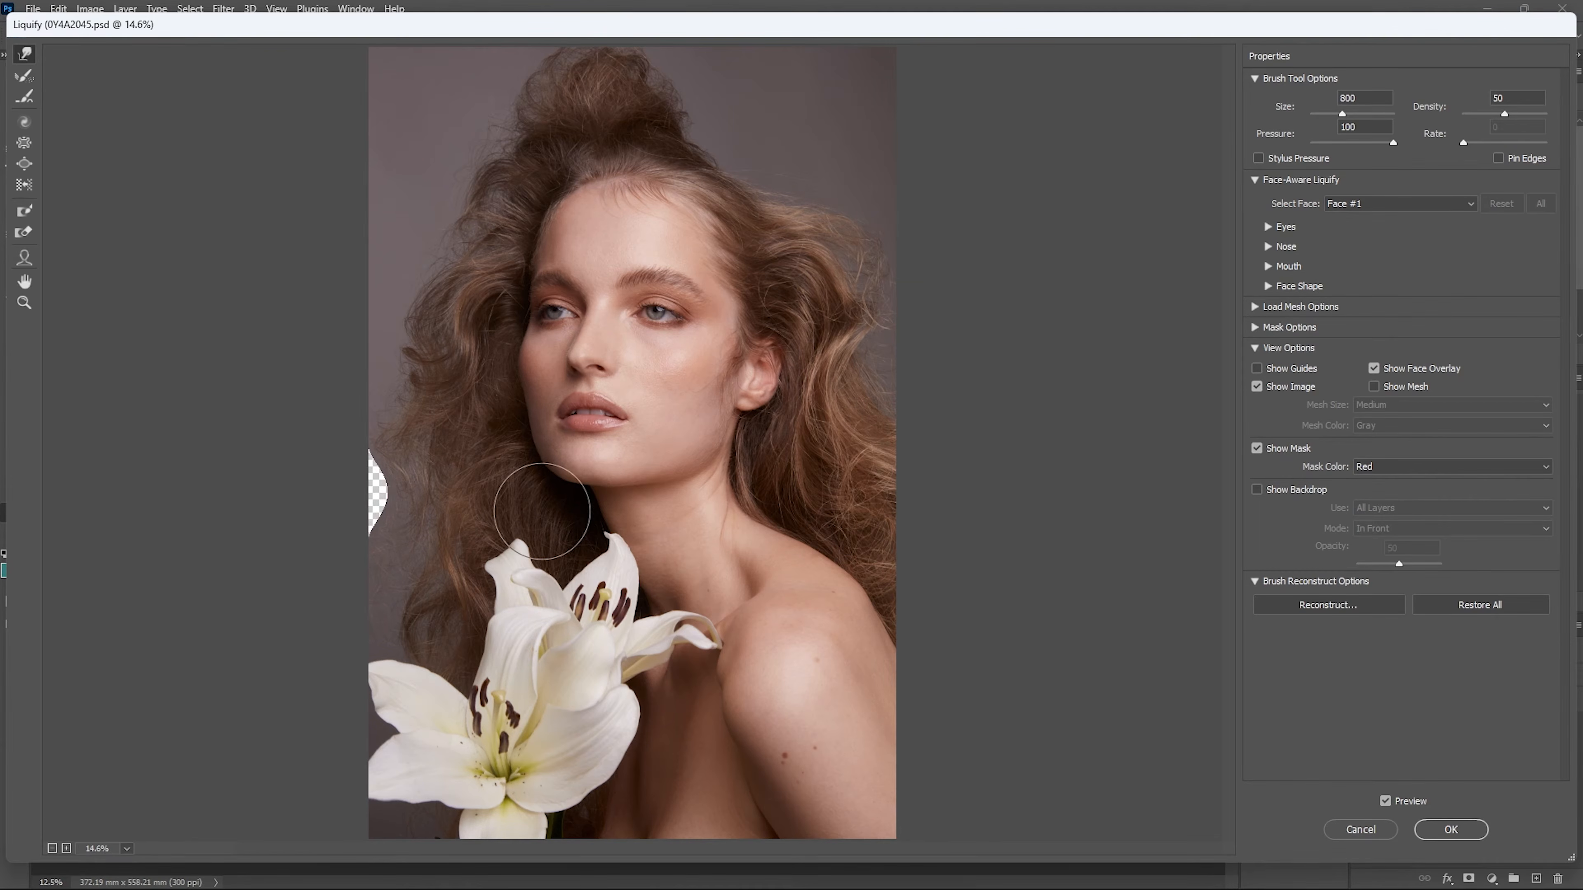
key("ctrl+z")
key("bracketleft")
key("bracketleft")
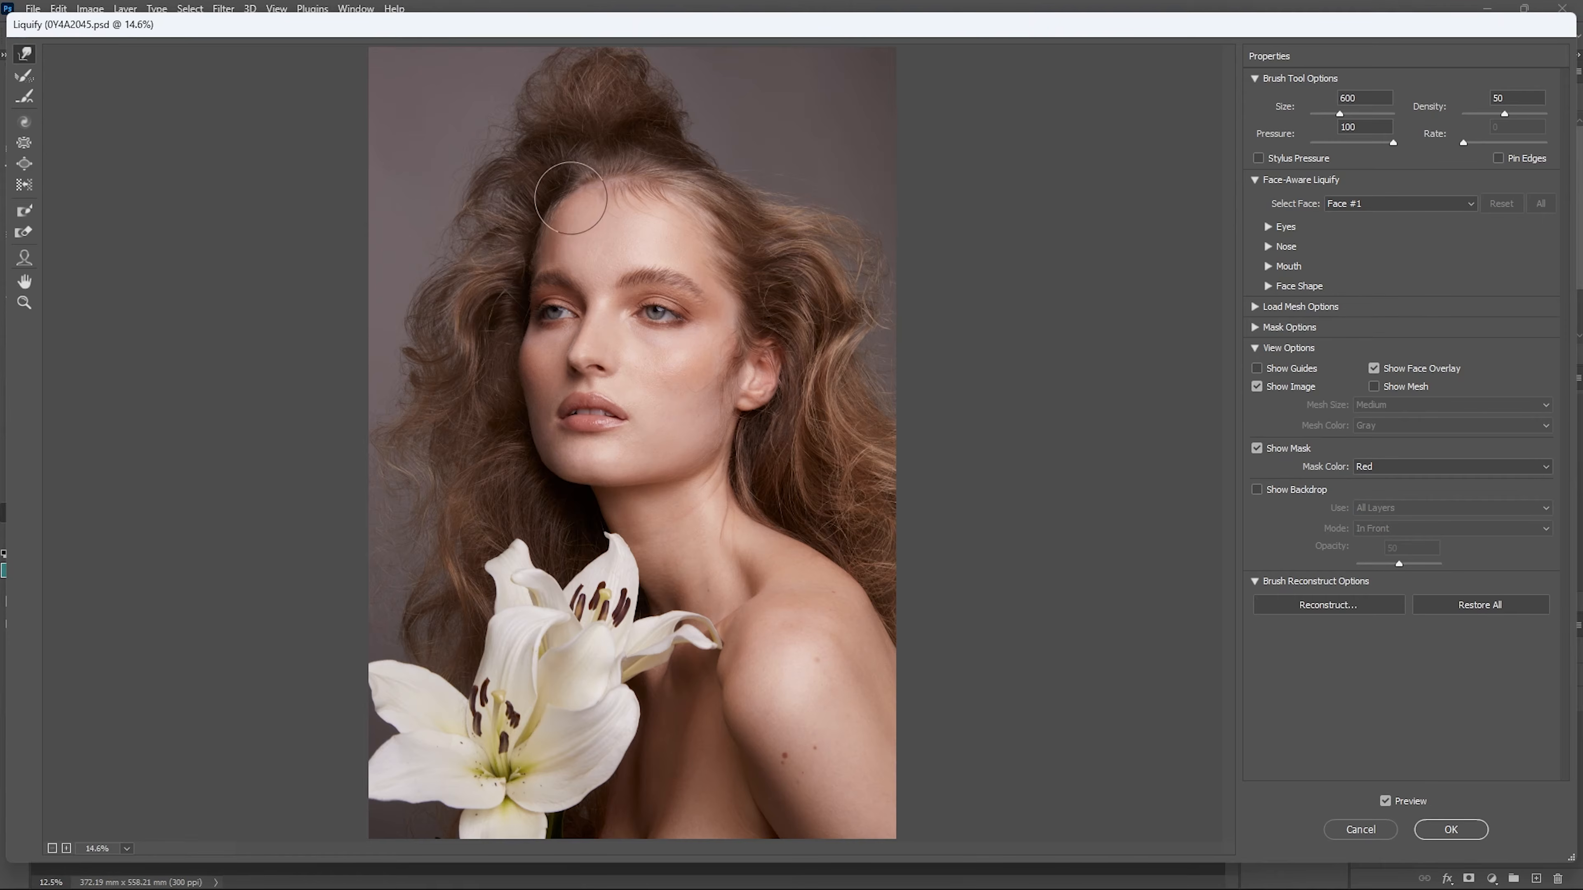
Step: Refine the shape of the bun and left-side hair in Liquify, varying the brush size and ending at 900
key("bracketright")
key("bracketright")
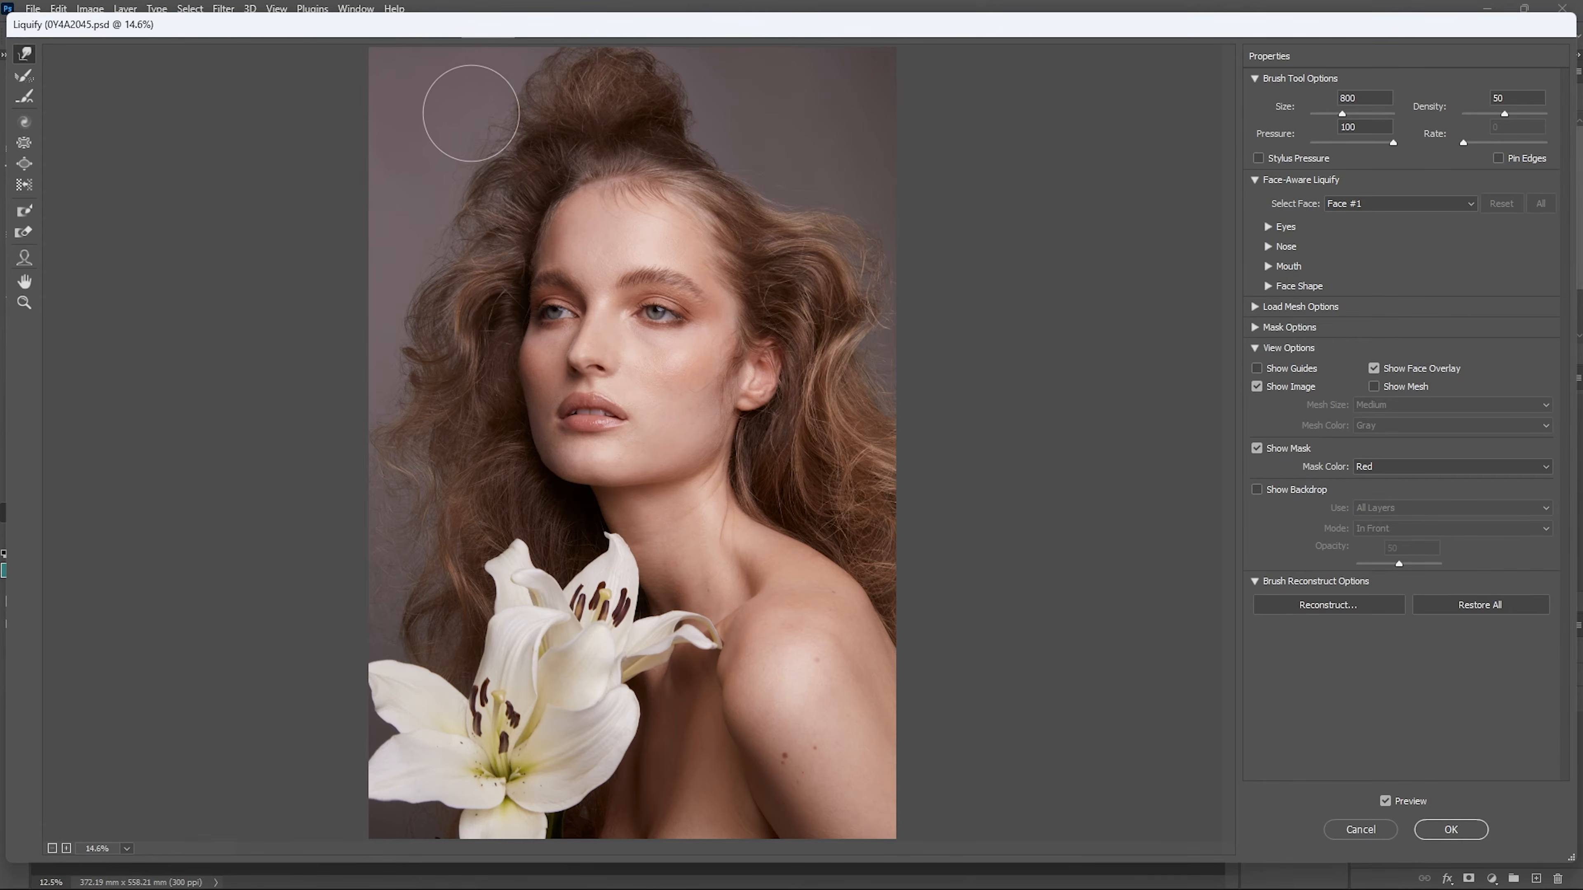
key("bracketleft")
key("bracketleft")
key("bracketleft")
key("bracketleft")
key("bracketright")
key("bracketright")
key("bracketright")
key("bracketright")
key("bracketright")
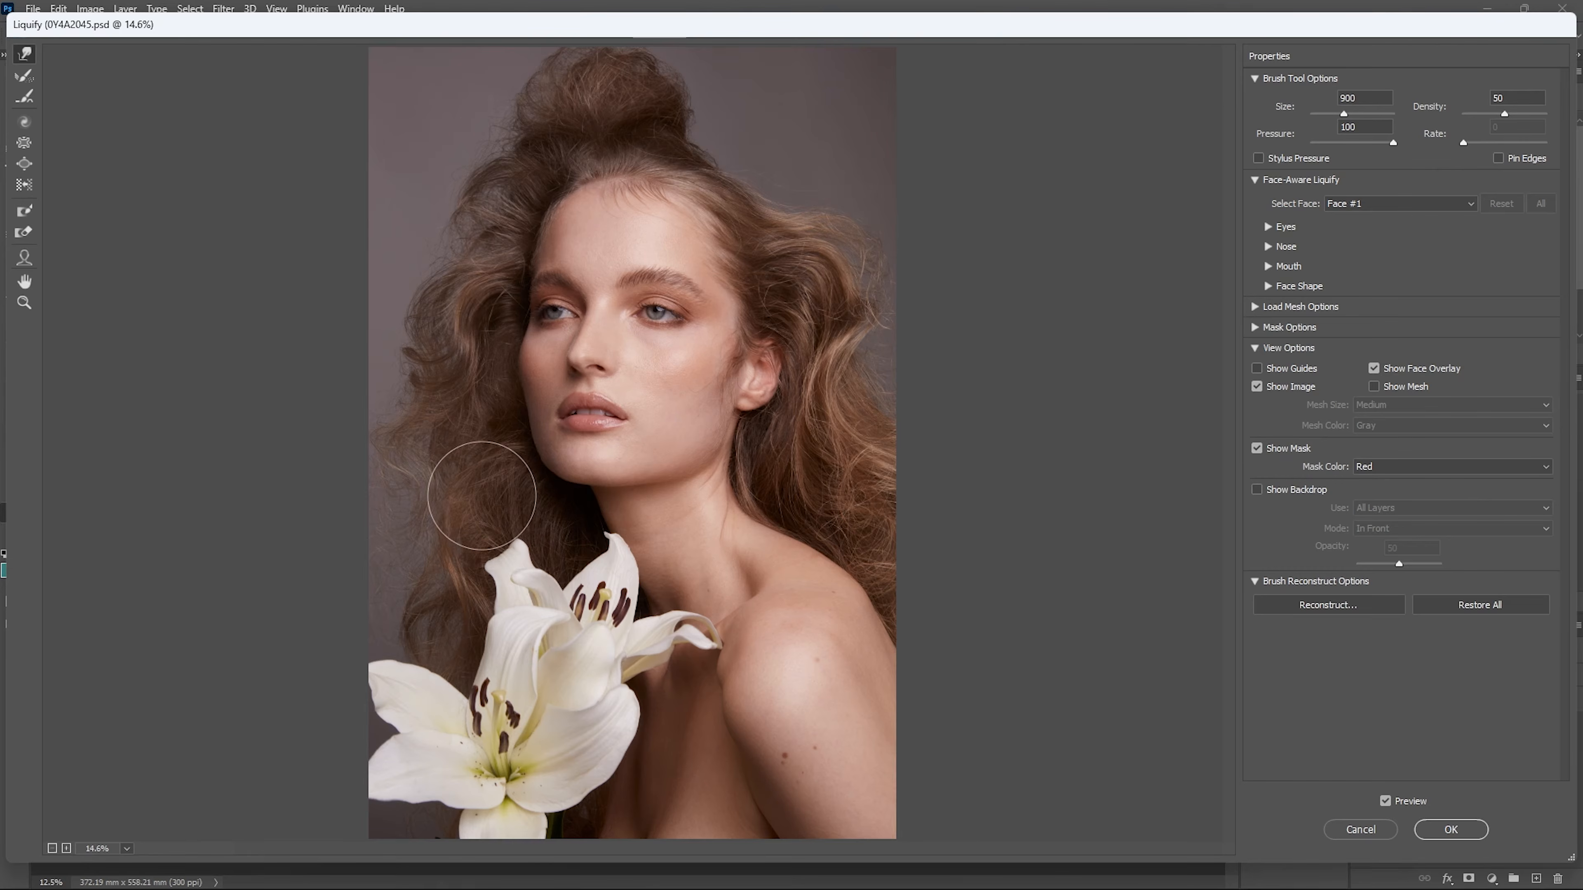
Step: Adjust the warp brush between sizes 600 and 1200 for shaping the hair along the portrait's right edge
key("bracketleft")
key("bracketleft")
key("bracketleft")
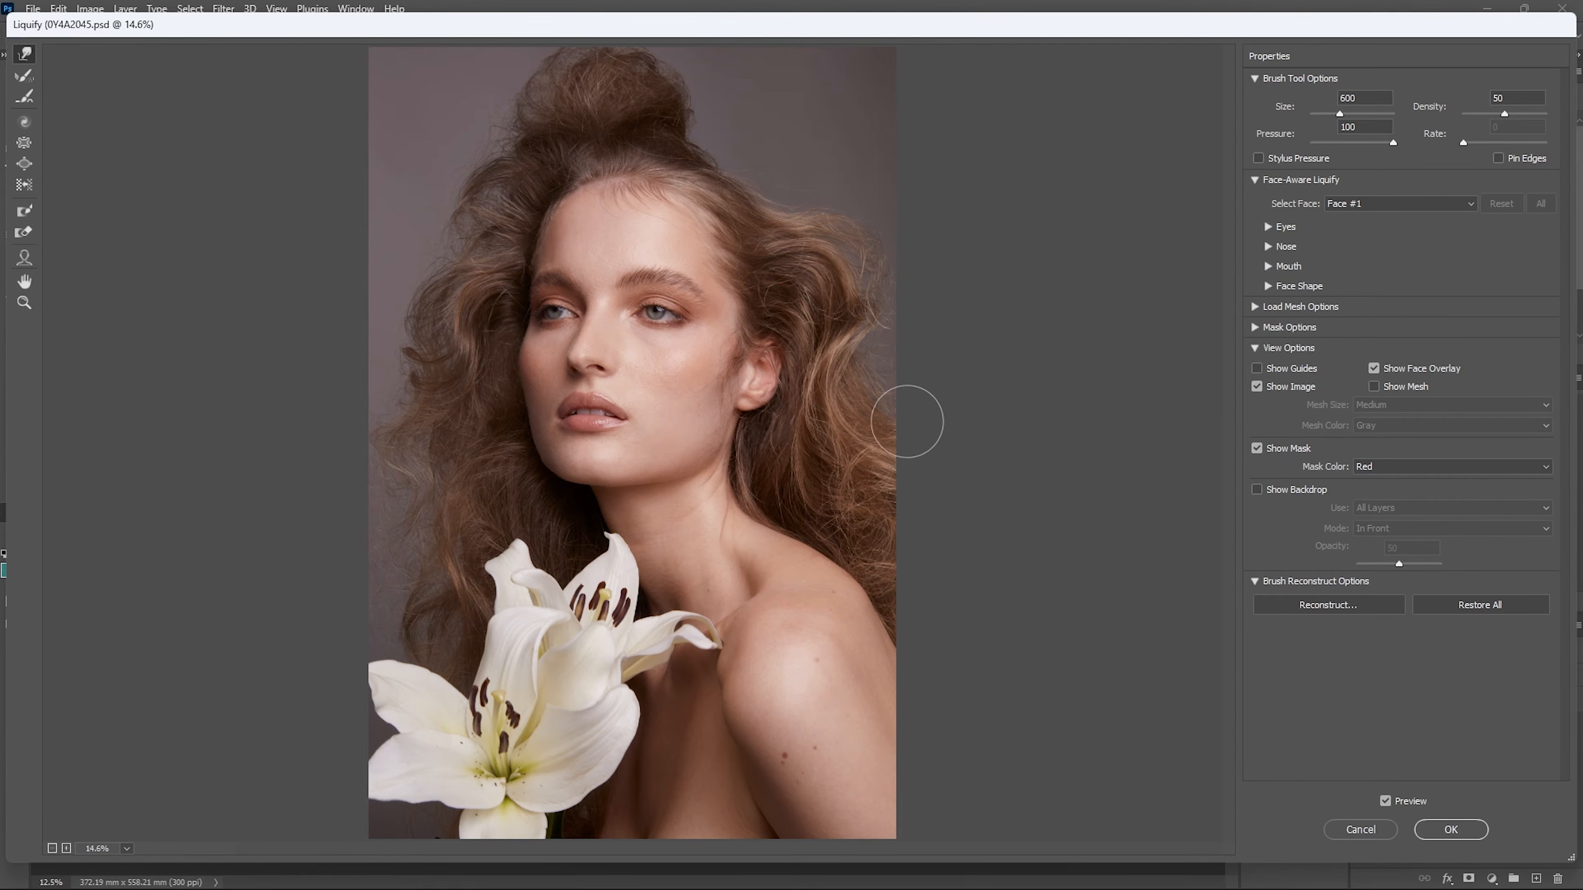
key("bracketright")
key("bracketright")
key("bracketright")
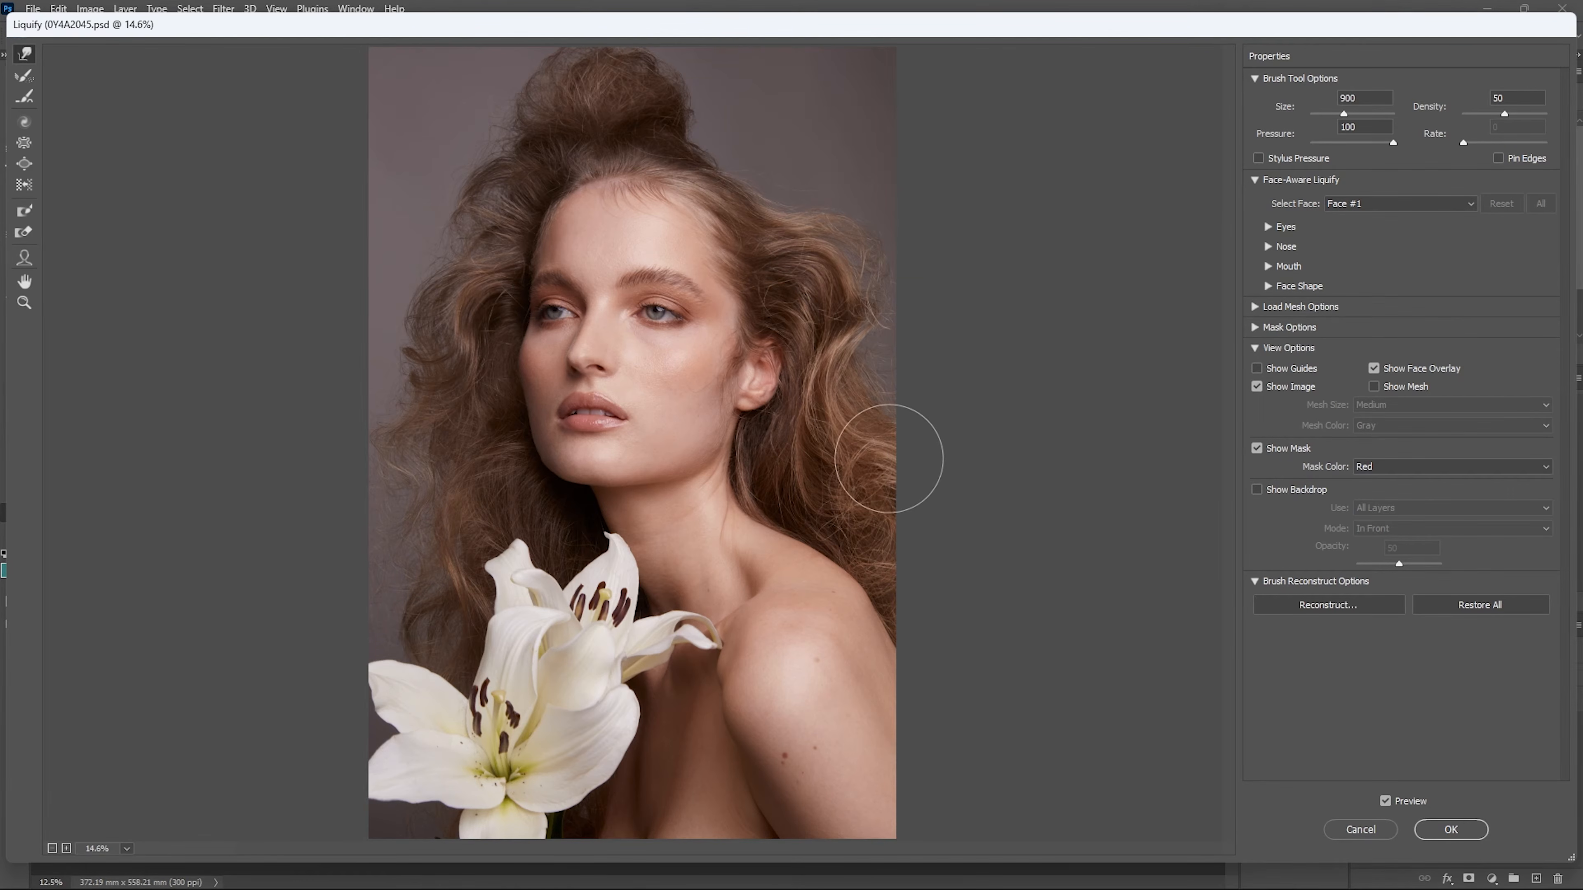
key("bracketright")
key("bracketright")
key("bracketright")
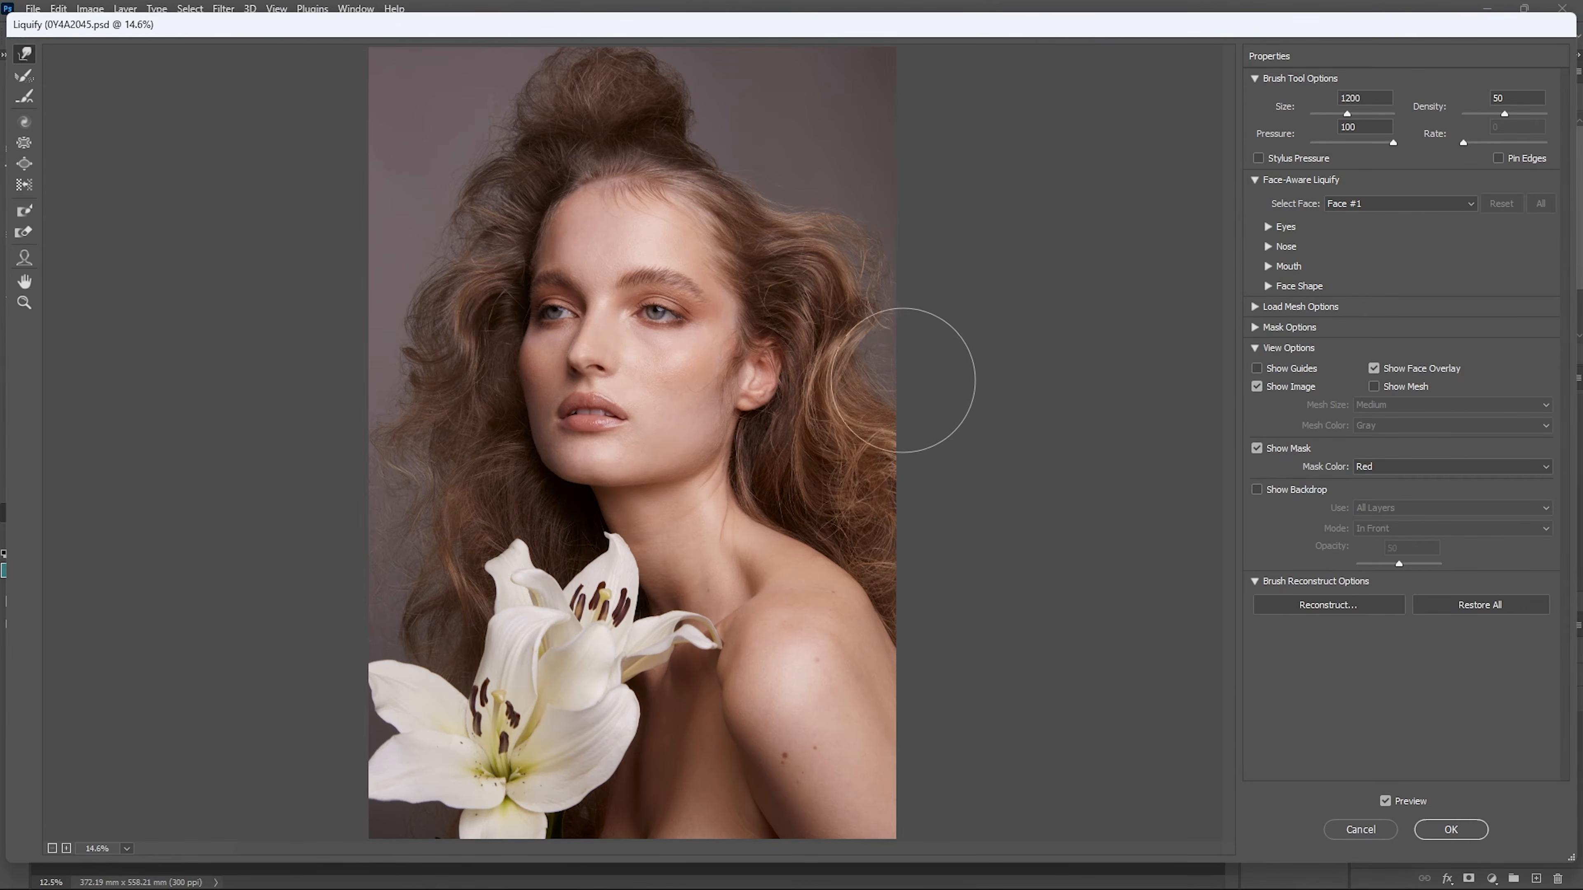
Step: Reduce the warp brush to 600, raise it to 800 for the remaining hair shaping, and apply the Liquify filter
key("bracketleft")
key("bracketleft")
key("bracketleft")
key("bracketleft")
key("bracketleft")
key("bracketleft")
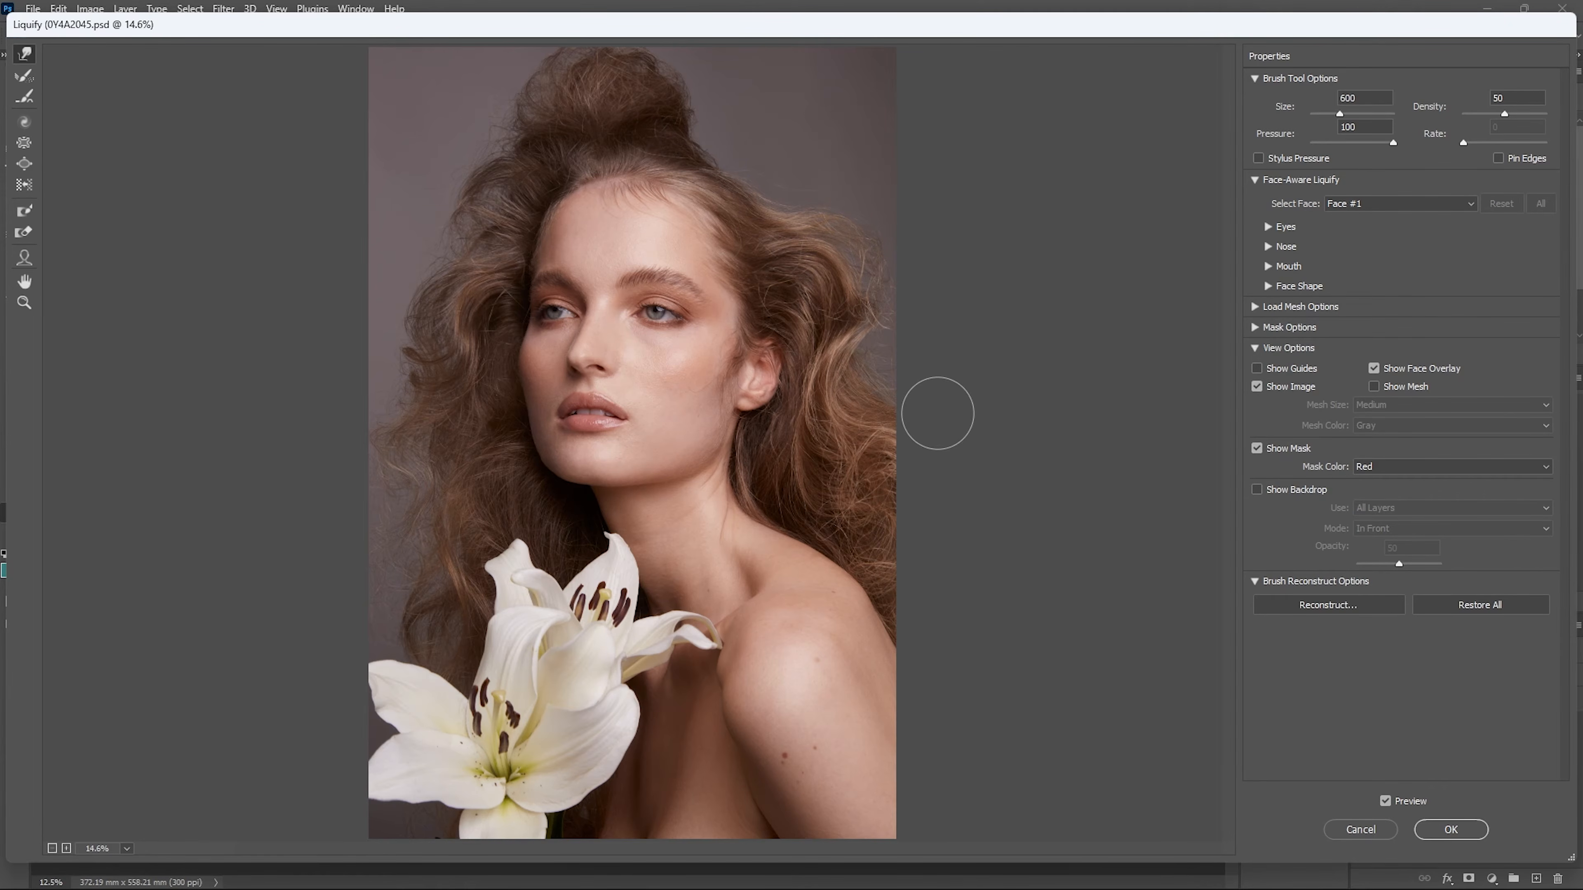
key("bracketright")
key("bracketright")
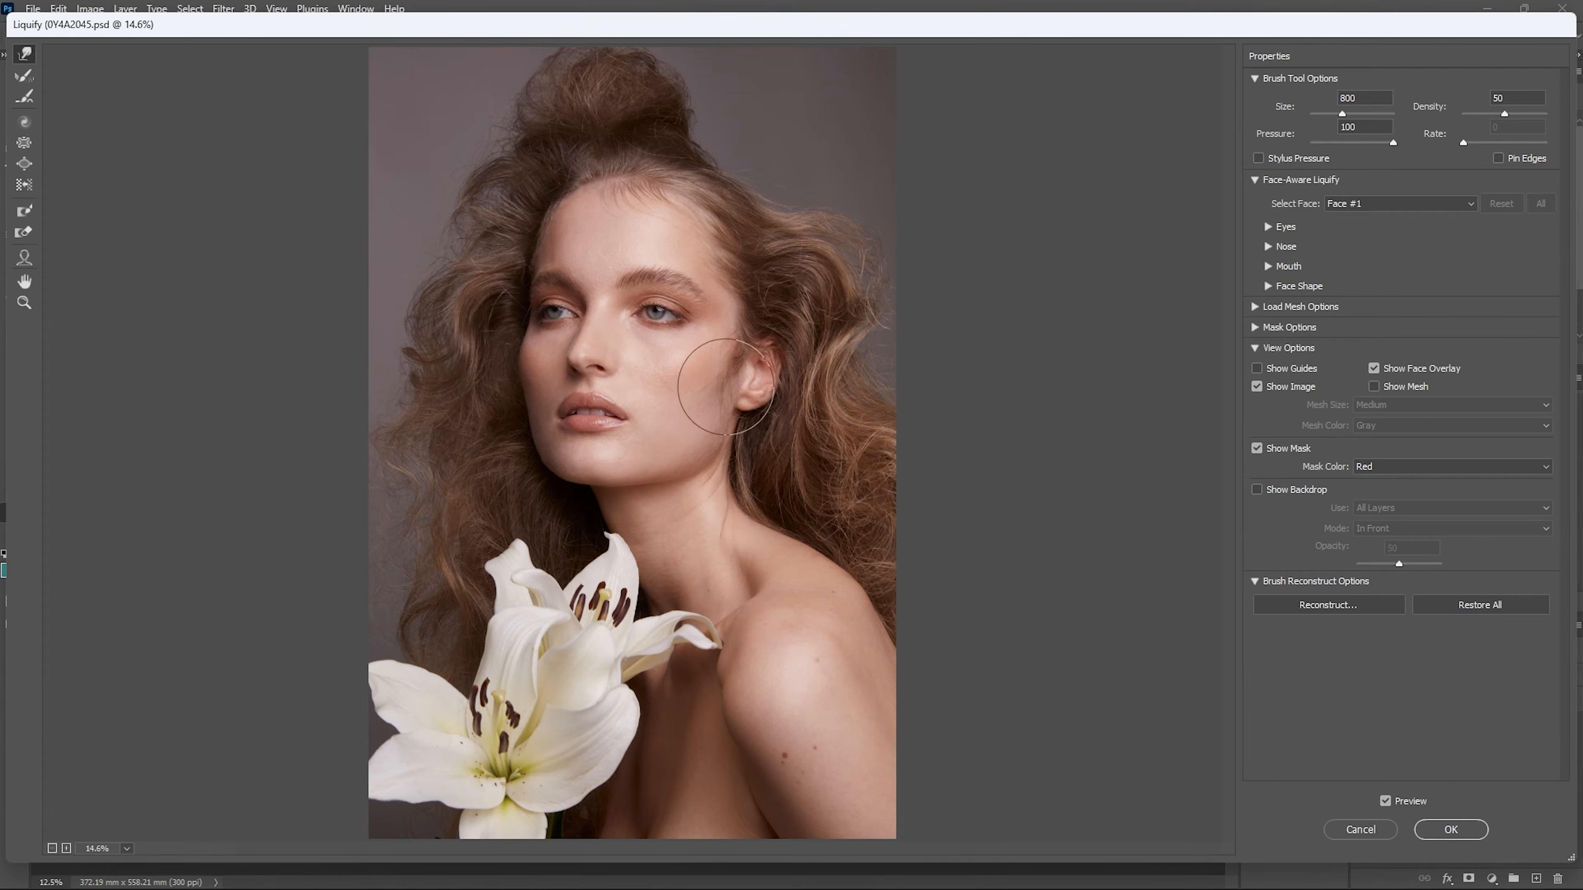
left_click(1452, 828)
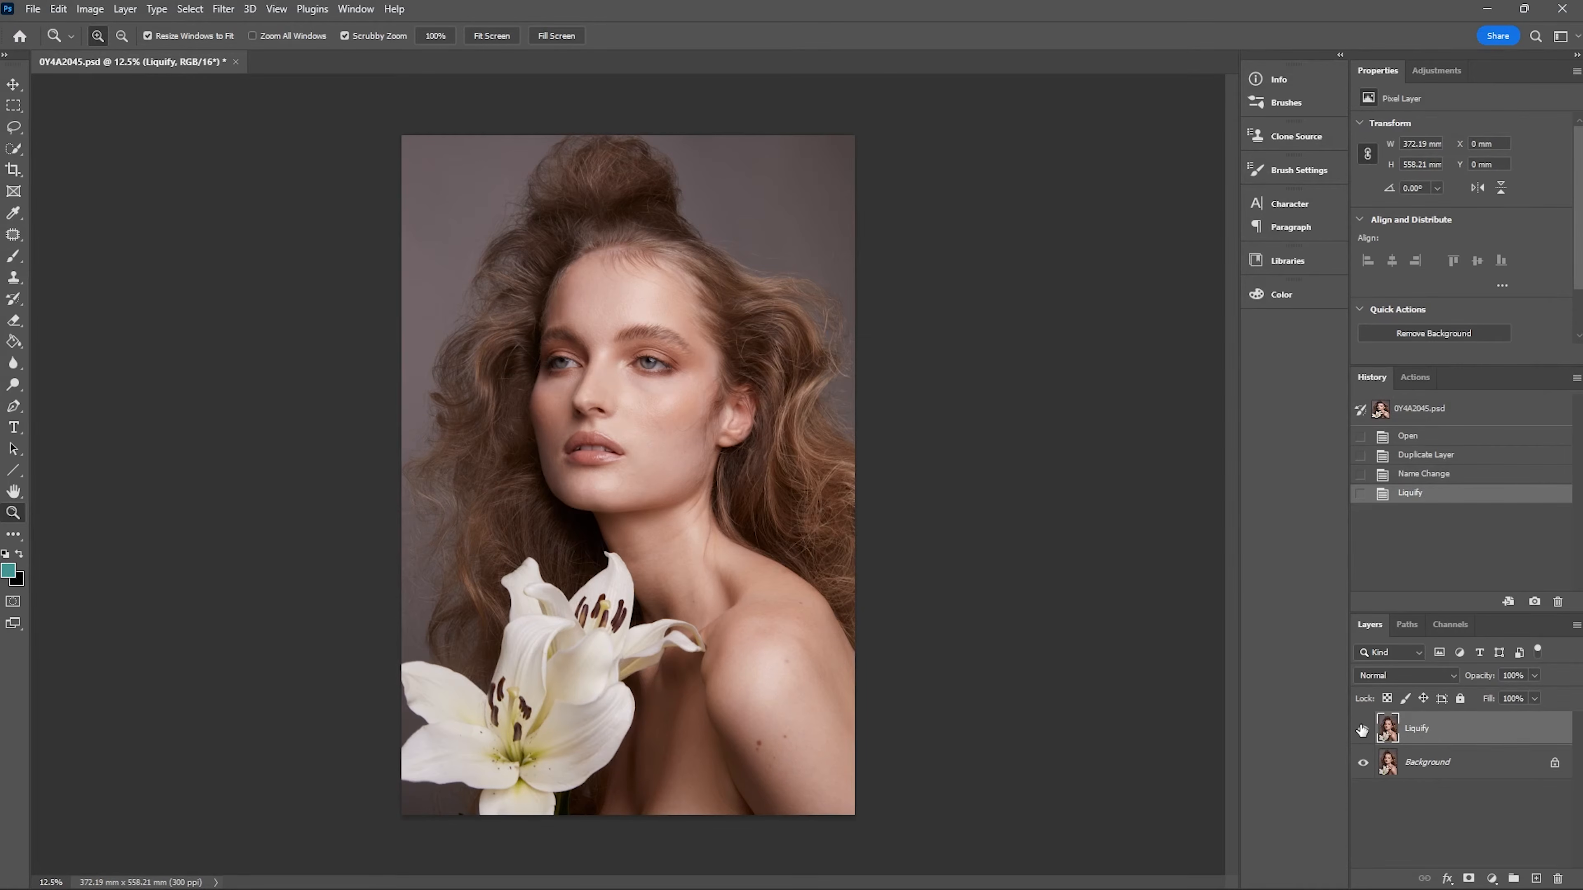
Step: Compare the portrait before and after the hair reshaping by toggling the Liquify layer's visibility
left_click(1362, 729)
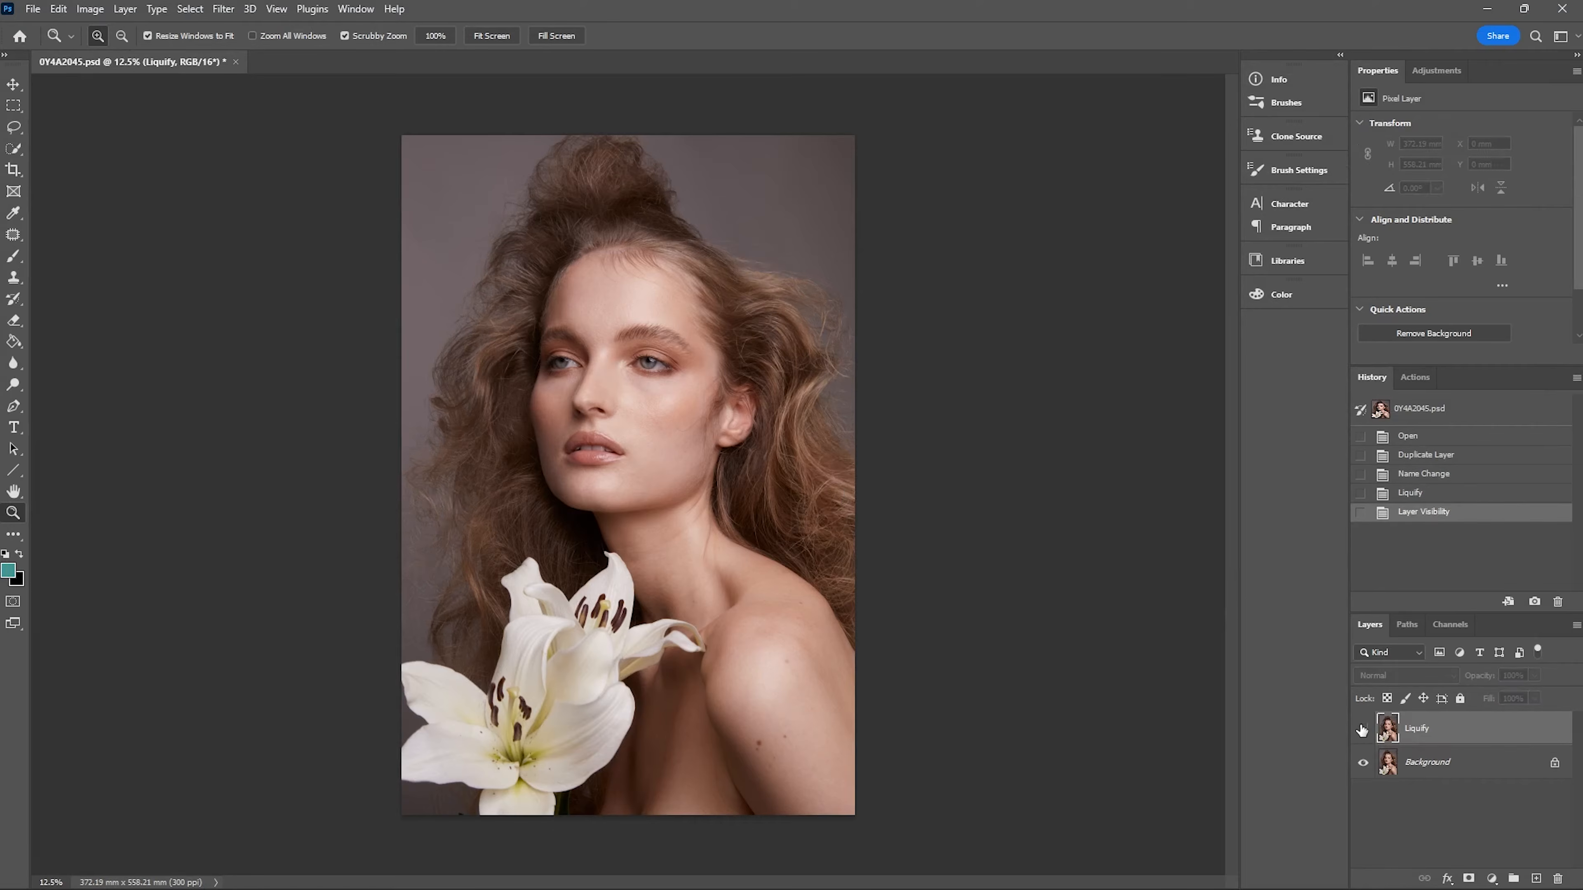
left_click(1362, 728)
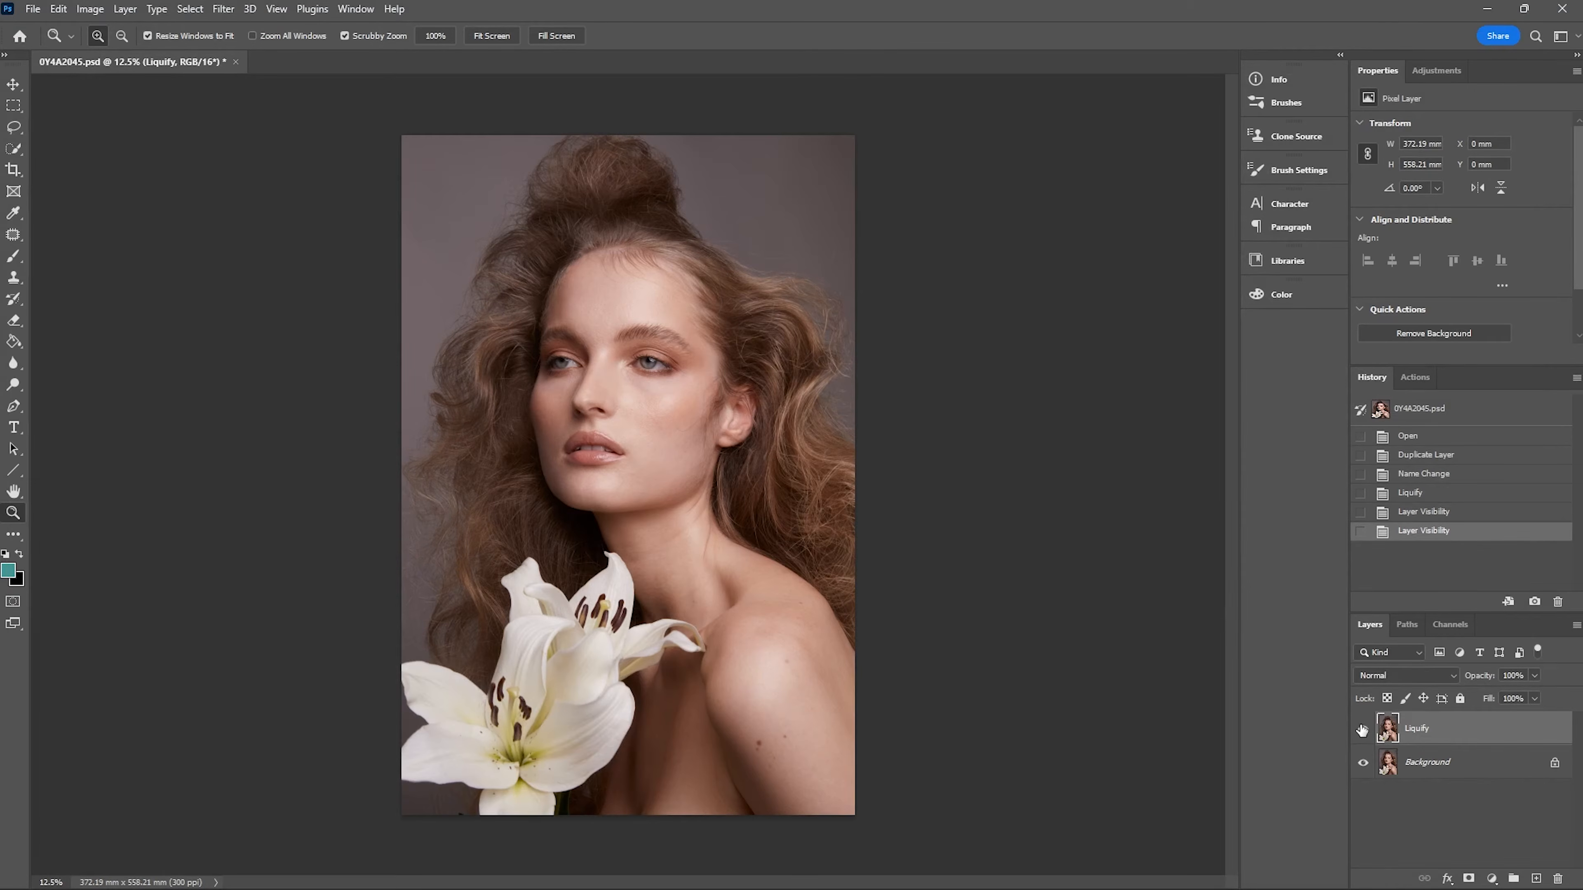
left_click(1362, 728)
left_click(1362, 729)
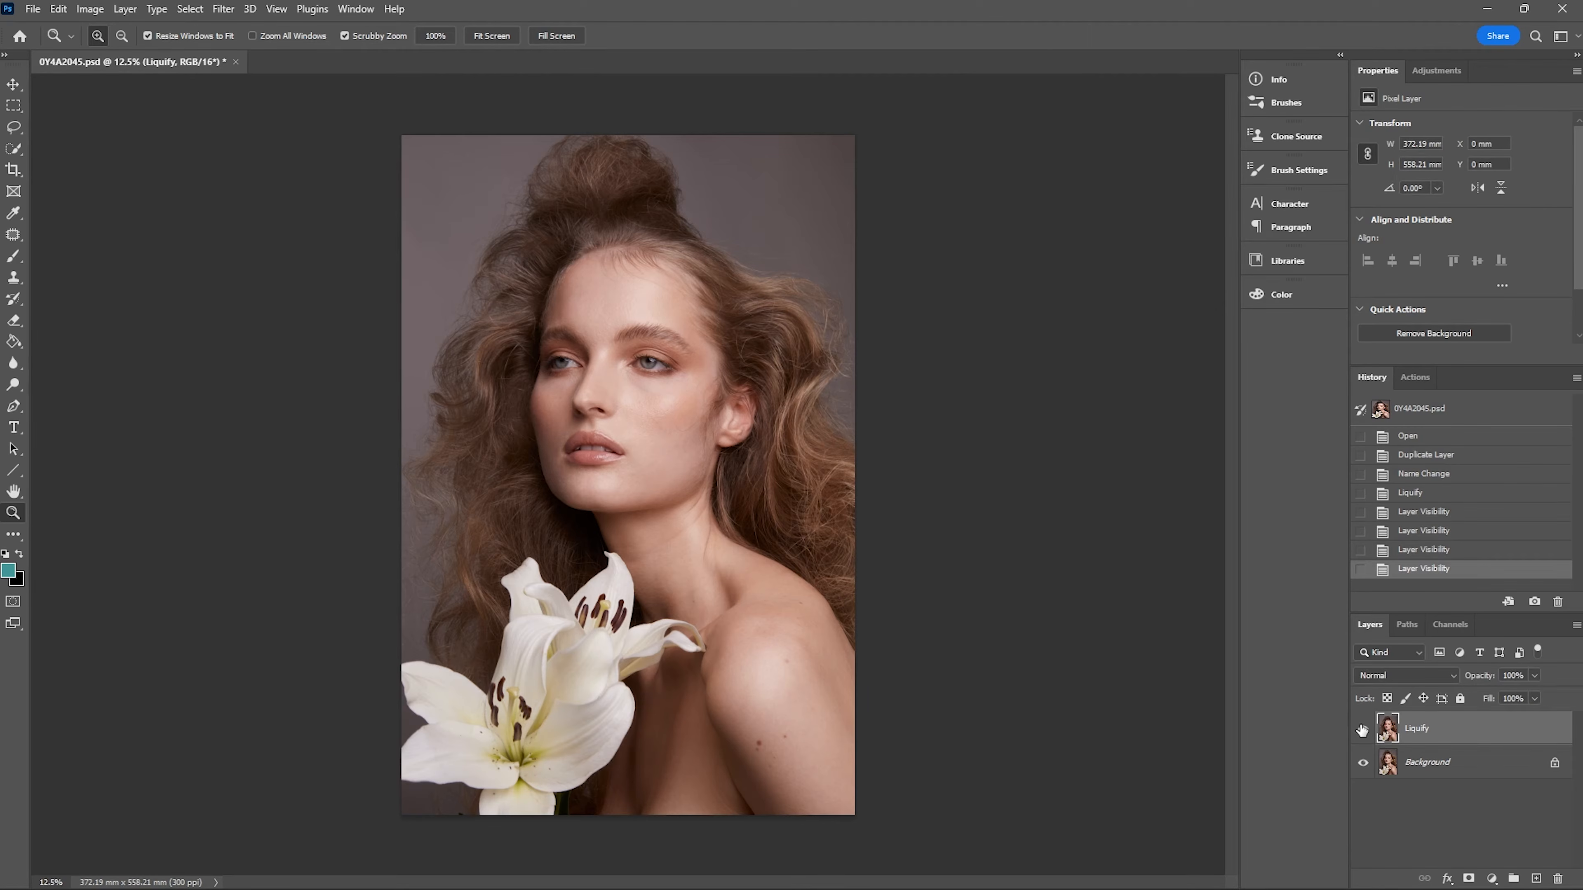
left_click(1362, 728)
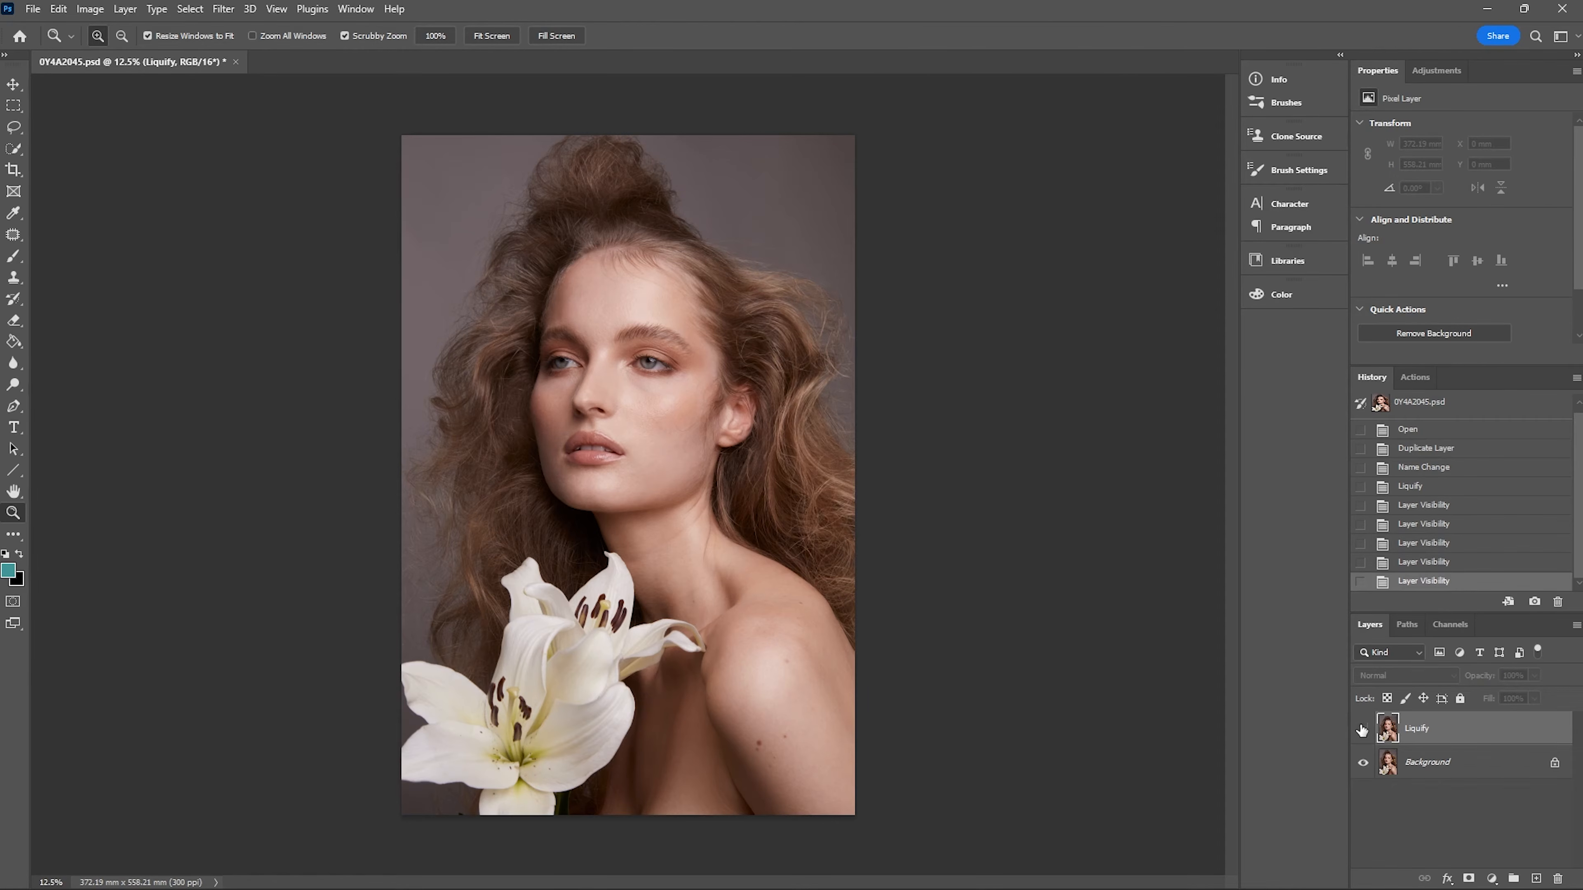
left_click(1363, 729)
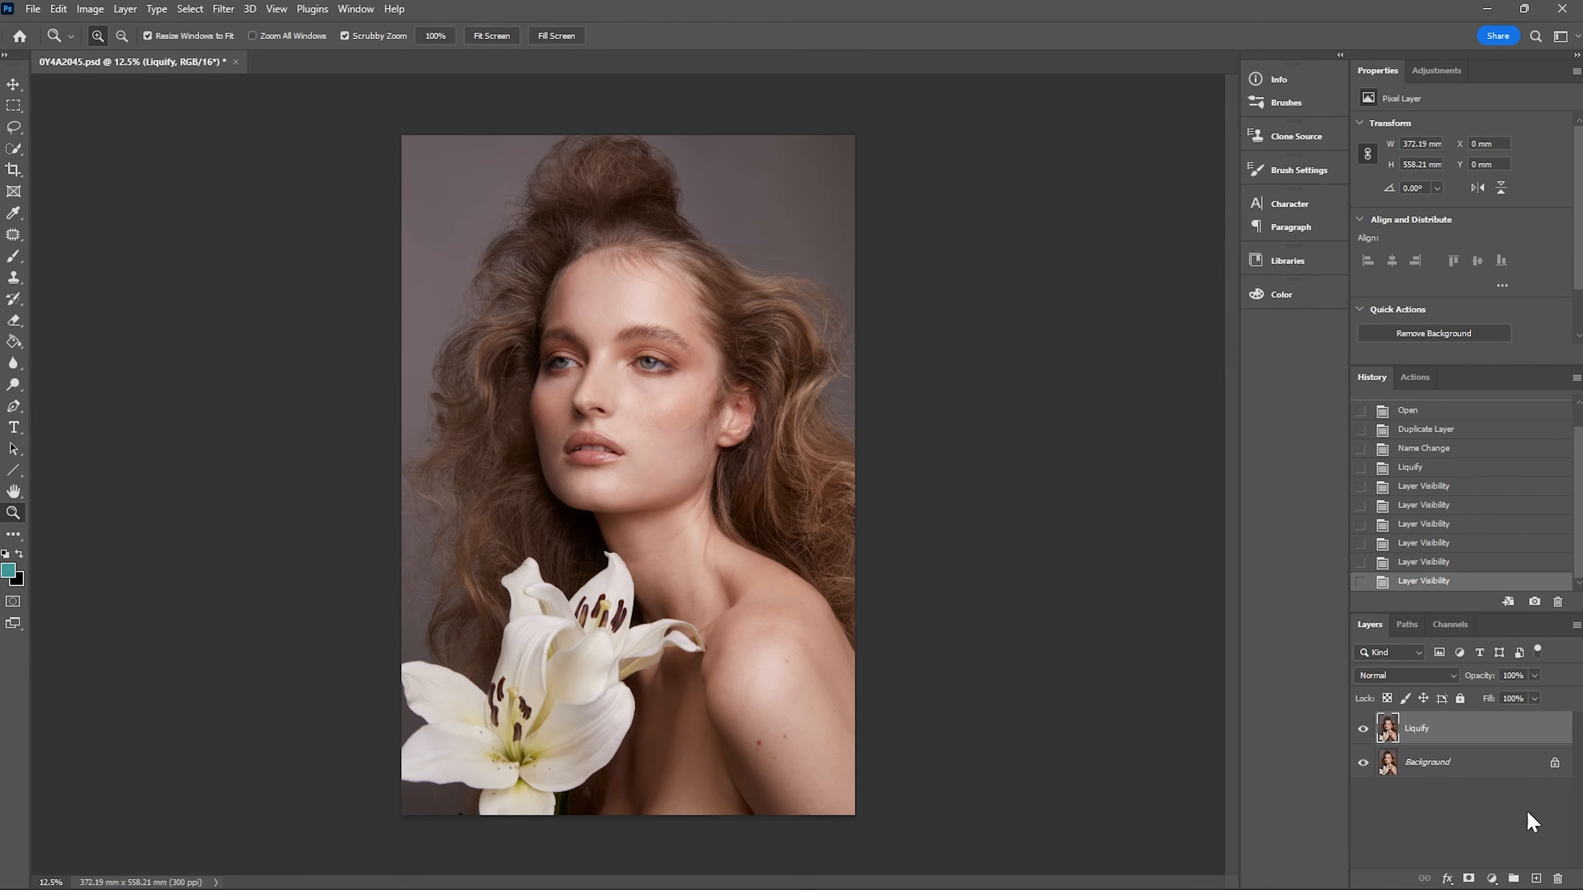
Step: Add a new empty layer above the Liquify layer and name it Stray hairs
left_click(1537, 877)
double_click(1432, 727)
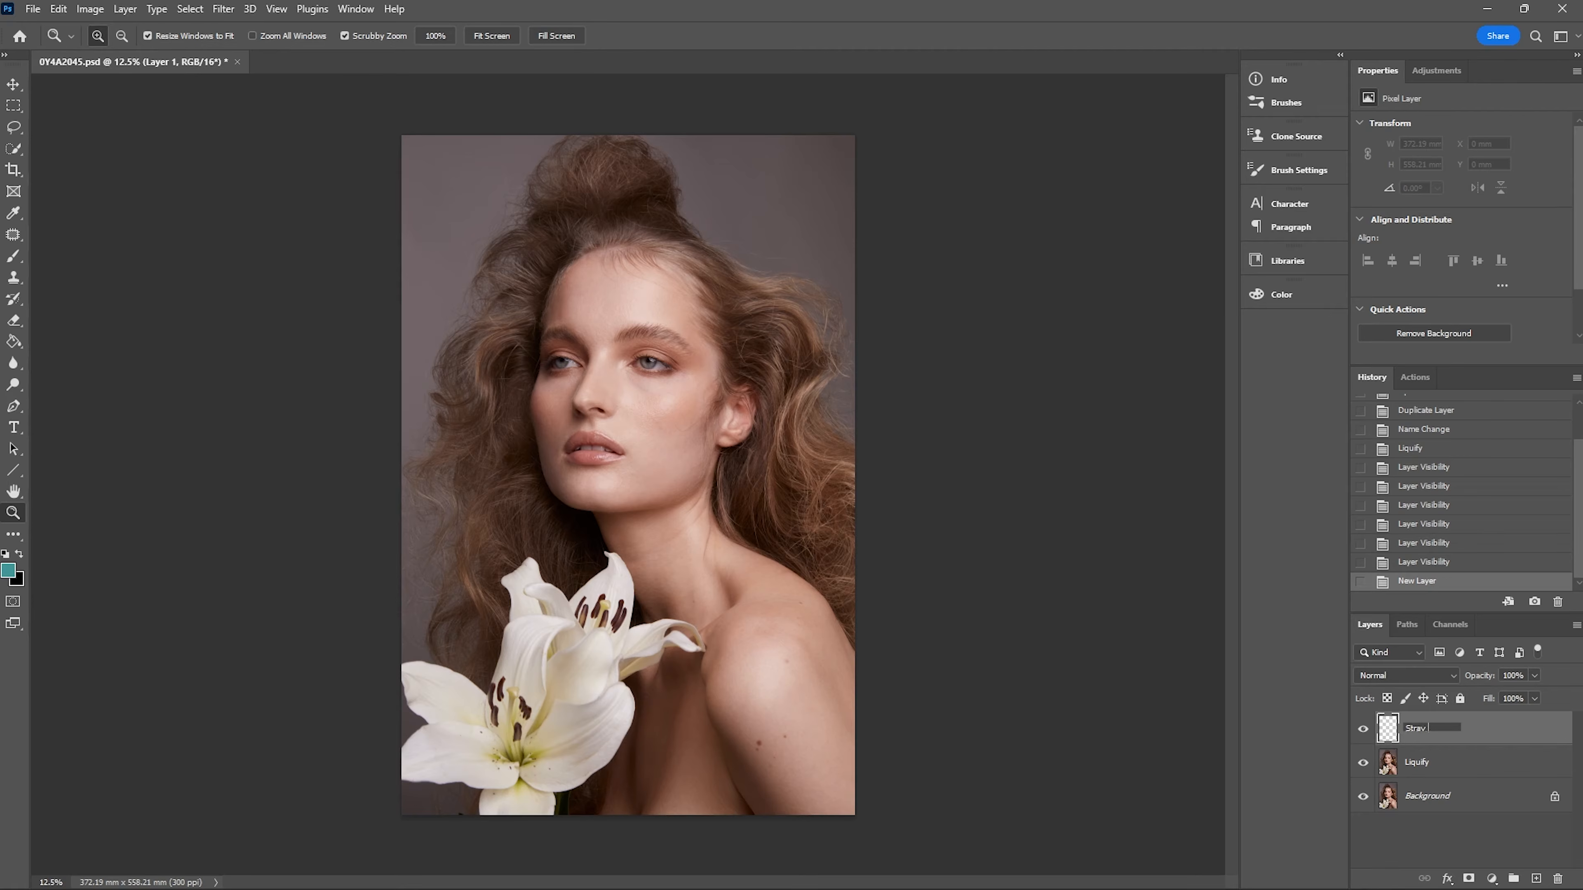
type("Stray hairs")
key("Return")
Step: Remove the bright stray hairs crossing the dark hair left of the face with the Healing Brush at size 25
key("j")
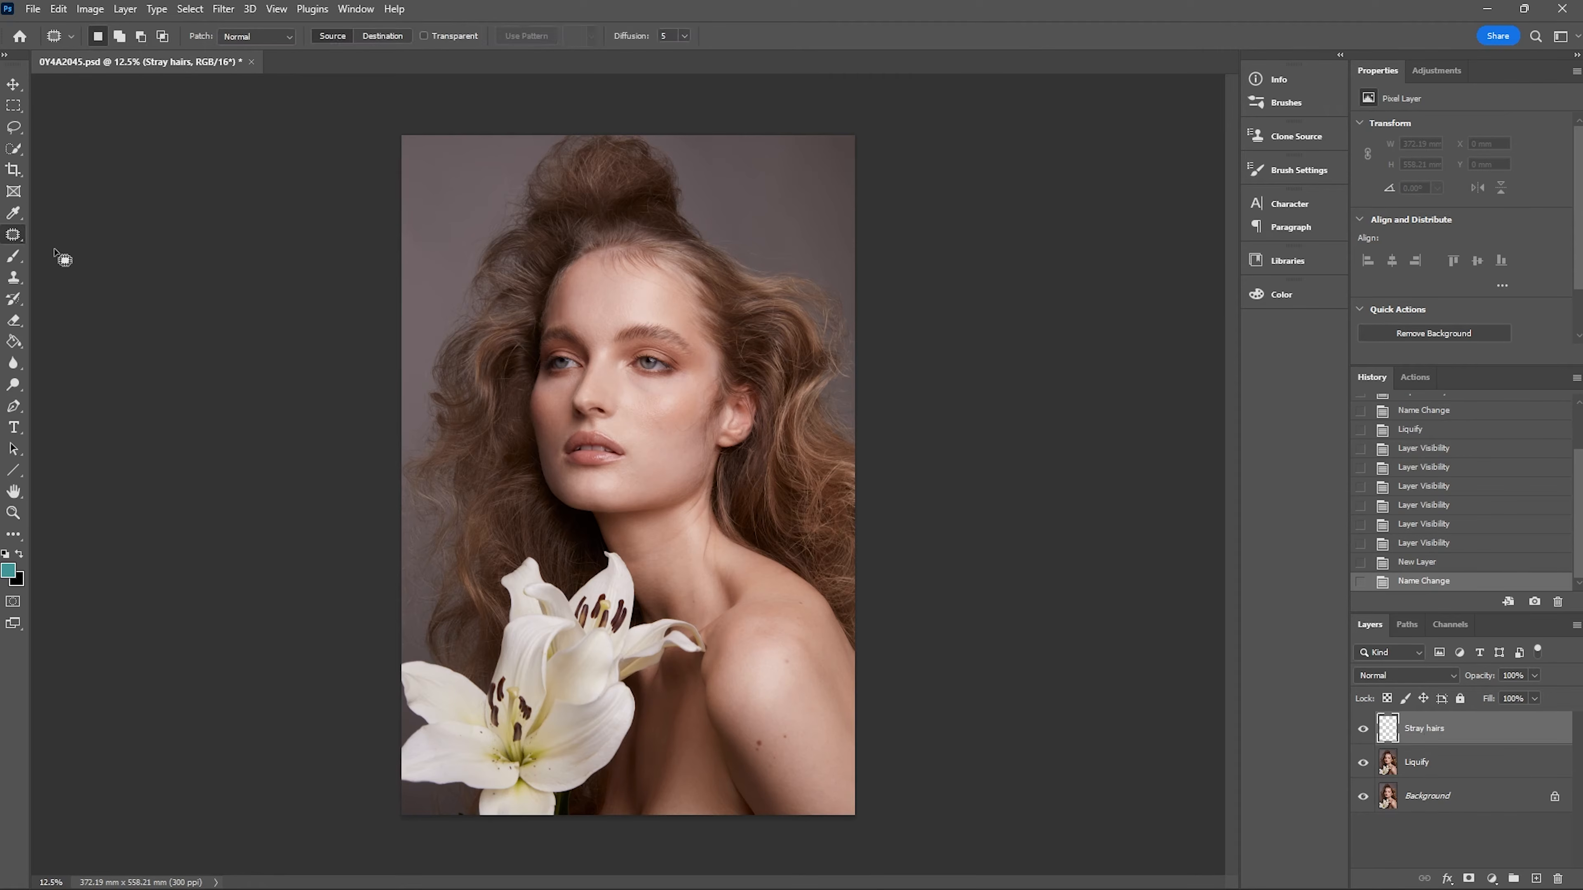
right_click(13, 234)
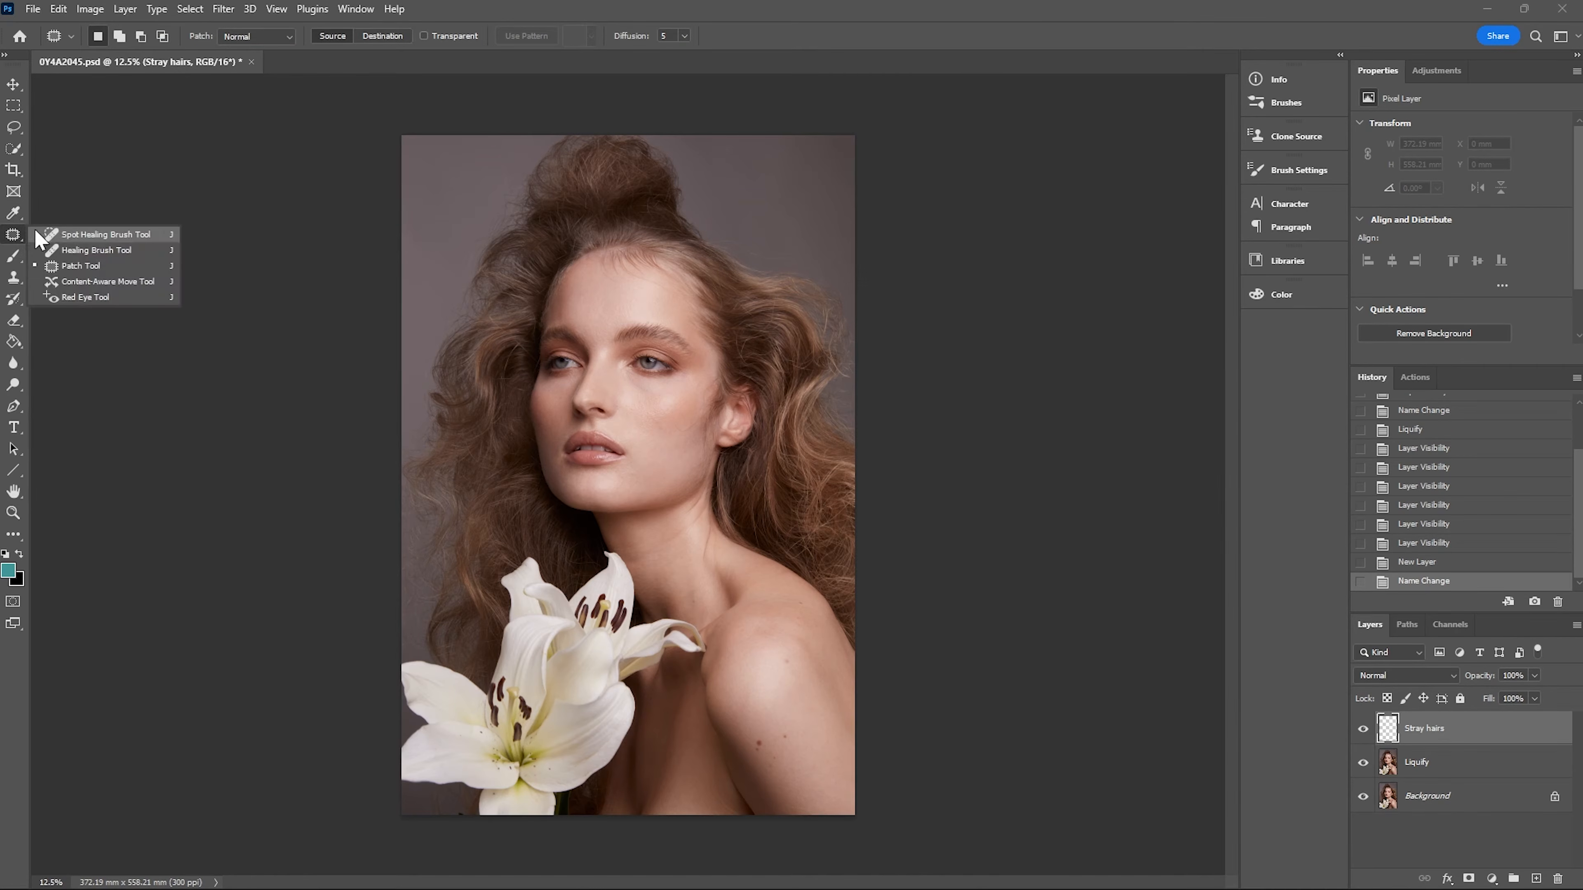
left_click(100, 249)
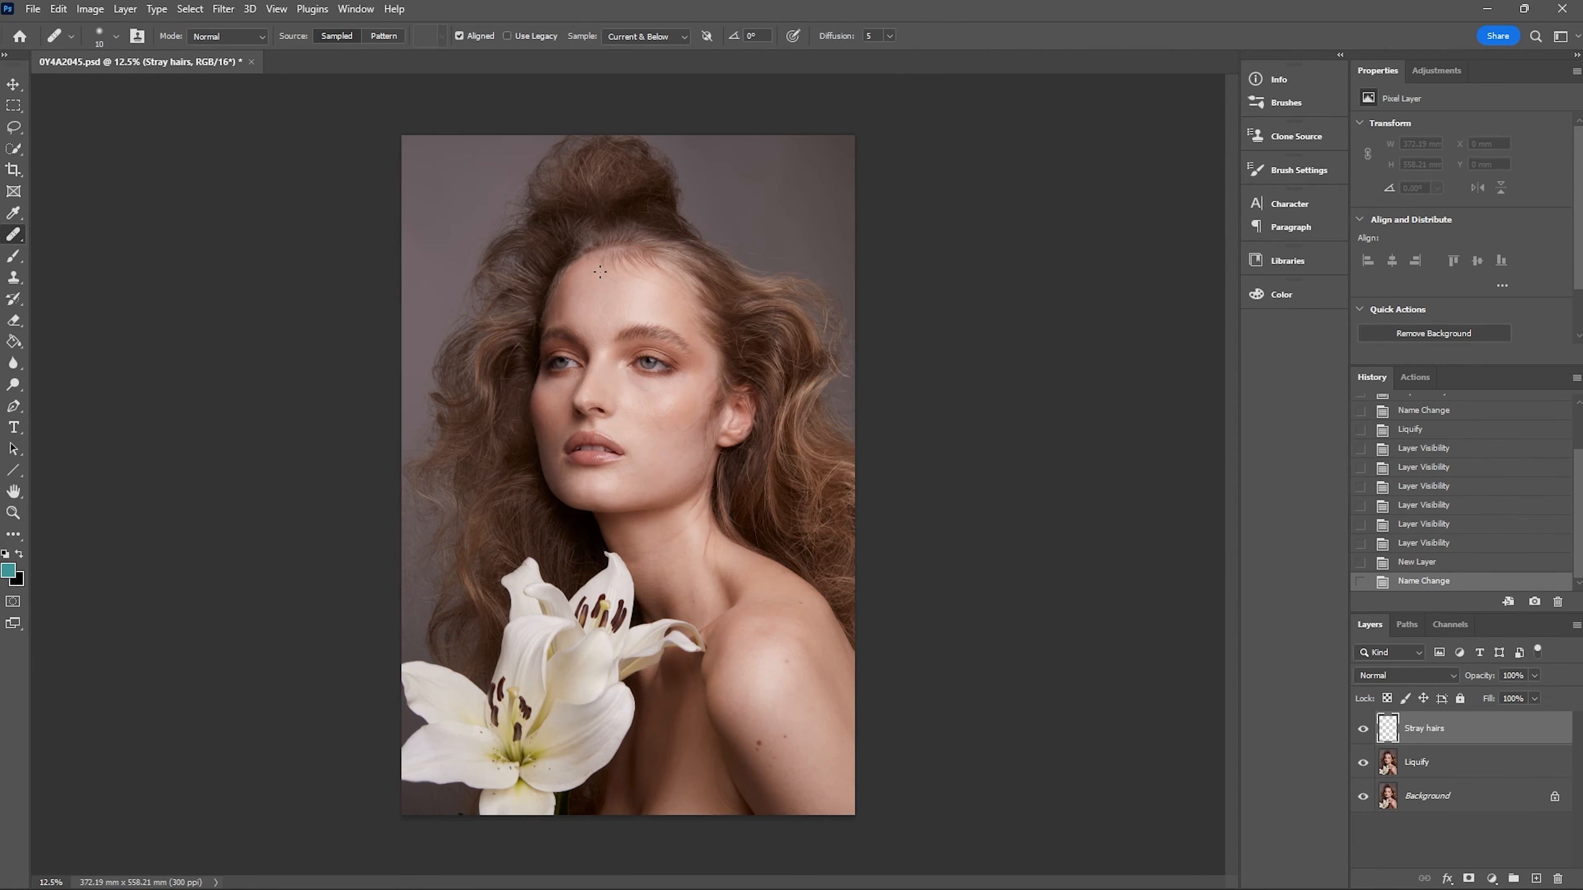
scroll(599, 271, "up", 5)
scroll(599, 271, "down", 1)
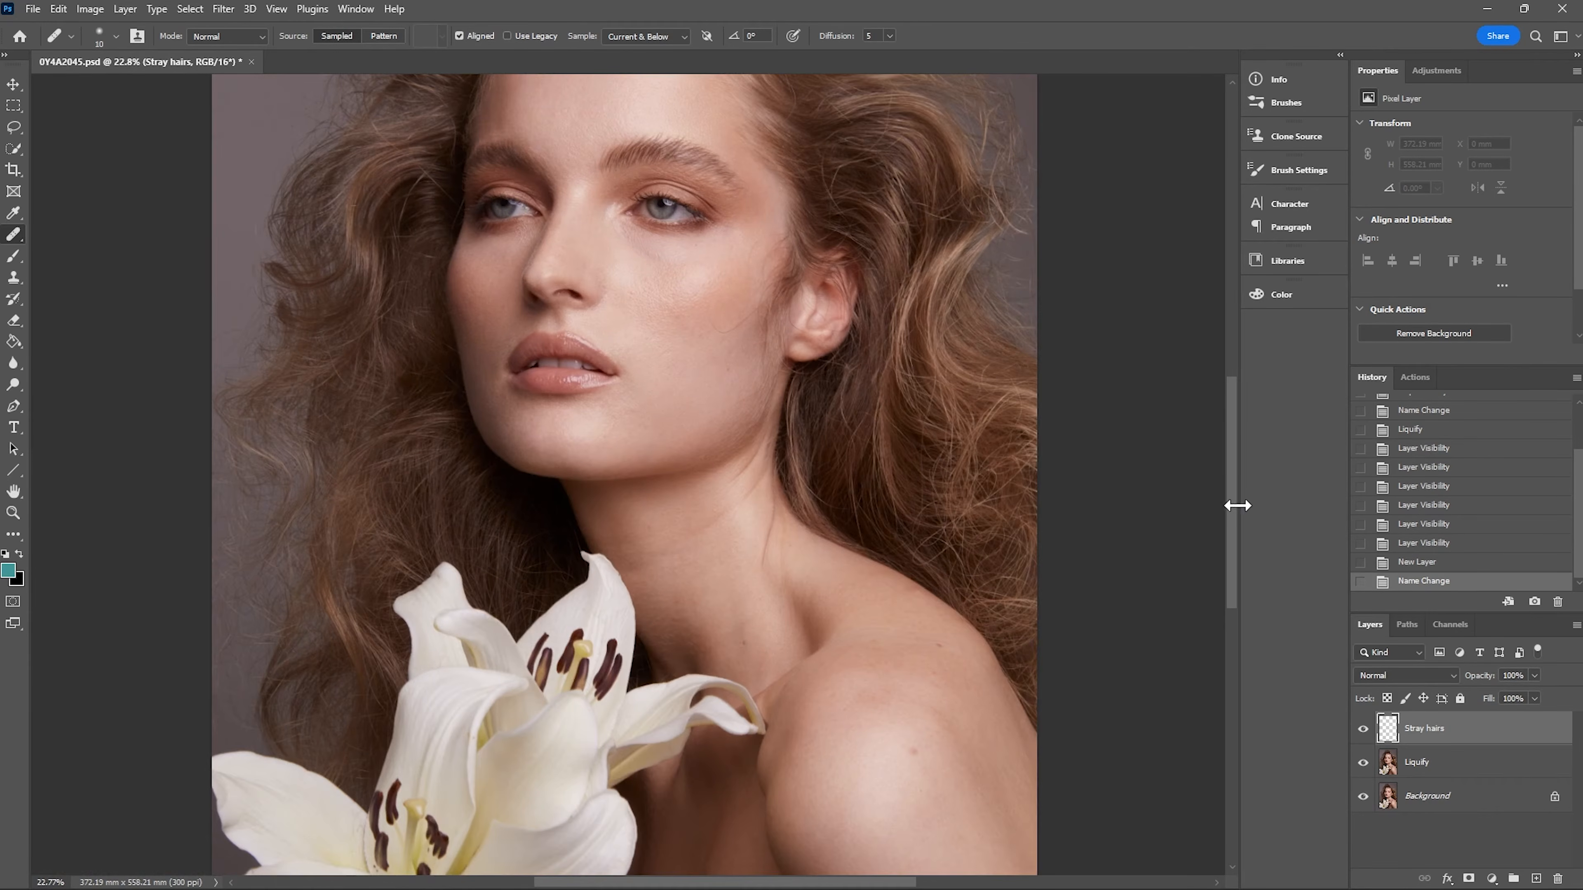
scroll(1237, 506, "up", 5)
left_click_drag(618, 882, 597, 882)
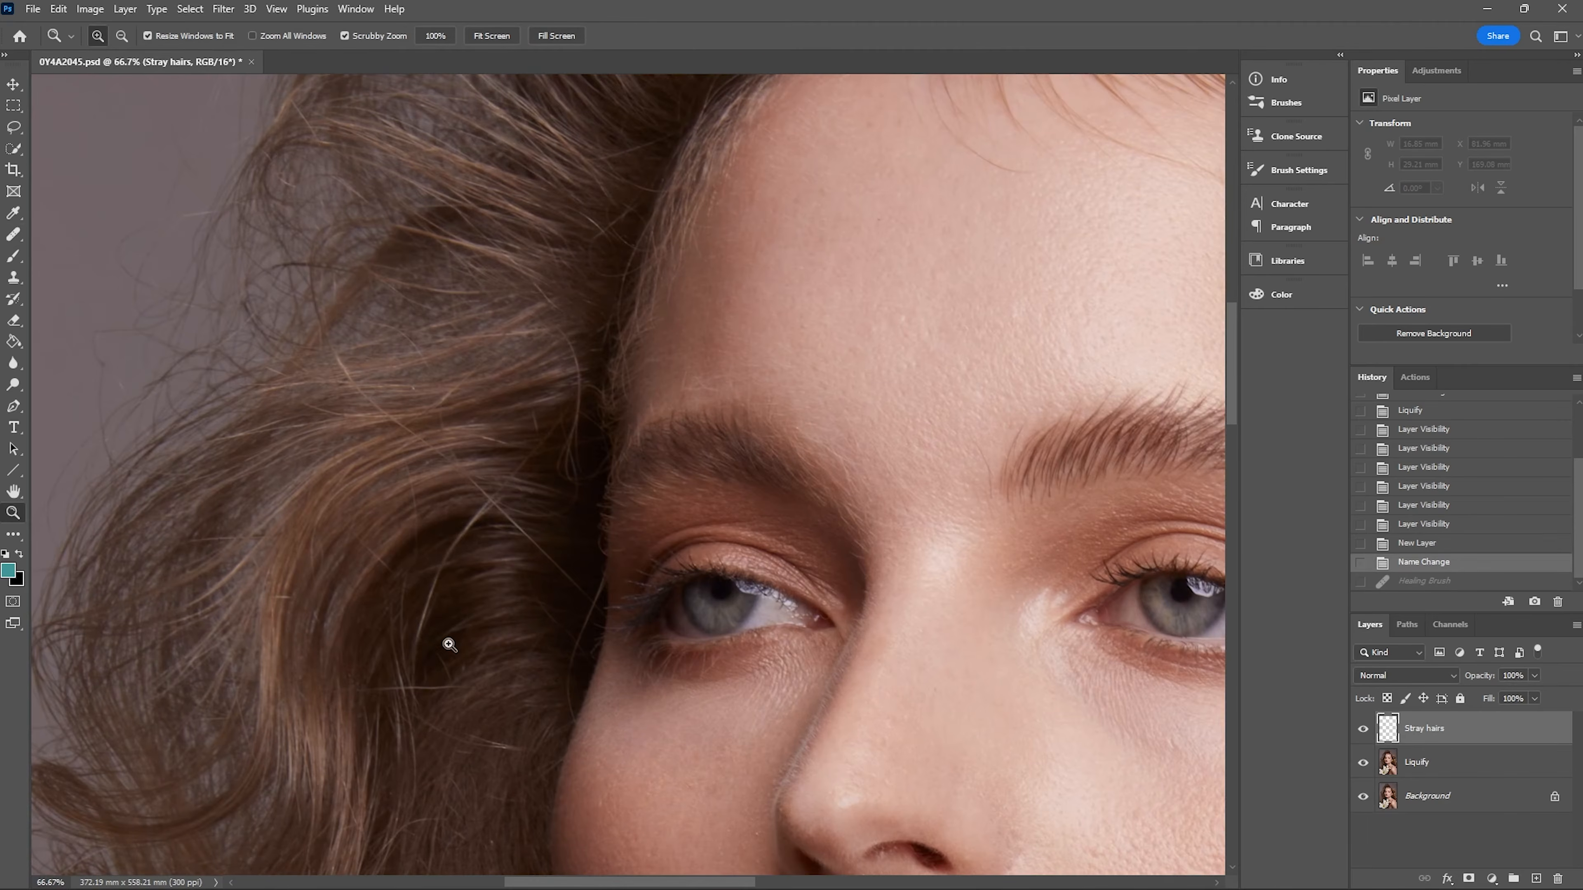
key("j")
key("bracketleft")
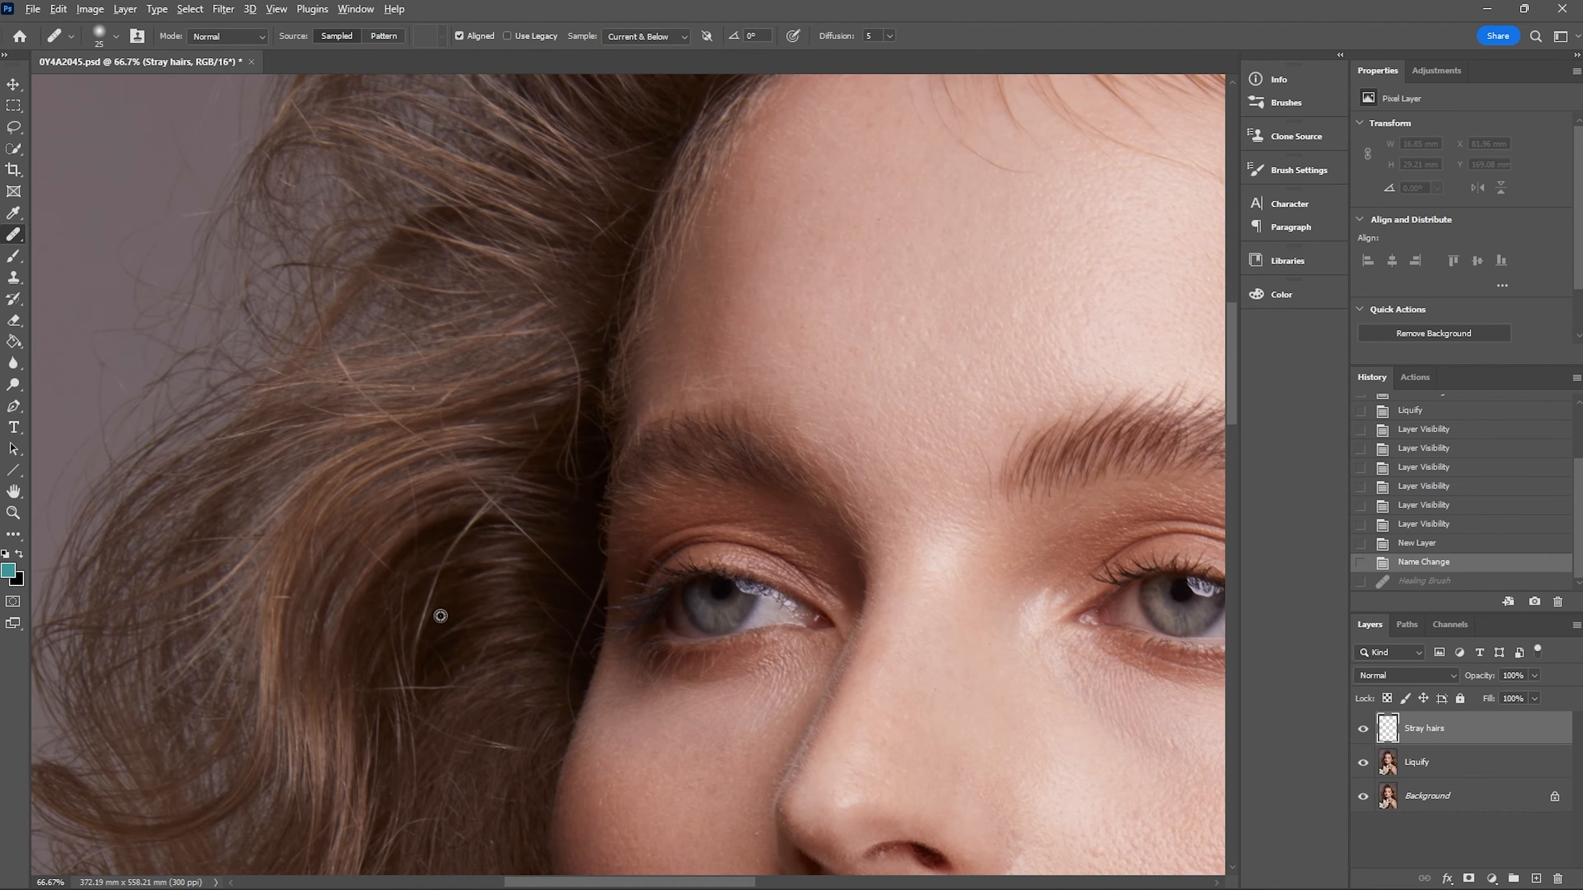
mouse_move(417, 667)
left_mouse_down()
mouse_move(449, 554)
mouse_move(502, 508)
left_mouse_up()
mouse_move(450, 567)
left_mouse_down()
mouse_move(537, 449)
mouse_move(467, 495)
mouse_move(486, 509)
mouse_move(498, 467)
mouse_move(511, 510)
mouse_move(487, 498)
mouse_move(580, 589)
left_mouse_up()
left_click(516, 508, "alt")
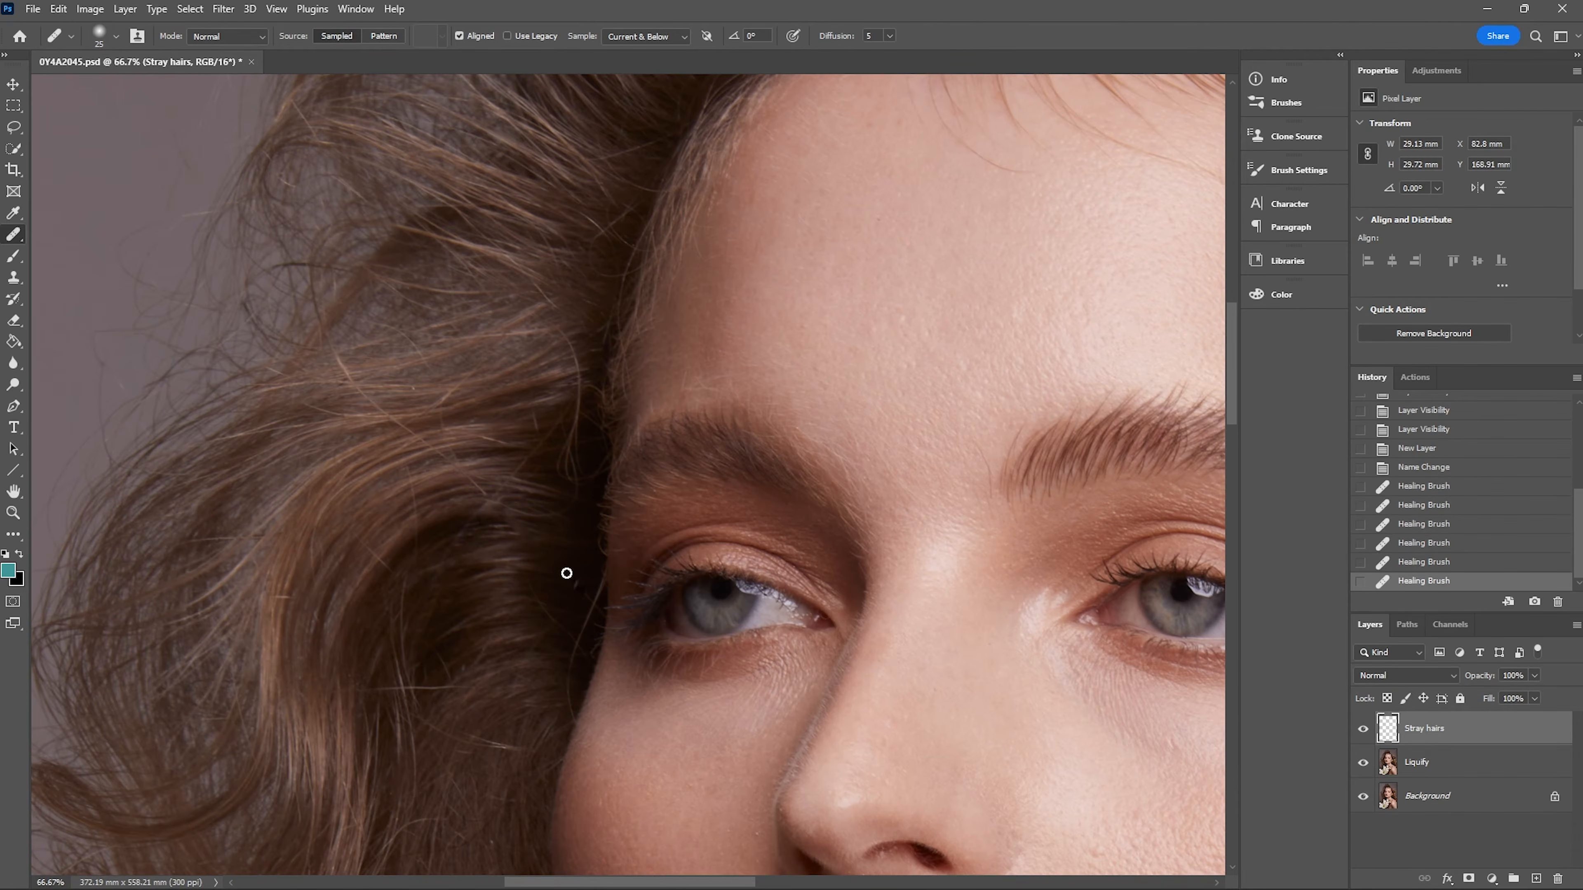
left_click(462, 502, "alt")
left_click_drag(479, 509, 508, 511)
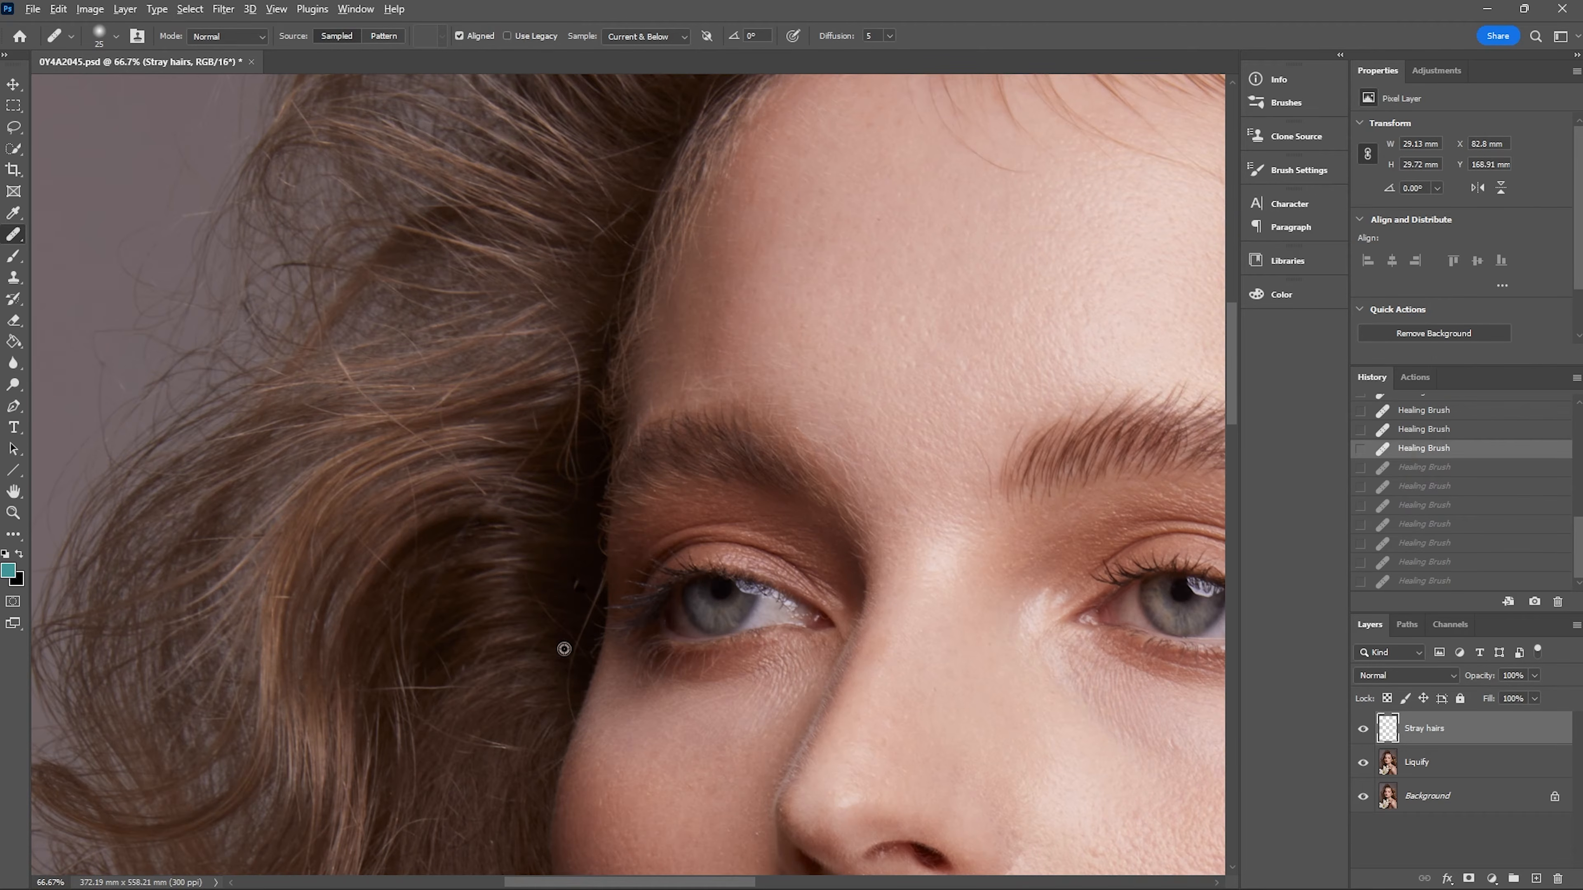
Step: Heal the stray hairs along the edge between the dark hair and the temple, resampling nearby hair for each stroke
left_click(560, 652, "alt")
left_click_drag(570, 671, 598, 589)
left_click(566, 649, "alt")
left_click_drag(569, 680, 571, 716)
left_click(573, 603, "alt")
left_click_drag(572, 593, 577, 584)
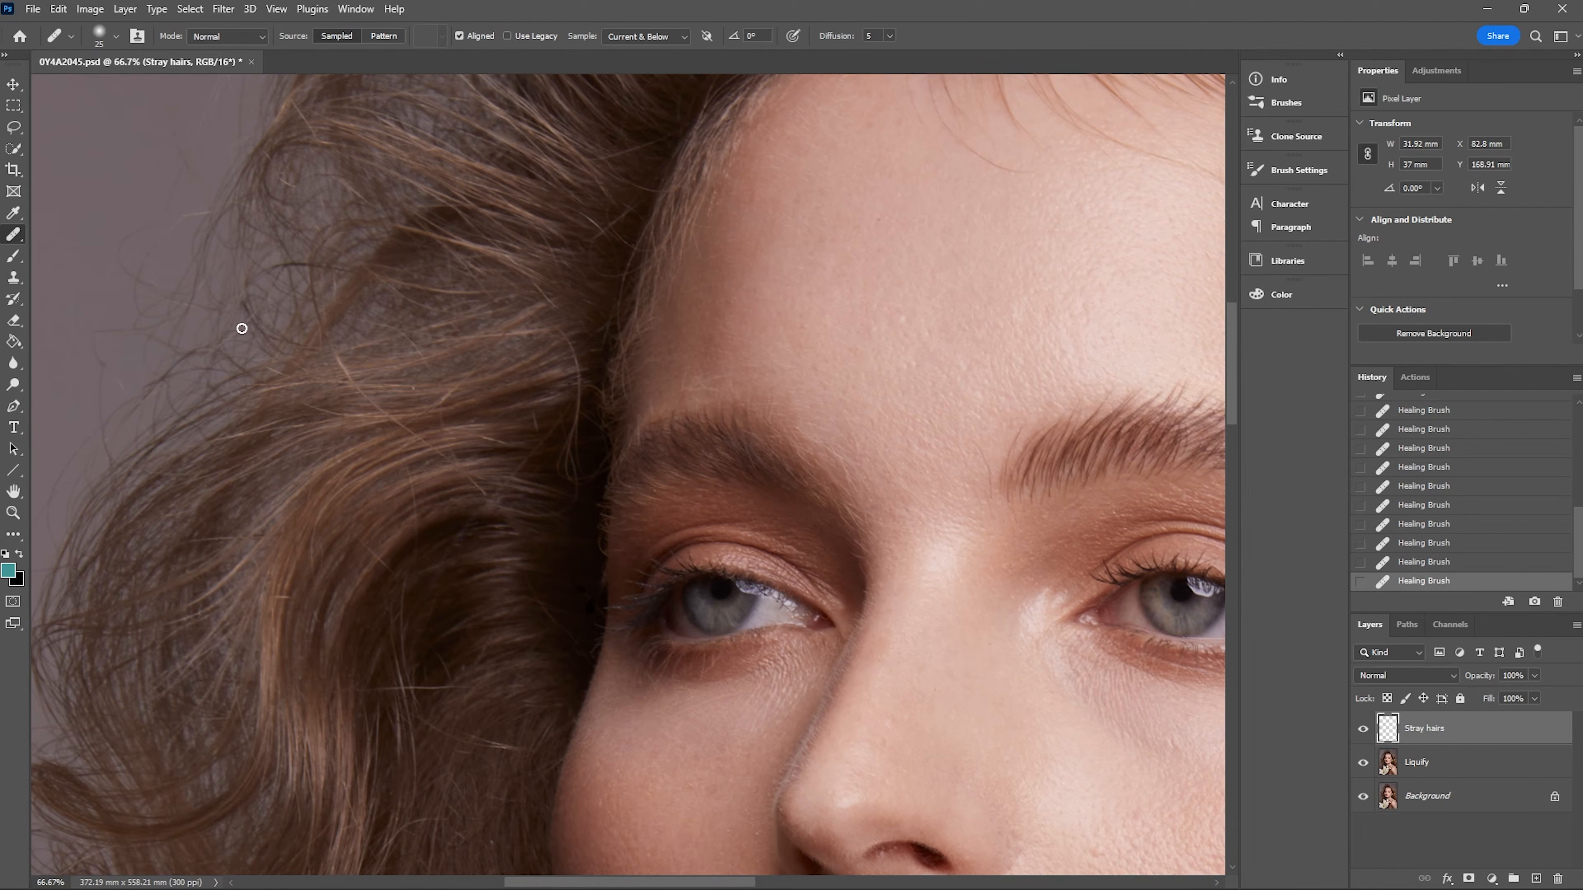
Step: Remove stray hairs crossing the upper part of the dark curl beside the eyebrow with the Spot Healing Brush at size 25
right_click(14, 235)
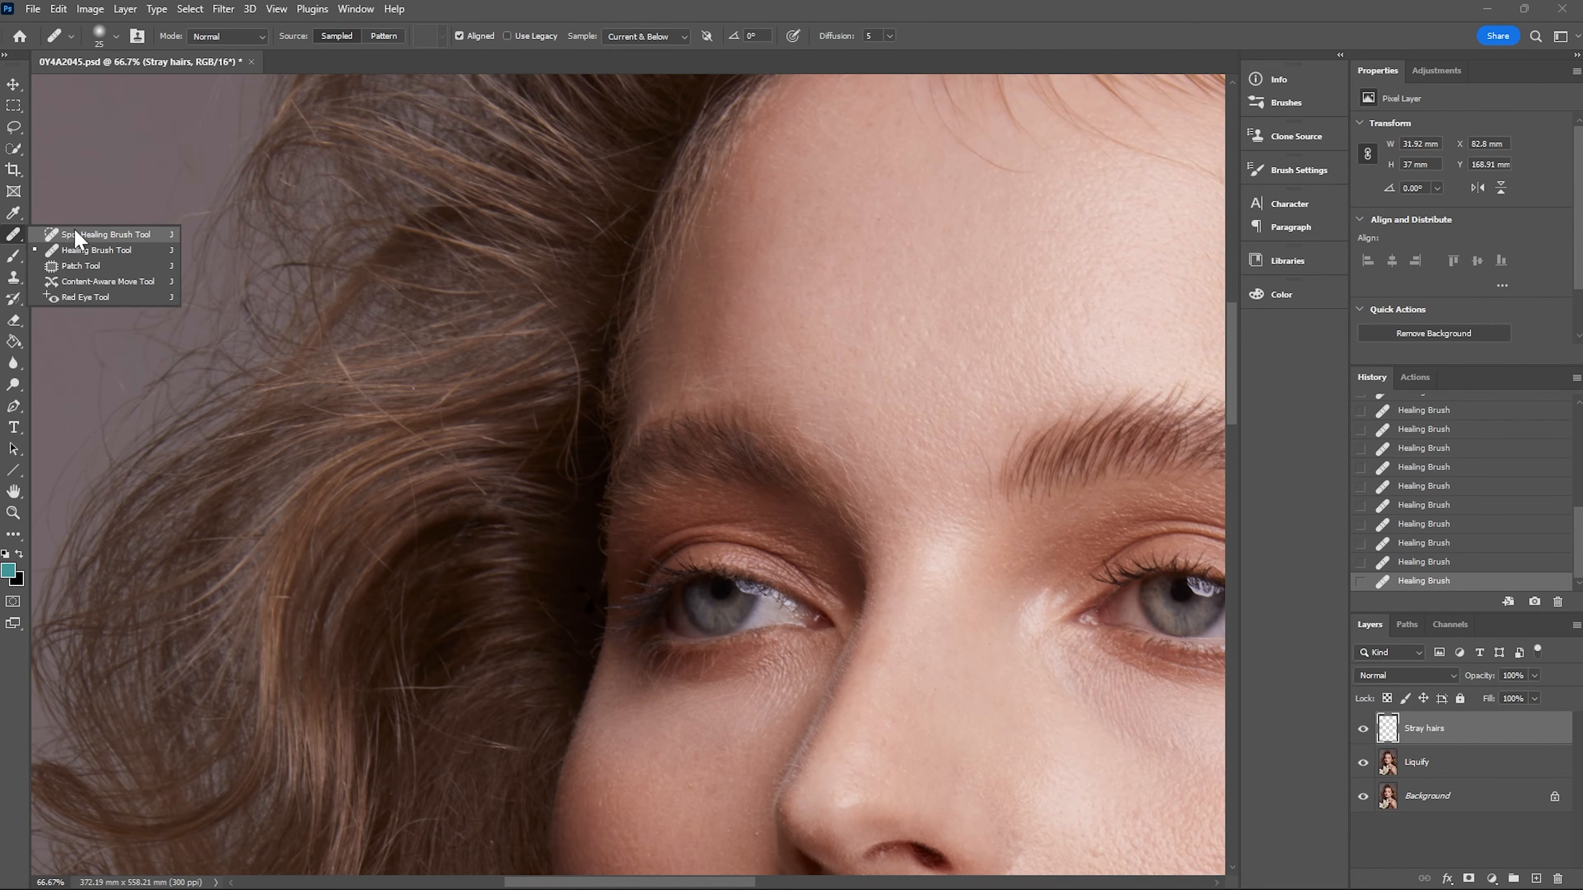
left_click(94, 235)
key("bracketleft")
key("bracketleft")
key("bracketleft")
key("bracketleft")
key("bracketleft")
key("bracketleft")
key("bracketleft")
key("bracketleft")
key("bracketright")
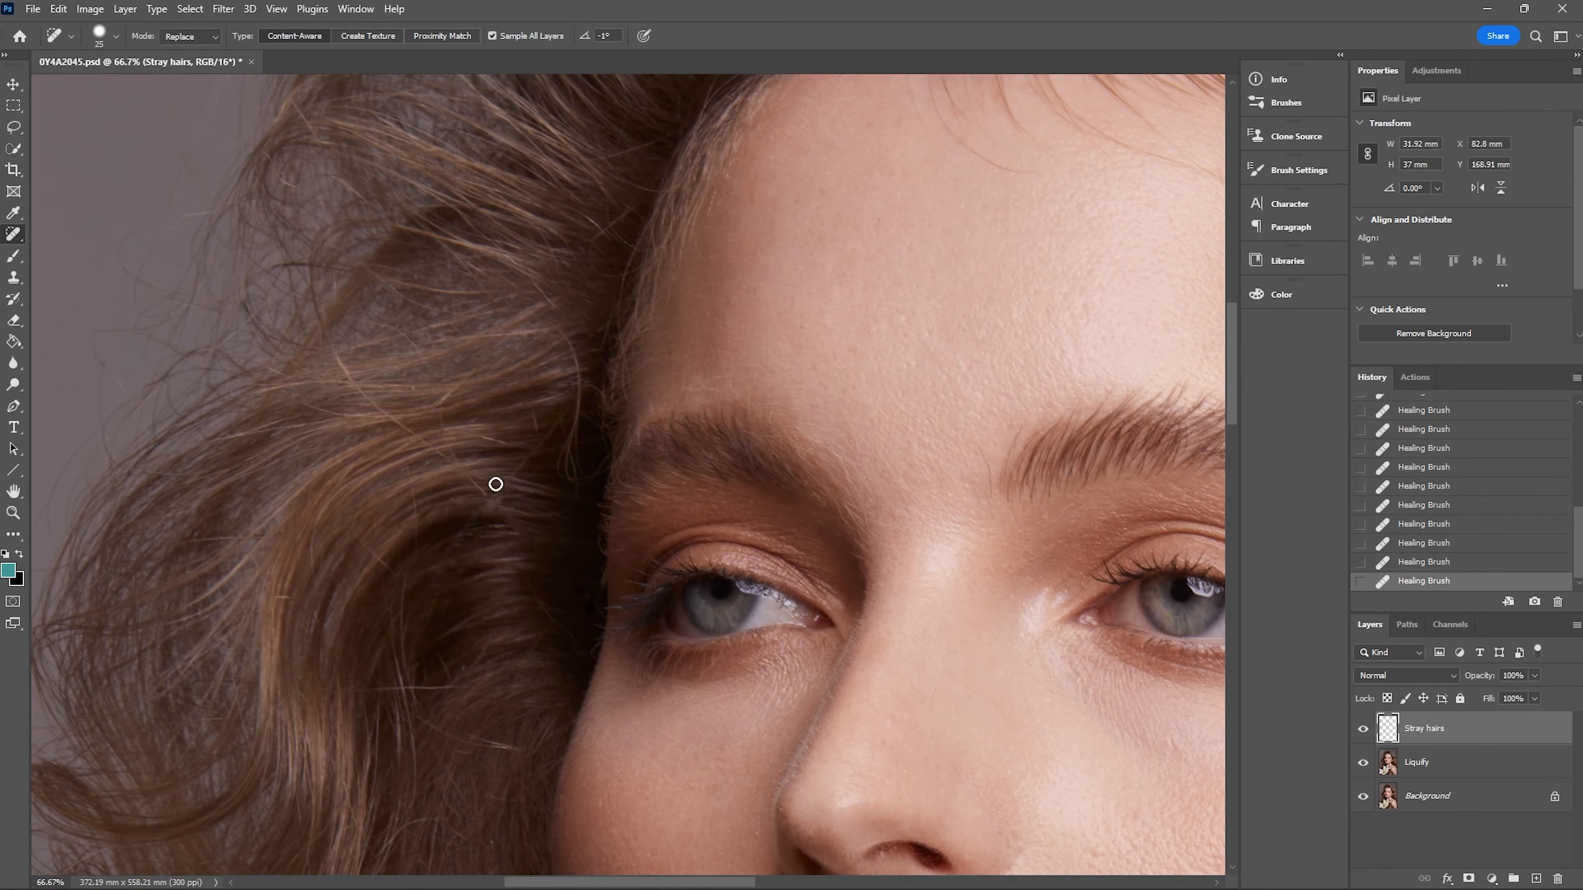
left_click_drag(486, 501, 414, 434)
mouse_move(477, 486)
left_mouse_down()
mouse_move(526, 498)
mouse_move(540, 435)
left_mouse_up()
mouse_move(512, 510)
left_mouse_down()
mouse_move(535, 510)
mouse_move(491, 515)
mouse_move(541, 520)
mouse_move(544, 506)
left_mouse_up()
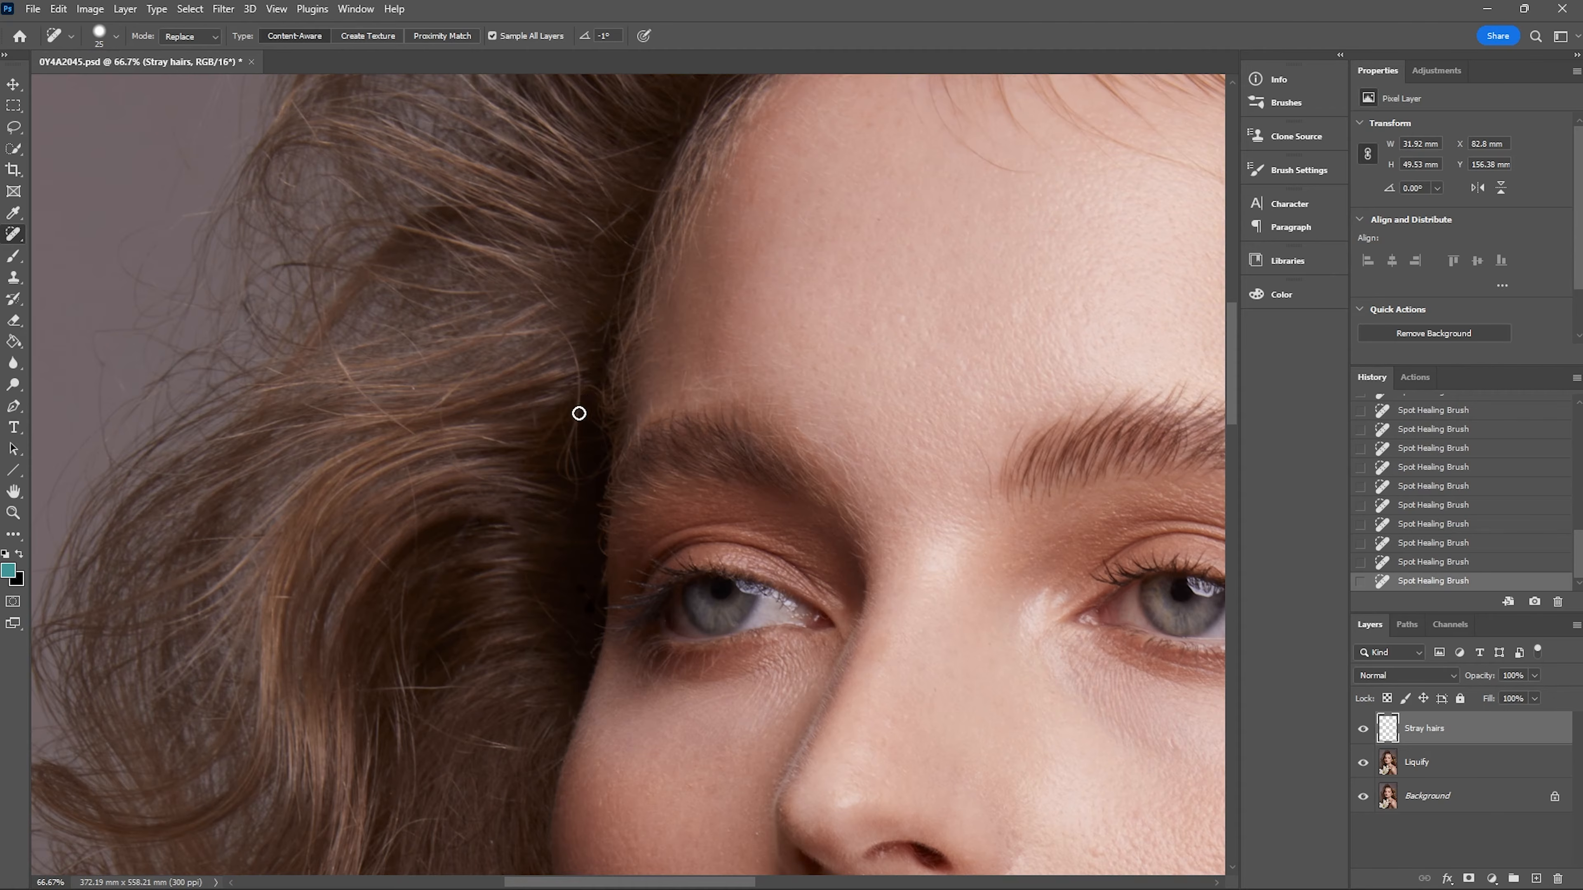
Step: Spot-heal the remaining flyaway strands across the left-side waves, from the temple down through the large curl
left_click_drag(410, 581, 409, 689)
left_click_drag(415, 539, 398, 443)
left_click_drag(352, 533, 386, 571)
mouse_move(332, 331)
left_mouse_down()
mouse_move(362, 395)
mouse_move(422, 445)
left_mouse_up()
mouse_move(572, 435)
left_mouse_down()
mouse_move(575, 357)
mouse_move(579, 414)
mouse_move(580, 388)
mouse_move(554, 322)
left_mouse_up()
left_click_drag(476, 433, 531, 450)
left_click_drag(391, 601, 399, 673)
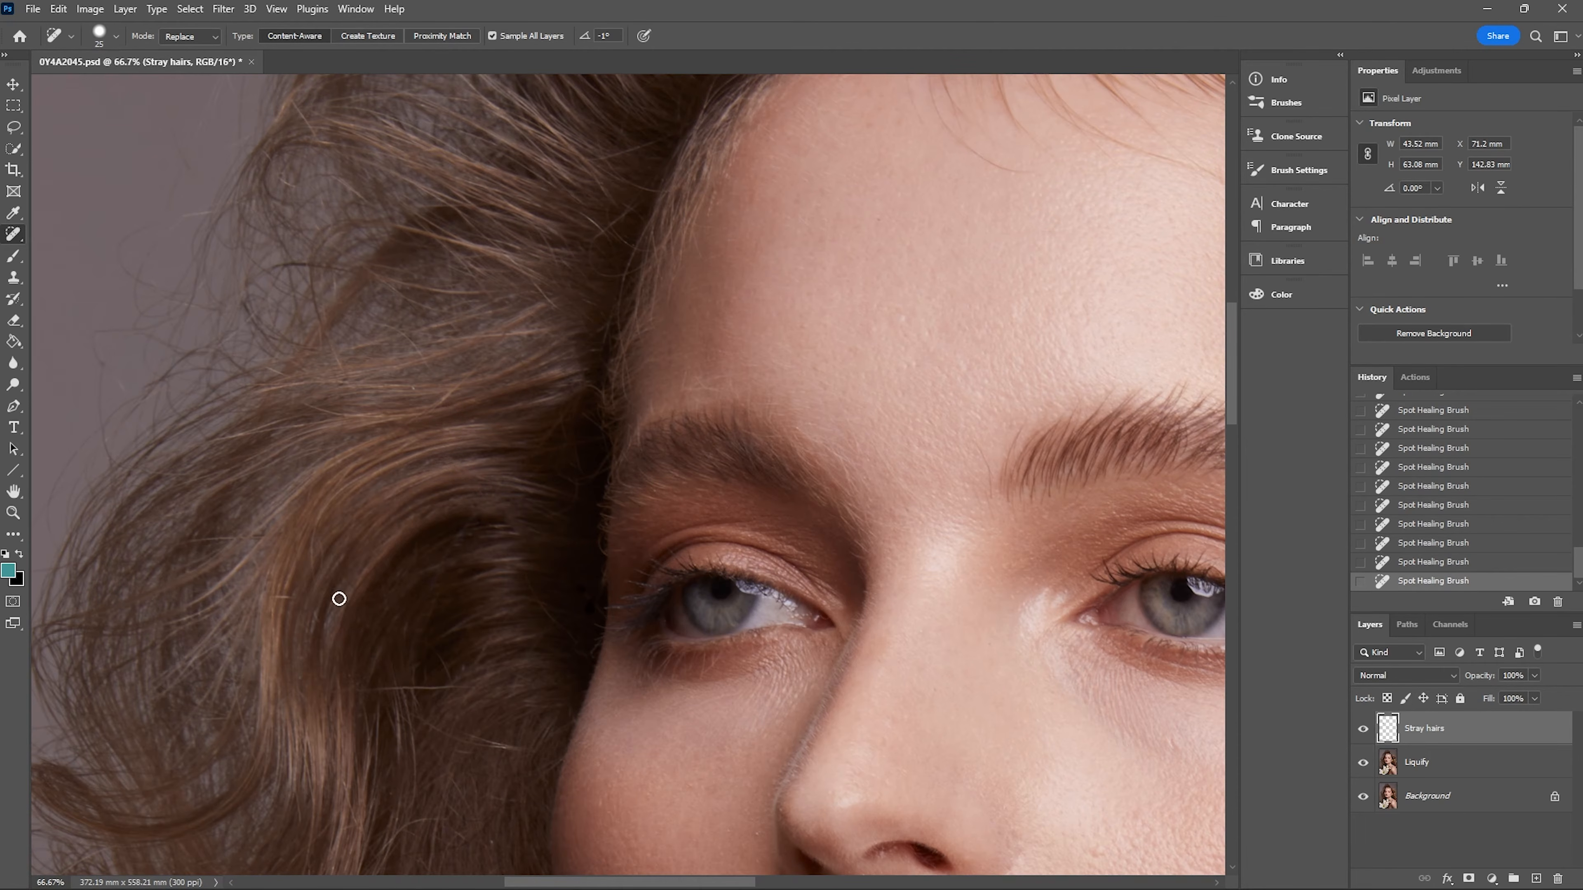
left_click_drag(270, 597, 291, 599)
Step: Spot-heal the crossing stray hairs in the hair beside the left cheek, below eye level
scroll(1235, 421, "down", 5)
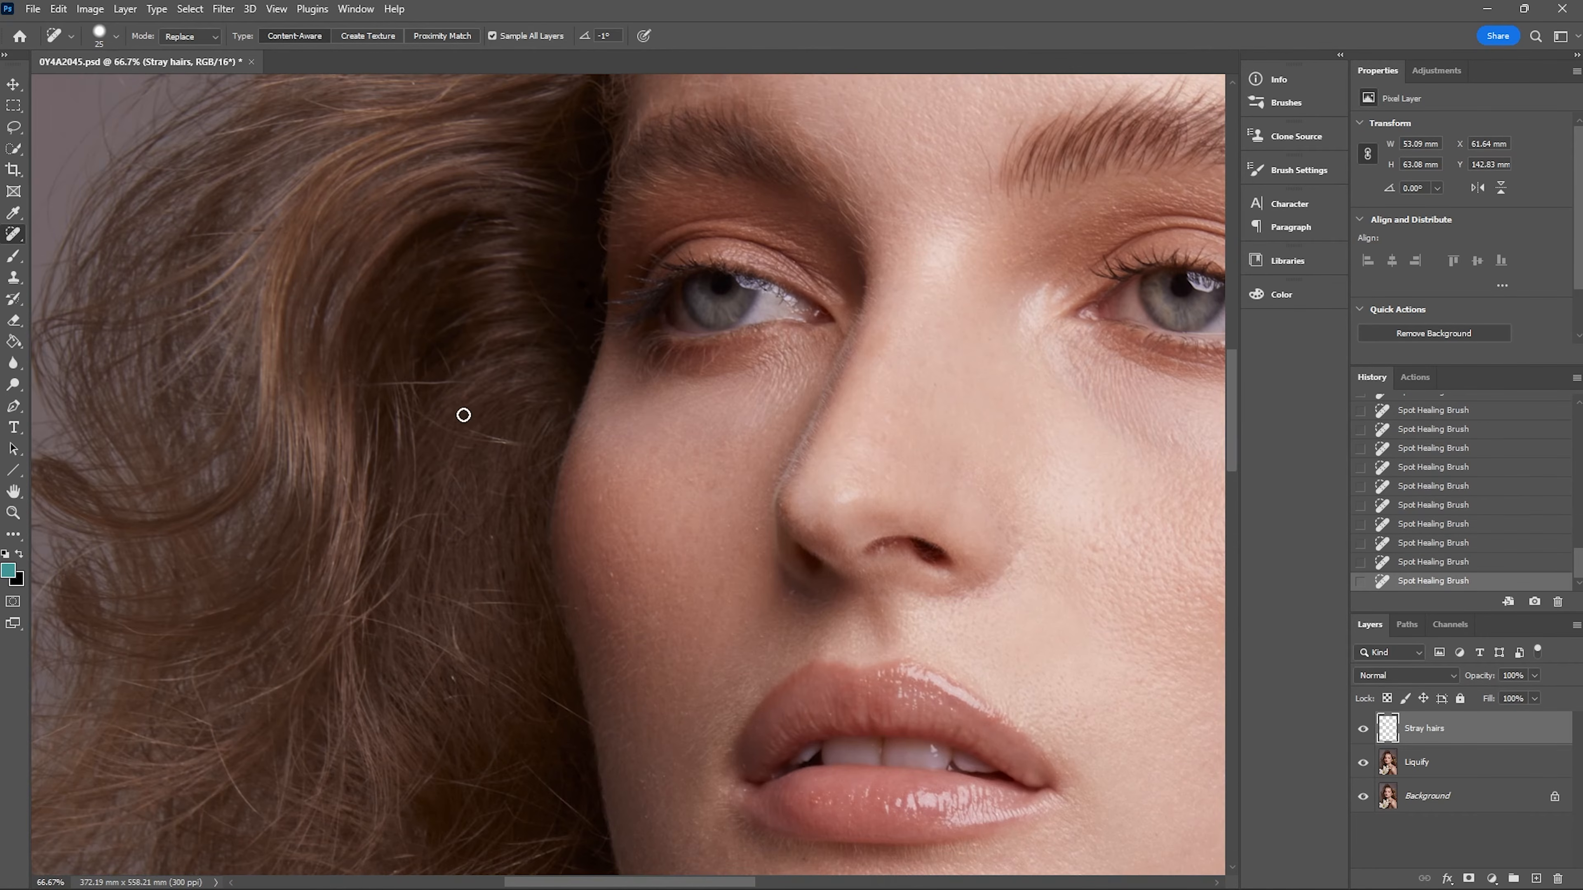
left_click_drag(465, 425, 527, 442)
left_click_drag(424, 413, 502, 440)
mouse_move(402, 386)
left_mouse_down()
mouse_move(452, 385)
mouse_move(411, 383)
mouse_move(477, 452)
mouse_move(506, 429)
left_mouse_up()
mouse_move(413, 519)
left_mouse_down()
mouse_move(445, 502)
mouse_move(463, 535)
left_mouse_up()
left_click_drag(1226, 427, 1232, 369)
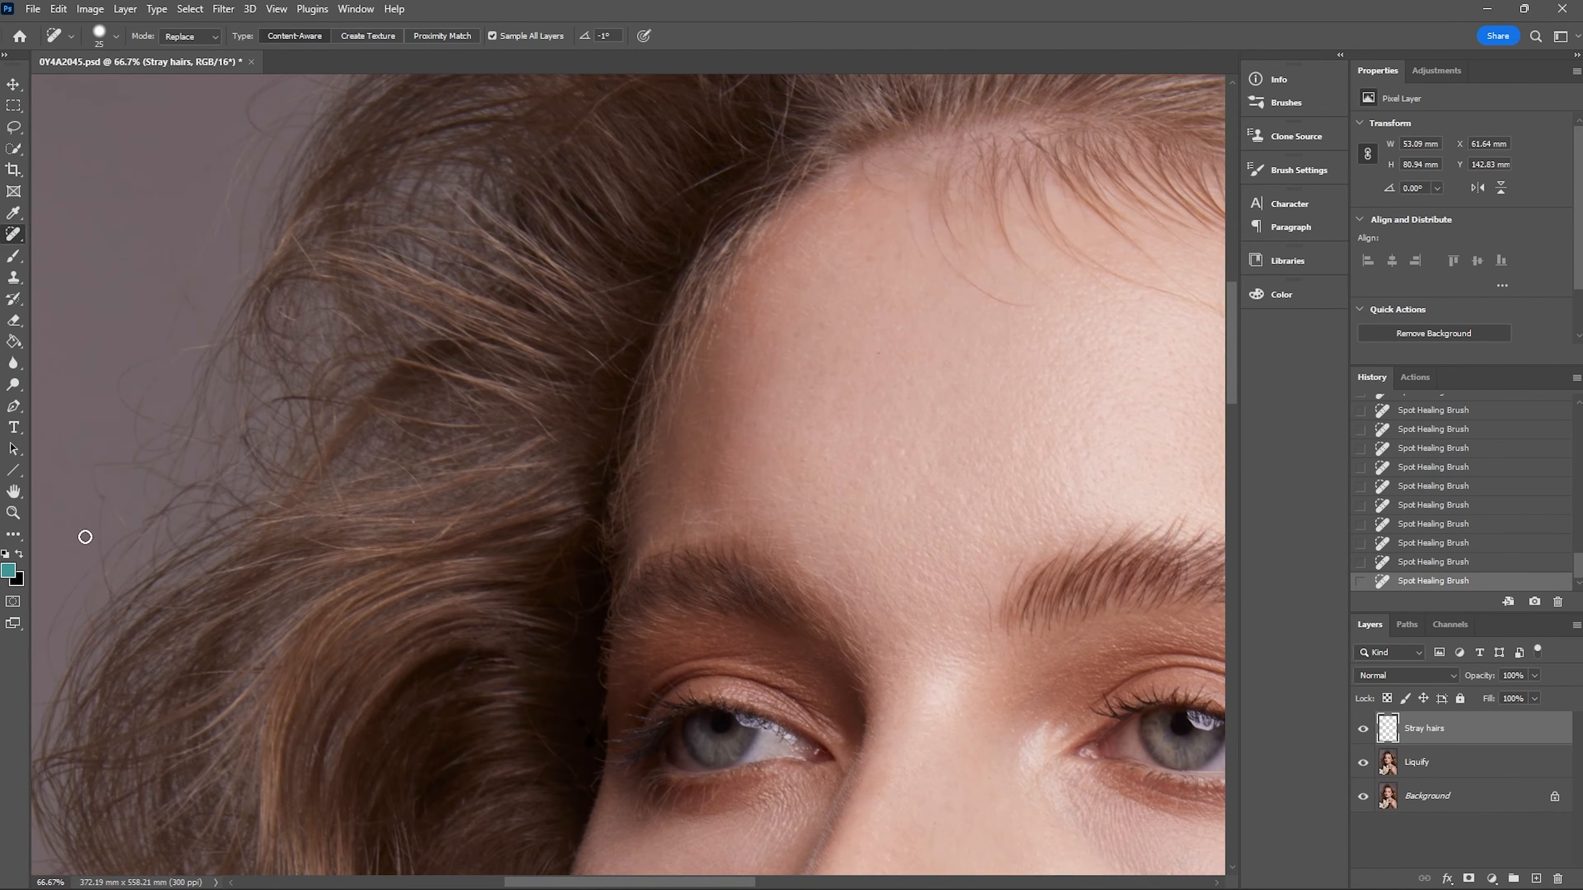
Step: Spot-heal the loose flyaways along the outer left edge of the hair, from eye level up beside the forehead
mouse_move(101, 552)
left_mouse_down()
mouse_move(95, 493)
mouse_move(123, 525)
mouse_move(120, 465)
mouse_move(107, 595)
mouse_move(65, 605)
mouse_move(55, 682)
mouse_move(44, 646)
left_mouse_up()
mouse_move(131, 408)
left_mouse_down()
mouse_move(155, 355)
mouse_move(180, 357)
mouse_move(133, 405)
mouse_move(138, 441)
left_mouse_up()
left_click_drag(160, 344, 180, 304)
left_click_drag(151, 420, 151, 420)
scroll(159, 622, "up", 4)
left_click_drag(169, 489, 191, 541)
left_click_drag(196, 416, 242, 367)
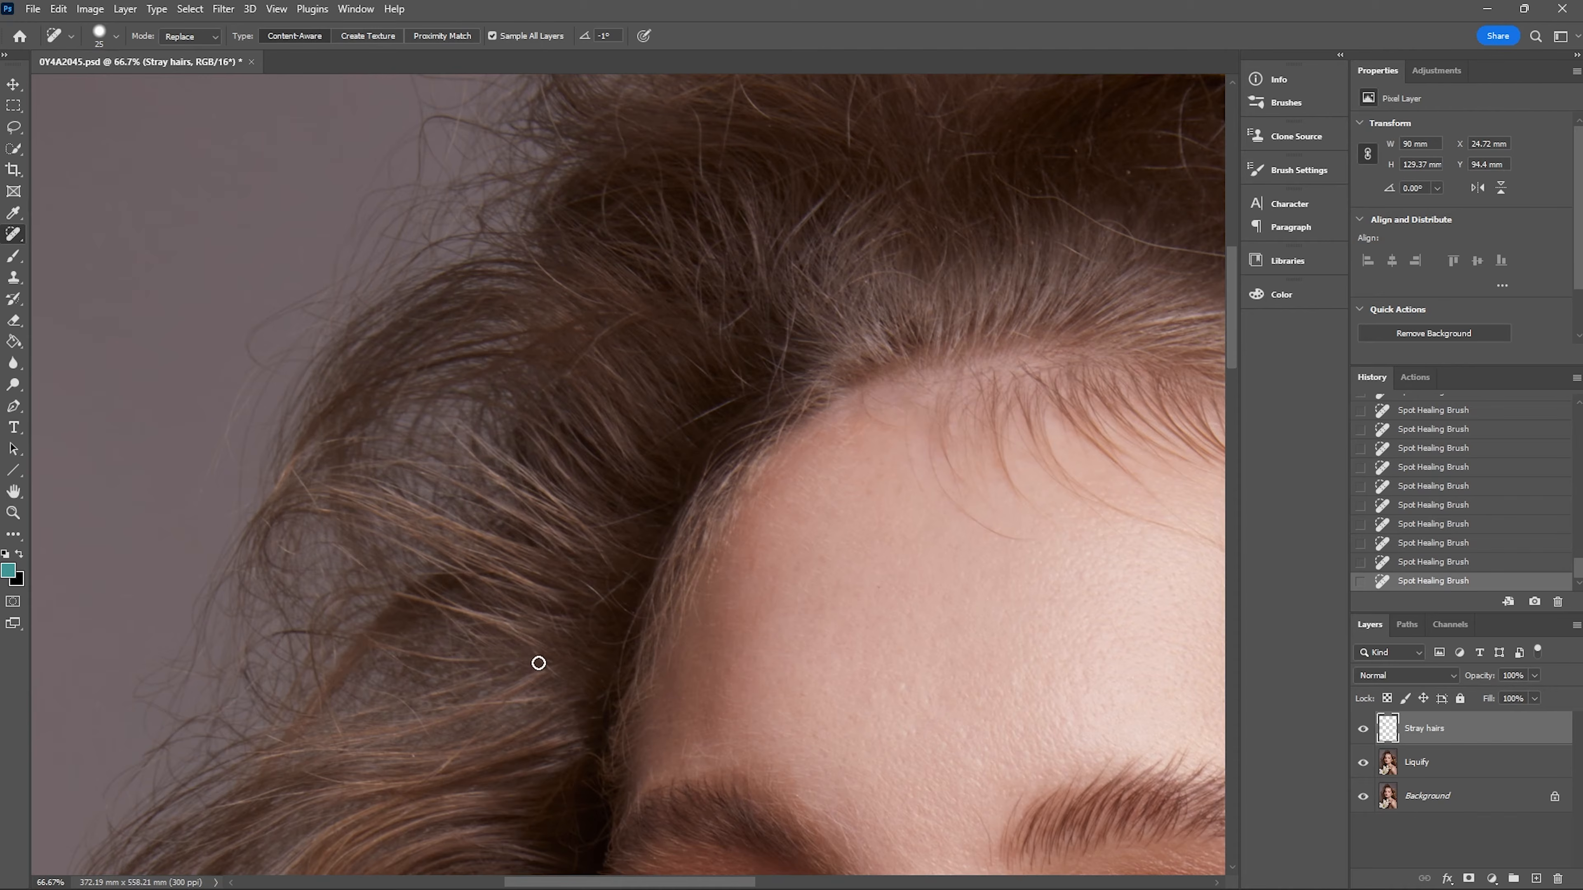
Step: Heal the crossing stray strands in the left-side hair between its outer edge and the forehead hairline
left_click_drag(543, 662, 561, 680)
left_click_drag(585, 582, 603, 600)
mouse_move(371, 675)
left_mouse_down()
mouse_move(399, 701)
mouse_move(380, 689)
left_mouse_up()
left_click(291, 468)
left_click_drag(614, 549, 660, 555)
left_click_drag(675, 432, 736, 397)
left_click_drag(558, 378, 648, 305)
mouse_move(515, 219)
left_mouse_down()
mouse_move(593, 305)
mouse_move(519, 242)
mouse_move(548, 276)
left_mouse_up()
Step: Spot-heal the stray hairs left of the bun and in the dark hair just below it
scroll(682, 551, "up", 5)
mouse_move(629, 505)
left_mouse_down()
mouse_move(701, 494)
mouse_move(707, 530)
left_mouse_up()
left_click_drag(719, 546, 732, 437)
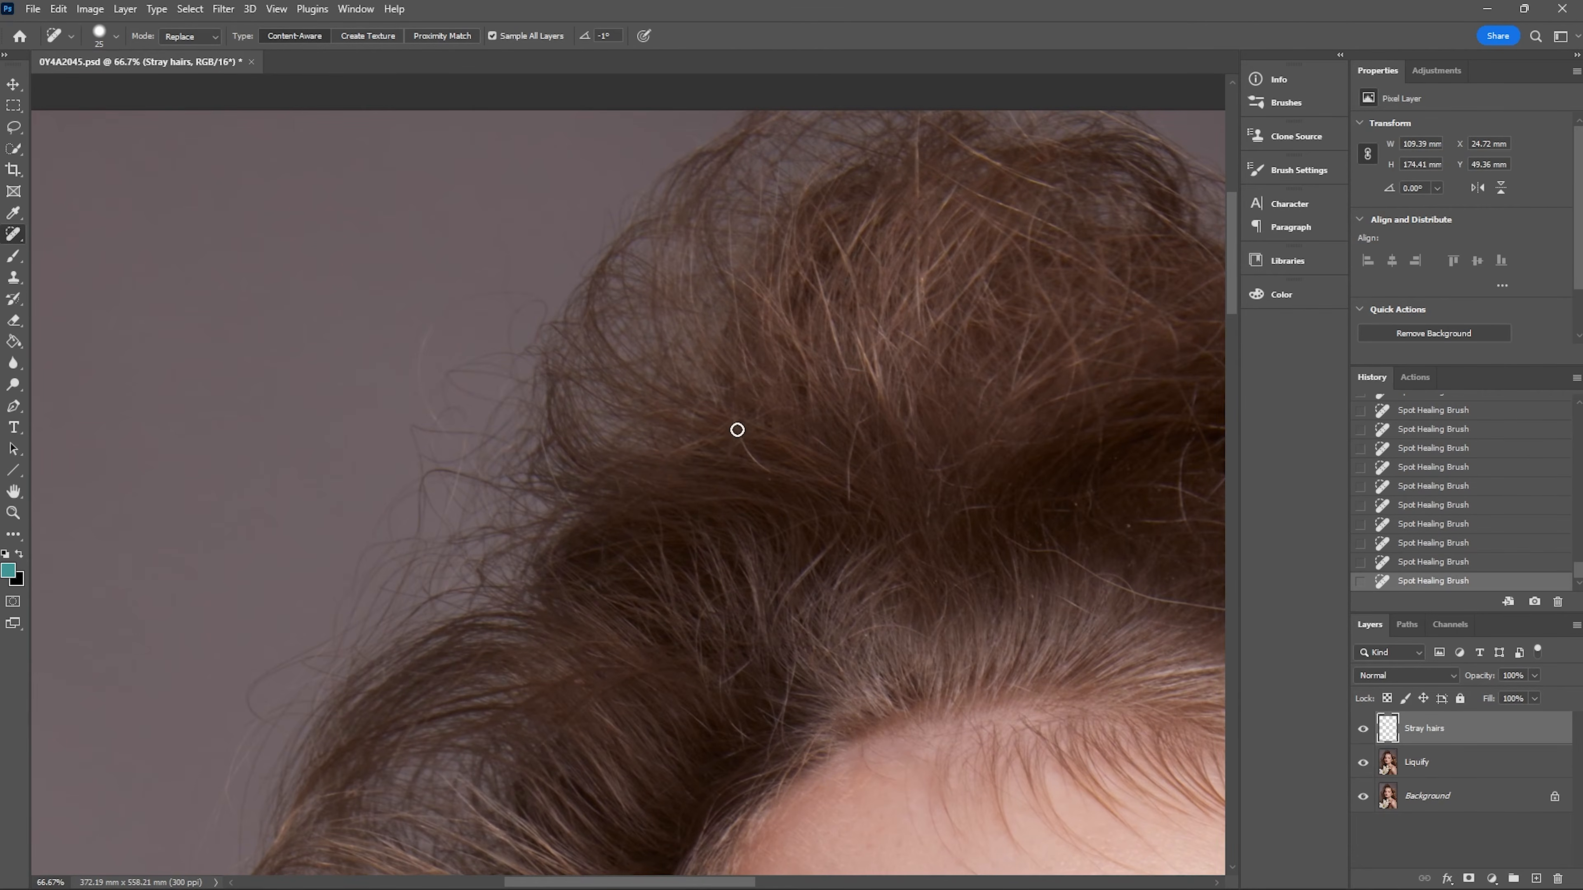
left_click_drag(718, 677, 745, 736)
left_click_drag(850, 495, 862, 410)
mouse_move(437, 325)
left_mouse_down()
mouse_move(435, 415)
mouse_move(485, 292)
left_mouse_up()
left_click_drag(611, 883, 693, 883)
mouse_move(383, 762)
left_mouse_down()
mouse_move(408, 667)
mouse_move(391, 717)
left_mouse_up()
left_click_drag(287, 387, 287, 362)
left_click_drag(162, 437, 163, 472)
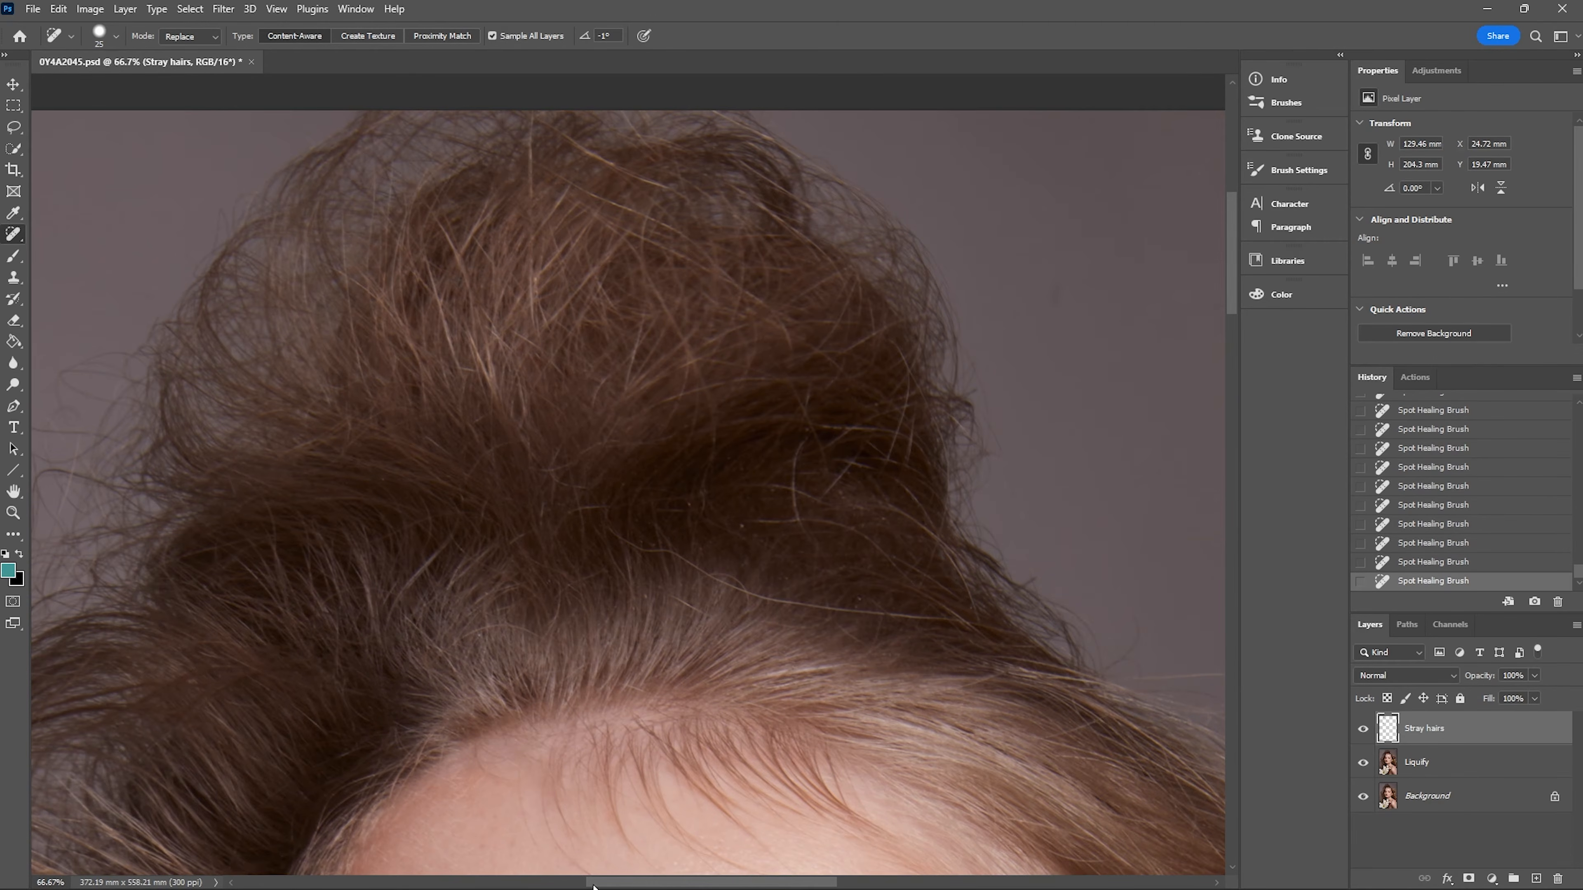
Step: Remove the fine crossing hairs in the dark hair between the base of the bun and the hairline
left_click_drag(593, 885, 565, 884)
left_click_drag(190, 516, 201, 489)
left_click_drag(703, 589, 680, 632)
left_click_drag(700, 583, 750, 562)
left_click_drag(593, 625, 688, 647)
left_click_drag(543, 620, 587, 672)
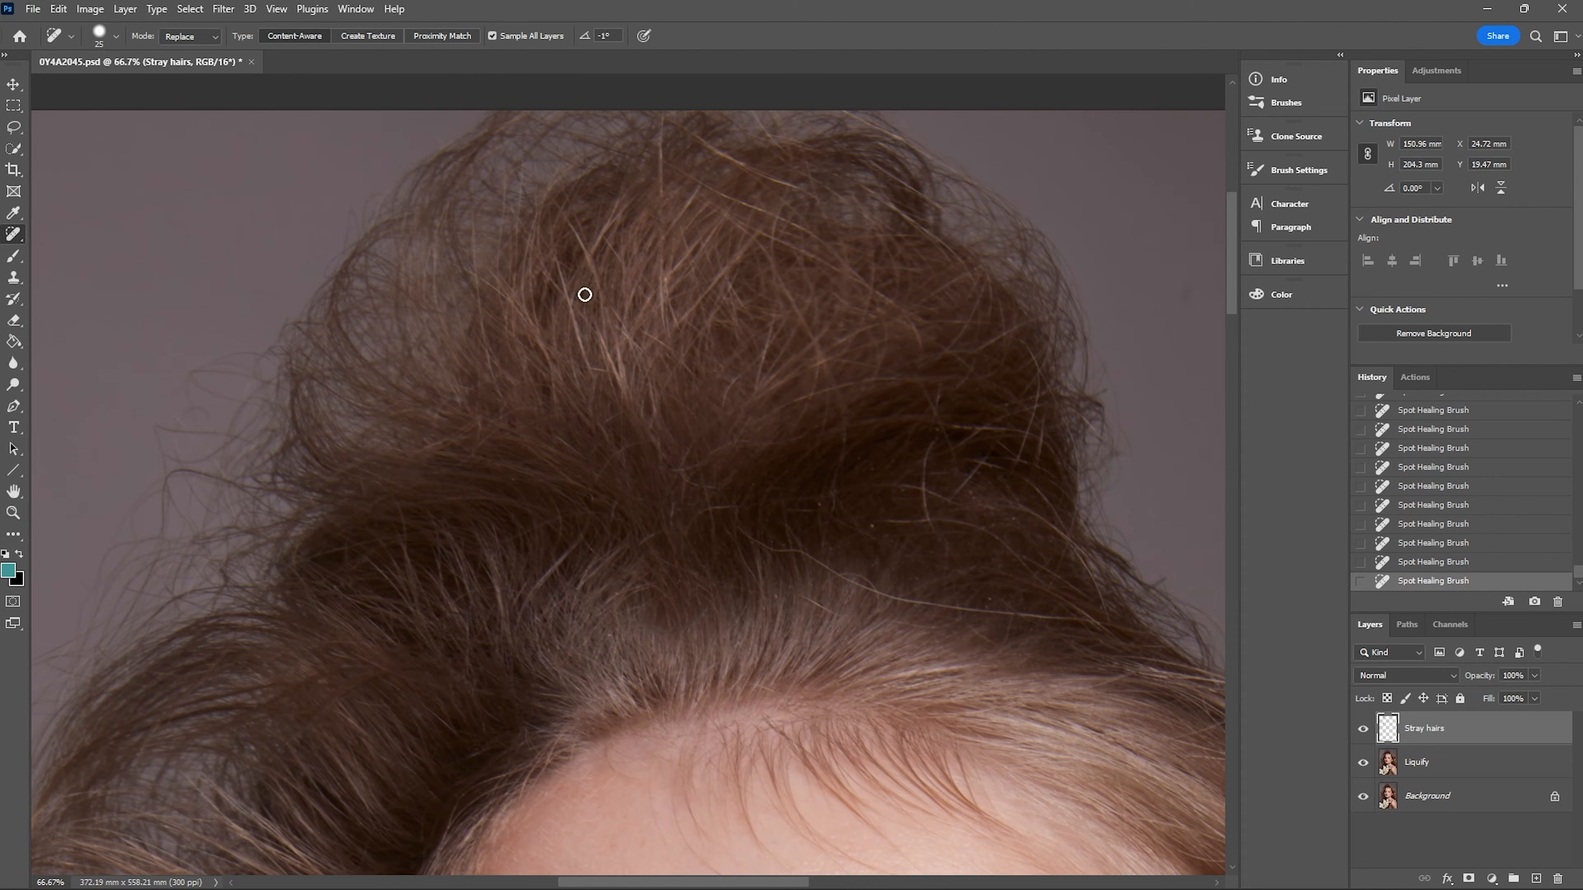
mouse_move(706, 511)
left_mouse_down()
mouse_move(730, 505)
mouse_move(678, 499)
left_mouse_up()
left_click_drag(755, 687, 774, 693)
left_click_drag(822, 609, 846, 621)
Step: Heal the long light strand and the smaller crossing hairs in the dark hair at the bun's right base
left_click_drag(597, 882, 640, 881)
mouse_move(541, 534)
left_mouse_down()
mouse_move(689, 601)
mouse_move(885, 621)
left_mouse_up()
left_click_drag(675, 521, 771, 521)
left_click_drag(797, 644, 801, 598)
left_click_drag(740, 433, 725, 391)
left_click_drag(747, 429, 820, 438)
left_click_drag(761, 483, 770, 472)
left_click_drag(826, 389, 816, 453)
left_click_drag(828, 436, 875, 561)
Step: Spot-heal the light loose strands across the upper part of the bun
scroll(354, 210, "up", 2)
mouse_move(445, 245)
left_mouse_down()
mouse_move(452, 314)
mouse_move(590, 309)
left_mouse_up()
left_click_drag(453, 395, 454, 440)
left_click_drag(487, 304, 551, 326)
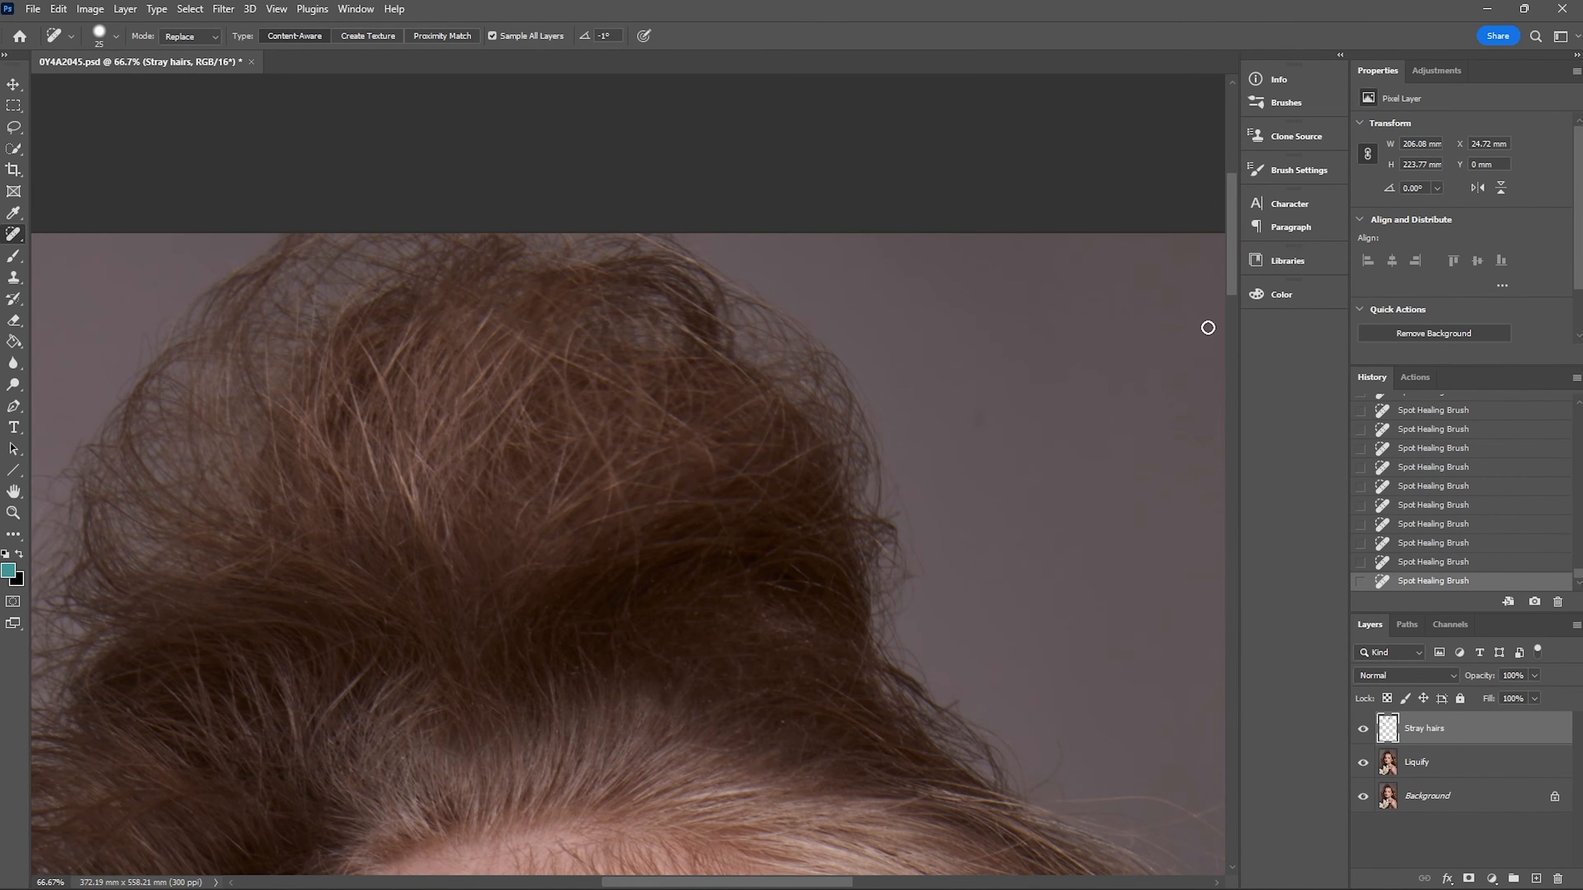
Step: Spot-heal the flyaways along the hair's outer edge to the right, from the bun down toward the side waves
scroll(918, 399, "down", 2)
left_click_drag(857, 579, 520, 230)
mouse_move(712, 518)
left_mouse_down()
mouse_move(764, 613)
mouse_move(771, 715)
left_mouse_up()
left_click_drag(719, 314, 966, 398)
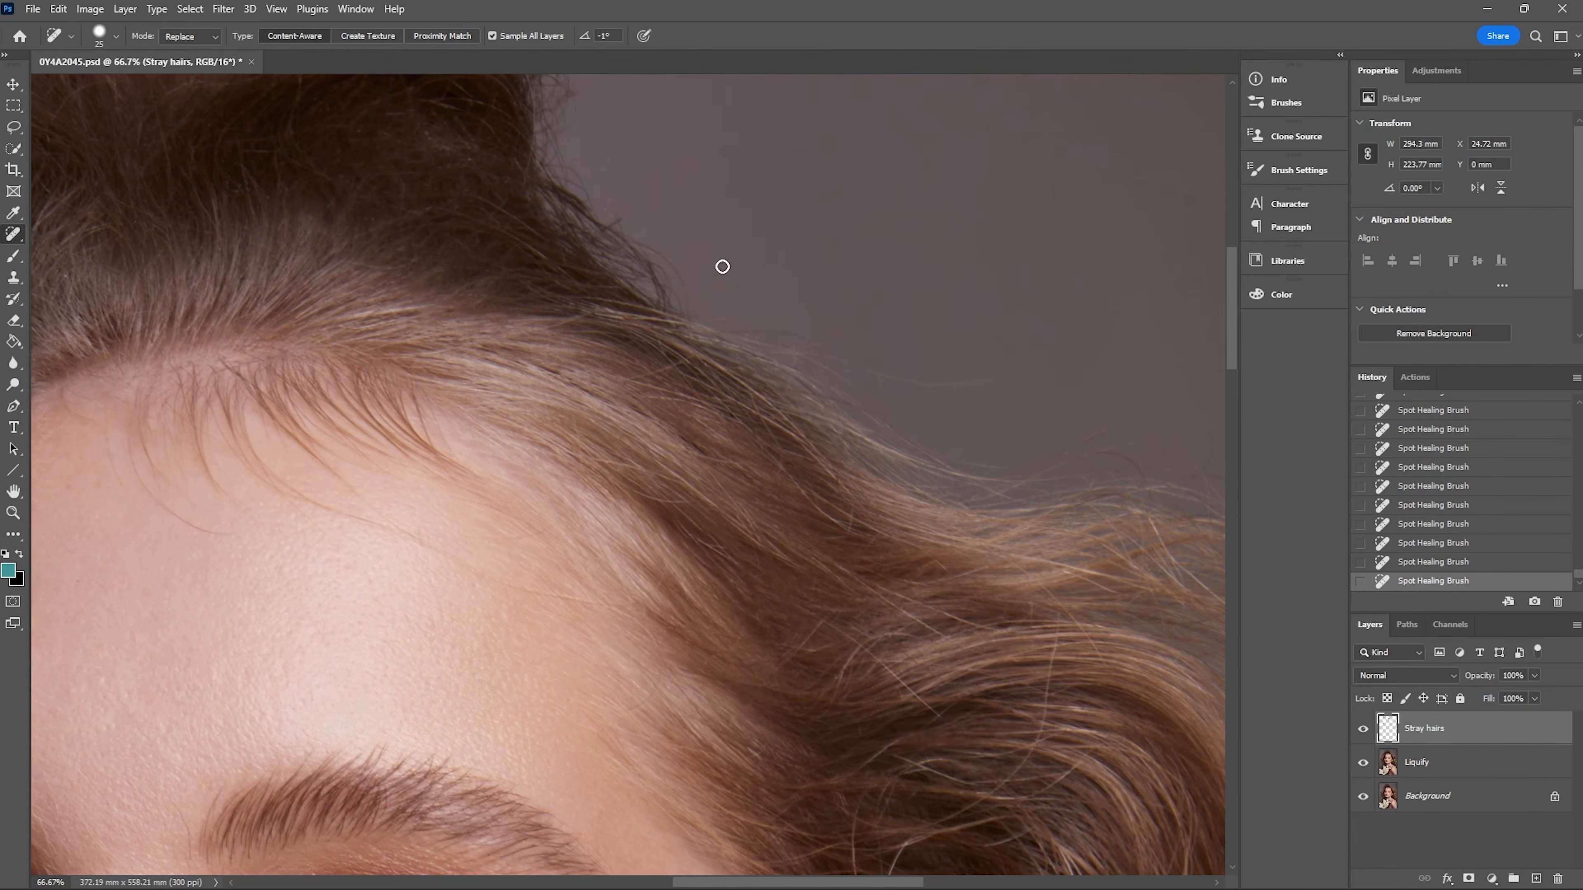
left_click_drag(847, 881, 915, 882)
left_click_drag(1045, 376, 1040, 417)
Step: Remove the stray hairs crossing the large right-side wave above the ear
scroll(712, 394, "down", 6)
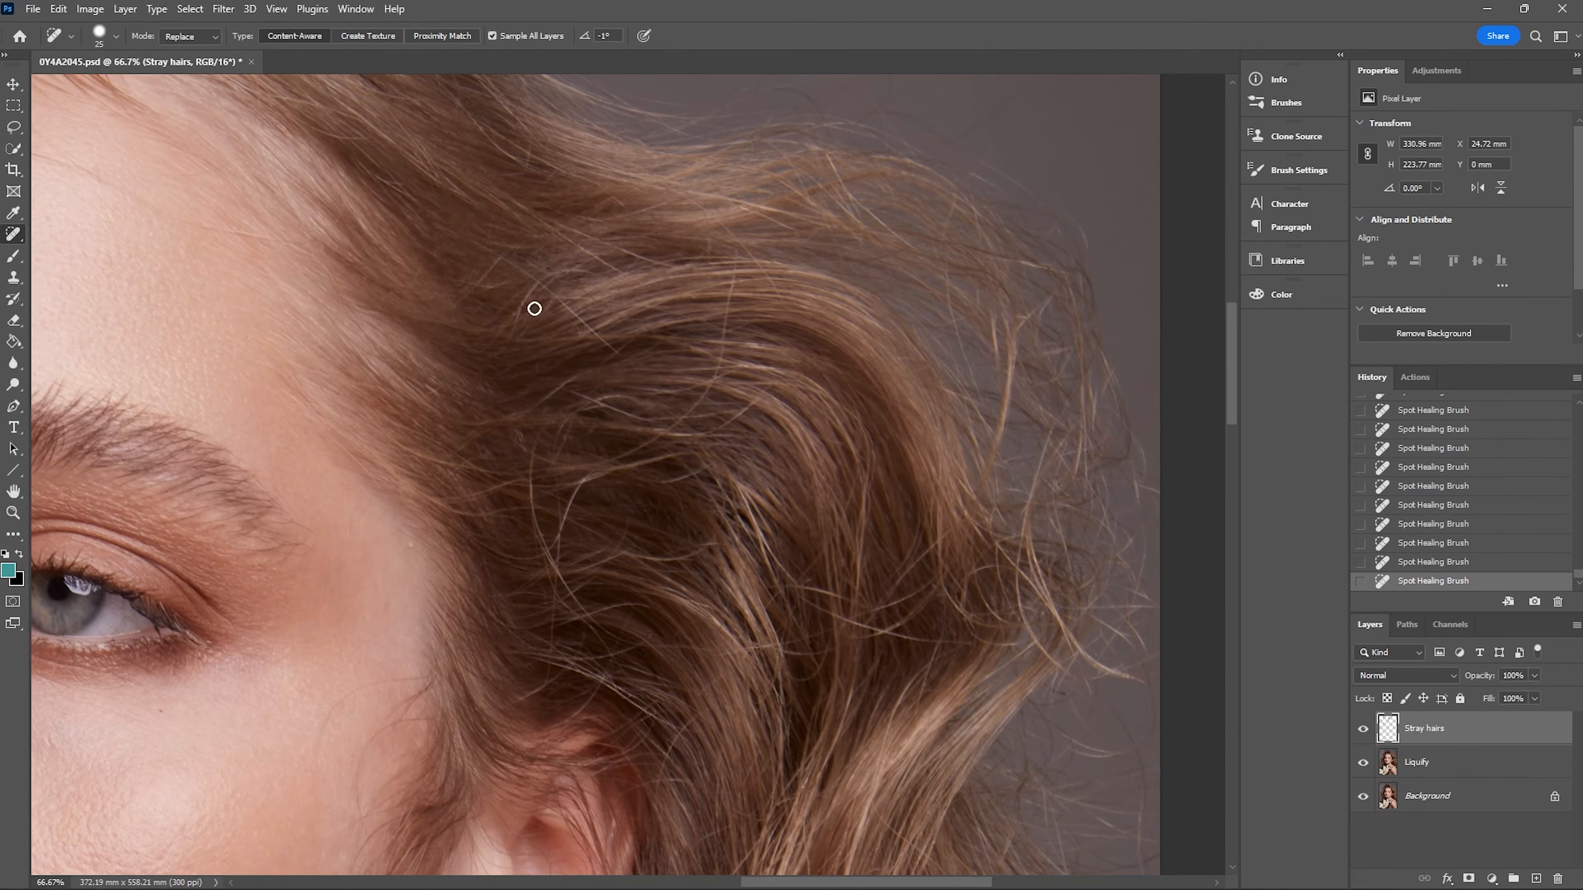
left_click_drag(571, 217, 596, 222)
left_click_drag(544, 271, 526, 261)
left_click_drag(569, 395, 651, 418)
left_click_drag(734, 252, 702, 392)
left_click_drag(651, 444, 735, 371)
left_click_drag(590, 403, 755, 398)
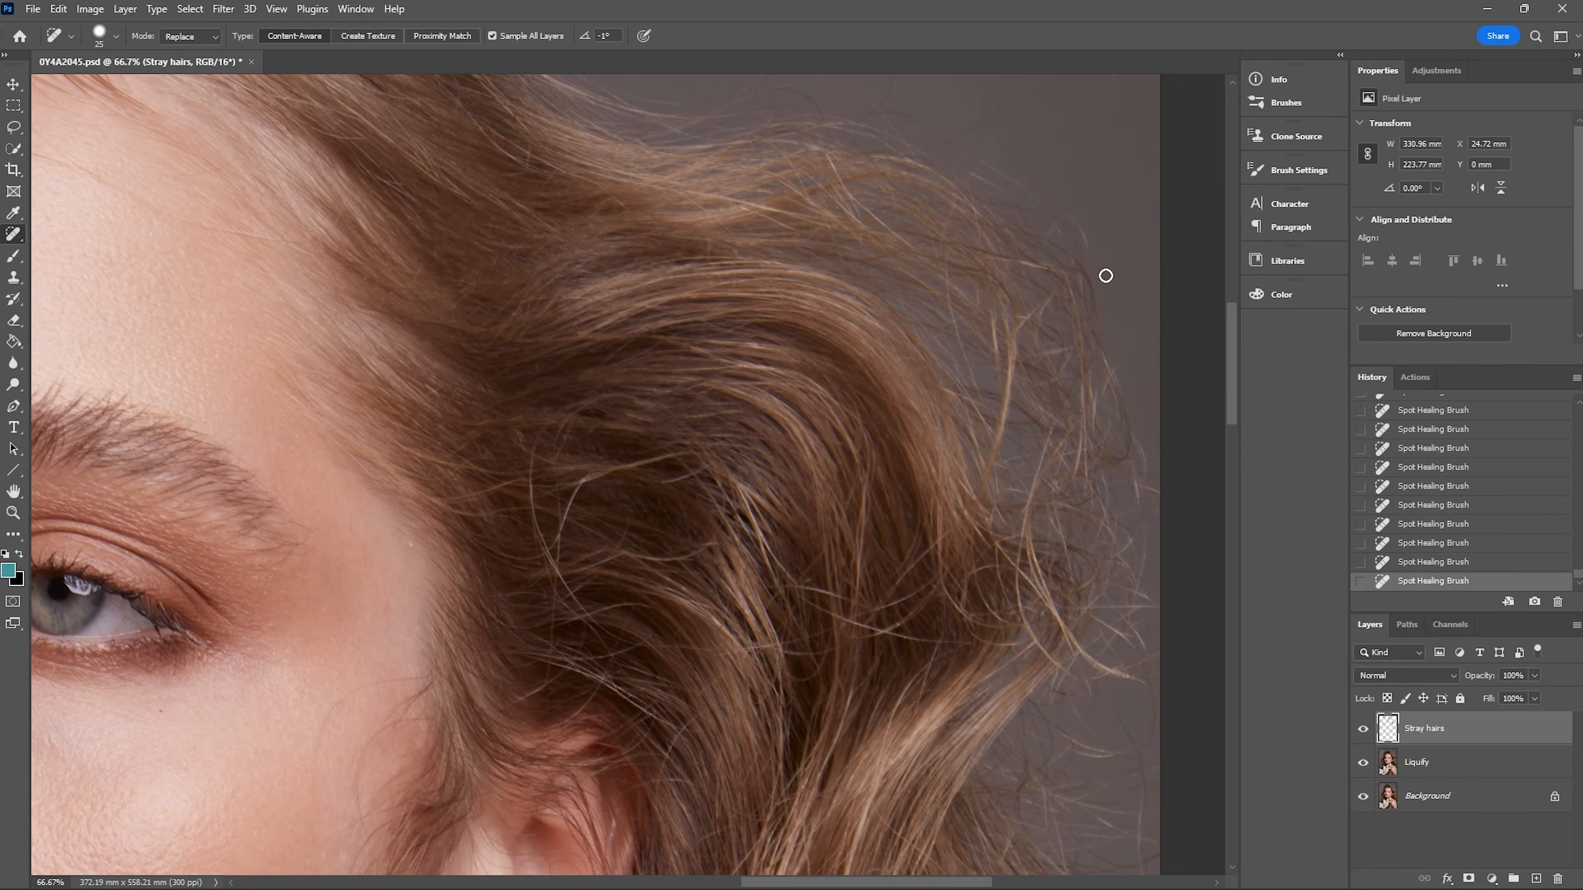
Step: Heal the remaining stray strands in the swept-back hair at the upper right of the forehead
scroll(847, 323, "up", 5)
left_click_drag(526, 417, 576, 383)
left_click_drag(779, 343, 809, 351)
Step: Spot-heal the long curved strand and the crossing hairs in the dark hollow above and behind the ear
scroll(1212, 353, "down", 5)
mouse_move(551, 493)
left_mouse_down()
mouse_move(590, 424)
mouse_move(567, 428)
left_mouse_up()
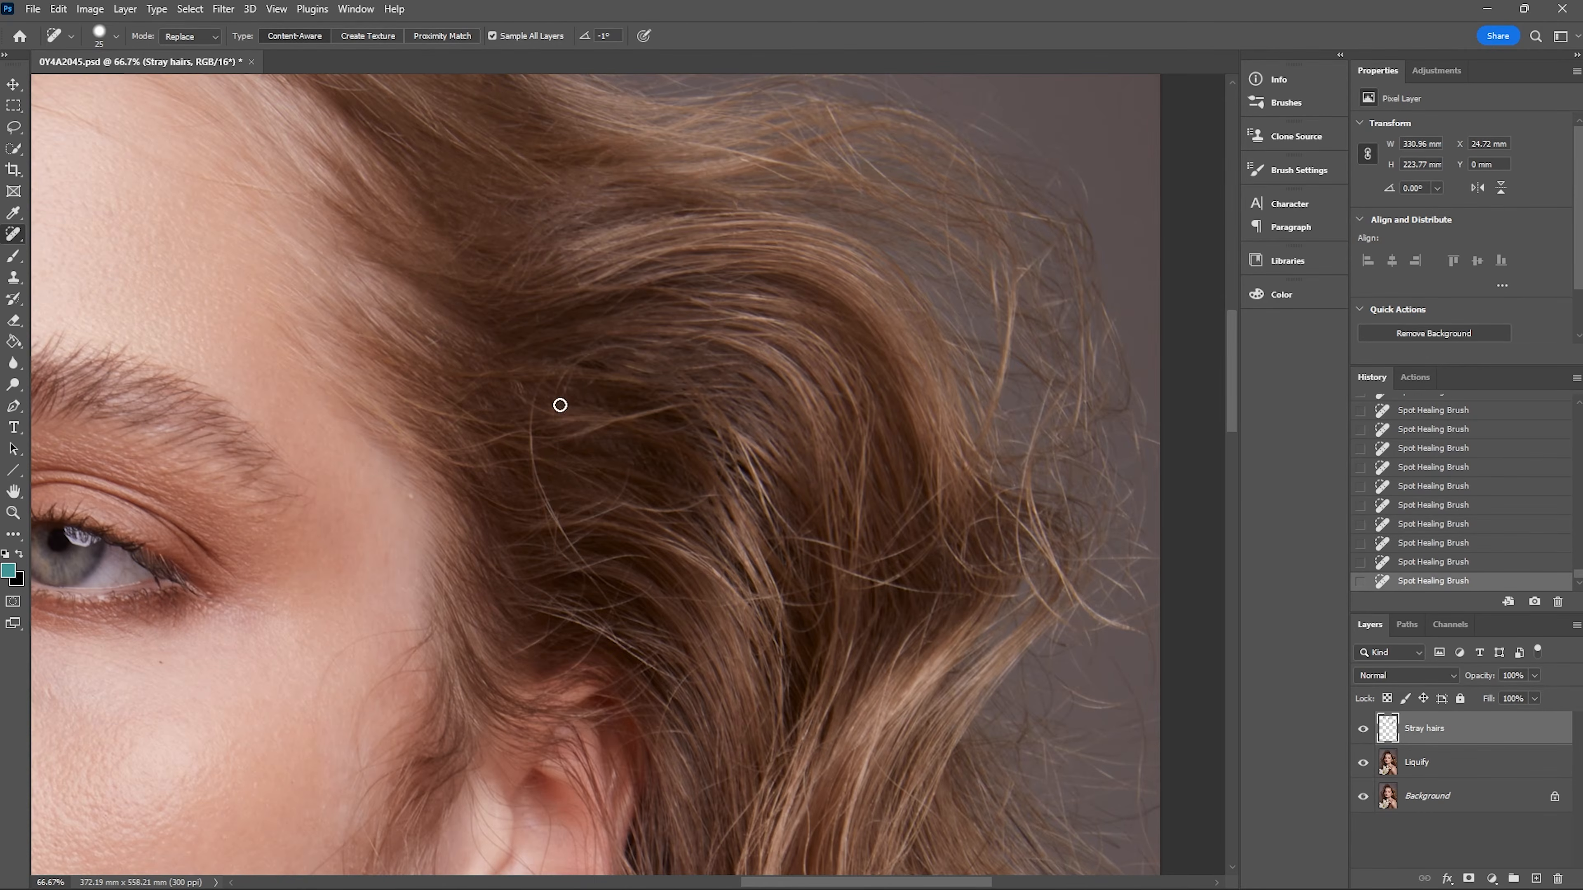
left_click_drag(632, 508, 708, 498)
left_click_drag(648, 598, 748, 602)
left_click_drag(537, 397, 558, 531)
left_click_drag(558, 522, 576, 551)
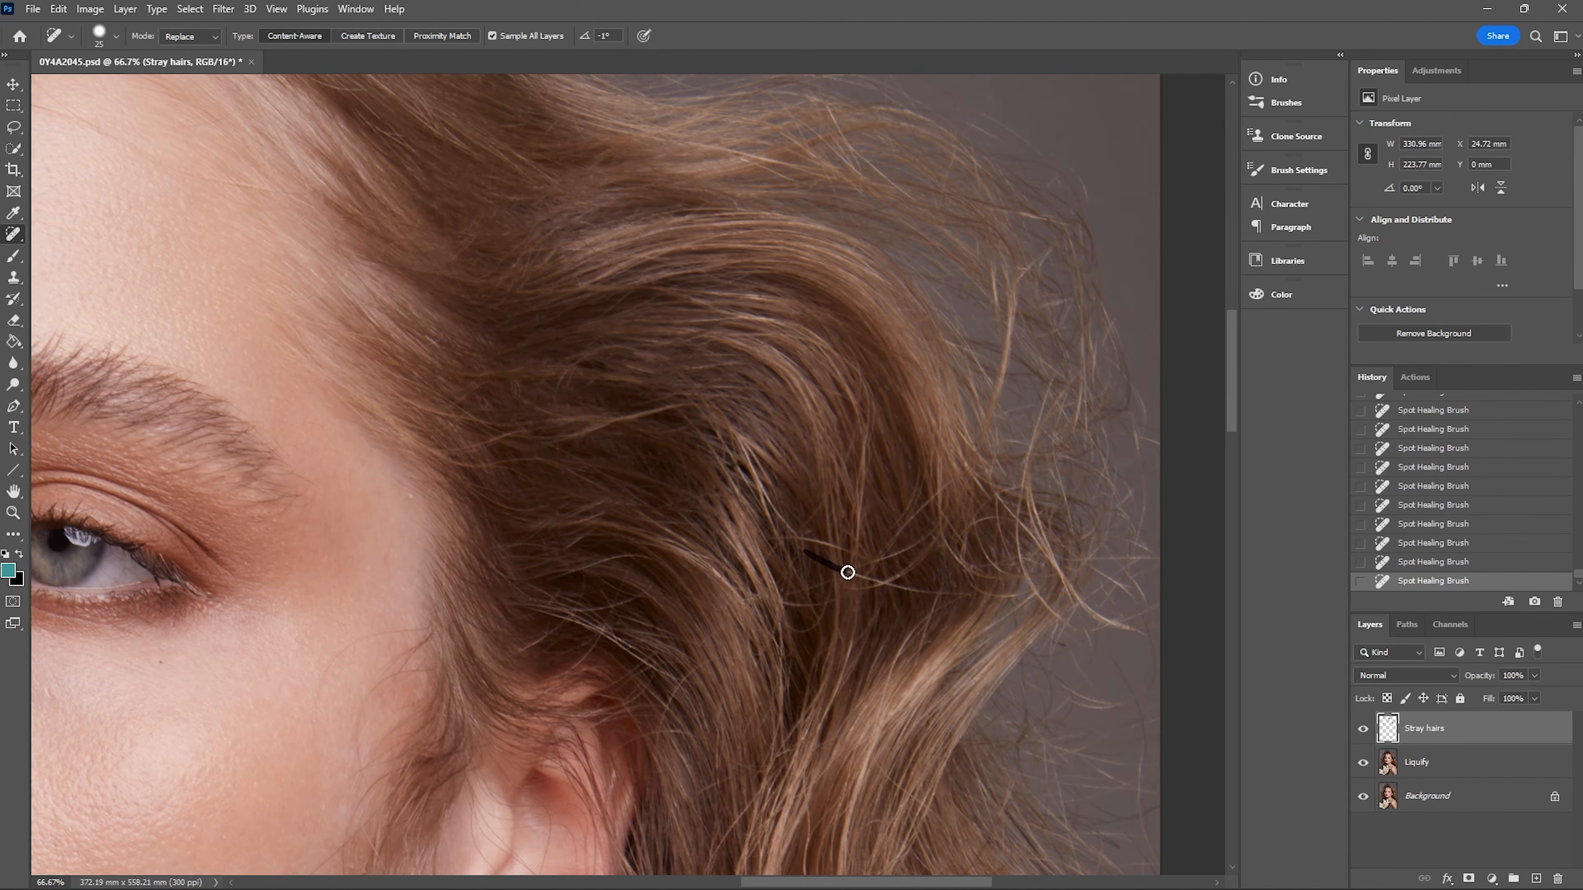
left_click_drag(816, 560, 934, 586)
Step: Spot-heal the flyaways at the outer right edge of the hair, around and below ear level
left_click_drag(1231, 367, 1231, 413)
mouse_move(1110, 748)
left_mouse_down()
mouse_move(1024, 711)
mouse_move(1000, 801)
left_mouse_up()
left_click_drag(1231, 457, 1237, 410)
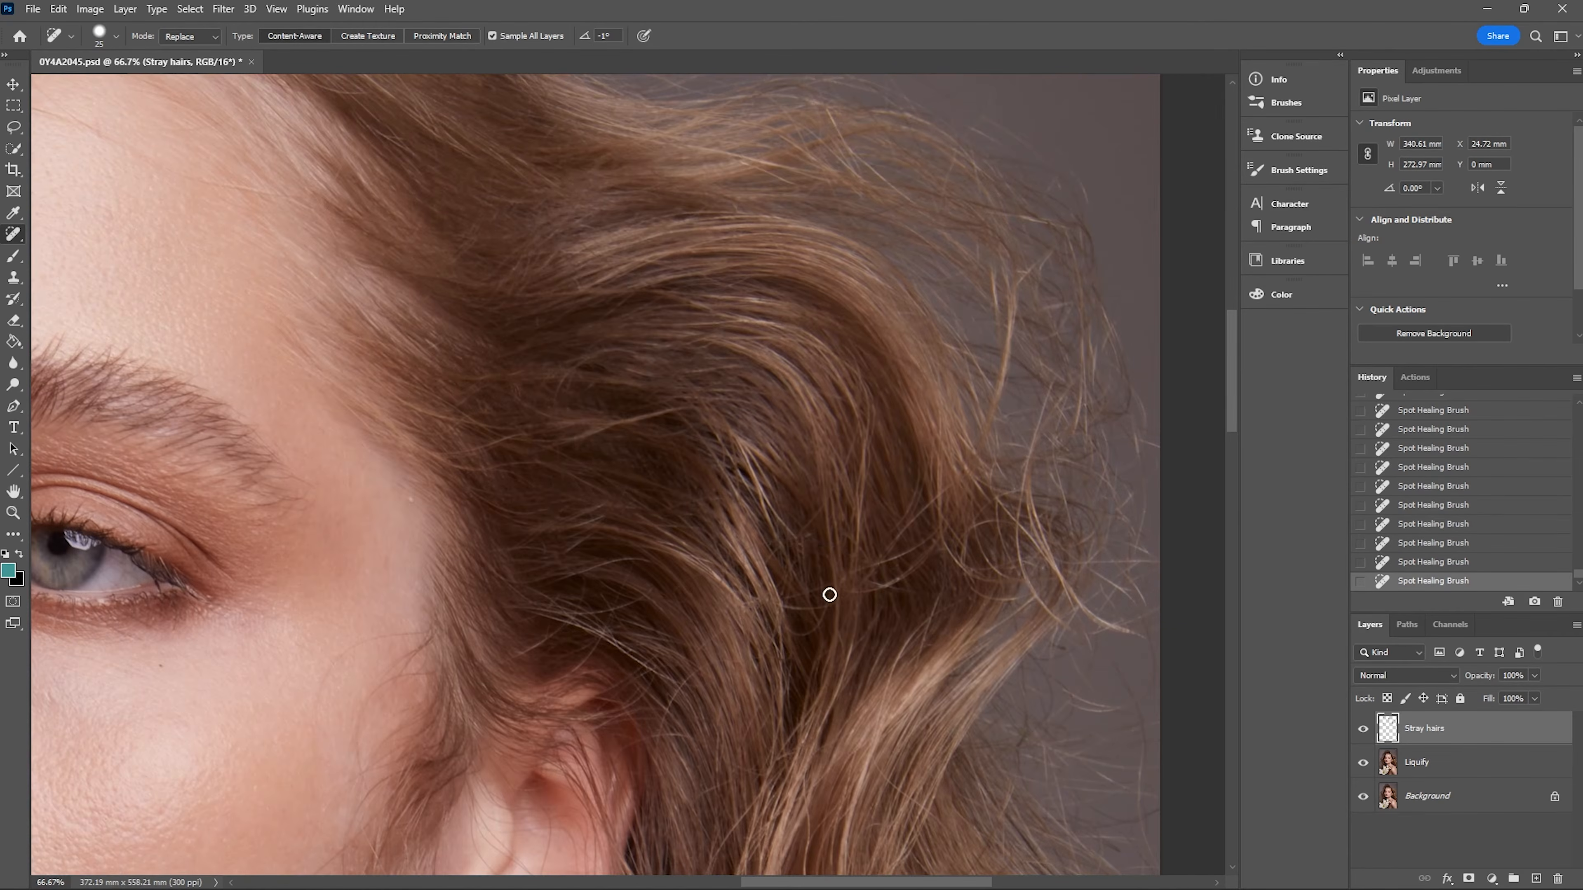
scroll(890, 392, "down", 10)
left_click_drag(1088, 499, 1088, 543)
left_click_drag(1083, 683, 1069, 732)
Step: Remove the loose strands running down the right-side hair below the ear
left_click_drag(1231, 483, 1231, 523)
left_click_drag(857, 640, 831, 799)
left_click_drag(881, 714, 880, 780)
left_click_drag(822, 555, 820, 630)
left_click_drag(848, 502, 830, 319)
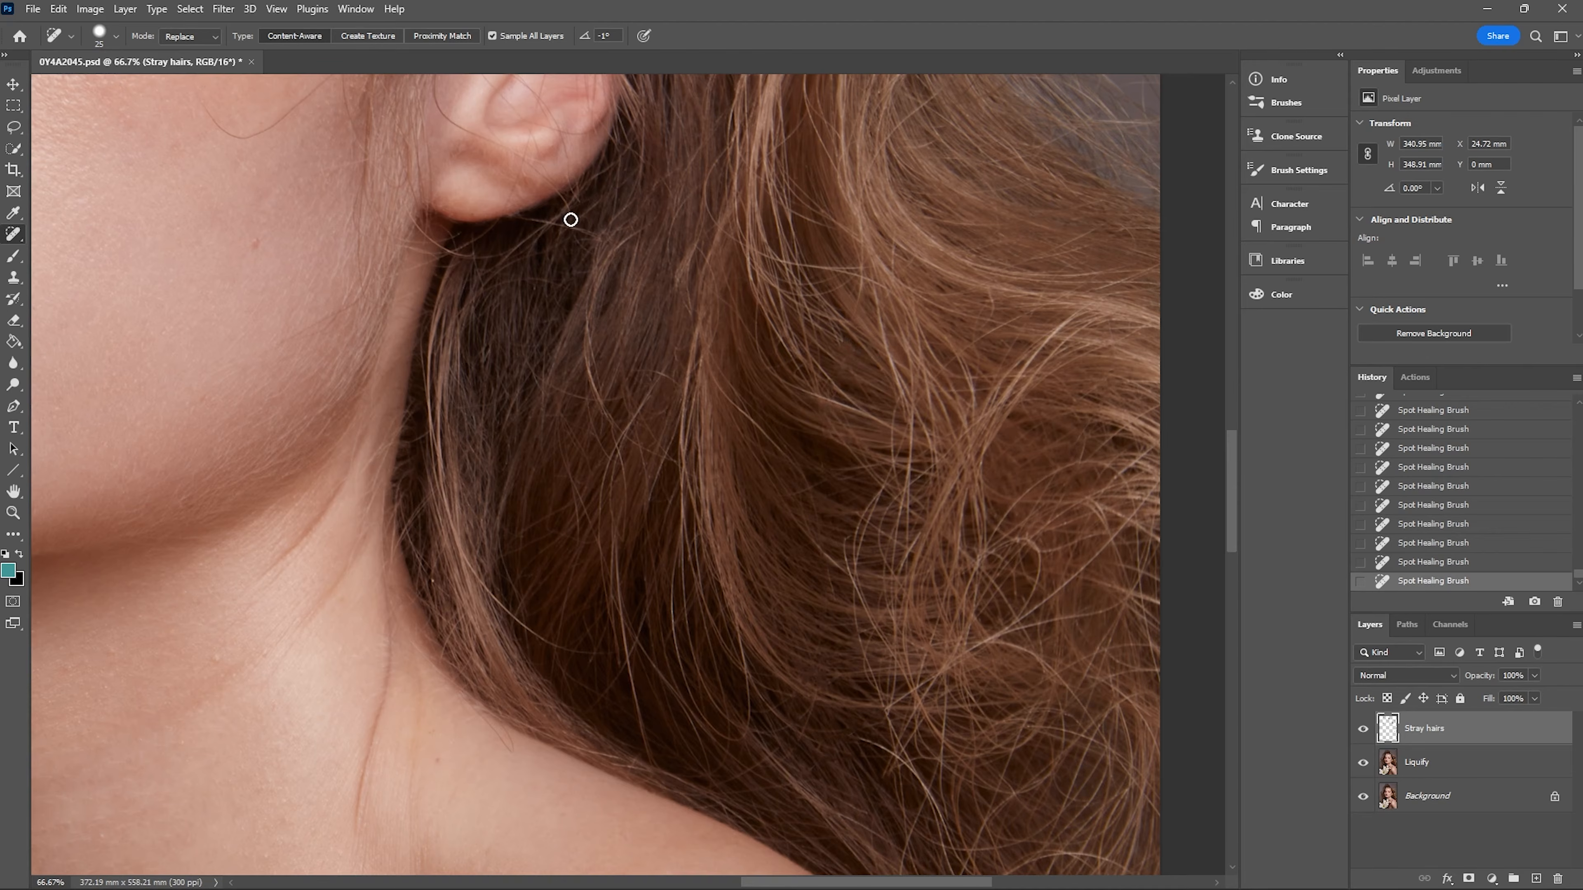
Step: Spot-heal the tangled strands in the lower right hair and the stray hair over the cheek
left_click_drag(900, 686, 1153, 493)
left_click_drag(984, 642, 1133, 587)
left_click_drag(1232, 519, 1232, 460)
left_click_drag(1015, 372, 967, 469)
left_click_drag(265, 502, 371, 418)
left_click_drag(1237, 405, 1240, 440)
scroll(918, 343, "down", 3)
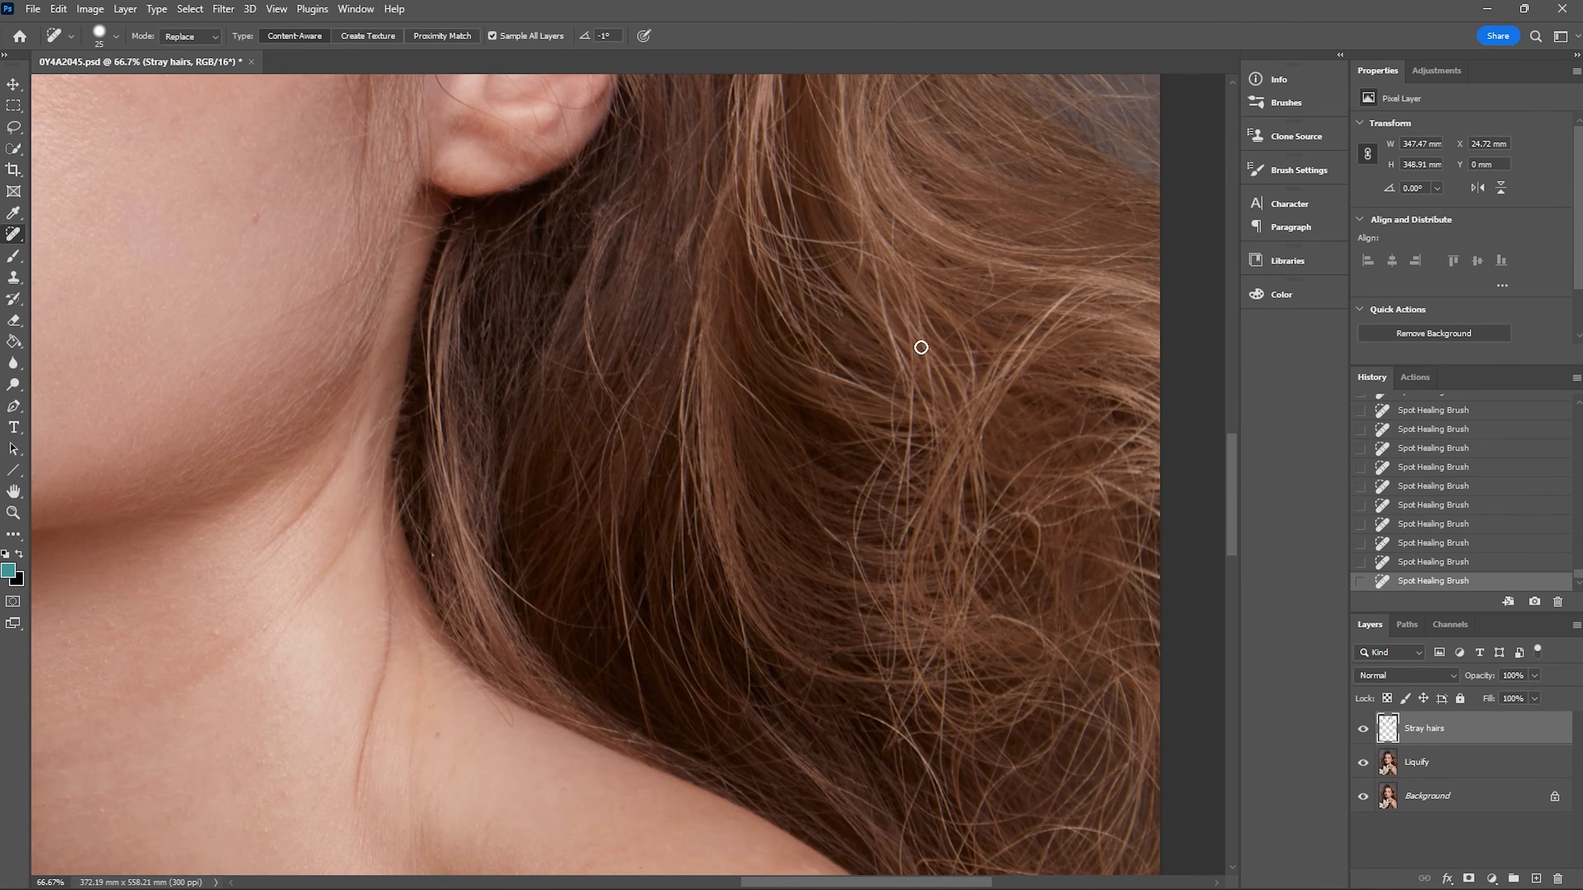
scroll(922, 471, "down", 4)
Step: Compare the whole portrait with and without the Stray hairs layer, leaving the layer visible
key("z")
key("ctrl+0")
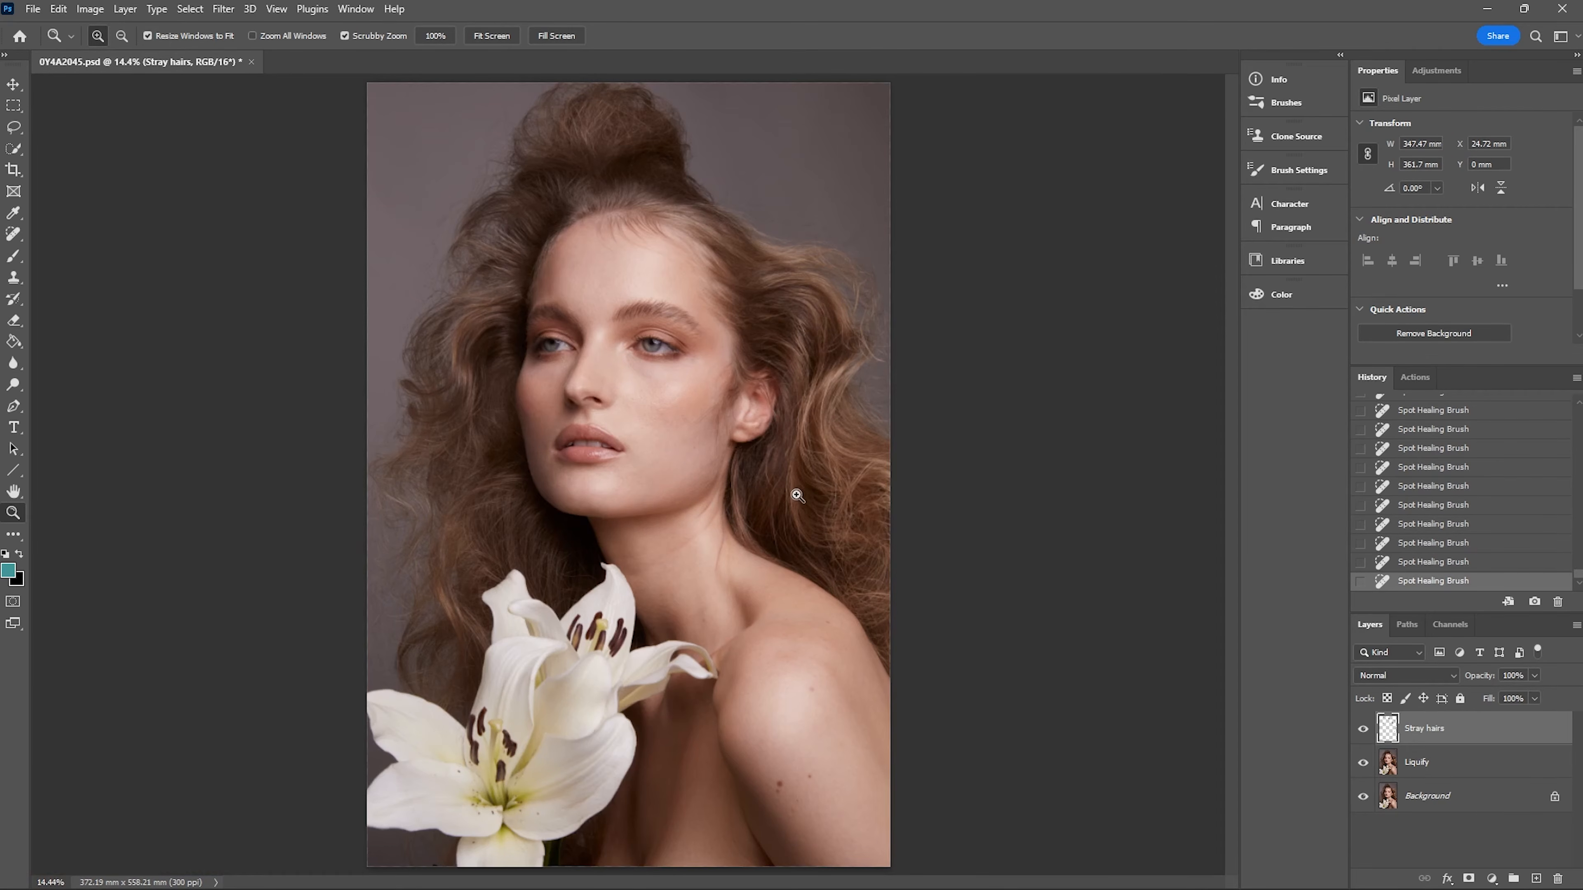
left_click(1362, 730)
left_click(1361, 730)
left_click(1361, 730)
left_click(1362, 730)
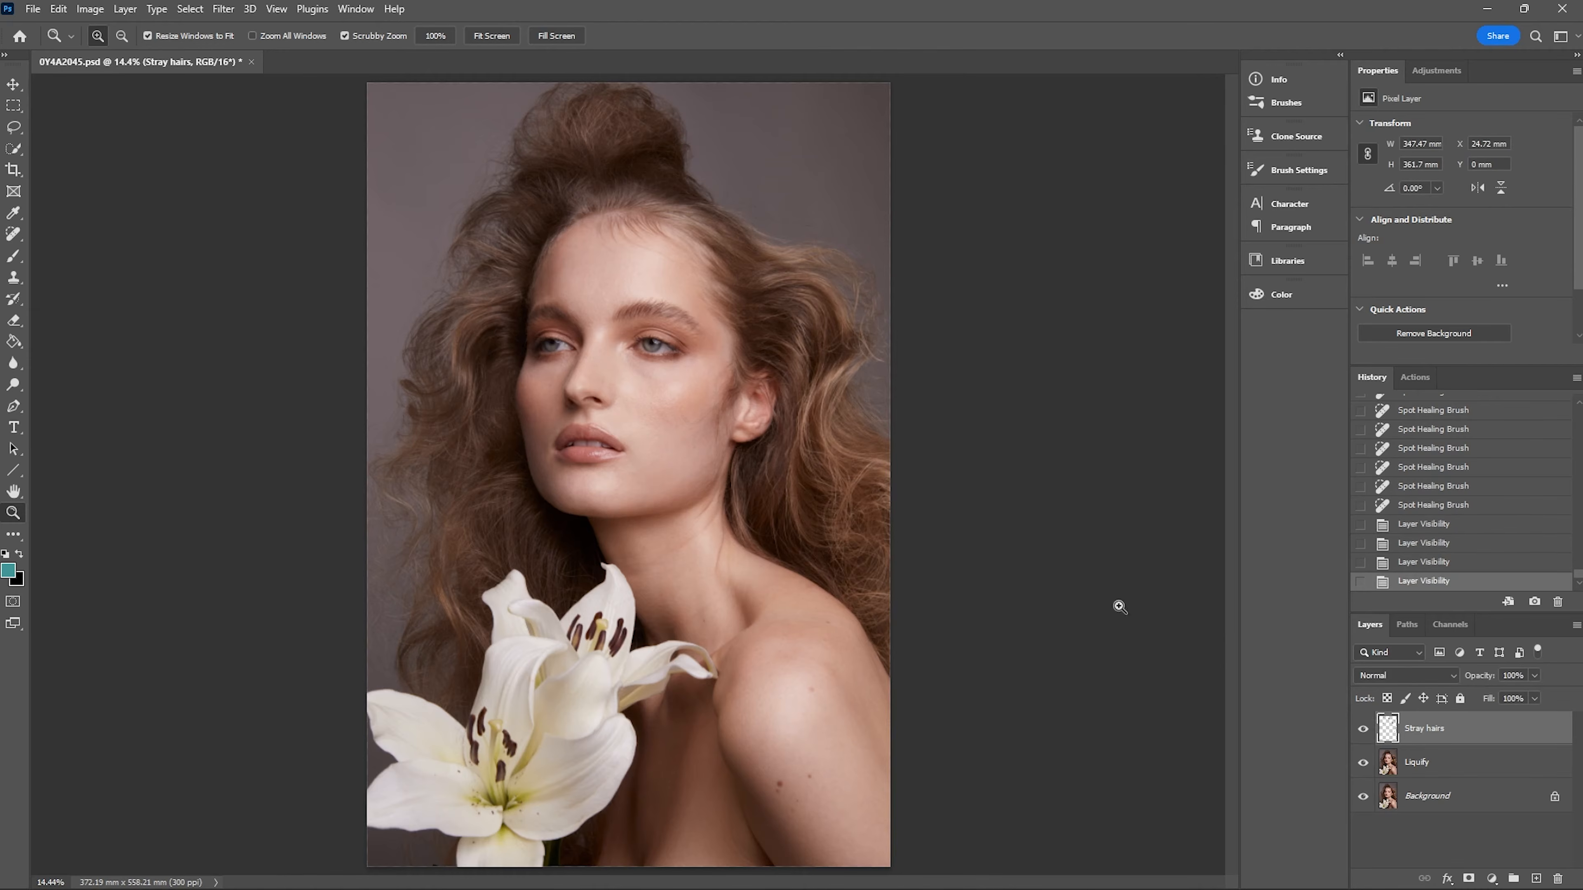
Step: Compare the hair around the face at 25% zoom with the Stray hairs layer hidden and shown
left_click(788, 339)
left_click(788, 339)
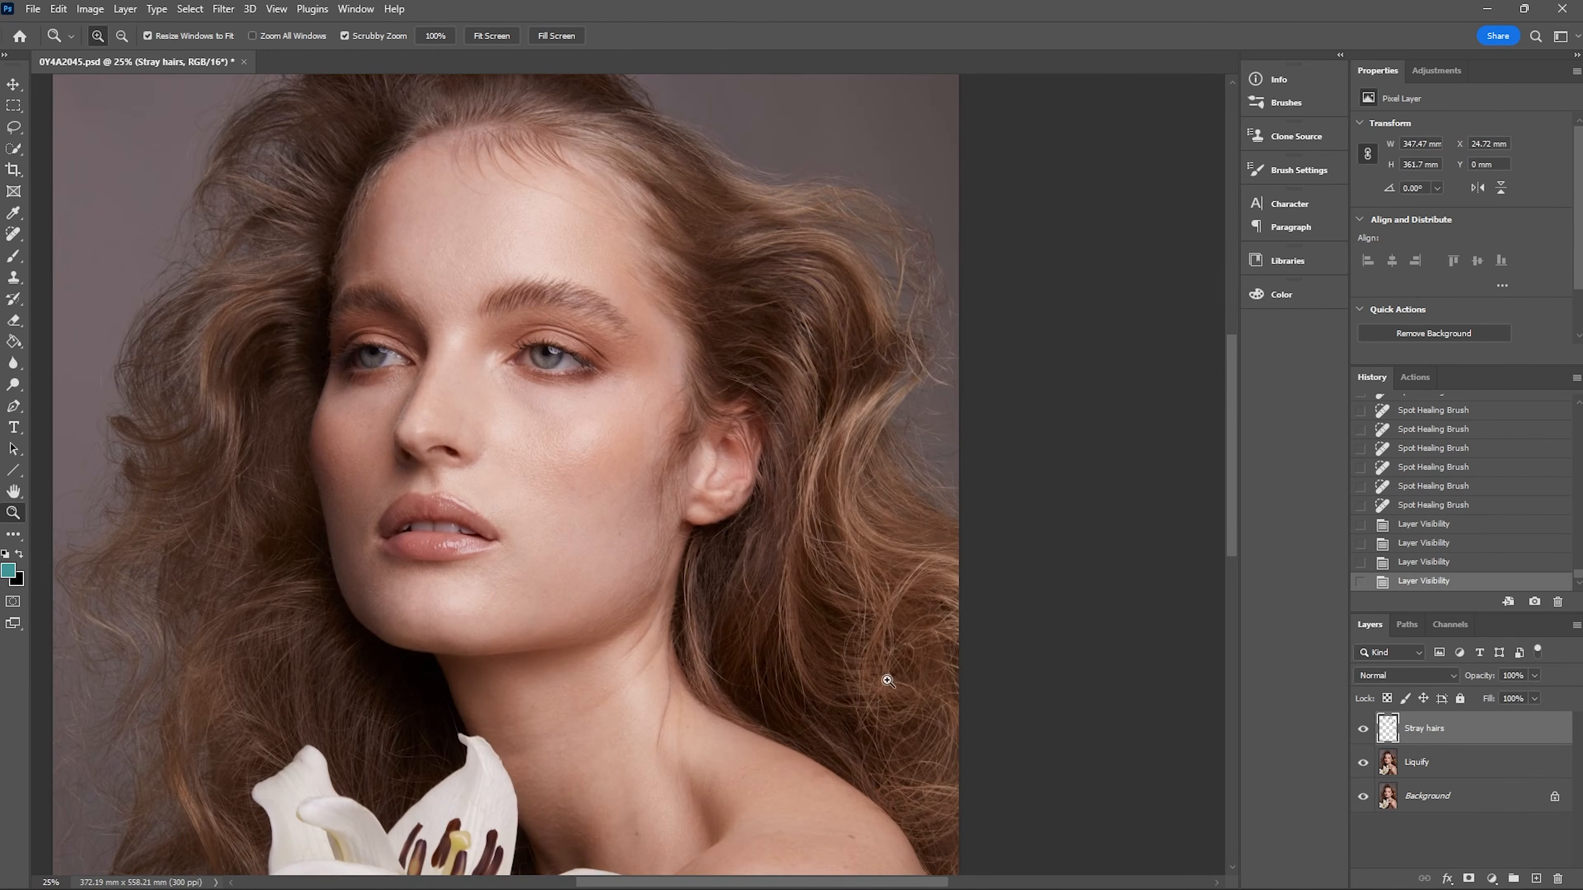
left_click(1360, 729)
left_click(1362, 730)
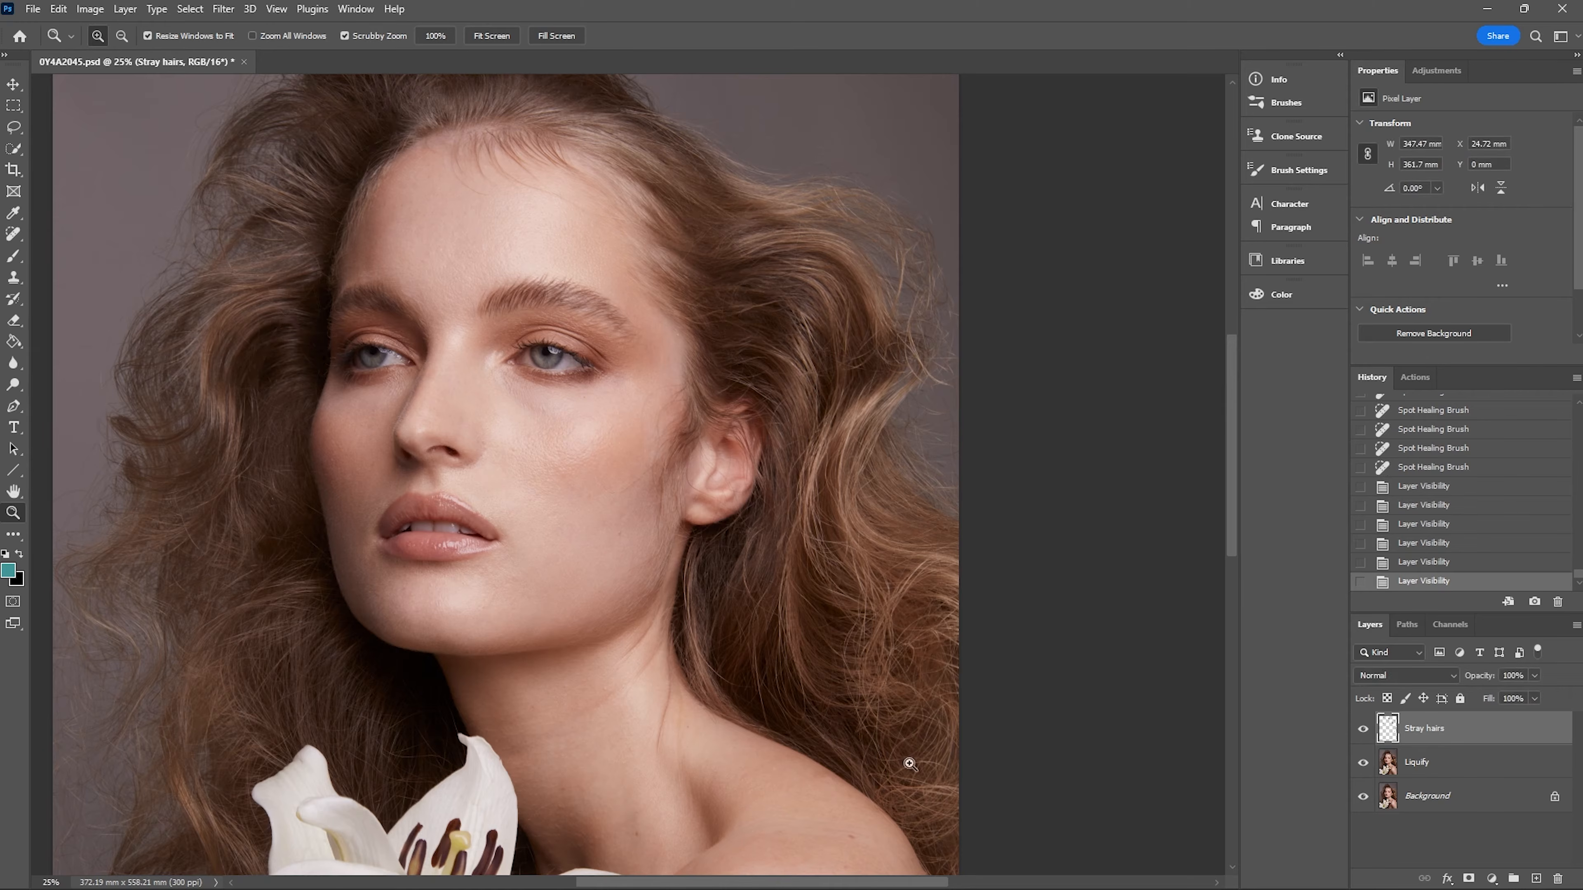
scroll(430, 512, "left", 5)
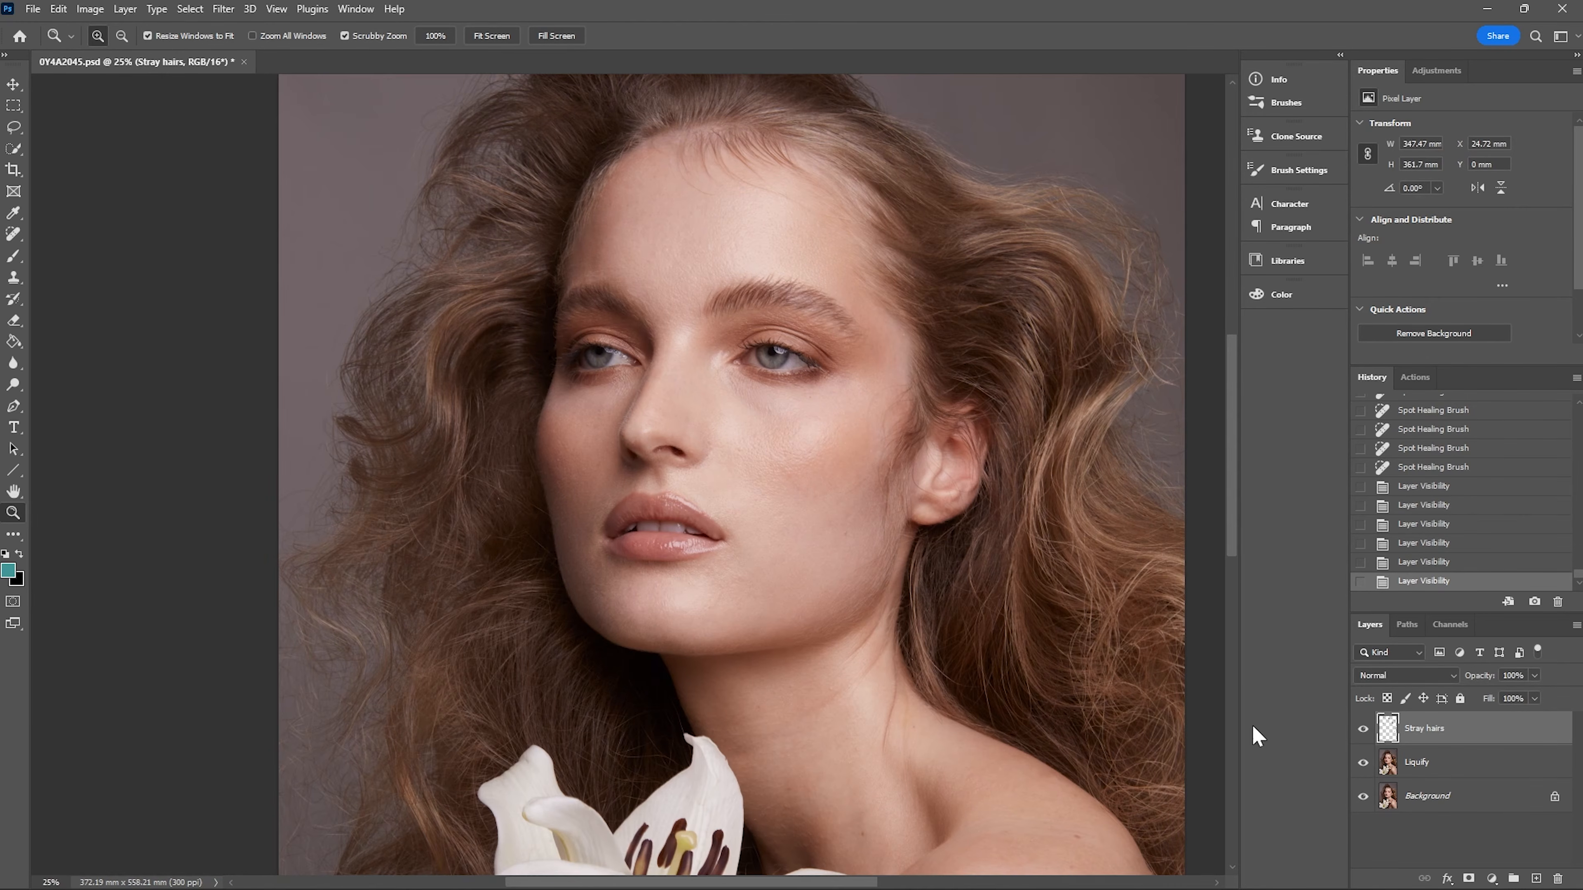
left_click(1363, 728)
left_click(1363, 729)
left_click(1363, 728)
left_click(1362, 729)
Step: Check the Stray hairs layer's effect on the bun by hiding and showing it, and review the whole portrait
left_click_drag(1231, 486, 1240, 421)
left_click(1363, 728)
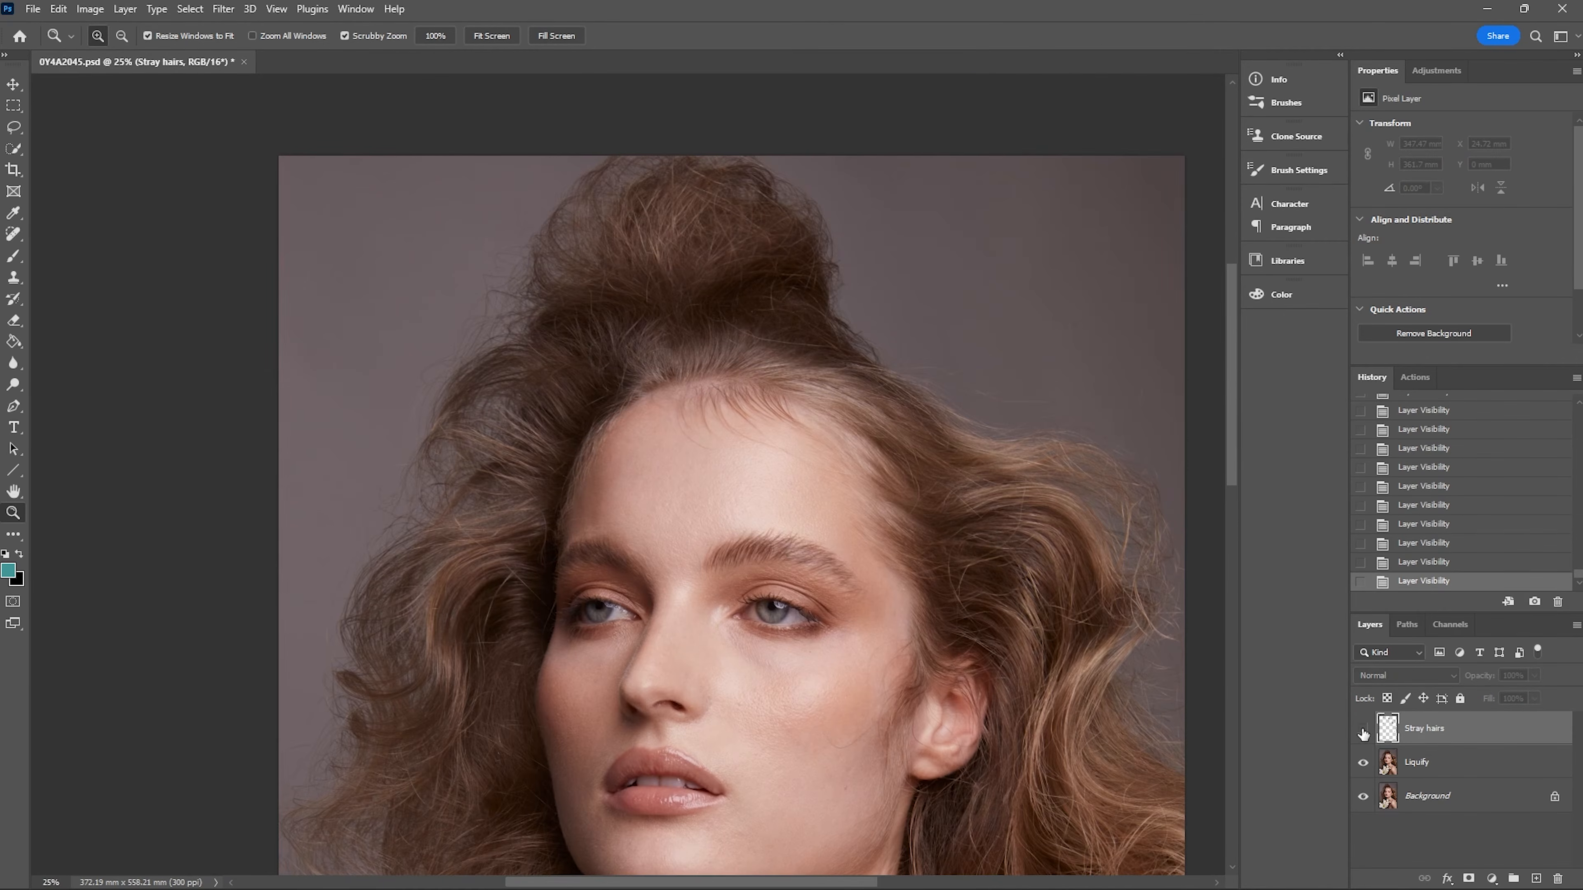
left_click(1363, 728)
right_click(726, 435)
left_click(760, 529)
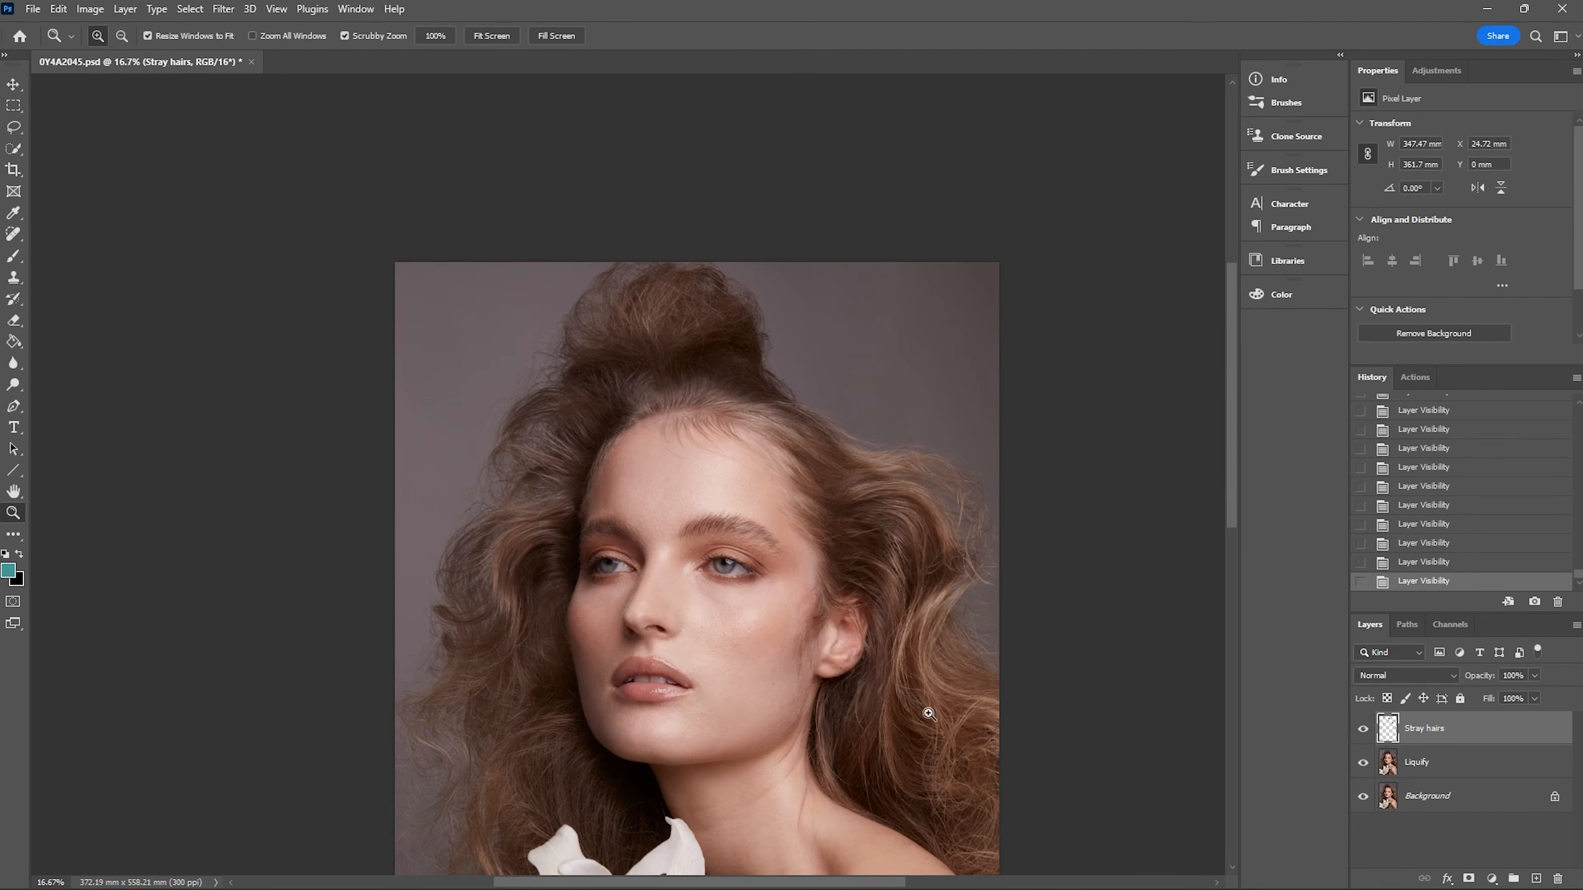
right_click(759, 502)
left_click(787, 597)
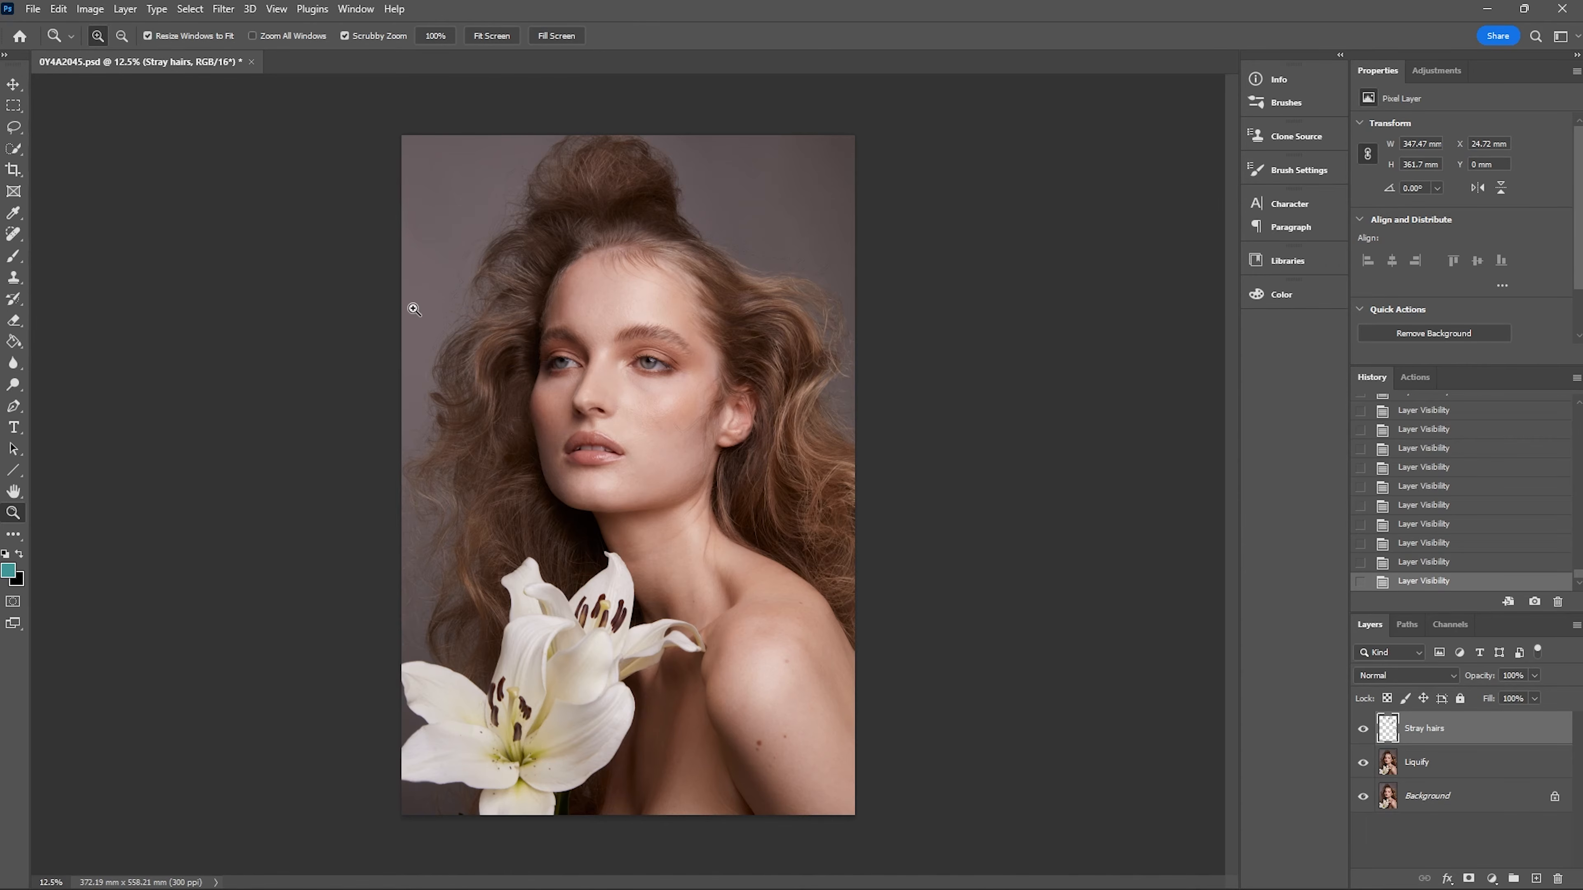
left_click(455, 368)
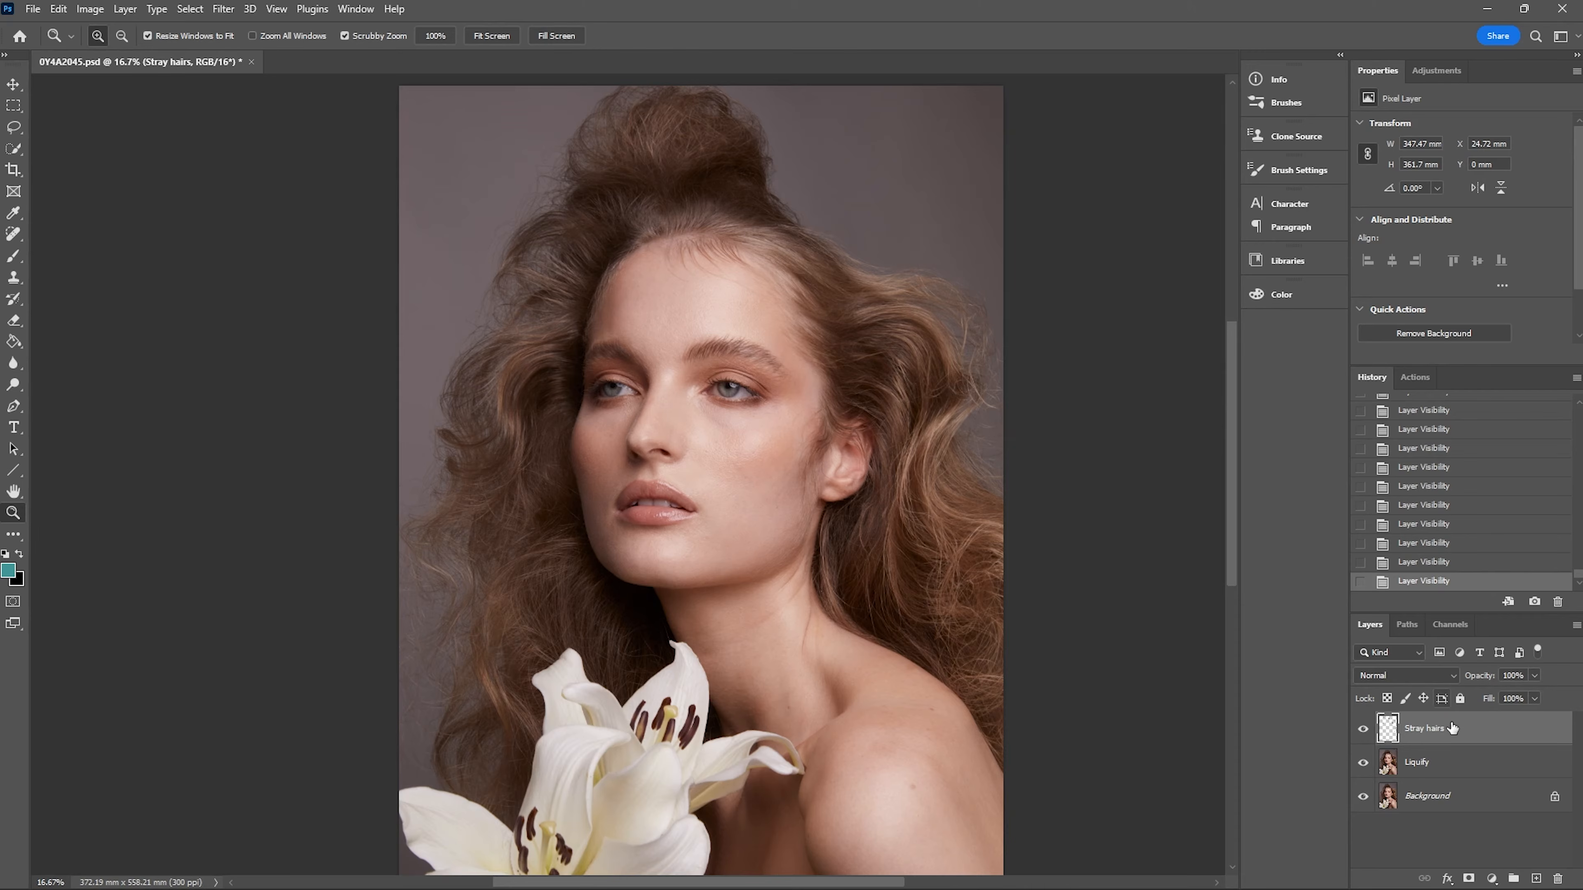
Step: Add a new layer above Stray hairs and name it Frizz
left_click(1536, 879)
double_click(1409, 717)
type("Frizz")
key("Return")
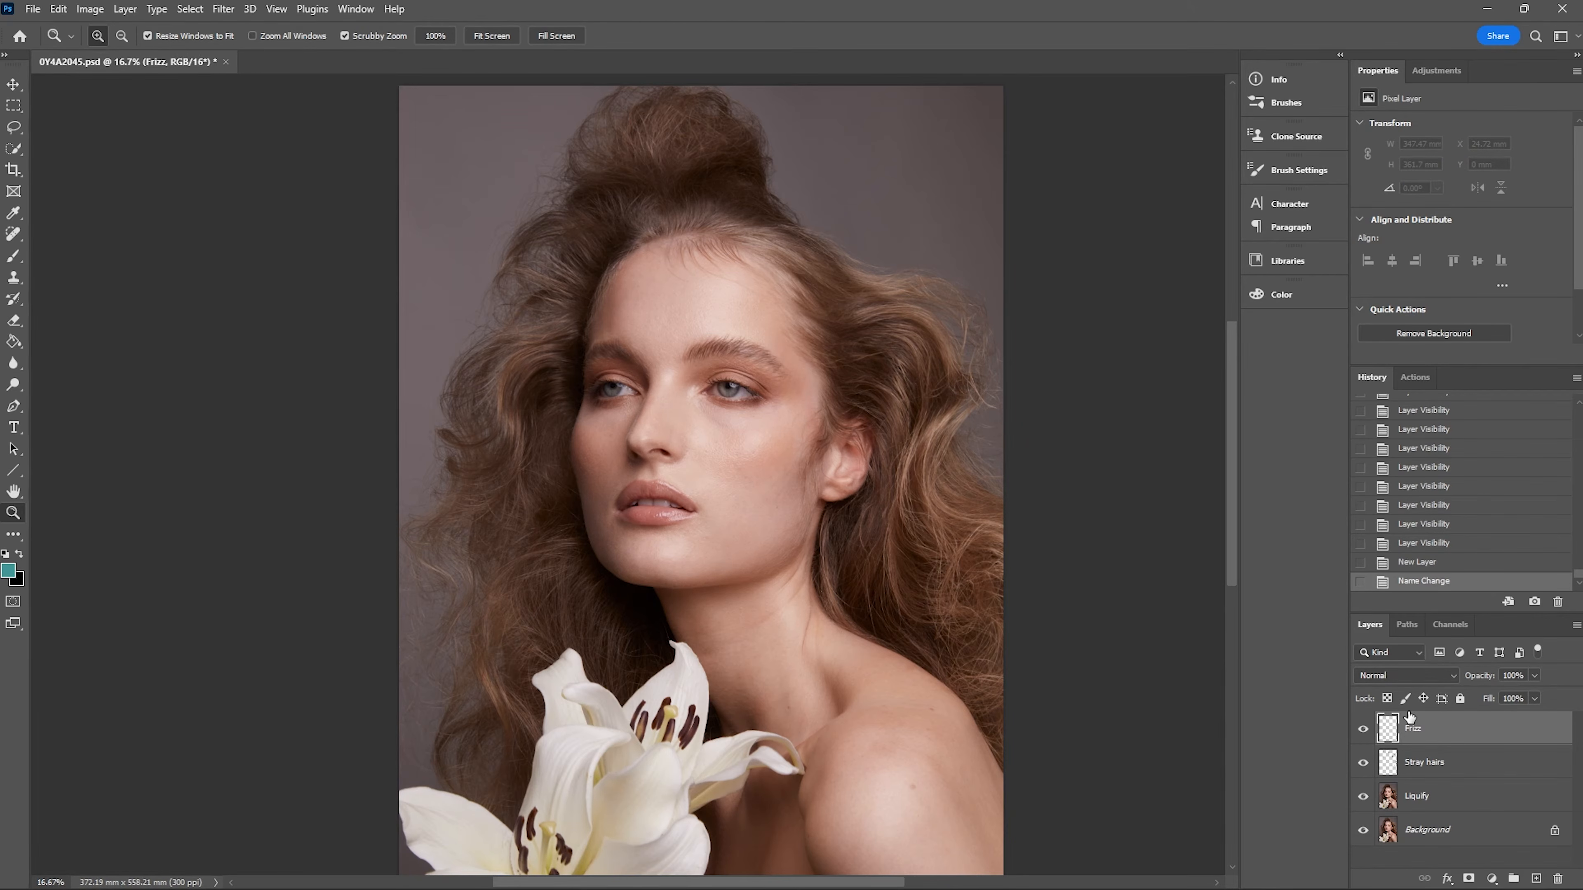
Step: Choose the Clone Stamp tool, set its brush size to 259 px, and review the brush's Transfer settings
left_click_drag(378, 436, 64, 240)
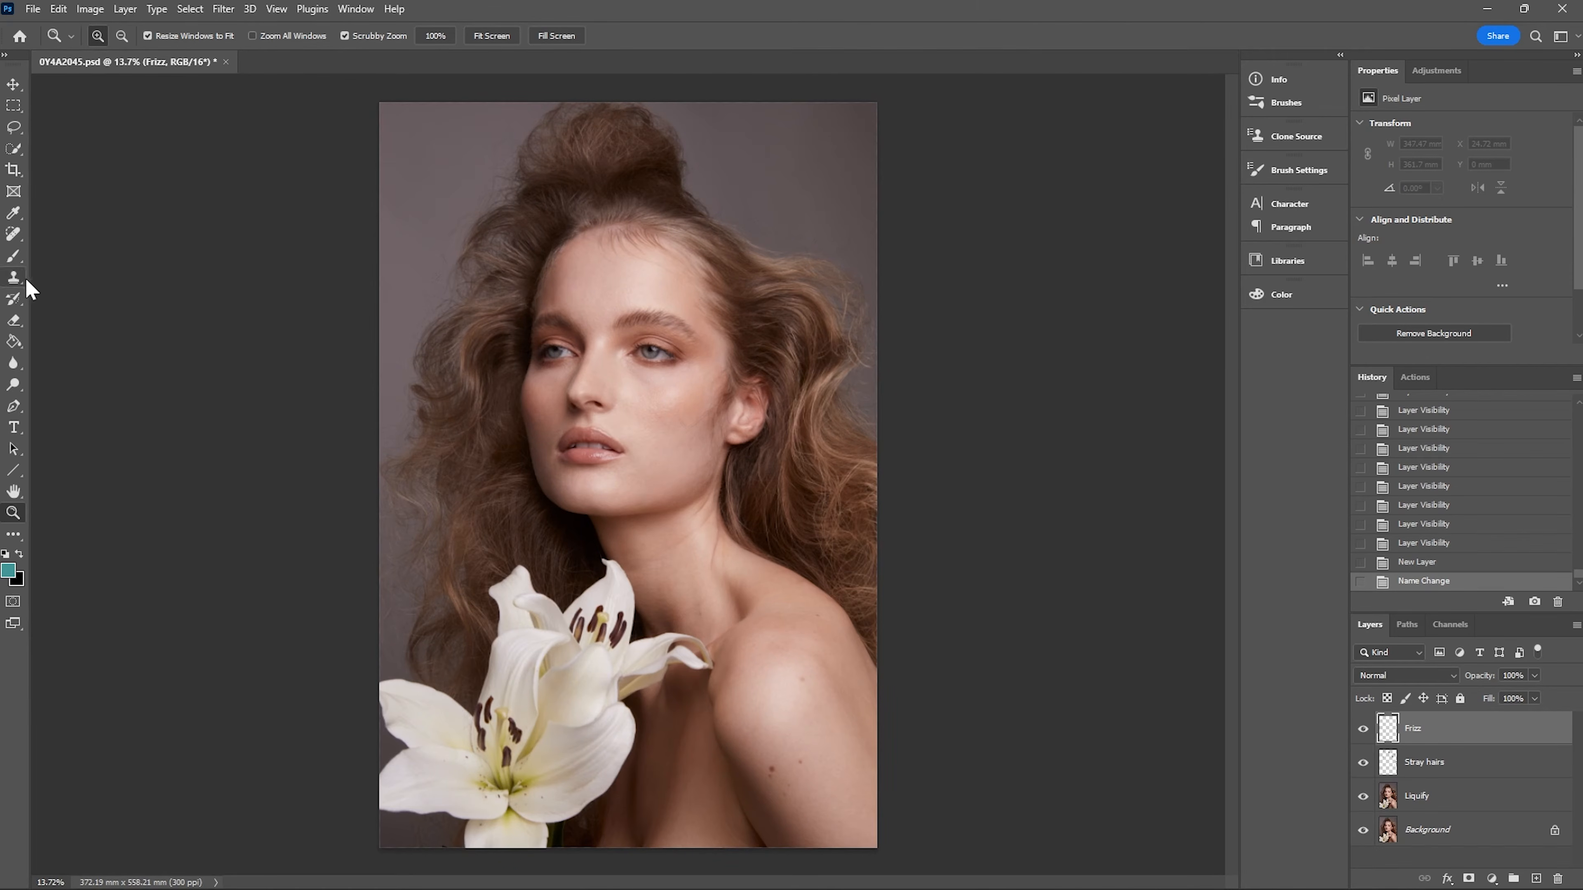
left_click(13, 278)
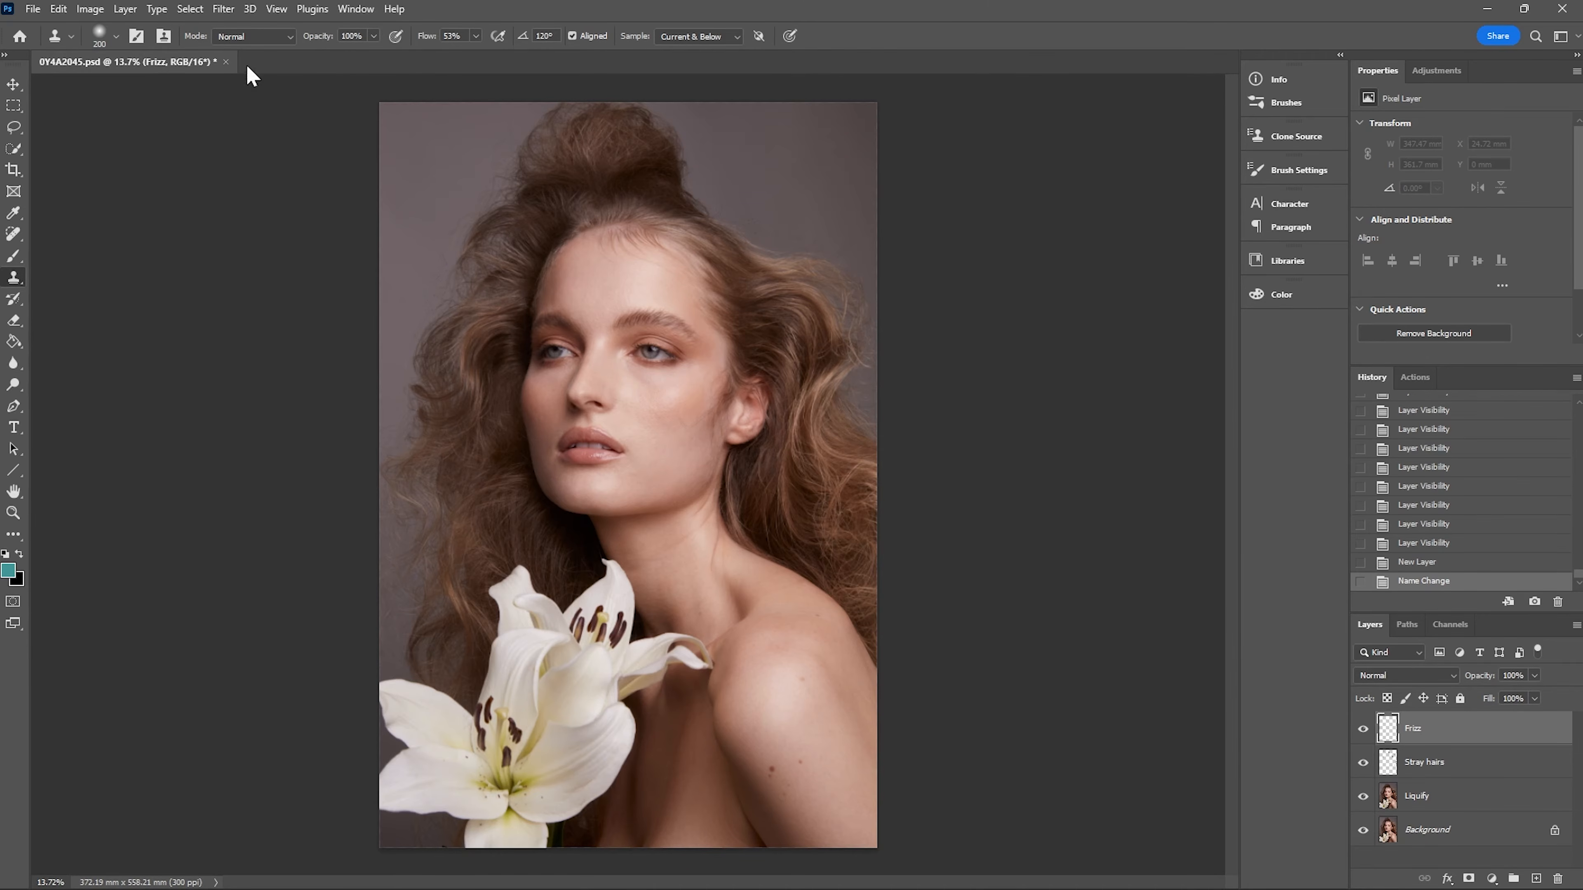
left_click(116, 39)
left_click_drag(173, 84, 169, 88)
left_click(115, 39)
key("F5")
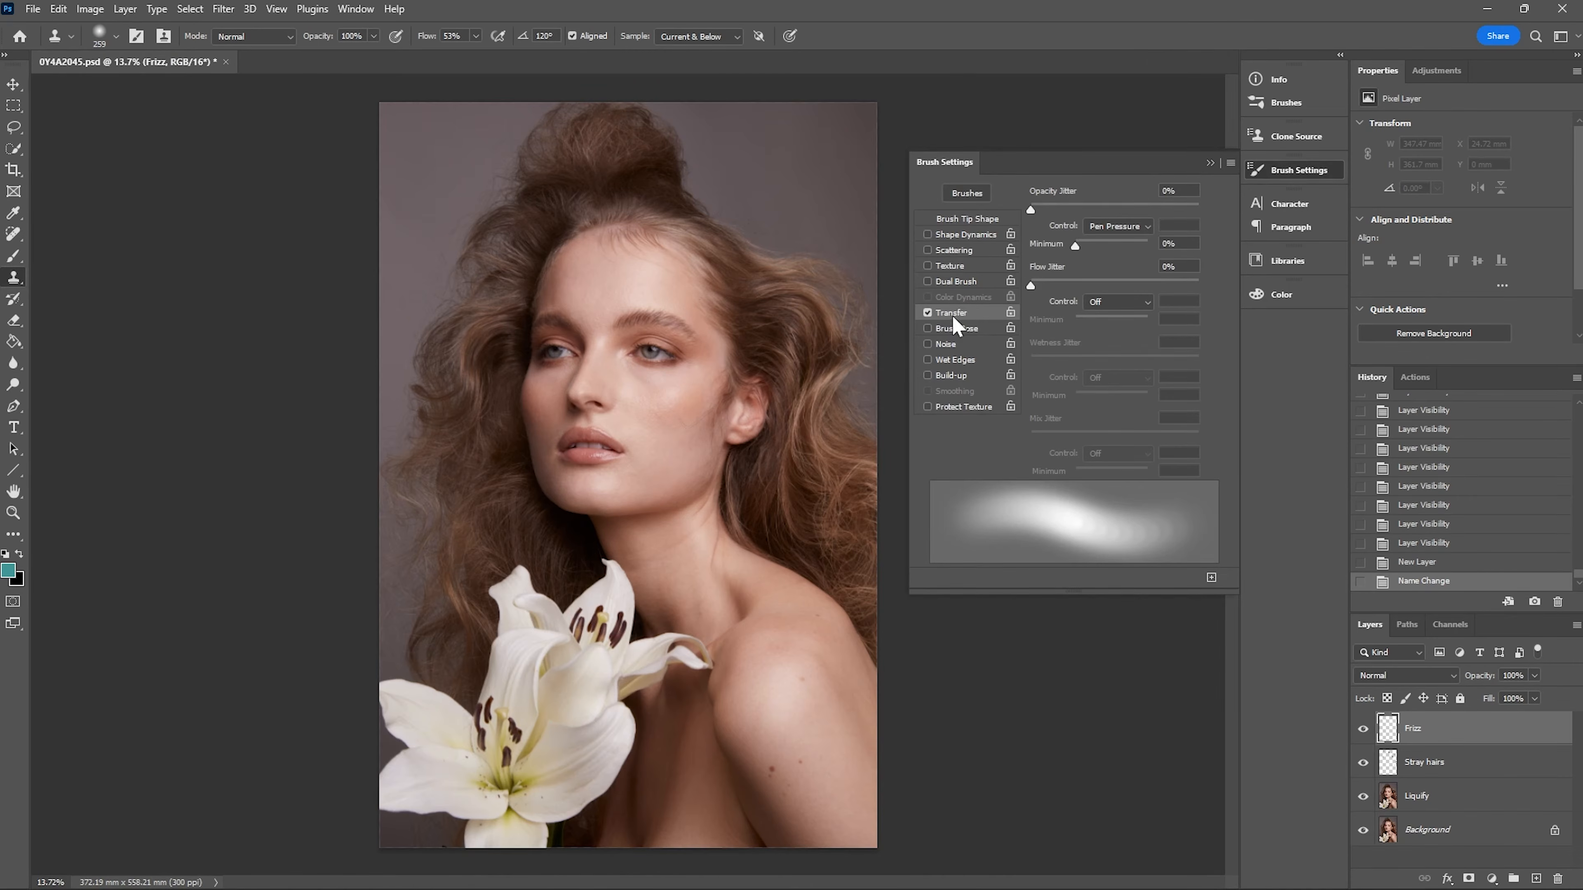
left_click(1295, 176)
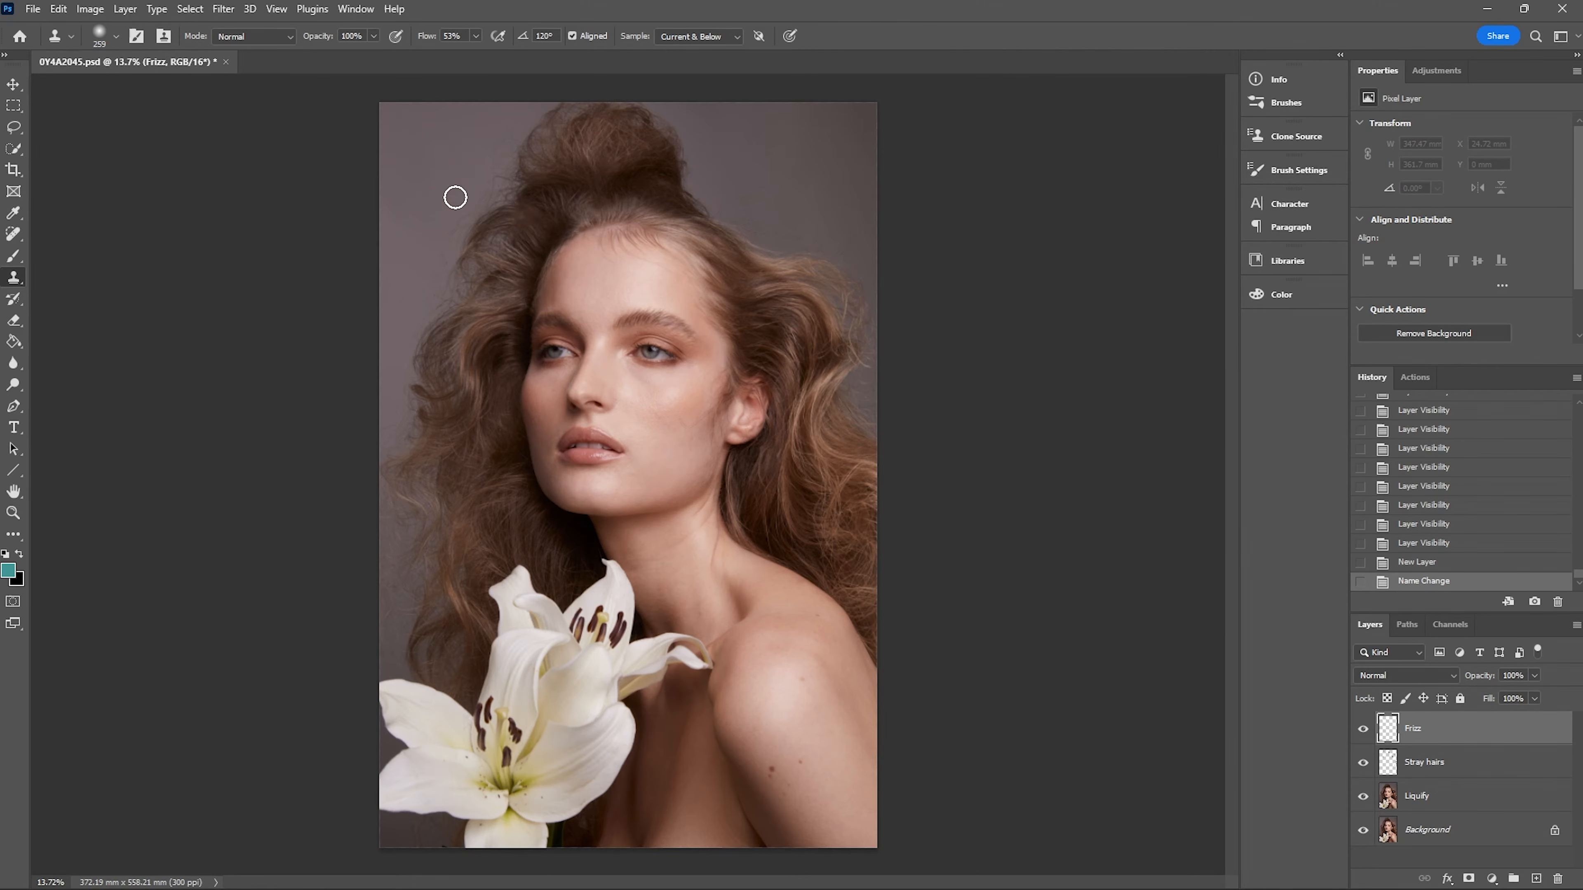
Step: Clone sampled background over the frizz along the left hair outline, from the side waves up toward the bun
key("z")
left_click_drag(430, 171, 425, 163)
key("s")
key("alt+s")
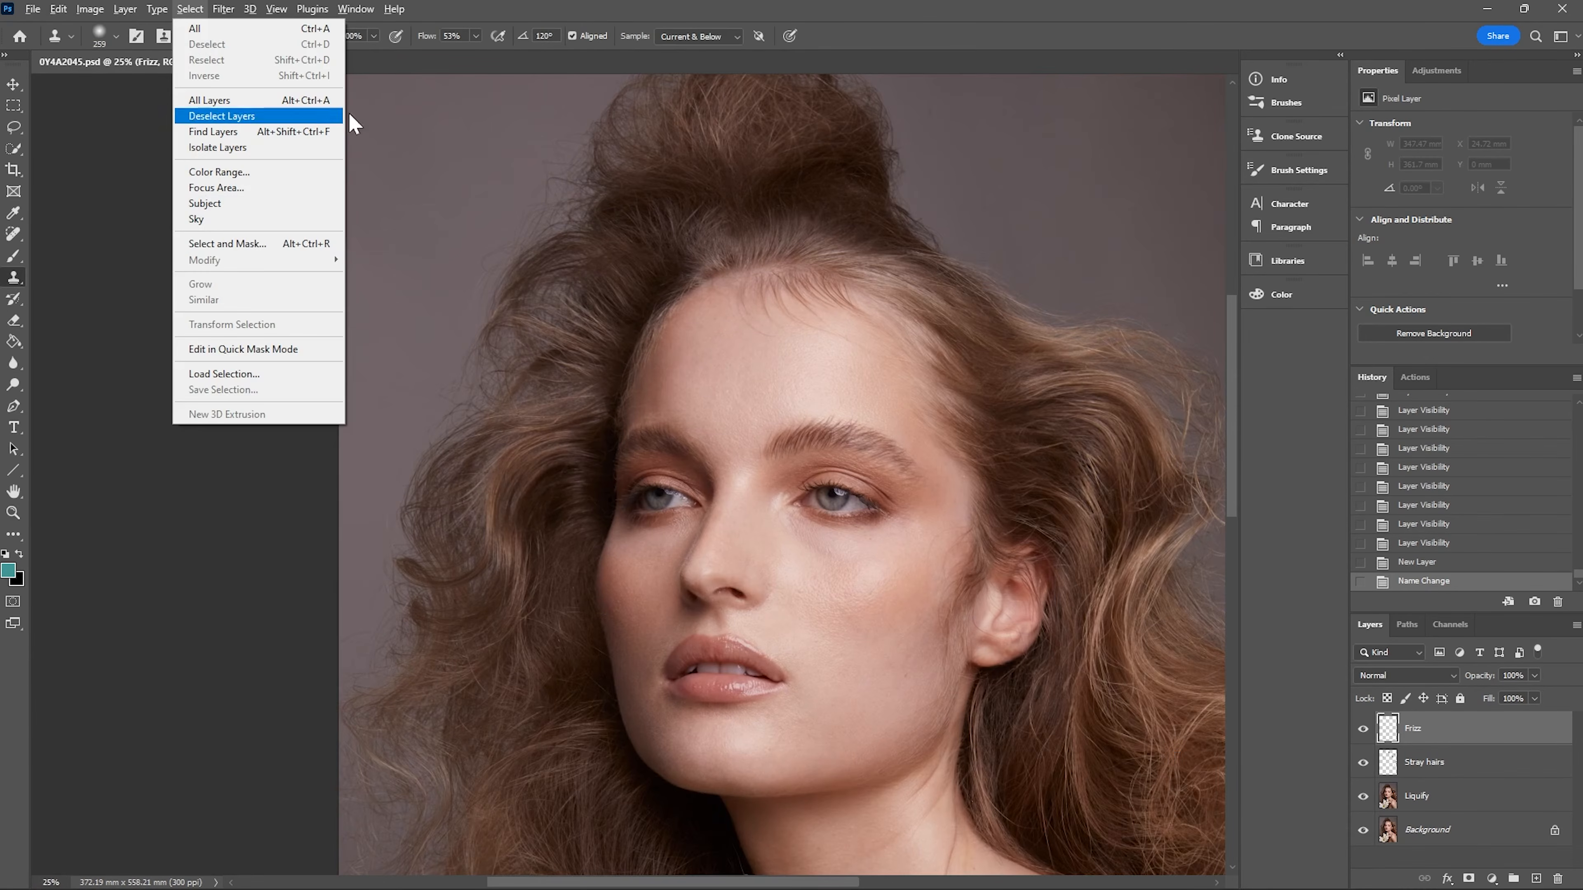
left_click(603, 61)
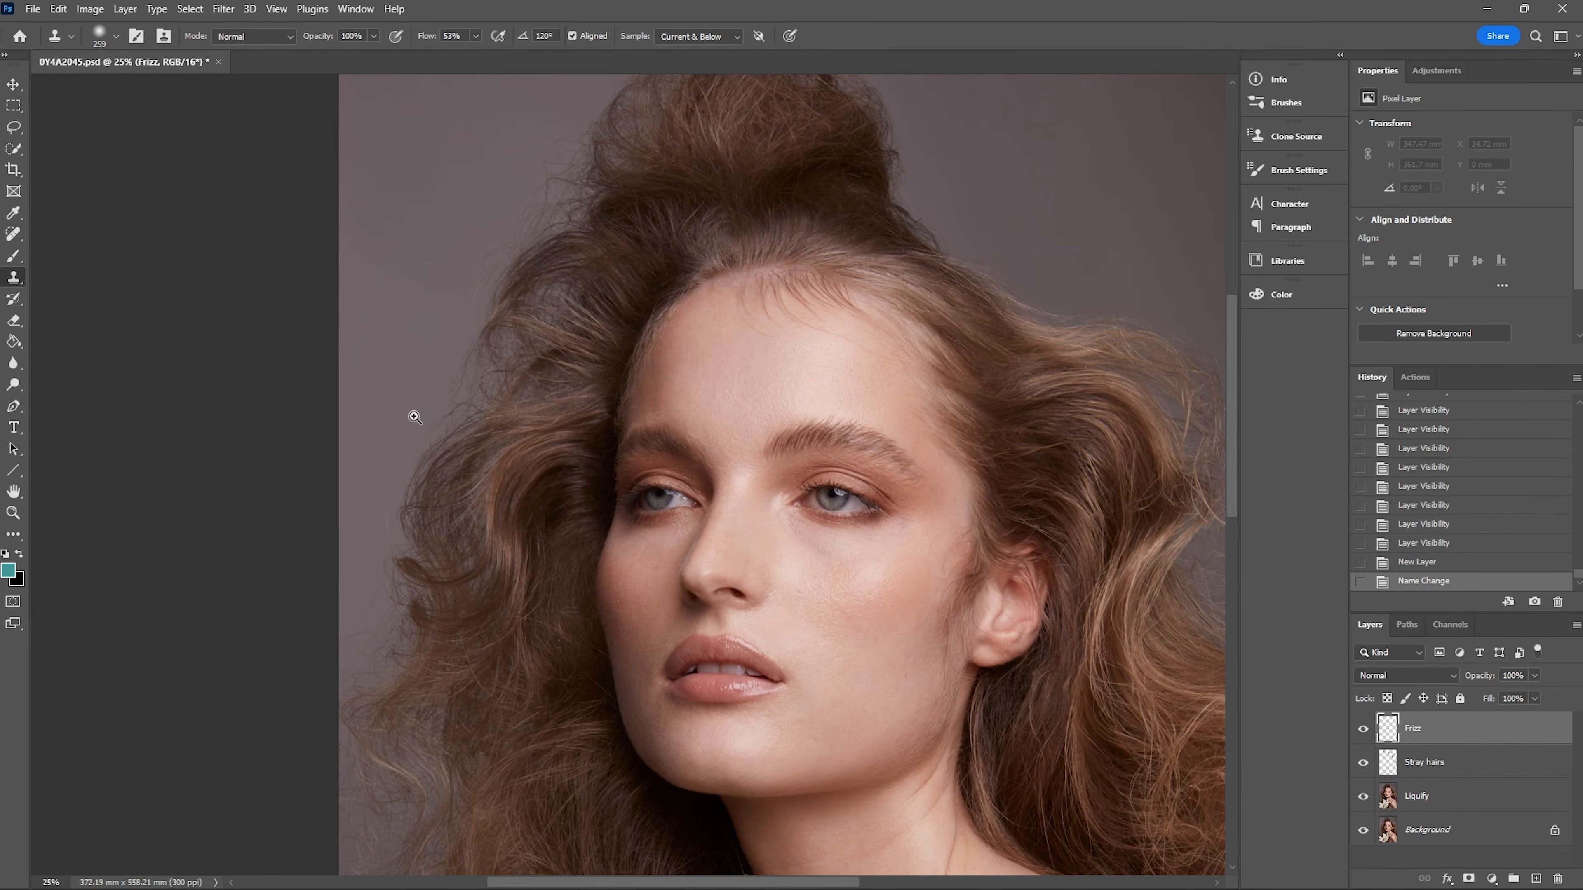
left_click(365, 419, "alt")
mouse_move(367, 496)
left_mouse_down()
mouse_move(371, 481)
mouse_move(370, 517)
mouse_move(406, 424)
mouse_move(434, 406)
mouse_move(445, 364)
mouse_move(427, 421)
mouse_move(393, 441)
mouse_move(509, 212)
mouse_move(496, 236)
left_mouse_up()
left_click(427, 221, "alt")
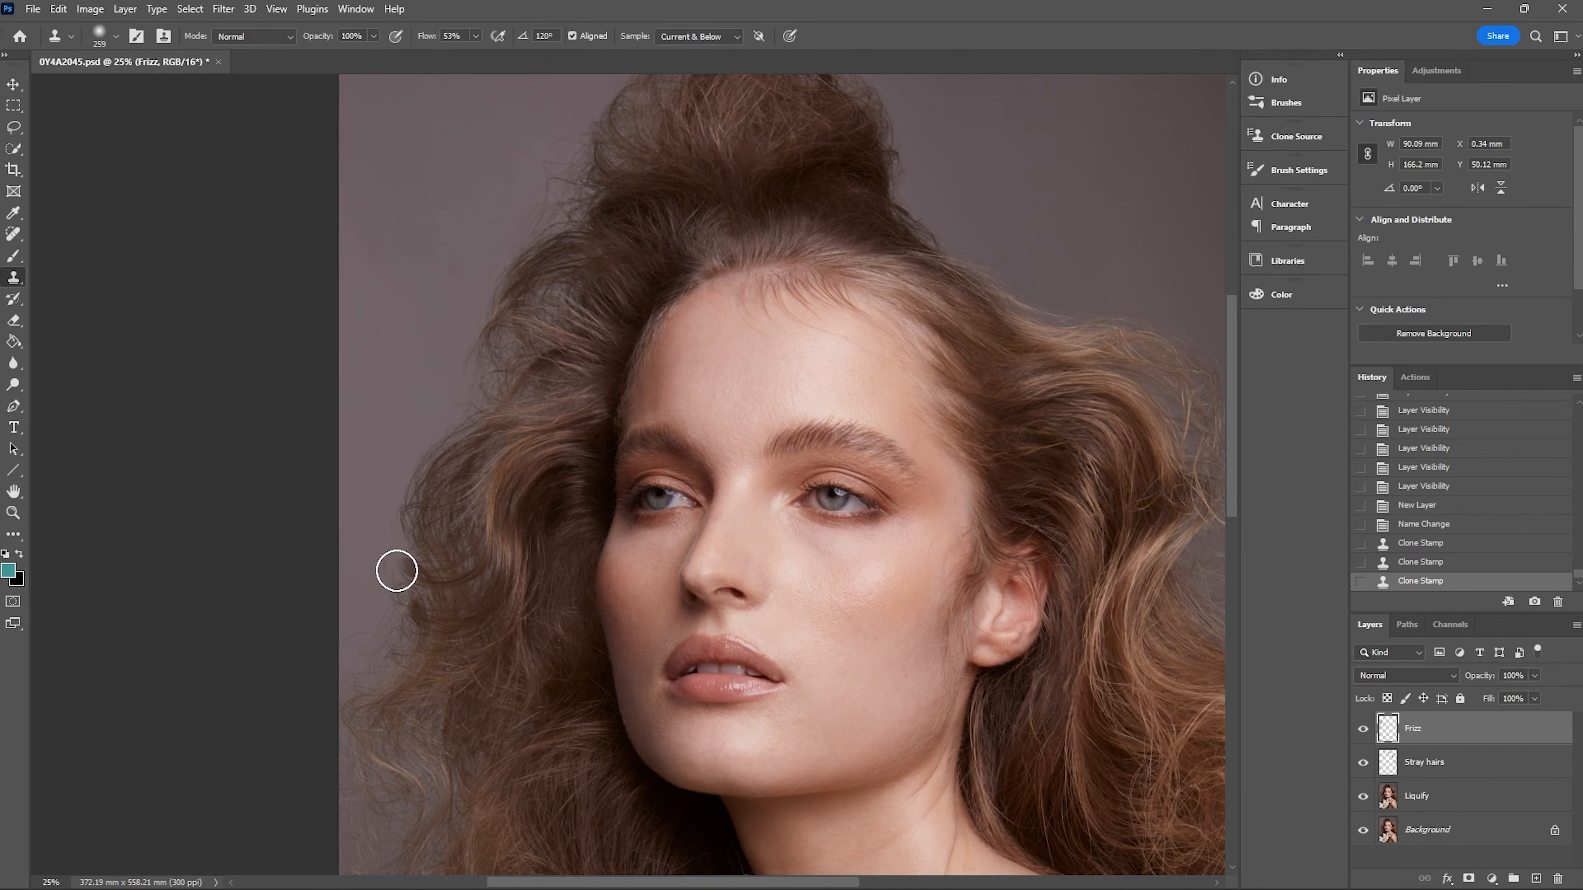
Step: Reduce the Clone Stamp brush to 150 px and clean the frizz along the edge of the left-side waves
key("bracketleft")
key("bracketleft")
key("bracketleft")
key("bracketleft")
mouse_move(355, 627)
left_mouse_down()
mouse_move(339, 668)
mouse_move(389, 584)
mouse_move(364, 652)
mouse_move(374, 603)
mouse_move(388, 639)
mouse_move(375, 671)
mouse_move(392, 640)
mouse_move(384, 482)
left_mouse_up()
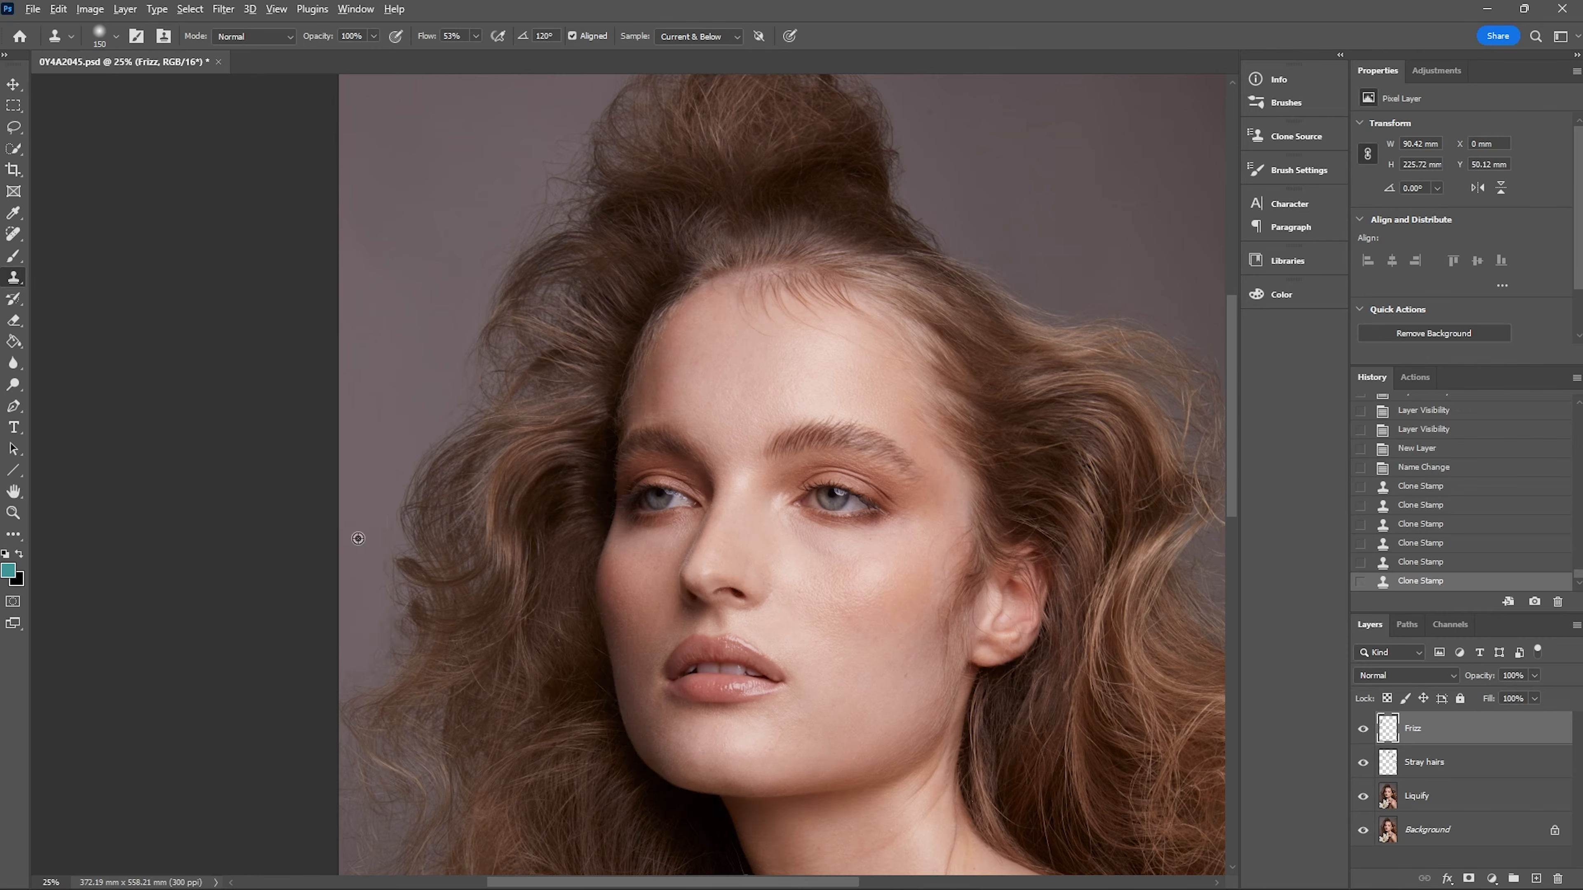
left_click_drag(382, 567, 393, 497)
left_click_drag(435, 403, 414, 360)
left_click_drag(405, 449, 397, 568)
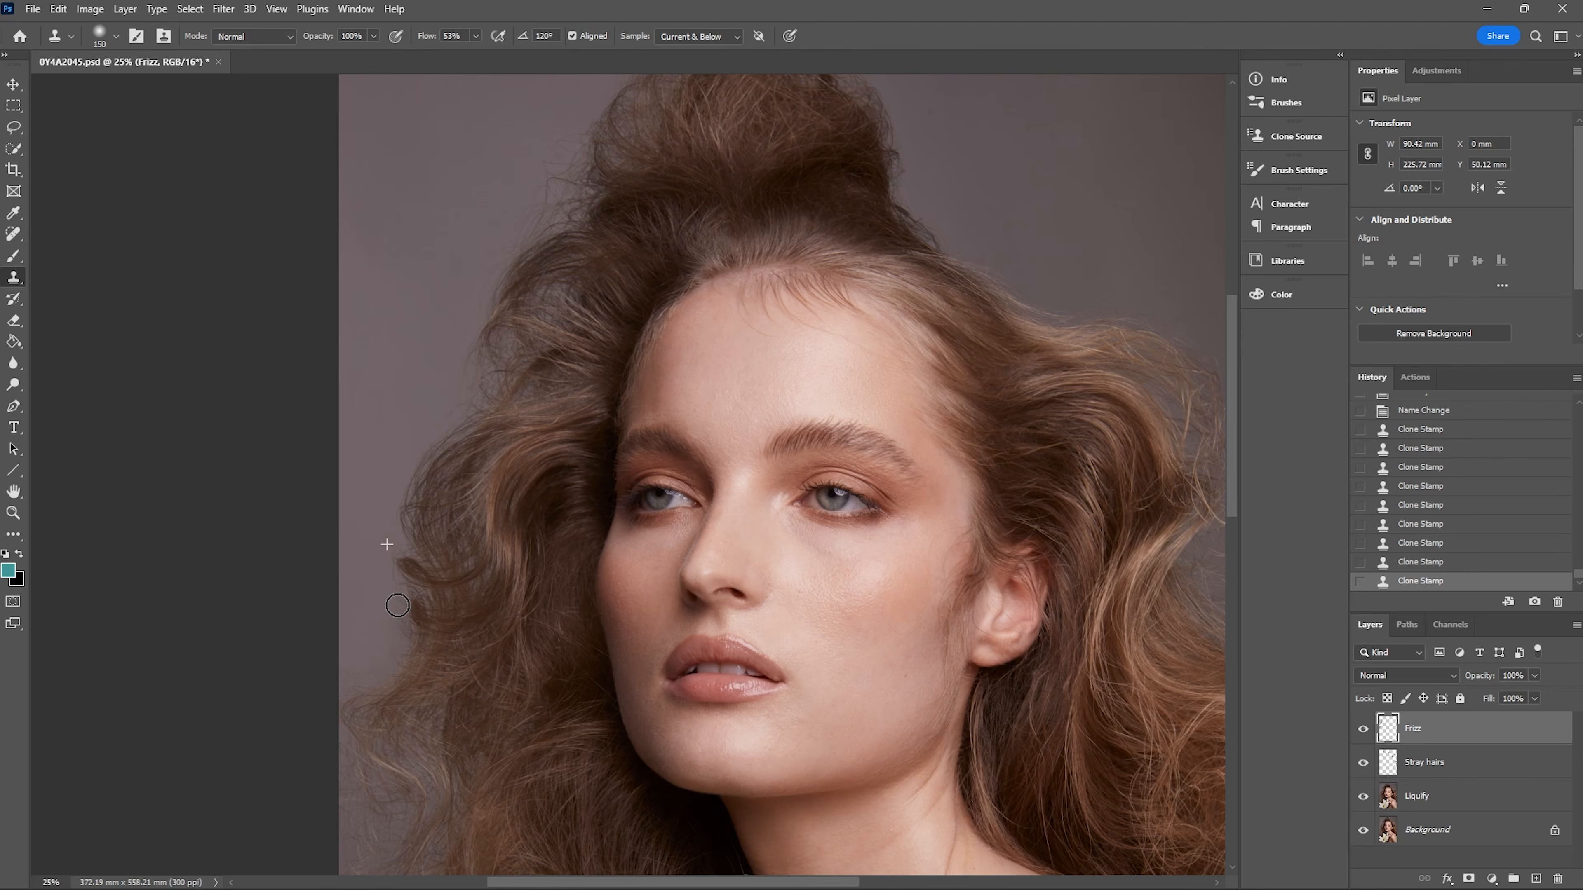
left_click_drag(382, 584, 395, 636)
left_click_drag(348, 653, 334, 701)
Step: Clone sampled background over the frizz on both sides of the bun's base
scroll(1236, 393, "up", 5)
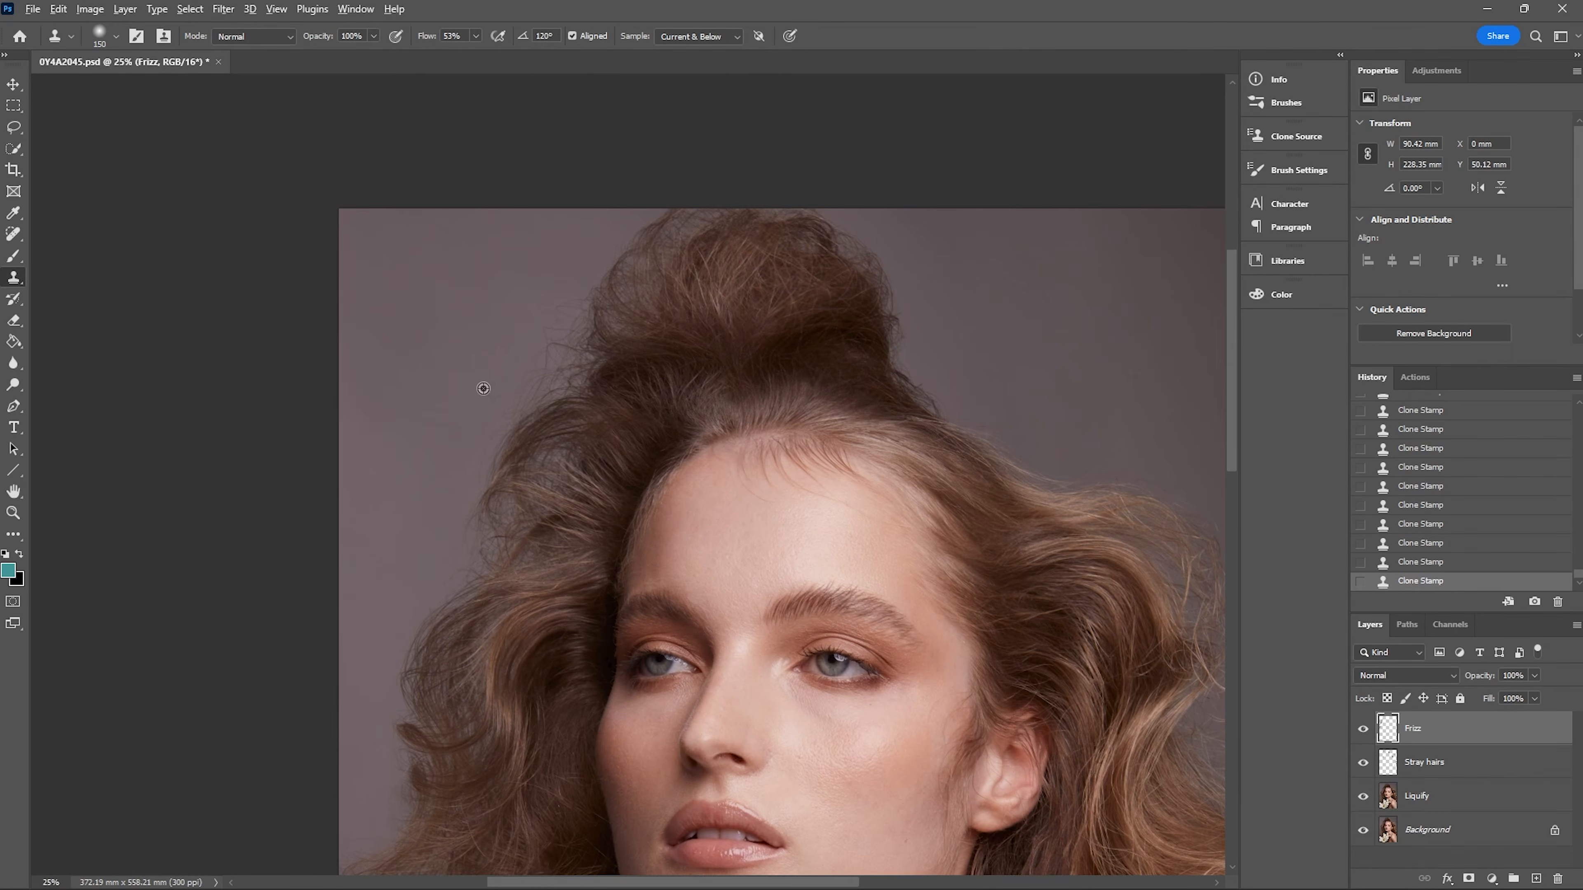
mouse_move(490, 422)
left_mouse_down()
mouse_move(529, 371)
mouse_move(547, 380)
mouse_move(554, 344)
mouse_move(555, 382)
mouse_move(558, 303)
mouse_move(574, 298)
mouse_move(519, 398)
mouse_move(557, 359)
mouse_move(555, 378)
mouse_move(569, 365)
mouse_move(571, 283)
mouse_move(545, 336)
mouse_move(551, 359)
mouse_move(571, 344)
mouse_move(550, 369)
mouse_move(575, 361)
mouse_move(558, 337)
mouse_move(589, 297)
mouse_move(585, 360)
left_mouse_up()
left_click(533, 340, "alt")
mouse_move(911, 336)
left_mouse_down()
mouse_move(908, 370)
mouse_move(939, 397)
mouse_move(922, 387)
left_mouse_up()
Step: Reduce the Clone Stamp brush to 80 px and clone nearby background along the bun's lower right edge
left_click(959, 361, "alt")
key("bracketleft")
key("bracketleft")
key("bracketleft")
key("bracketleft")
left_click_drag(899, 378, 895, 360)
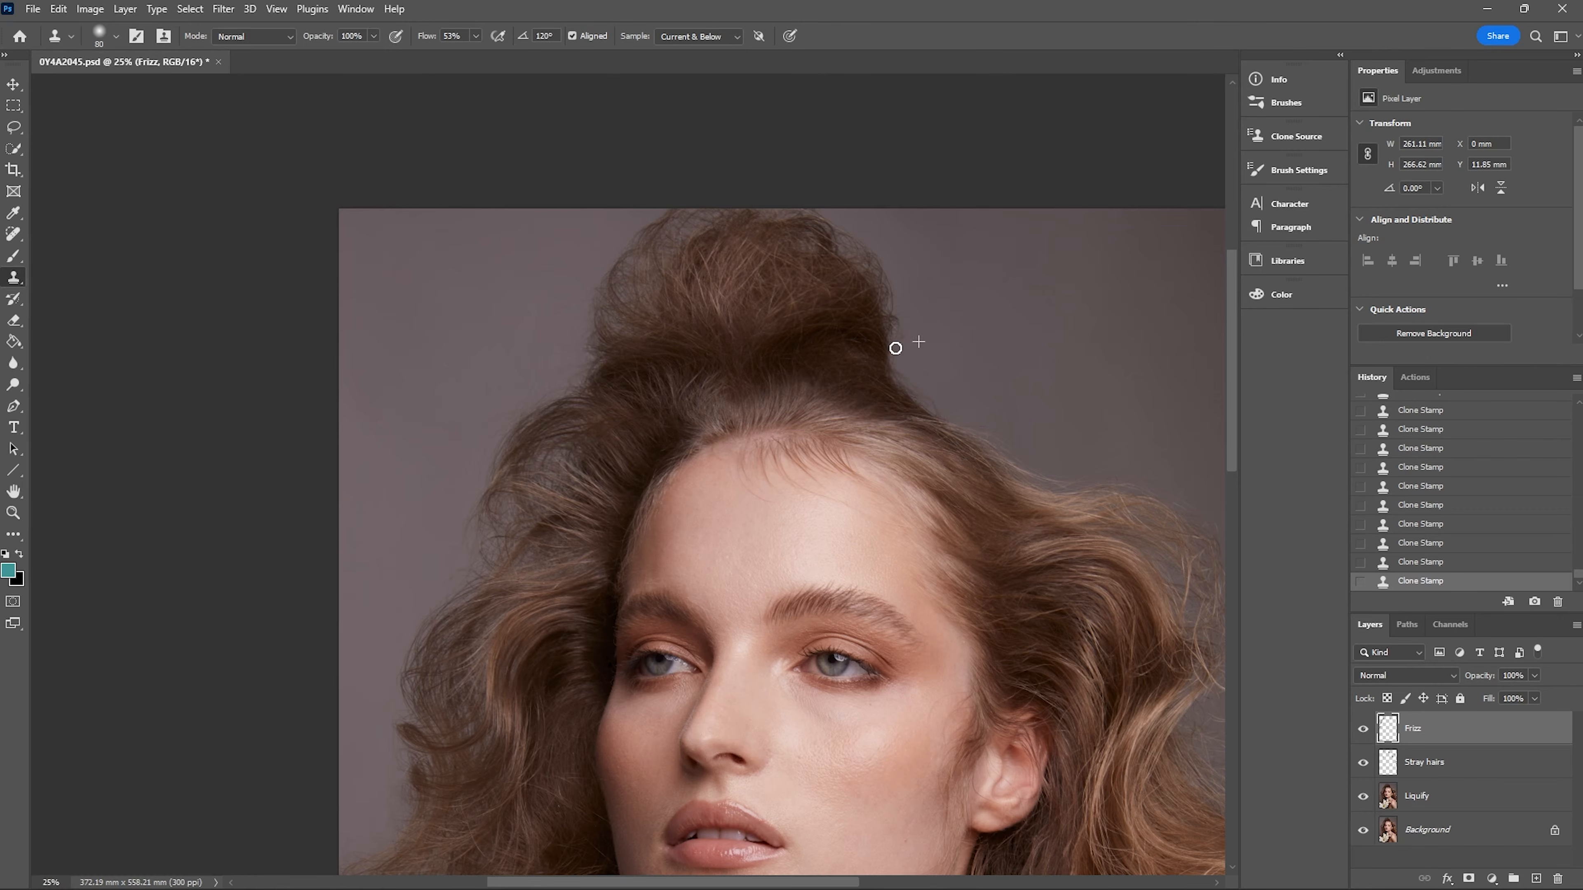
Step: Set the Clone Stamp brush to 175 px and clone background over the frizz along the upper right hair outline
left_click_drag(763, 882, 848, 882)
key("bracketright")
key("bracketright")
key("bracketright")
key("bracketright")
key("bracketright")
key("bracketright")
key("bracketright")
key("bracketright")
key("bracketright")
key("bracketright")
key("bracketleft")
key("bracketleft")
key("bracketleft")
key("bracketleft")
key("bracketleft")
left_click(852, 423, "alt")
mouse_move(836, 460)
left_mouse_down()
mouse_move(908, 484)
mouse_move(914, 505)
left_mouse_up()
left_click(955, 551)
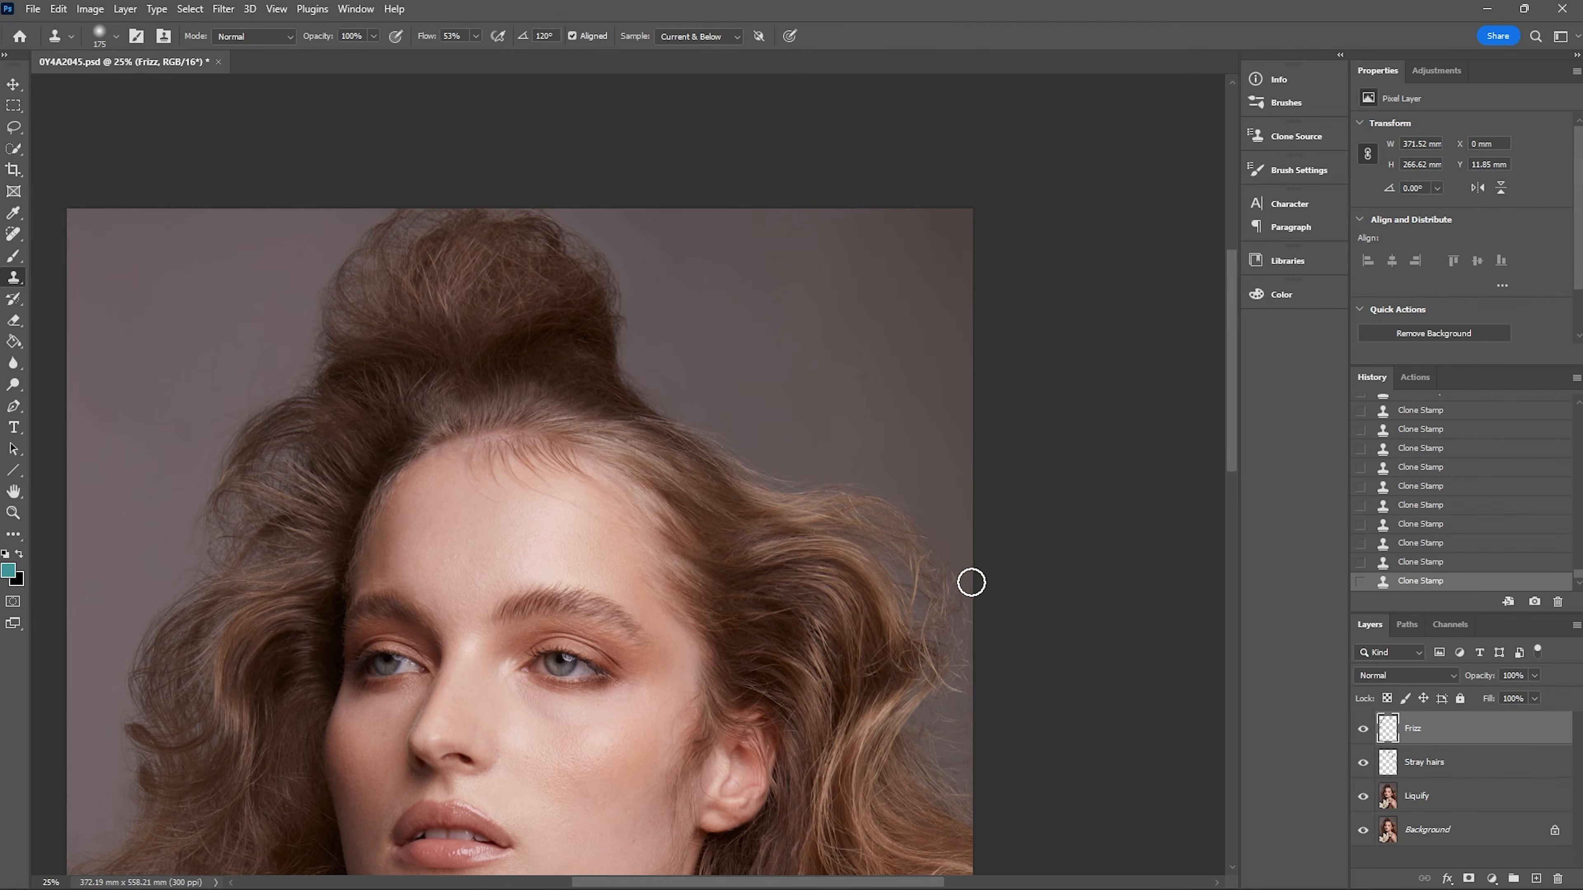
Step: Clone sampled background over the flyaways beside the outer edge of the right-side waves
scroll(1232, 432, "down", 3)
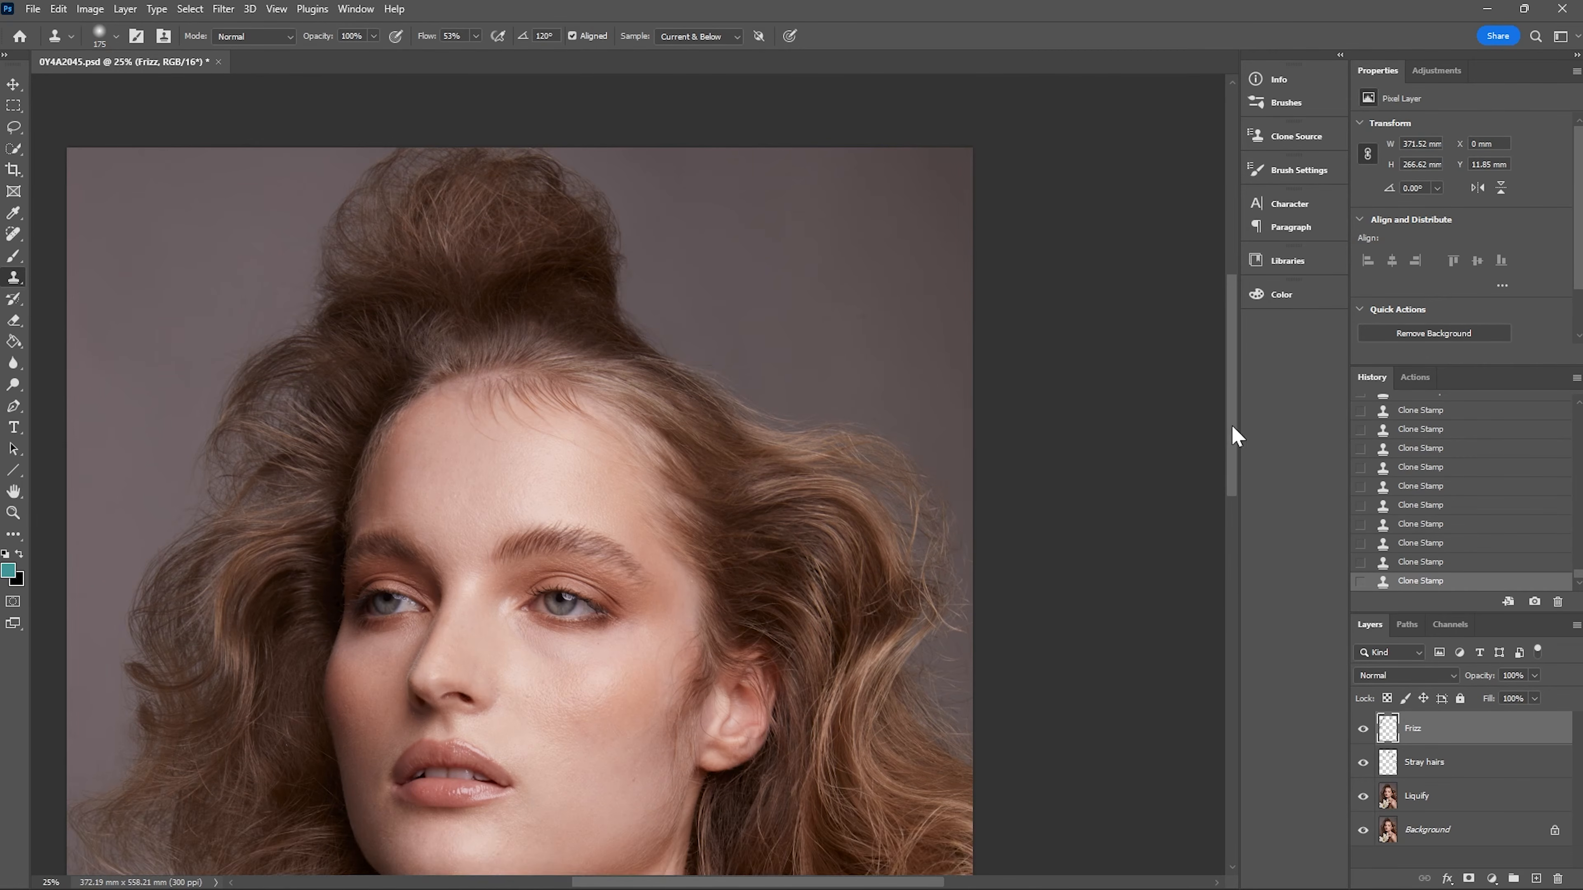
mouse_move(977, 506)
left_mouse_down()
mouse_move(962, 434)
mouse_move(958, 495)
left_mouse_up()
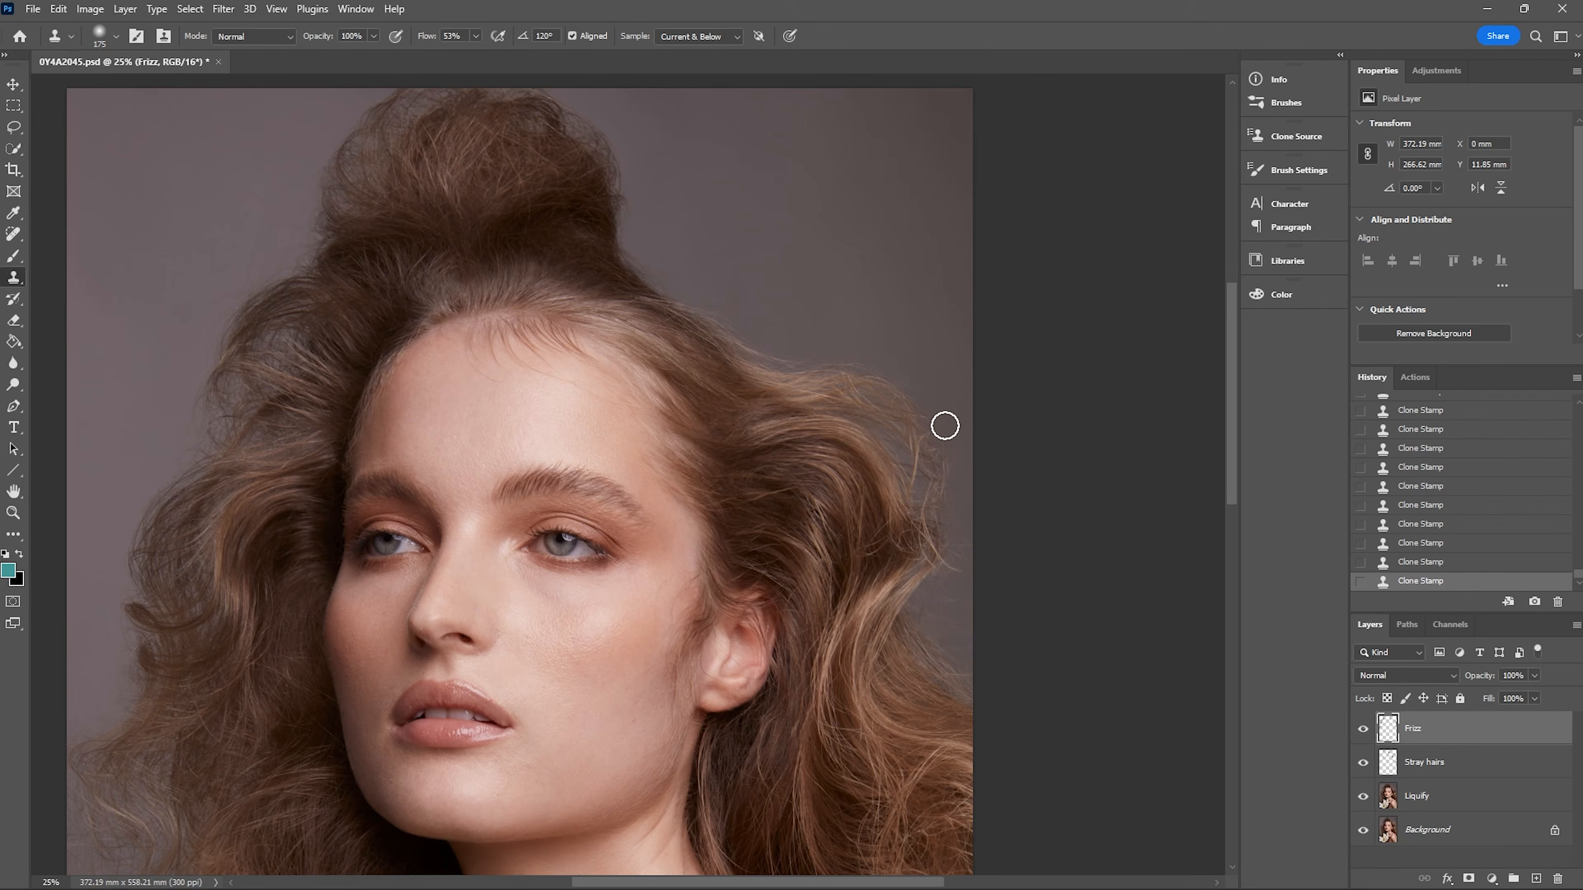
left_click(947, 371, "alt")
mouse_move(958, 464)
left_mouse_down()
mouse_move(1005, 357)
mouse_move(1001, 448)
mouse_move(955, 468)
mouse_move(950, 506)
left_mouse_up()
left_click(961, 378, "alt")
mouse_move(964, 631)
left_mouse_down()
mouse_move(975, 682)
mouse_move(924, 615)
mouse_move(959, 589)
left_mouse_up()
Step: View the whole portrait and compare it with the Frizz layer hidden and shown
key("z")
right_click(668, 450)
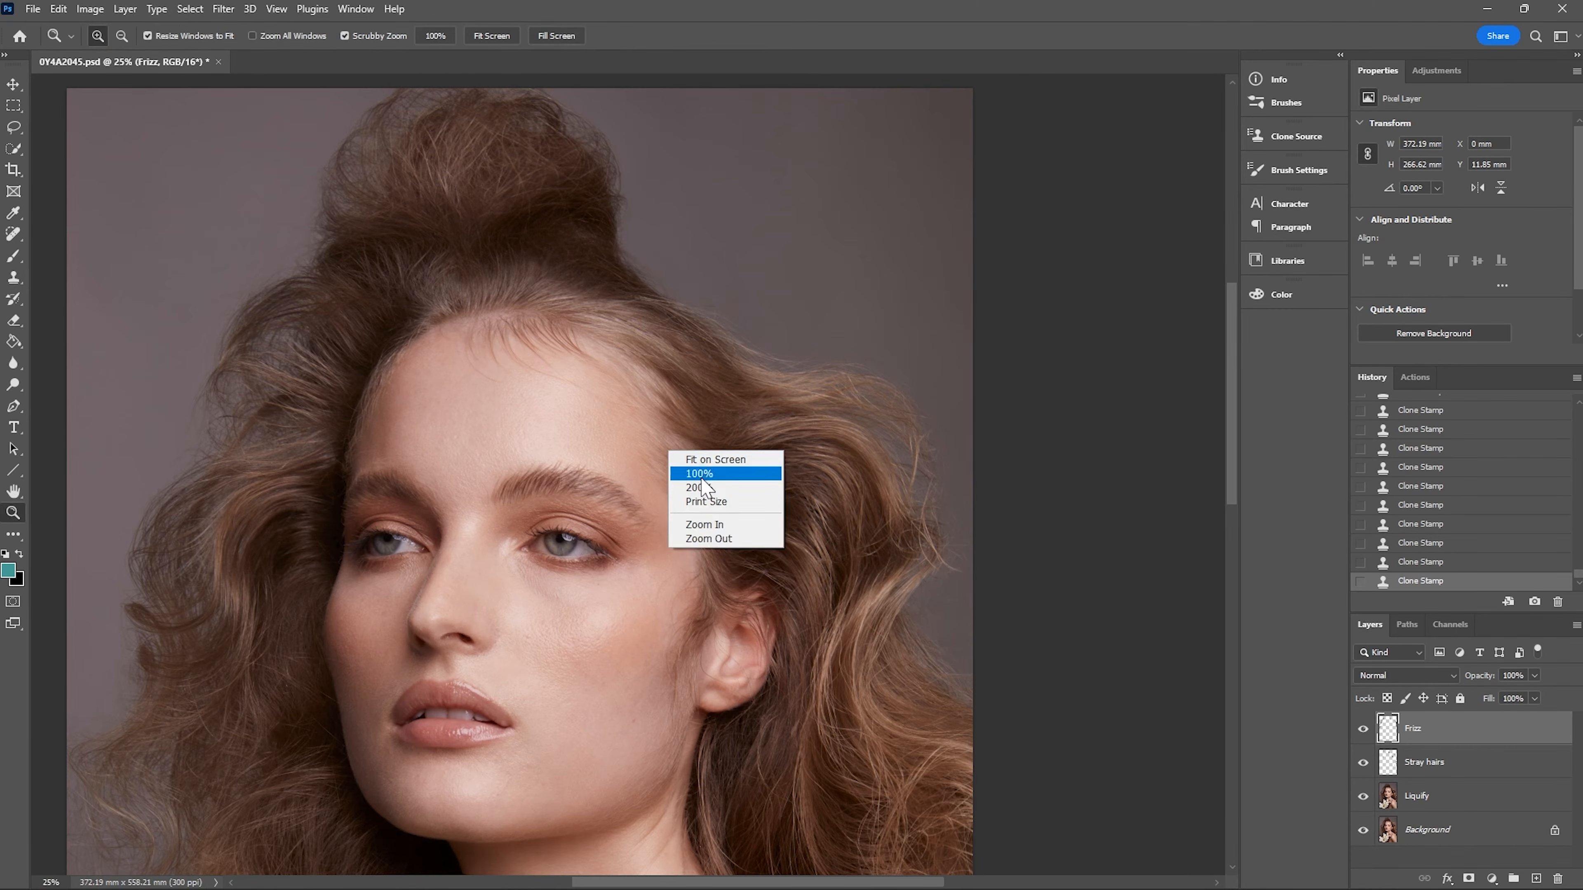
left_click(698, 539)
right_click(634, 448)
left_click(682, 535)
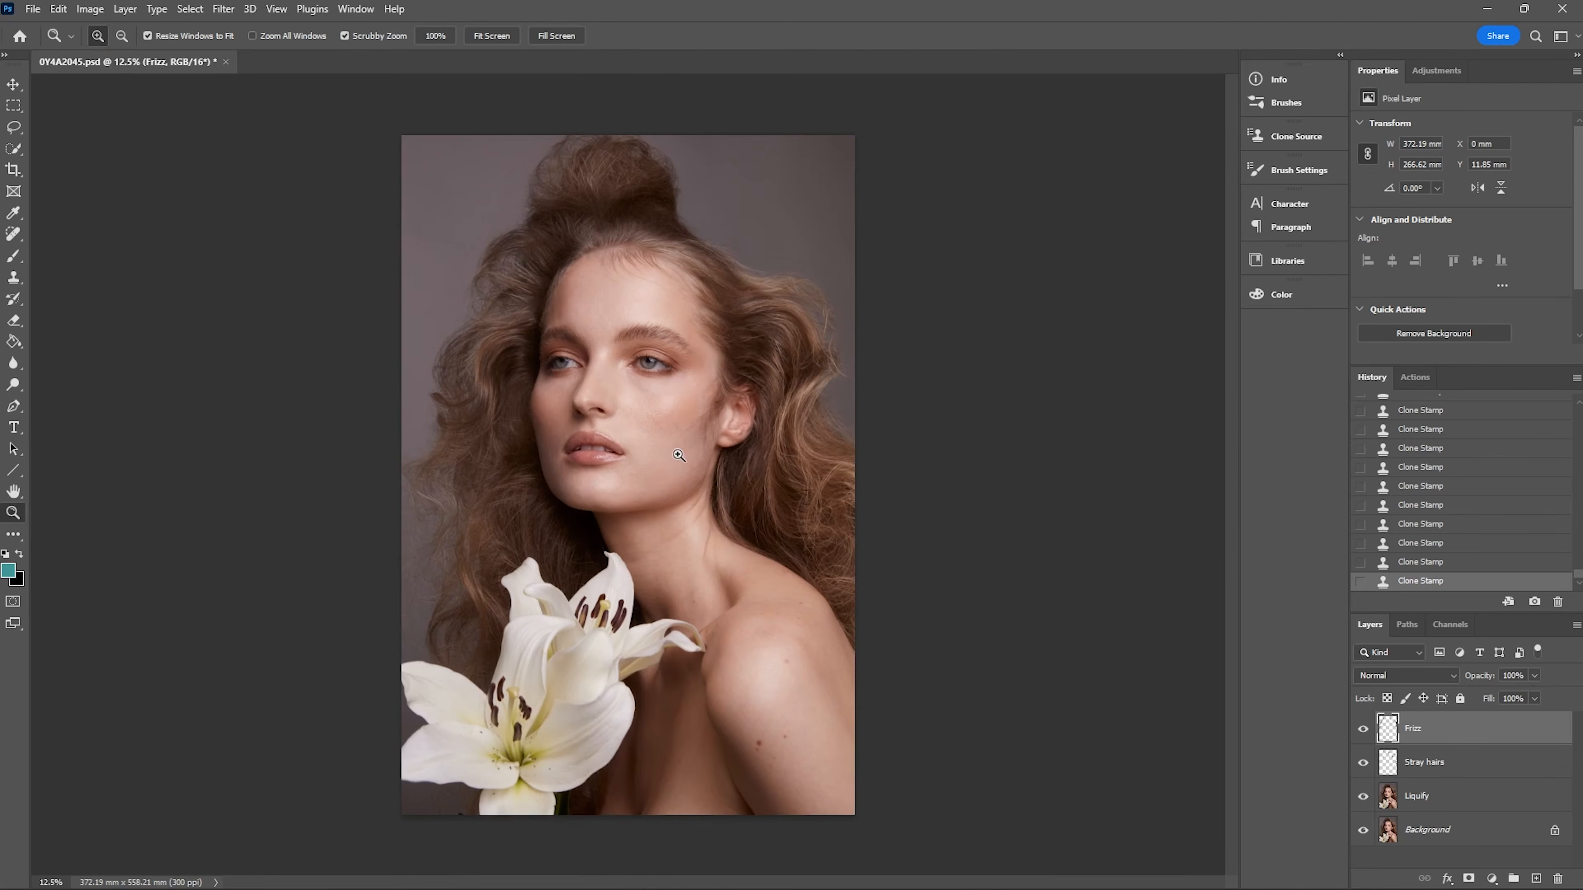
left_click(1362, 729)
left_click(1361, 729)
left_click(1359, 729)
left_click(1358, 730)
Step: Try to clone sampled background over the frizz beside the lower left waves
left_click(361, 512)
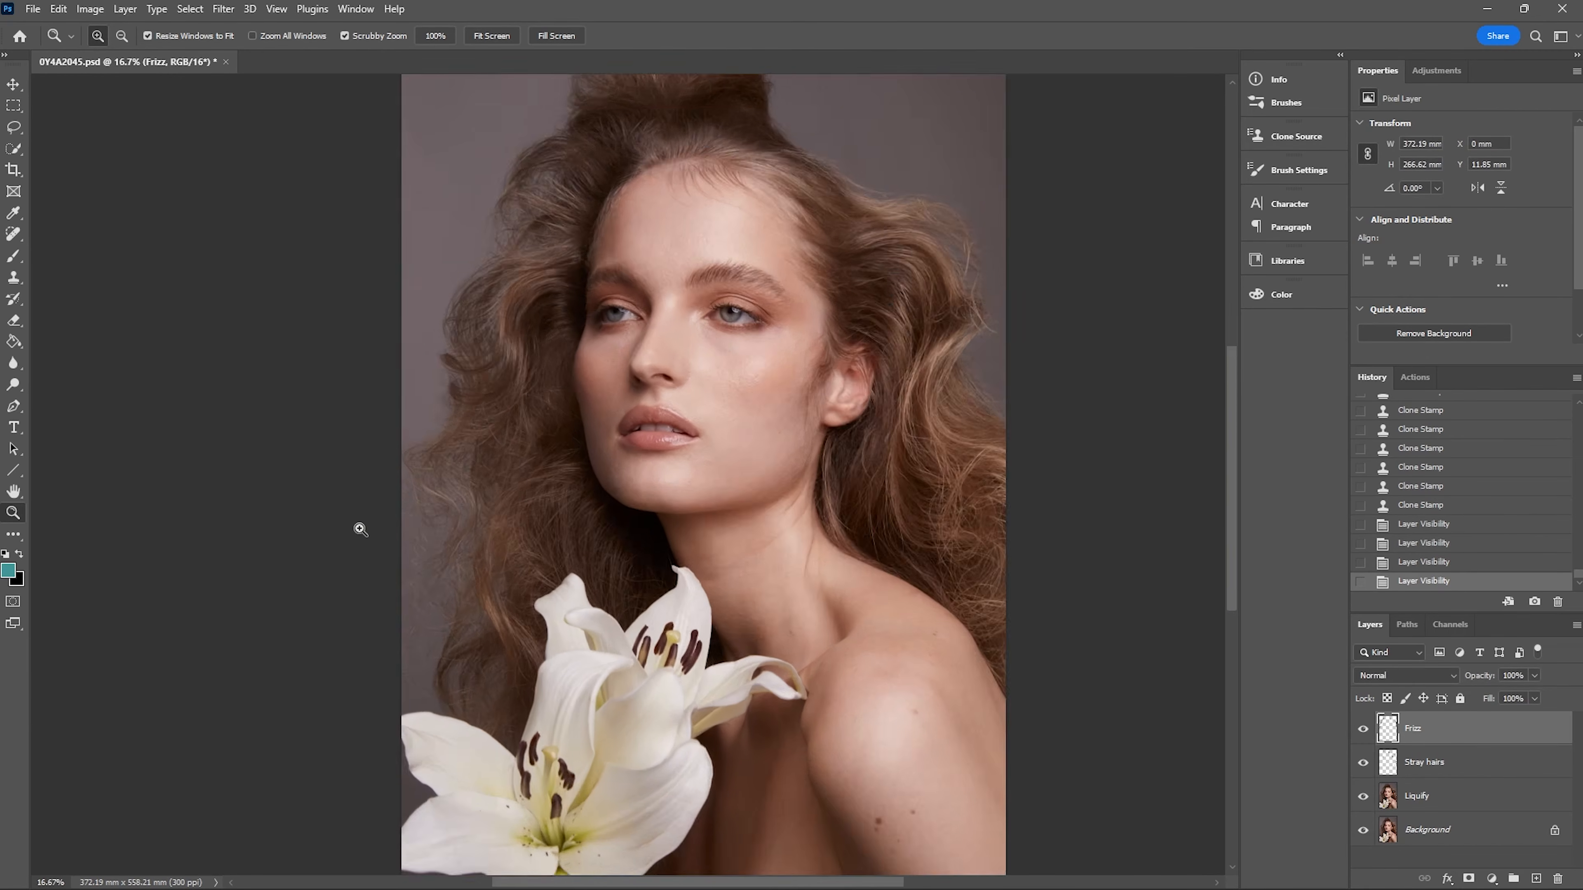
left_click(358, 524)
left_click(355, 529)
key("s")
scroll(1233, 483, "down", 4)
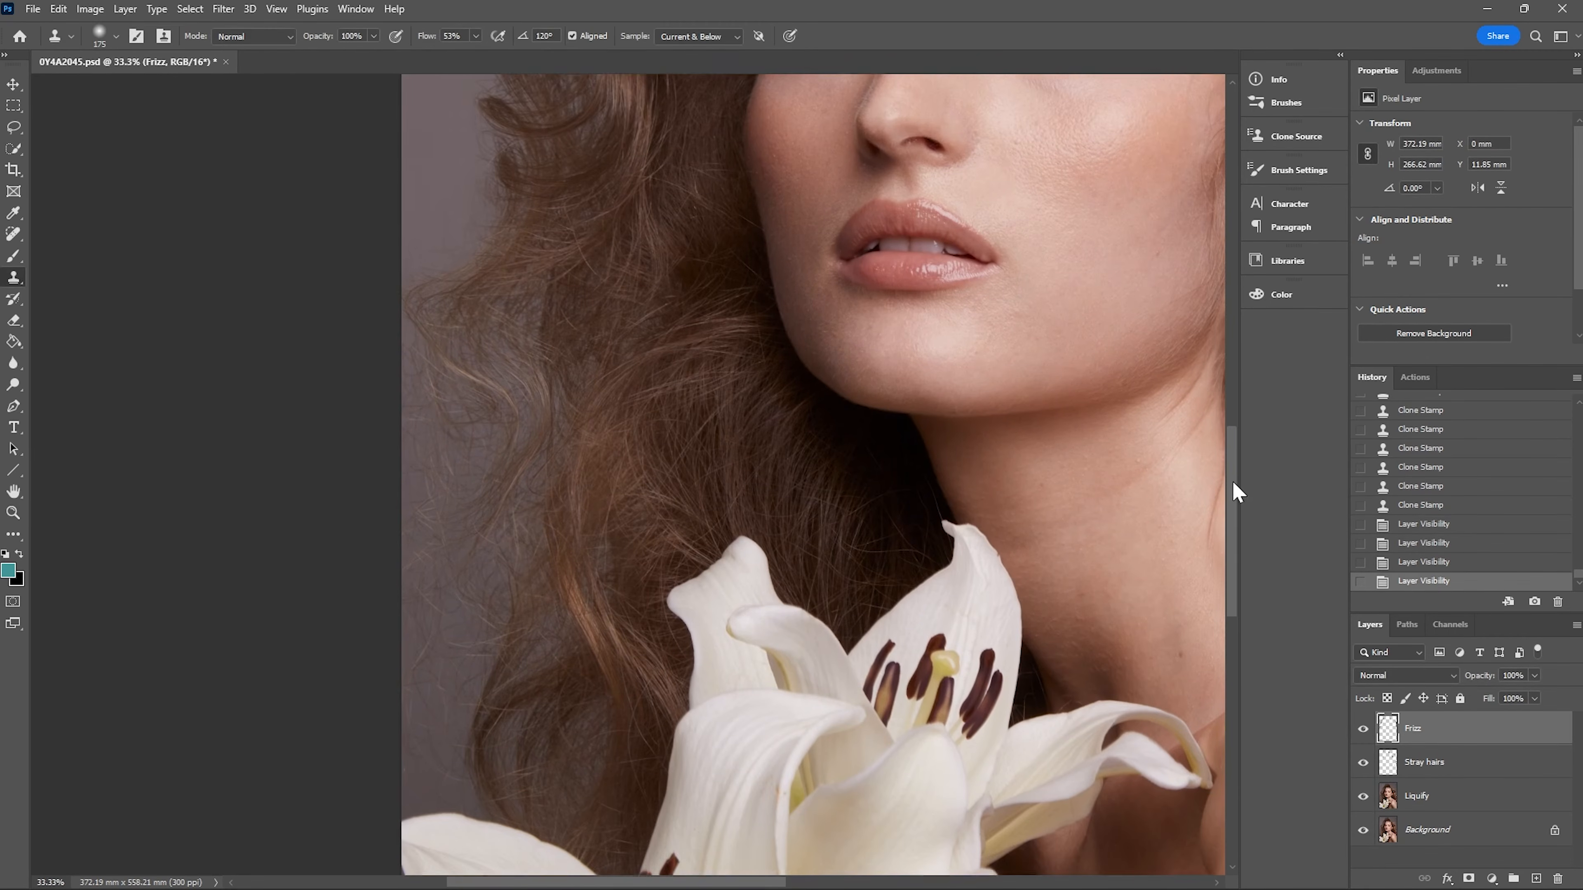
left_click(428, 195, "alt")
mouse_move(423, 566)
left_mouse_down()
mouse_move(450, 682)
mouse_move(413, 708)
left_mouse_up()
key("ctrl+z")
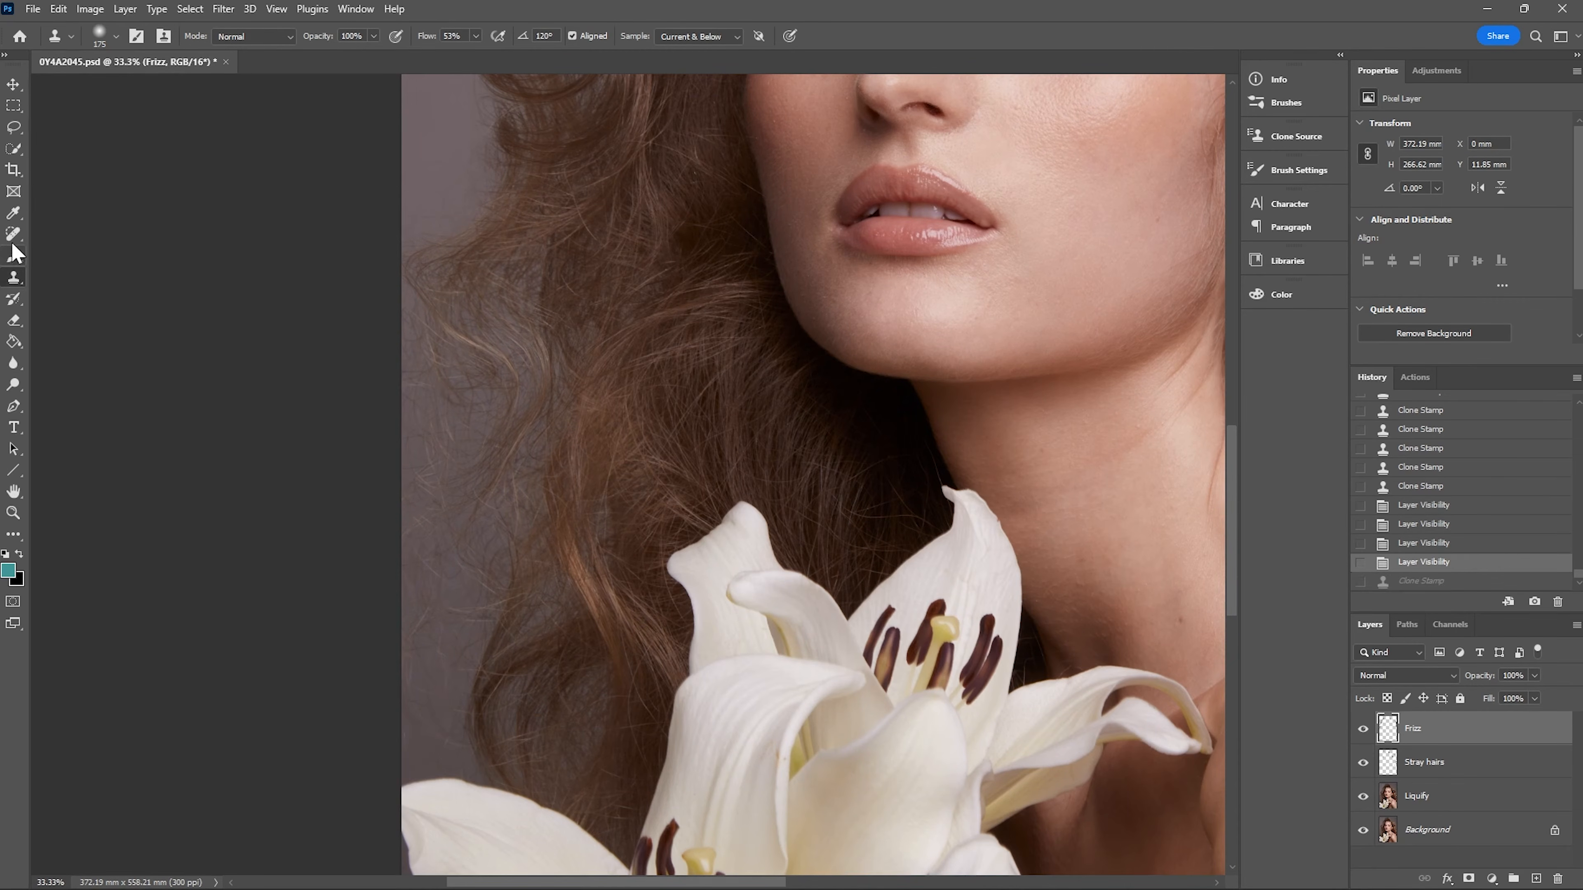
Step: Set up the Brush tool with 11% flow, a foreground color sampled from the background beside the hair, and Transfer turned on
left_click(7, 255)
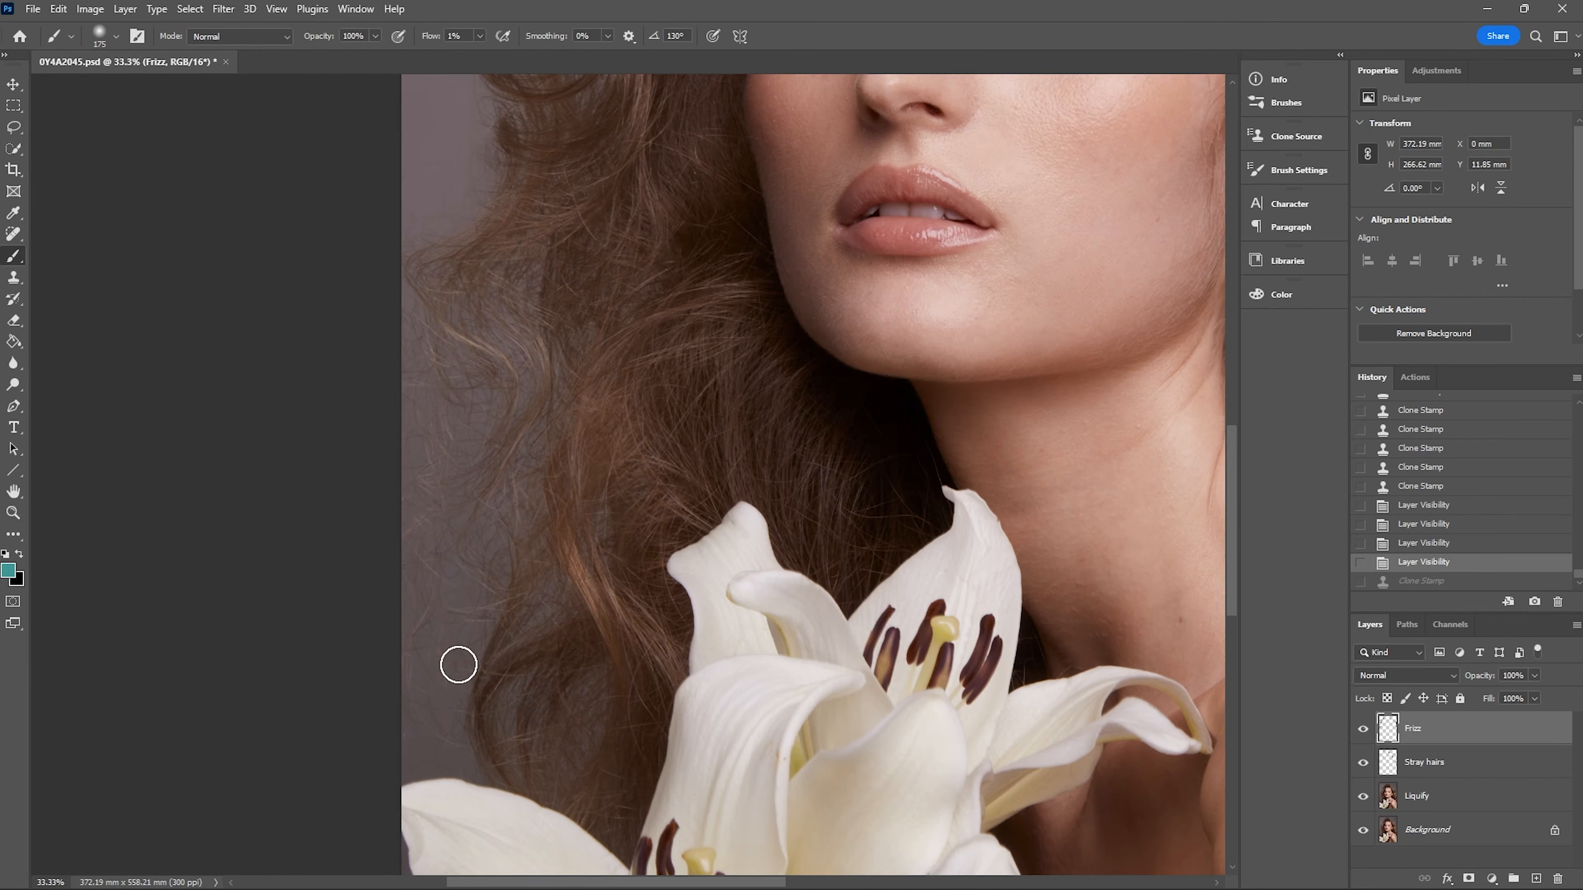
left_click(479, 36)
left_click_drag(485, 55, 489, 54)
left_click(450, 585, "alt")
left_click(1284, 172)
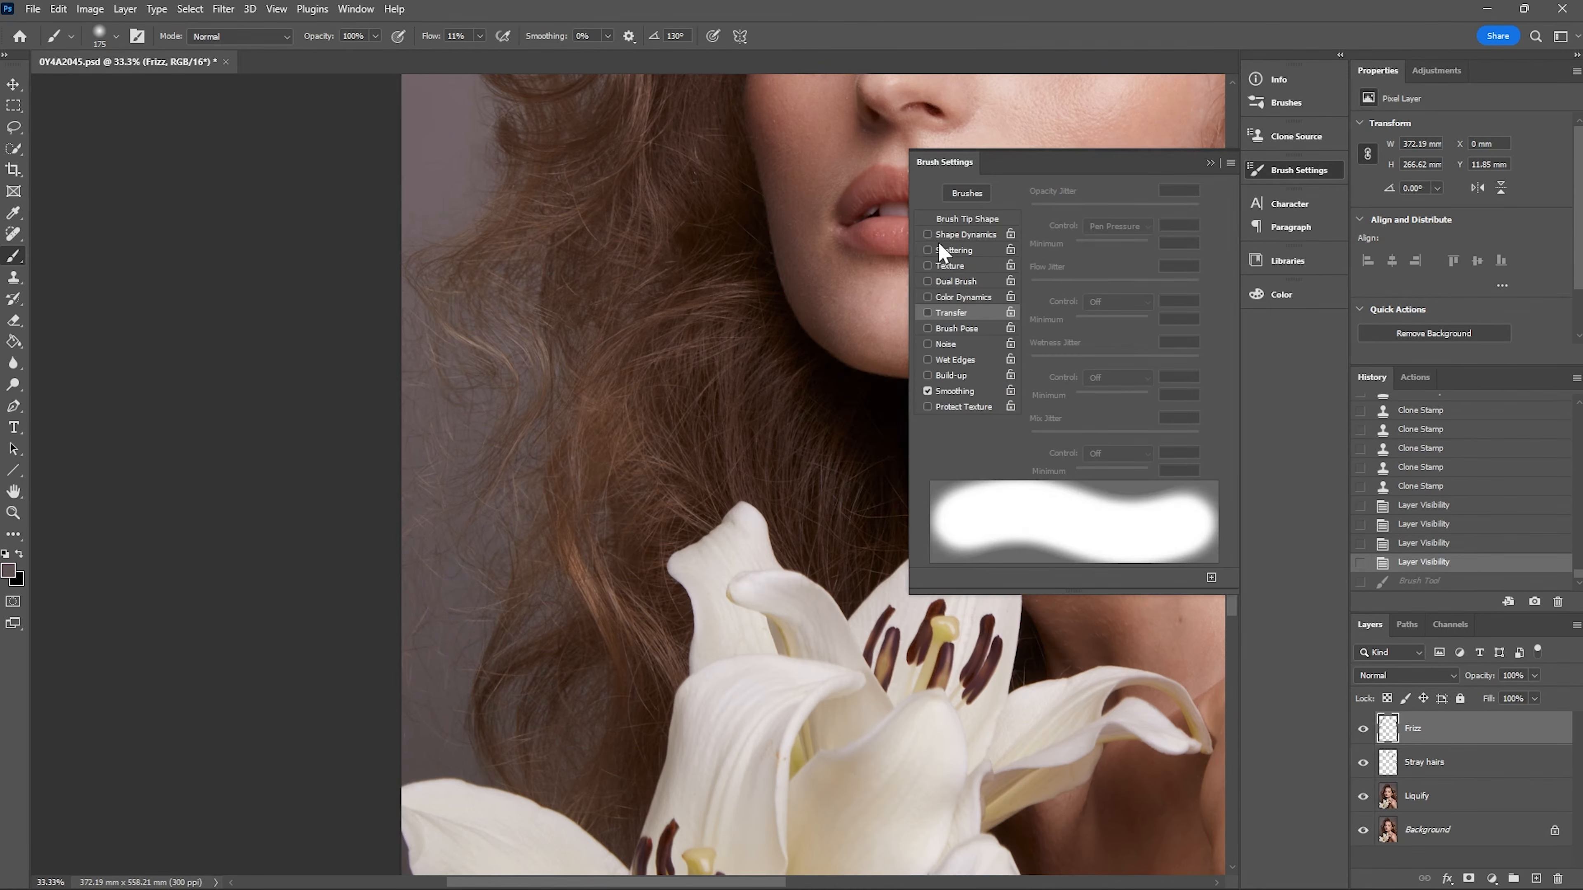
left_click(928, 313)
left_click(1271, 172)
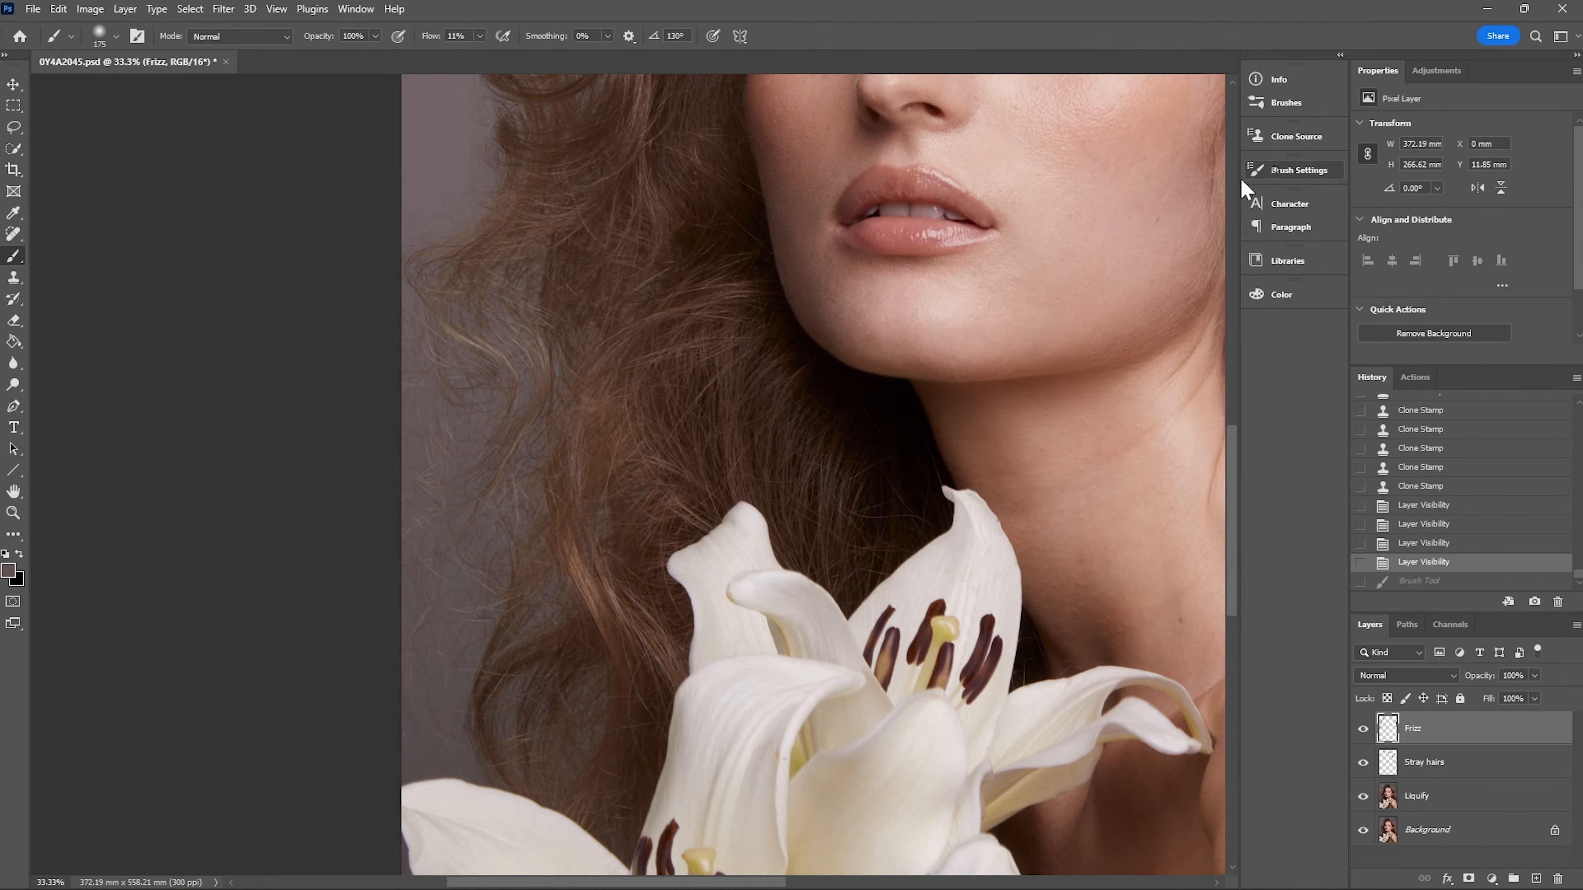
Step: Paint sampled background colors over the frizz in the backdrop beside the lower left waves
mouse_move(433, 598)
left_mouse_down()
mouse_move(460, 601)
mouse_move(413, 512)
mouse_move(460, 448)
left_mouse_up()
left_click(417, 759, "alt")
mouse_move(404, 685)
left_mouse_down()
mouse_move(427, 727)
mouse_move(412, 669)
mouse_move(454, 478)
left_mouse_up()
left_click(416, 751, "alt")
mouse_move(403, 536)
left_mouse_down()
mouse_move(422, 545)
mouse_move(431, 462)
mouse_move(410, 326)
mouse_move(425, 301)
left_mouse_up()
left_click(453, 628, "alt")
left_click(436, 602, "alt")
mouse_move(453, 431)
left_mouse_down()
mouse_move(467, 446)
mouse_move(460, 370)
left_mouse_up()
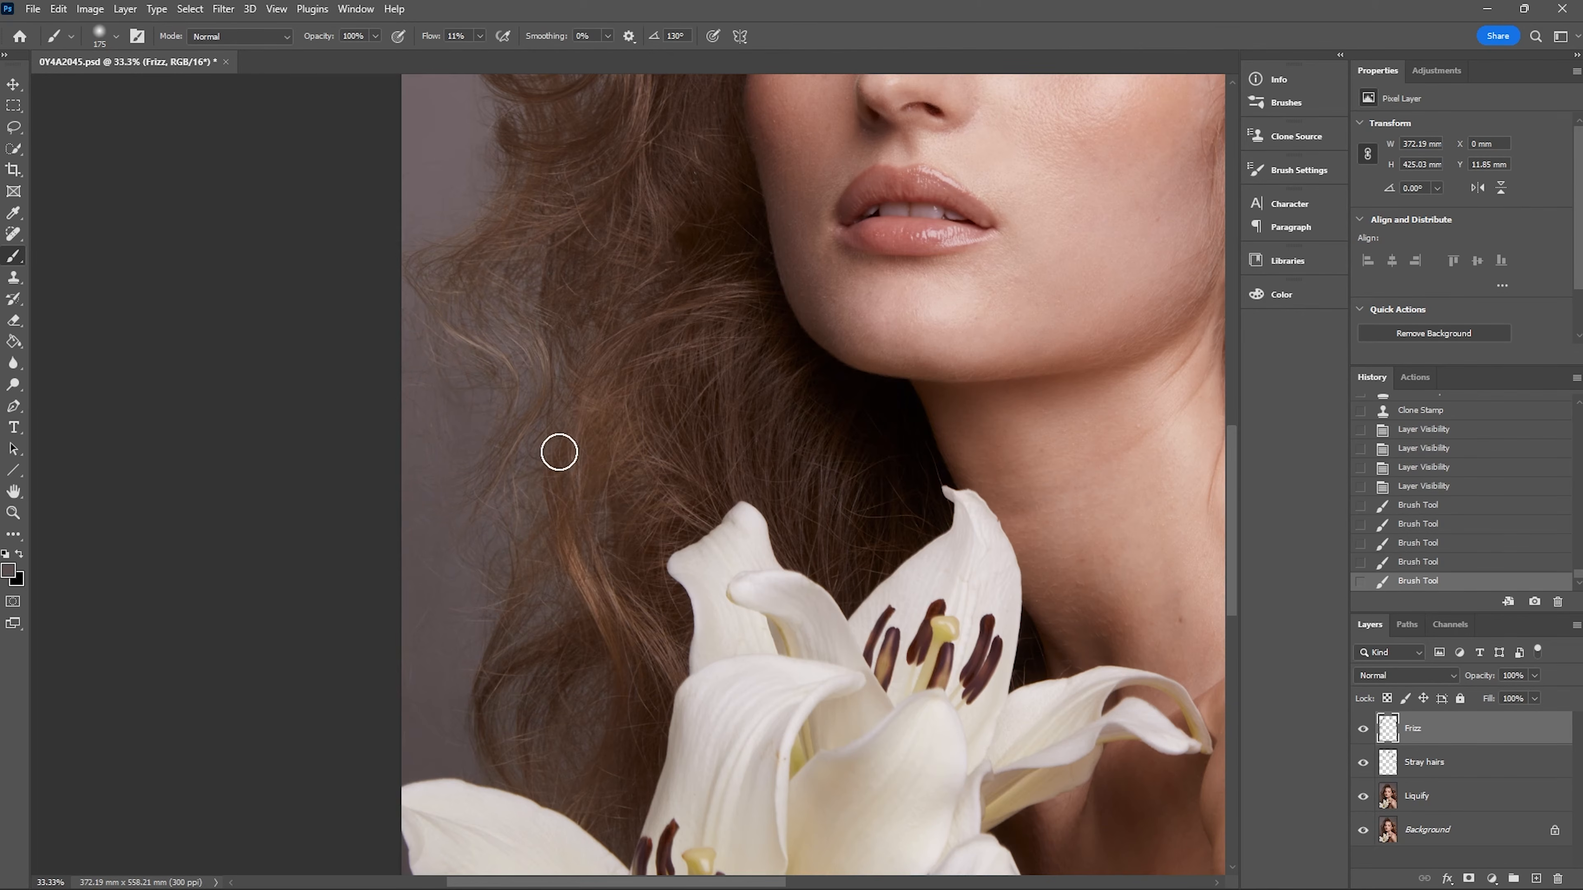
left_click_drag(471, 540, 499, 466)
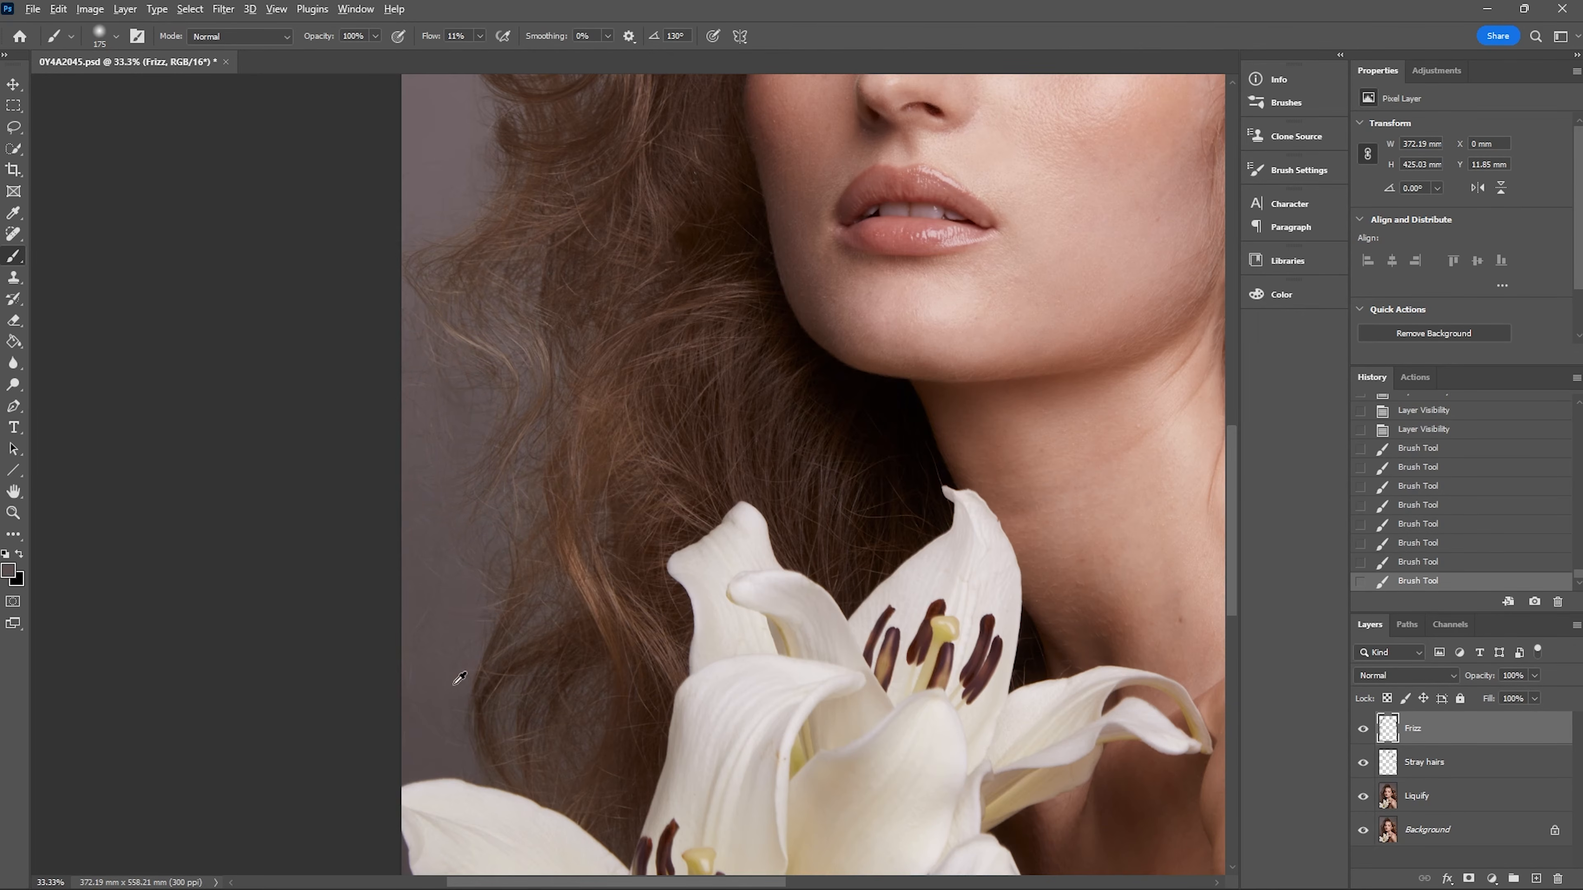
left_click_drag(457, 578, 477, 332)
left_click_drag(404, 381, 420, 340)
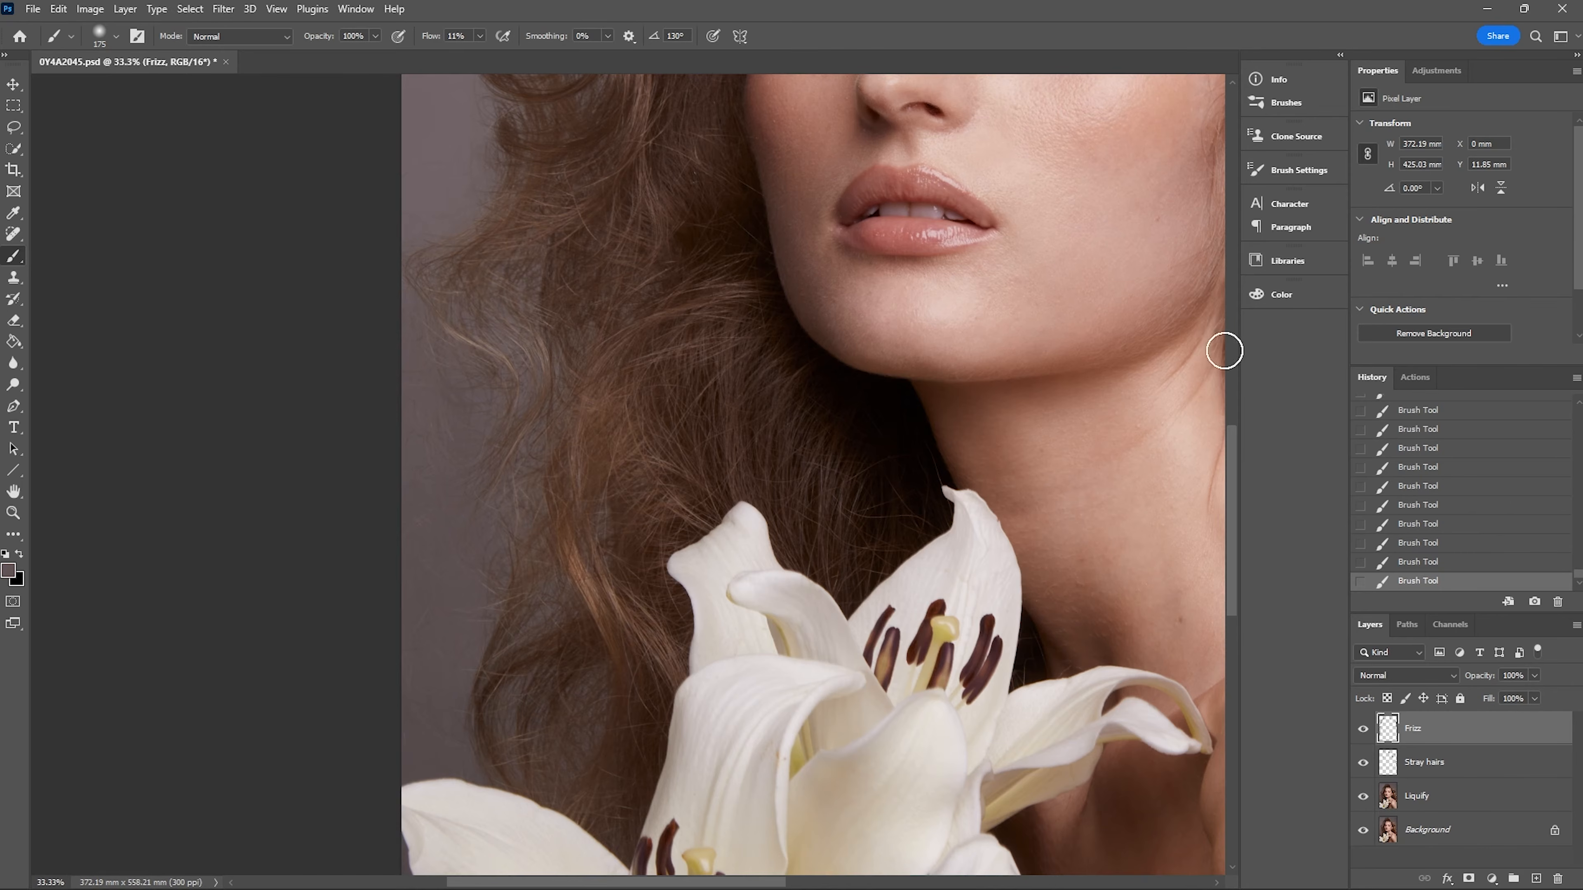
Step: Enlarge the brush to 500 px and paint background color softly over the remaining frizz beside the left-side waves
left_click_drag(1232, 443, 1231, 406)
key("bracketright")
key("bracketright")
key("bracketright")
key("bracketright")
key("bracketright")
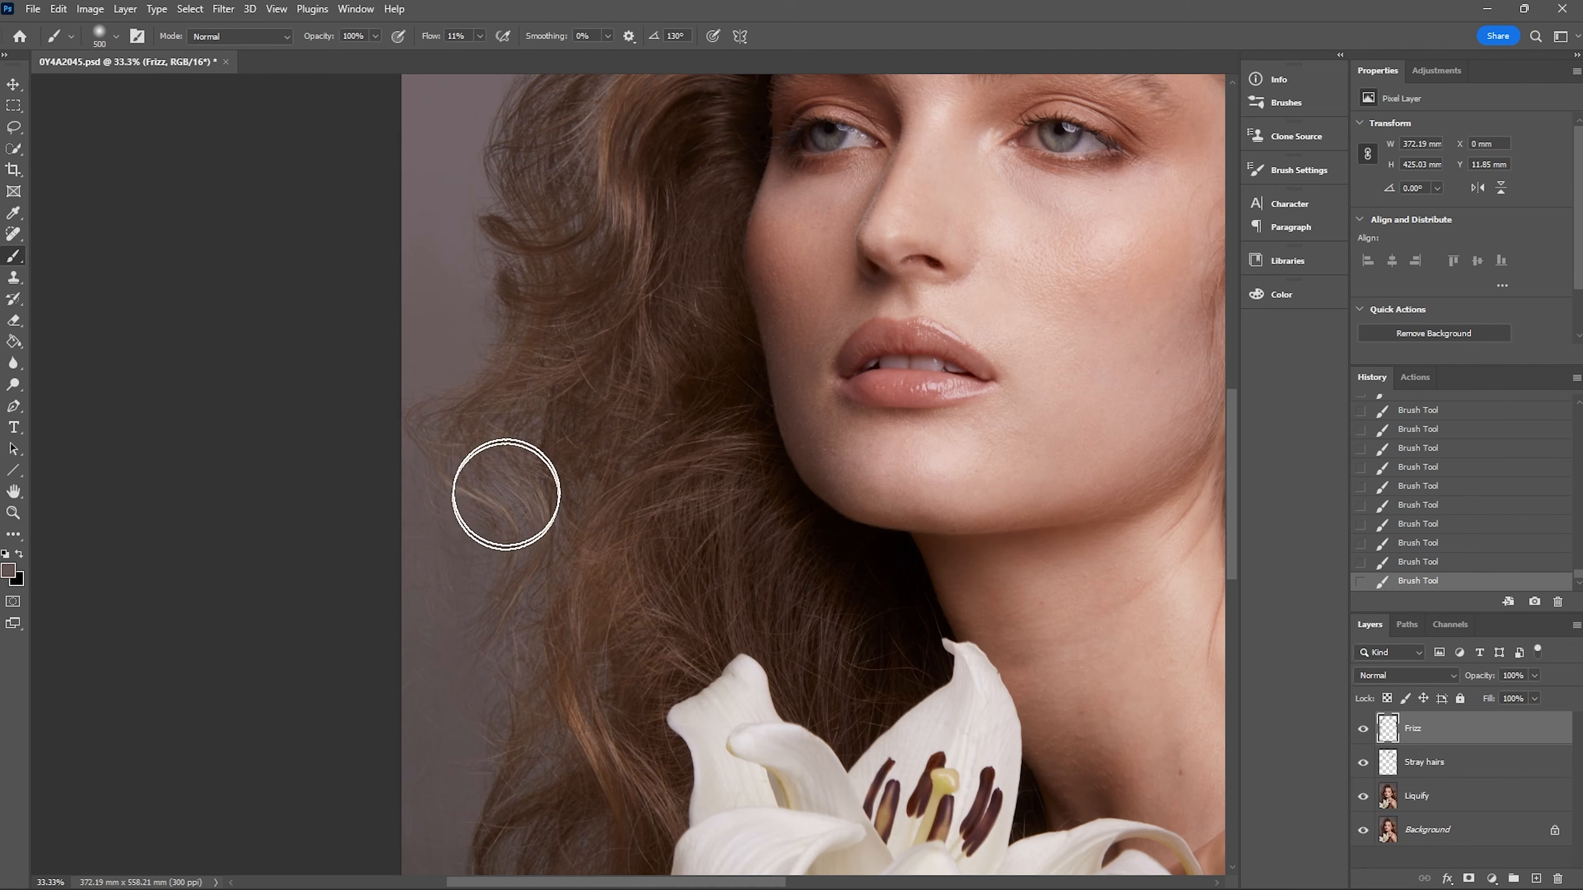
mouse_move(495, 586)
left_mouse_down()
mouse_move(474, 639)
mouse_move(461, 590)
left_mouse_up()
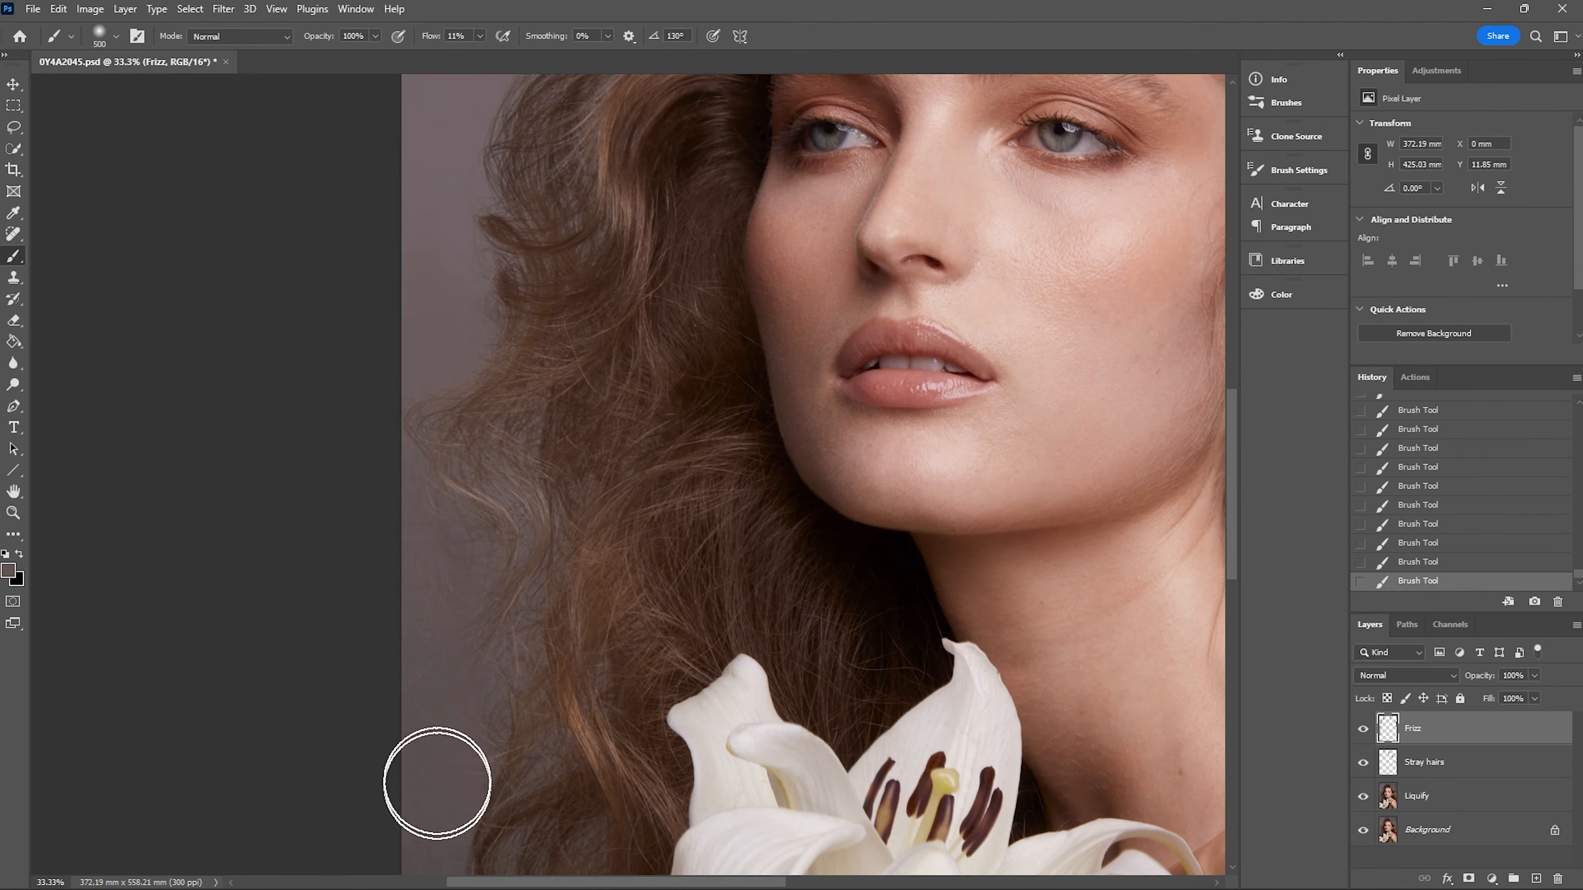
right_click(601, 453)
key("Escape")
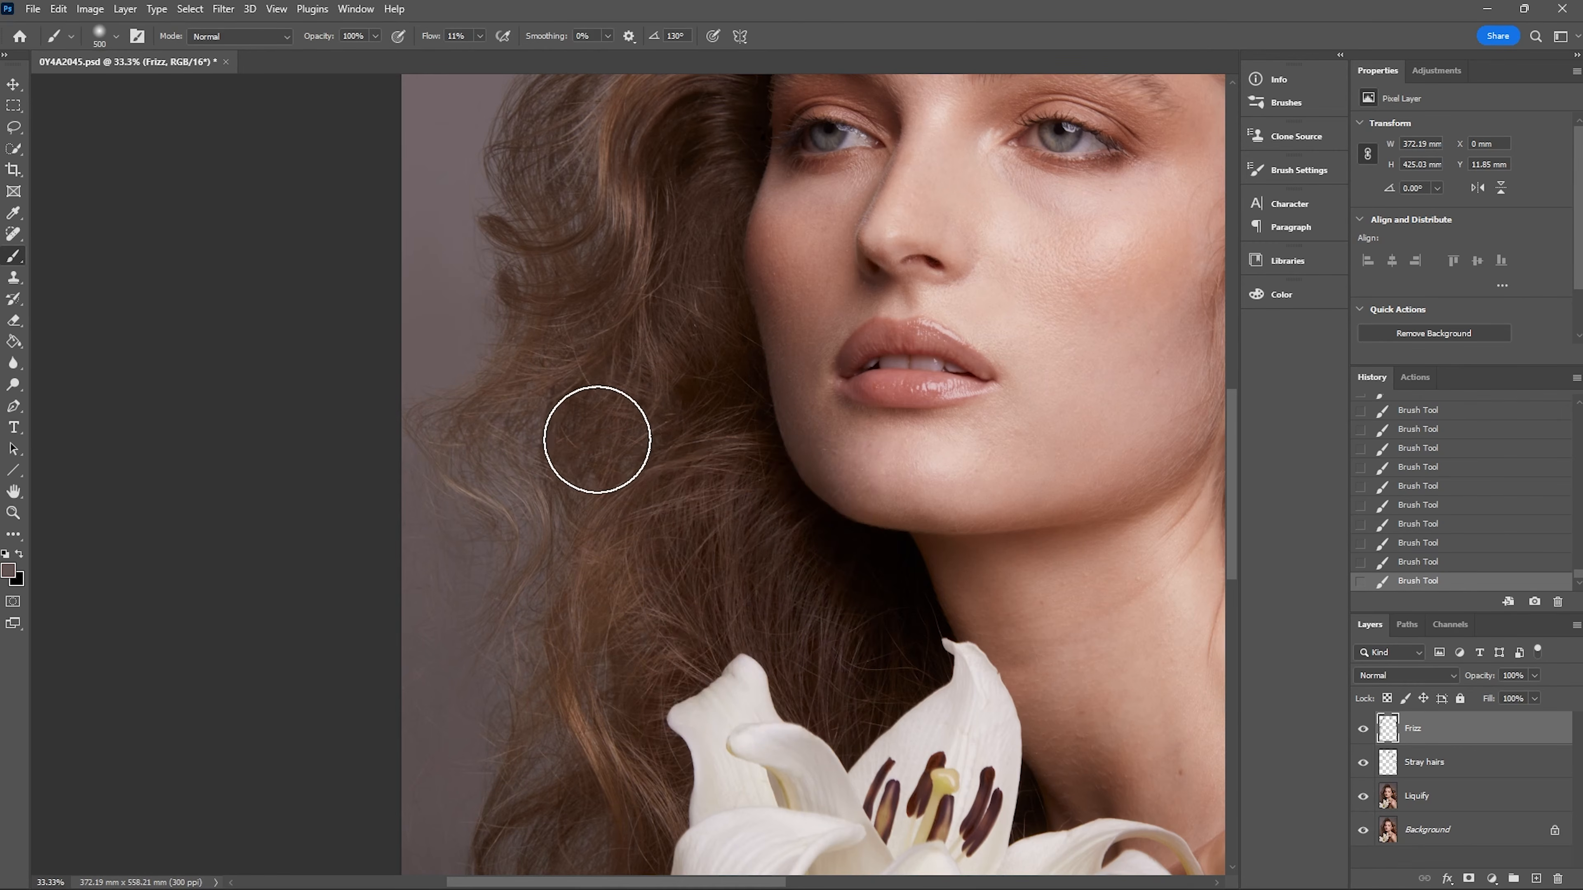
Step: Fit the portrait on screen and toggle the Frizz layer to compare the hair outline before and after
key("z")
right_click(580, 461)
right_click(613, 469)
left_click(620, 478)
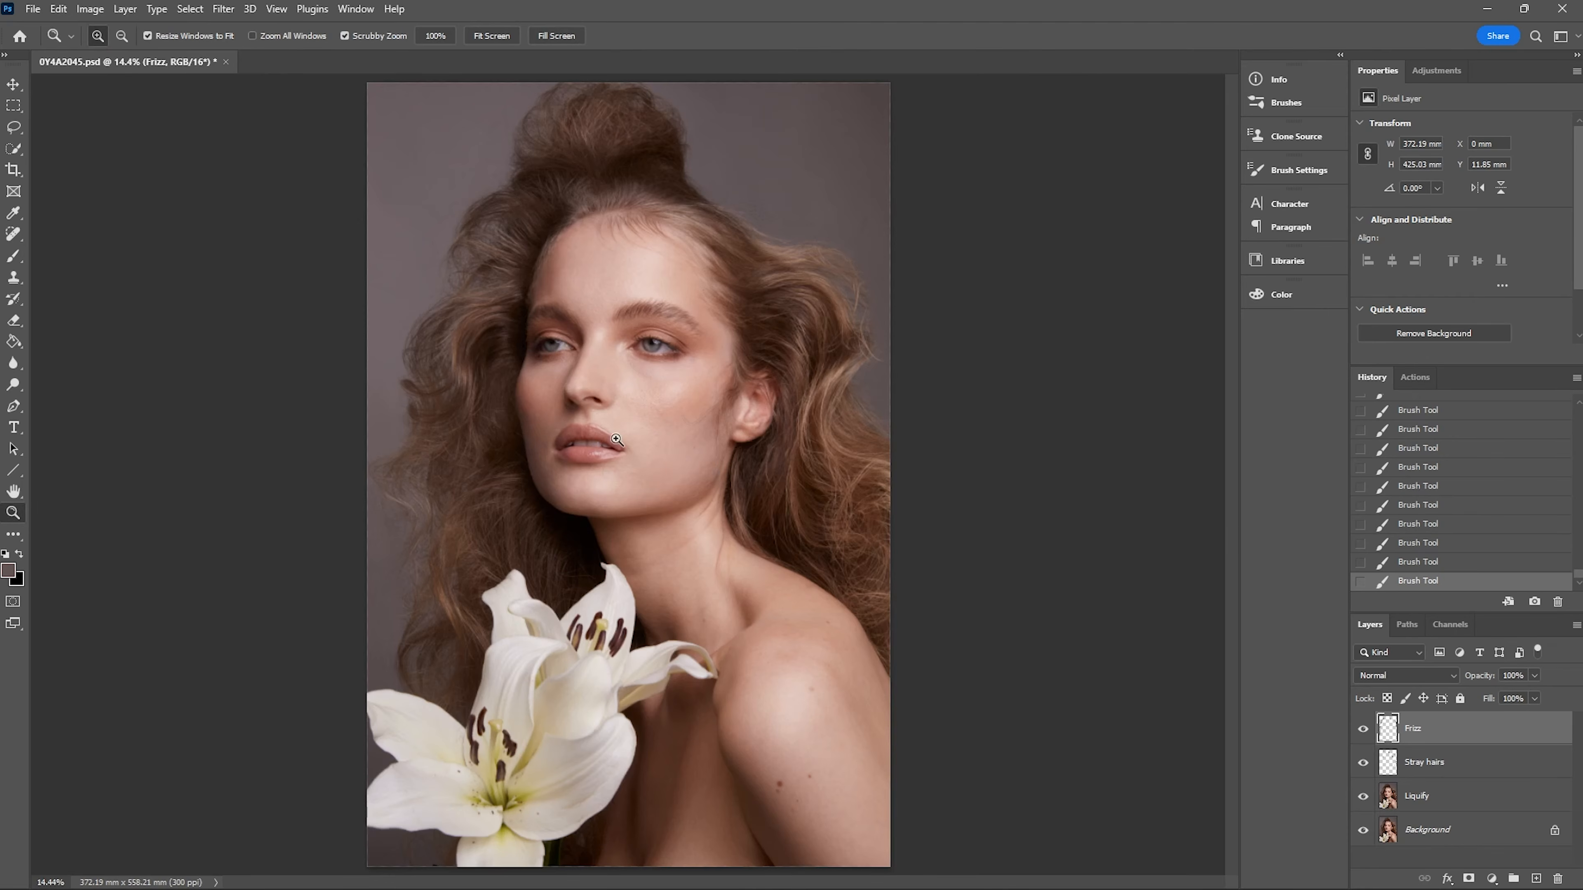
left_click(1362, 730)
left_click(1362, 729)
left_click(1362, 731)
left_click(1361, 732)
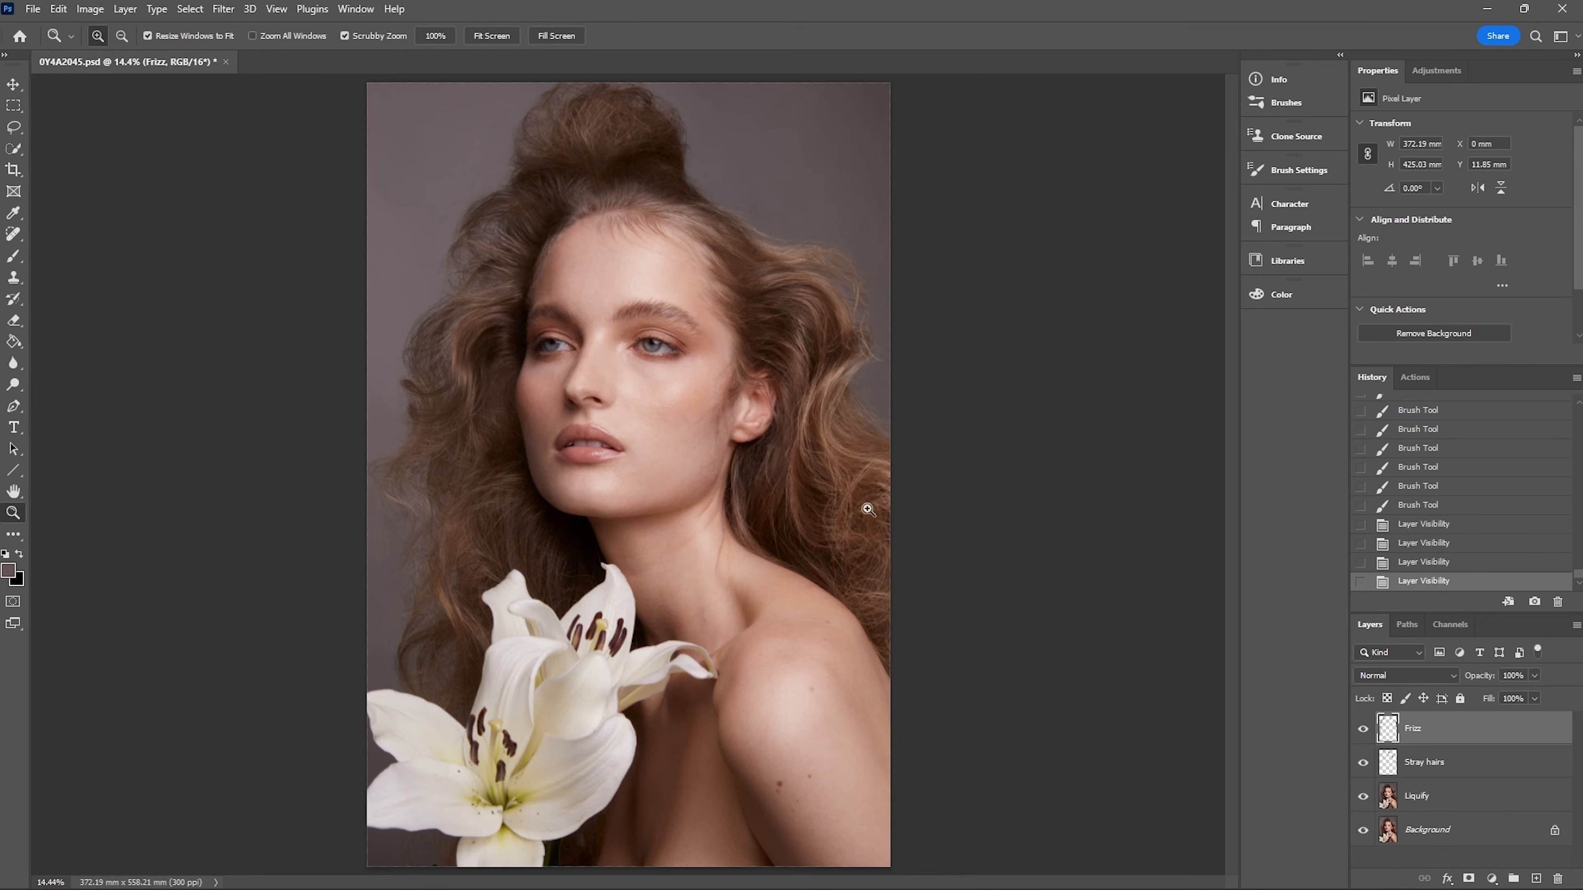
Step: Lasso the upper right waves on the Liquify layer and copy them to a new layer
left_click(1400, 798)
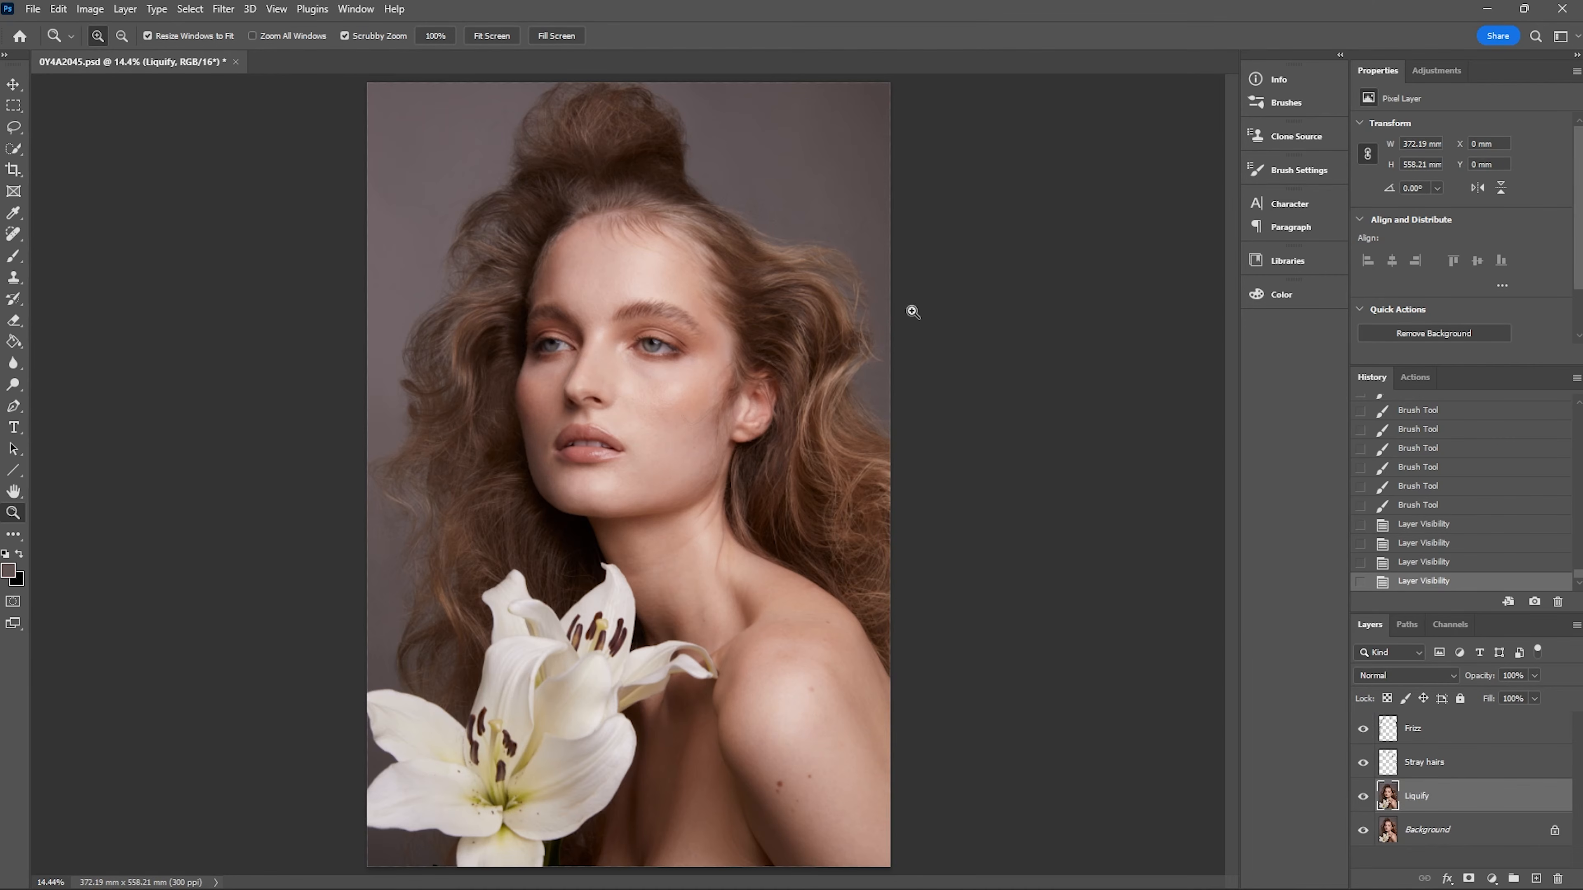
key("l")
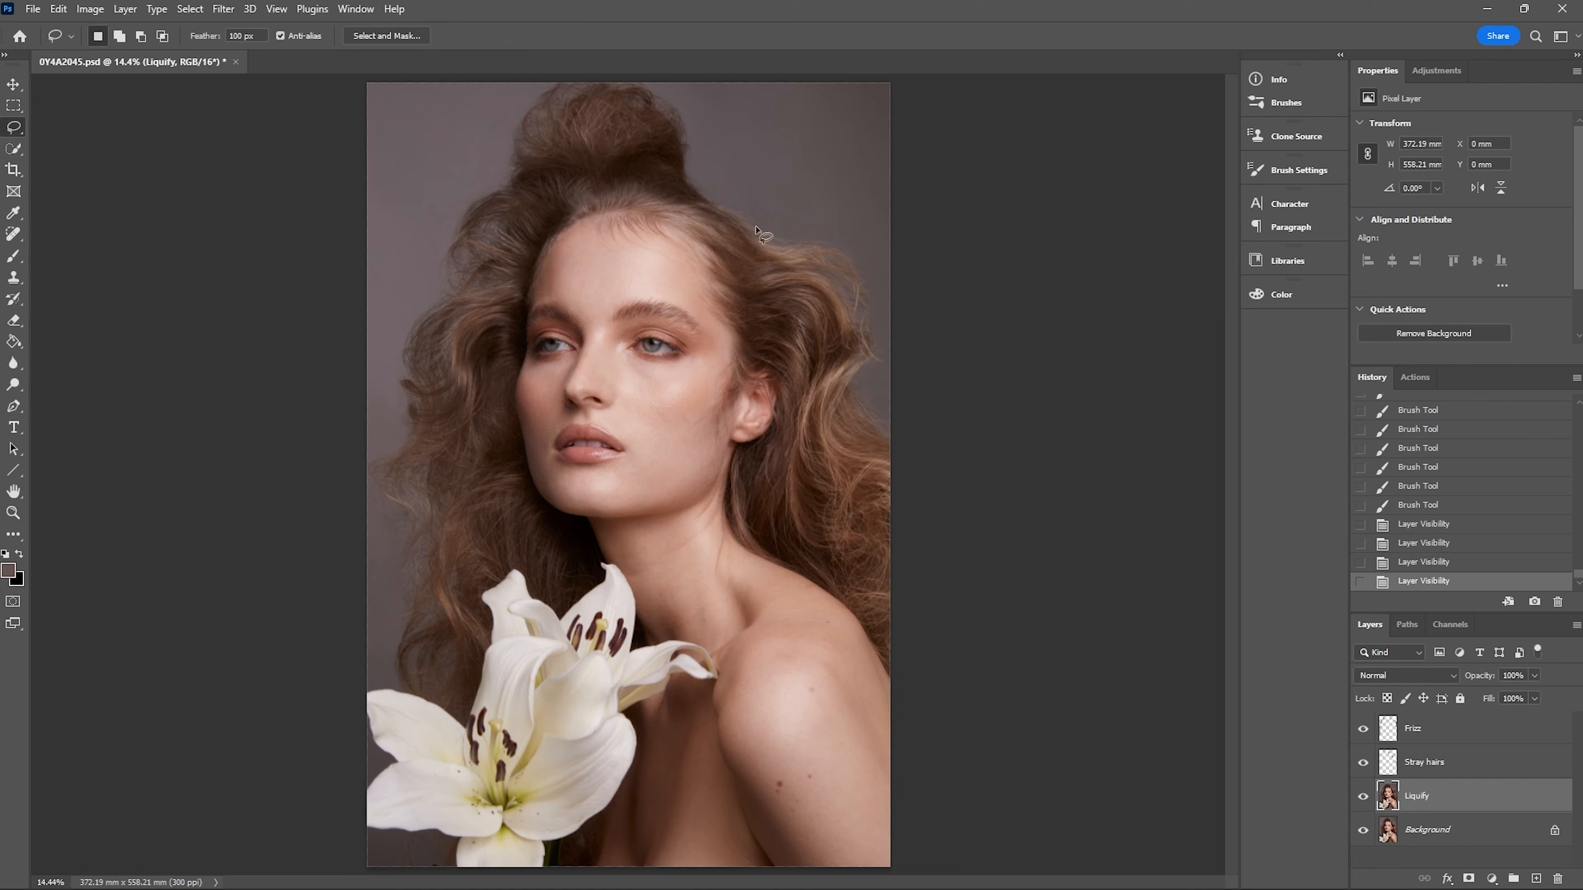
mouse_move(765, 236)
left_mouse_down()
mouse_move(726, 307)
mouse_move(770, 387)
left_mouse_up()
mouse_move(810, 444)
left_mouse_down()
mouse_move(879, 315)
mouse_move(872, 274)
left_mouse_up()
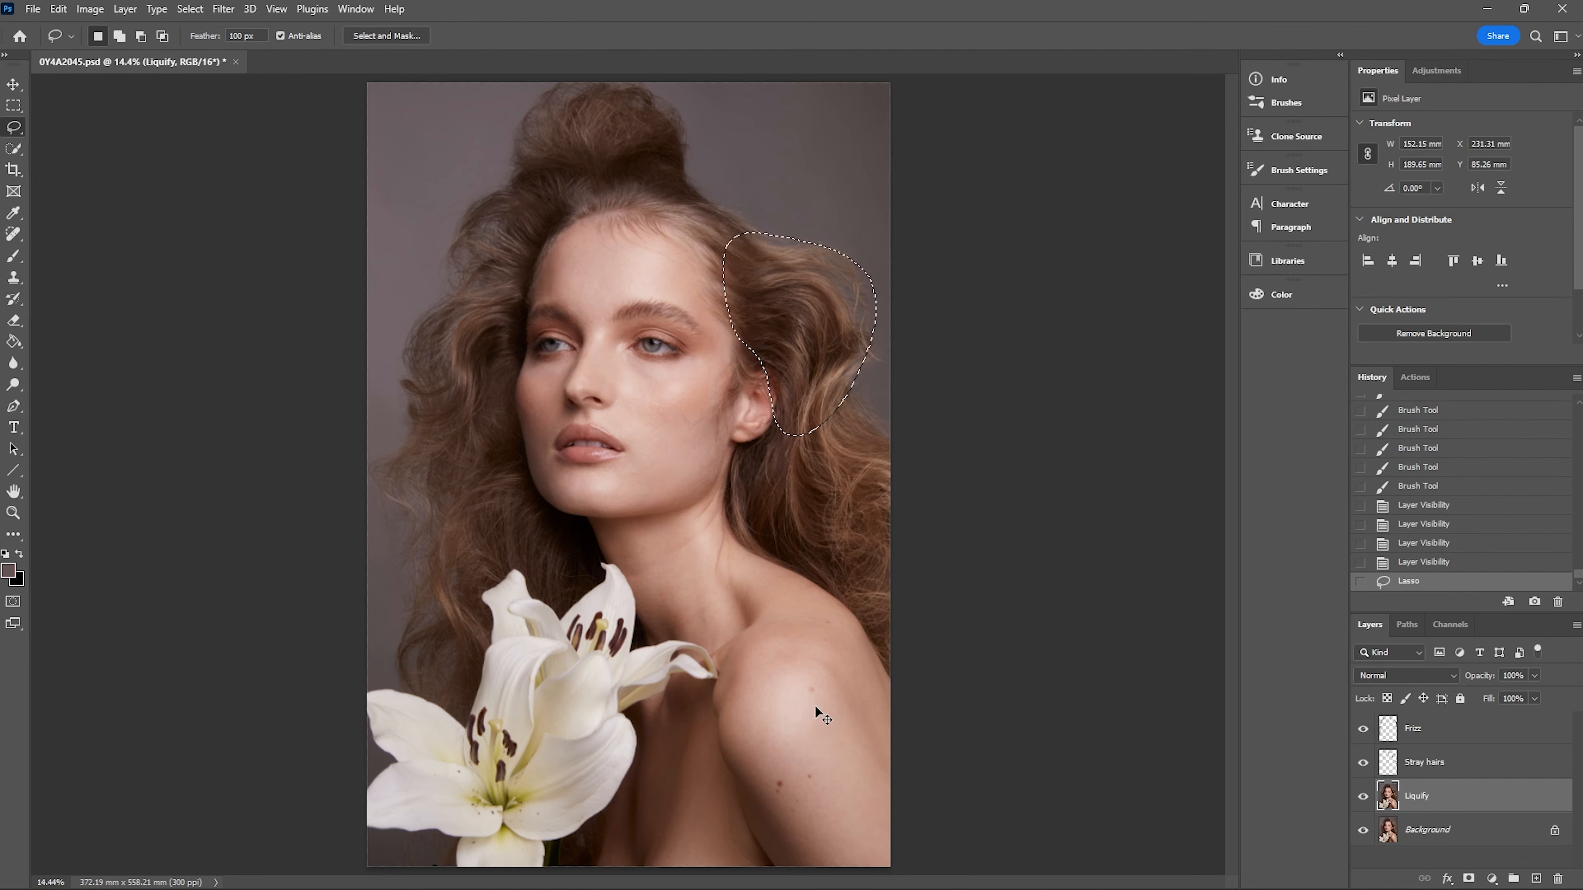
key("ctrl+c")
key("ctrl+v")
Step: Place the copied hair over the lower right waves, with its layer above Frizz and its opacity at 84%
key("v")
mouse_move(825, 334)
left_mouse_down()
mouse_move(883, 523)
mouse_move(877, 489)
left_mouse_up()
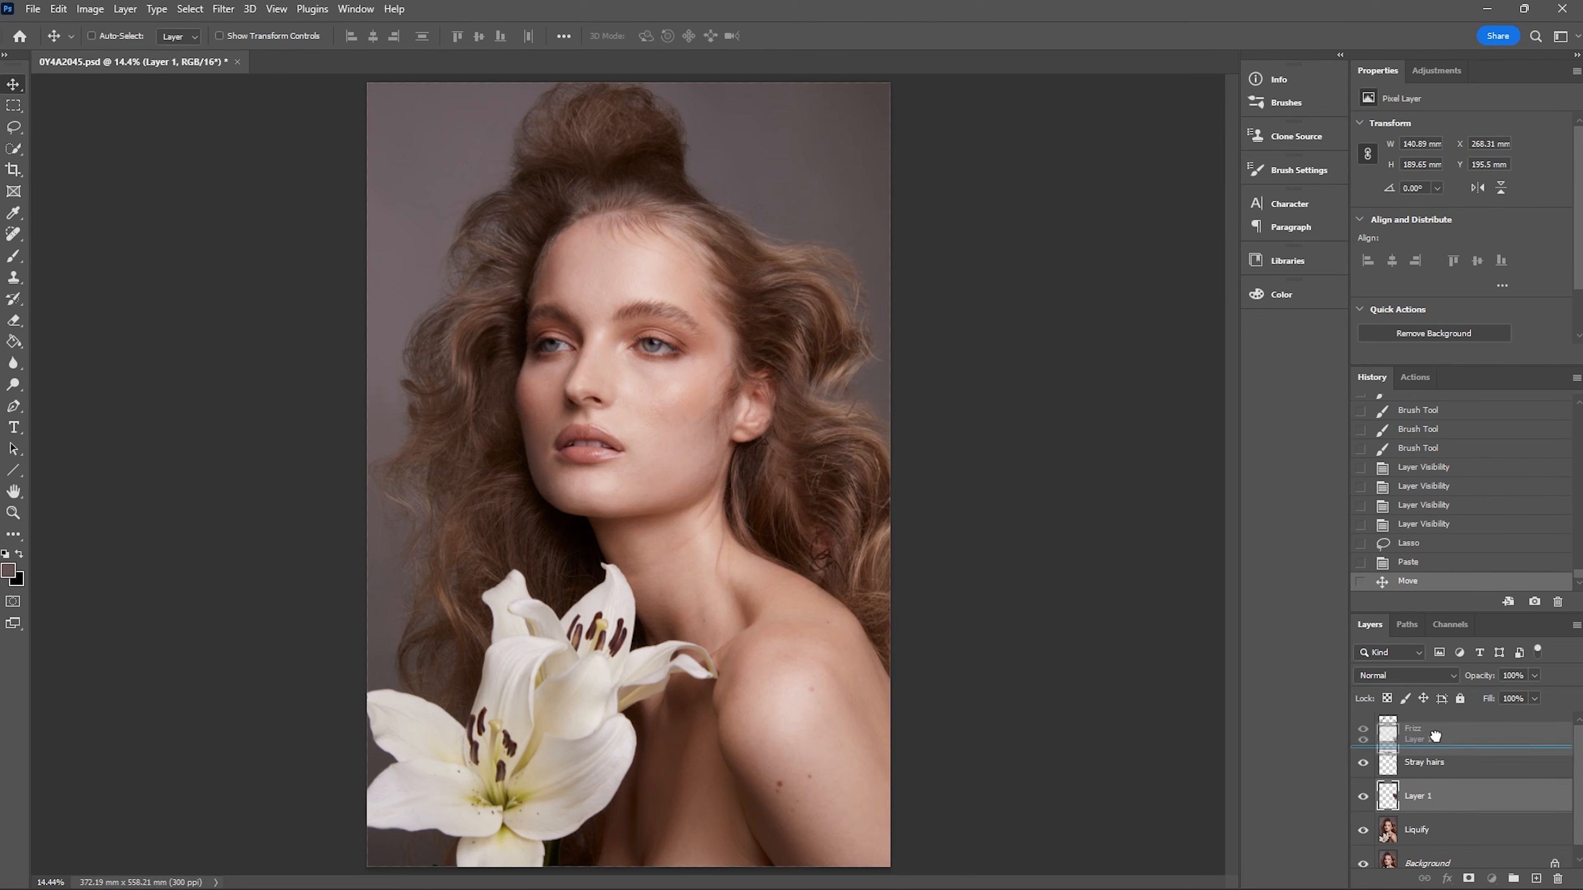
left_click_drag(1427, 800, 1359, 716)
mouse_move(864, 467)
left_mouse_down()
mouse_move(858, 497)
mouse_move(876, 494)
left_mouse_up()
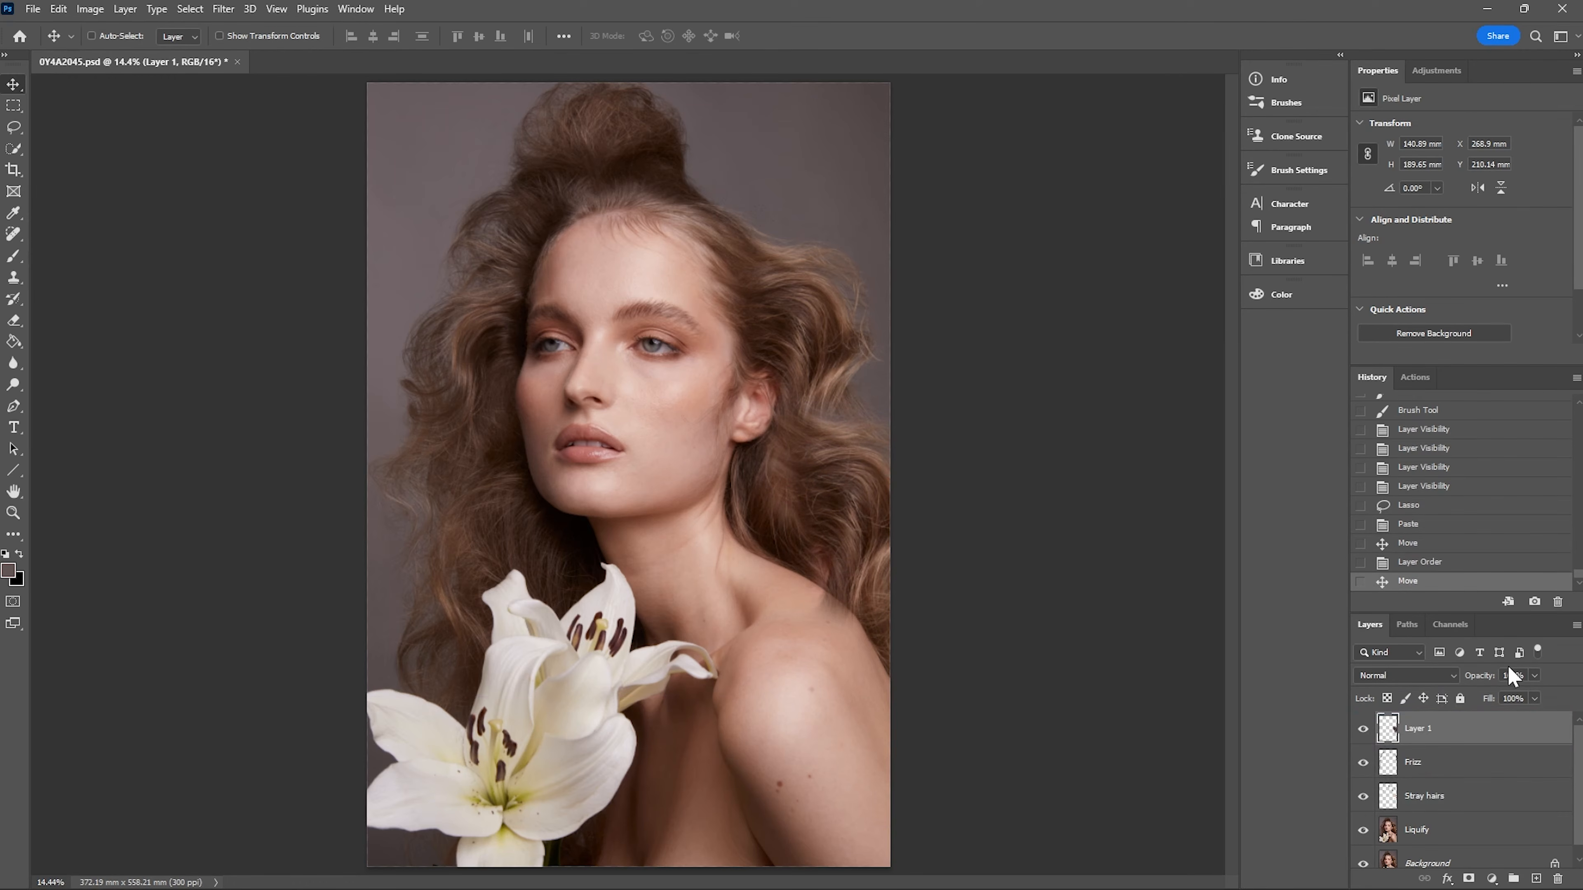
left_click(1534, 675)
mouse_move(1539, 693)
left_mouse_down()
mouse_move(1505, 698)
mouse_move(1526, 699)
left_mouse_up()
left_click_drag(843, 471, 889, 555)
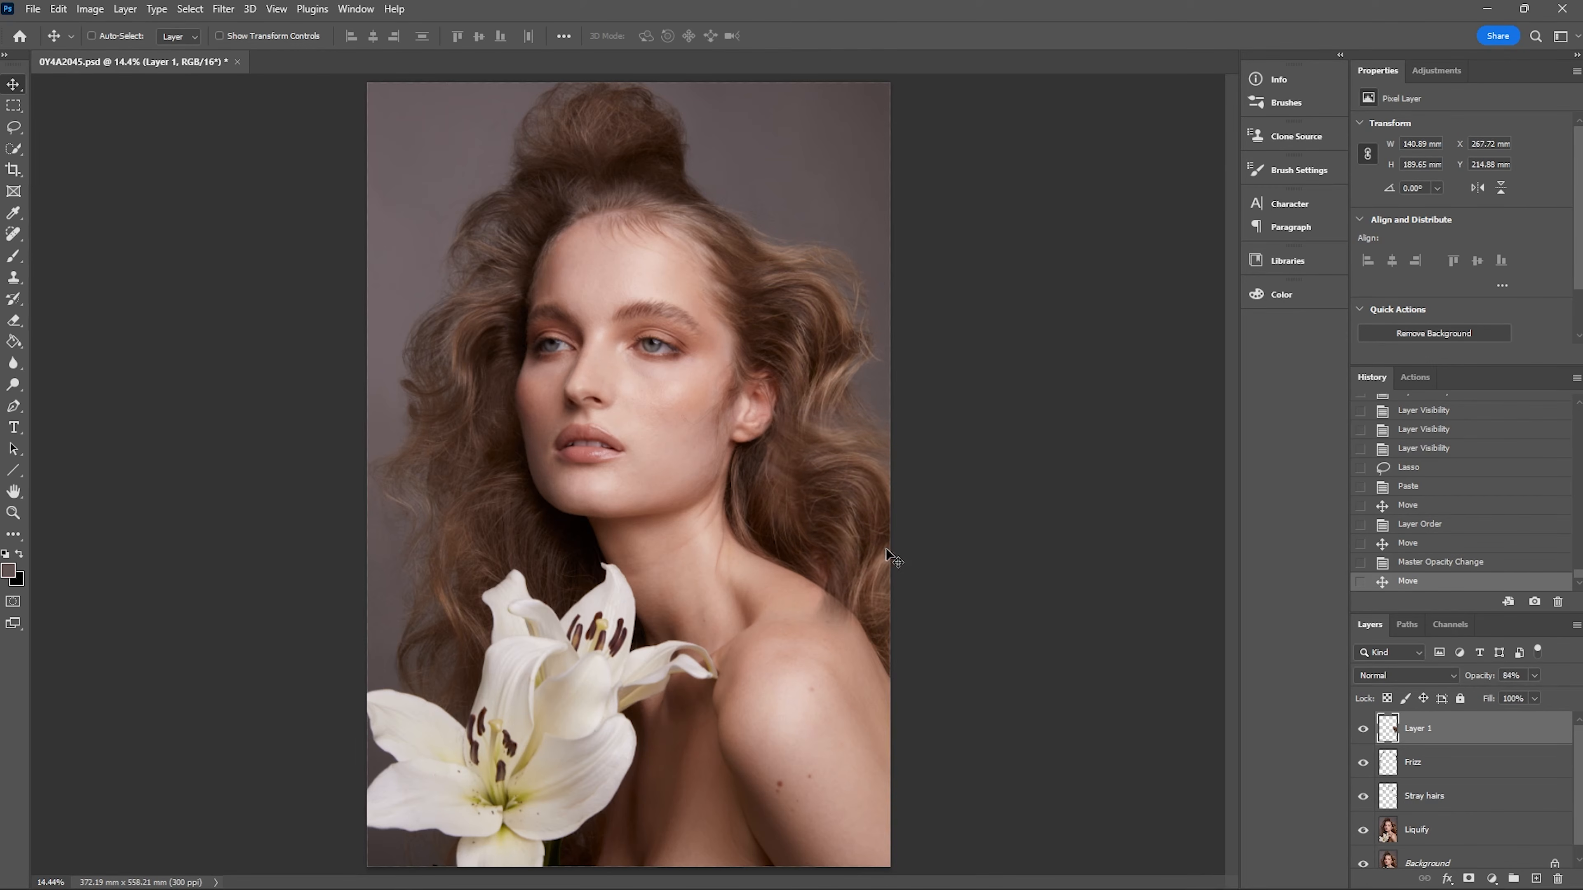
Step: Rotate the copied hair about -27° and reposition it over the lower right waves
key("ctrl+t")
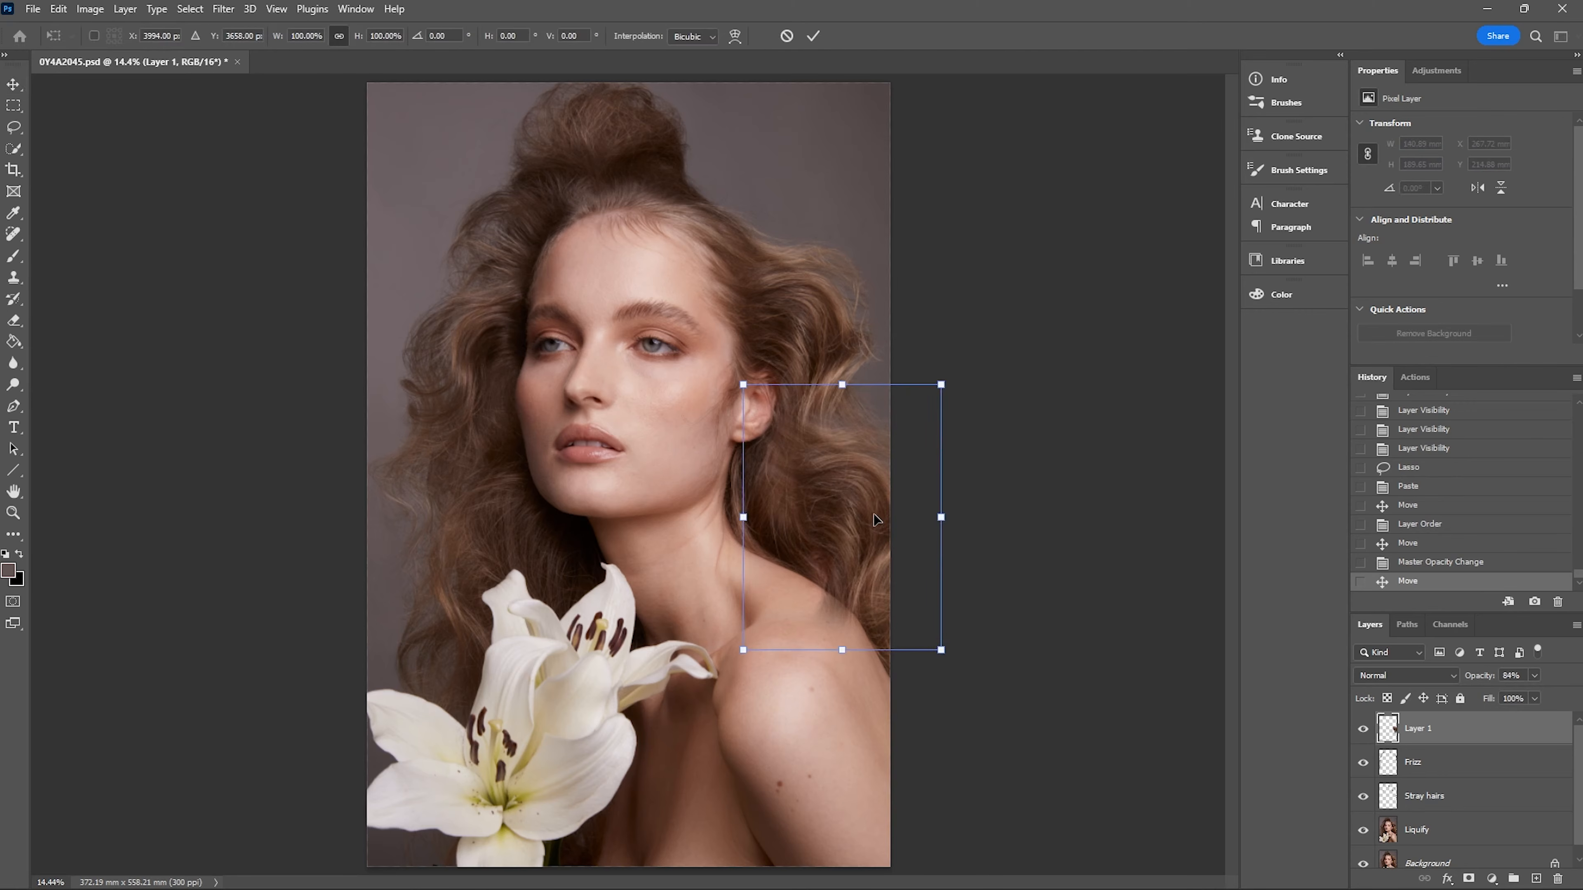
left_click_drag(965, 614, 995, 544)
left_click_drag(858, 508, 860, 513)
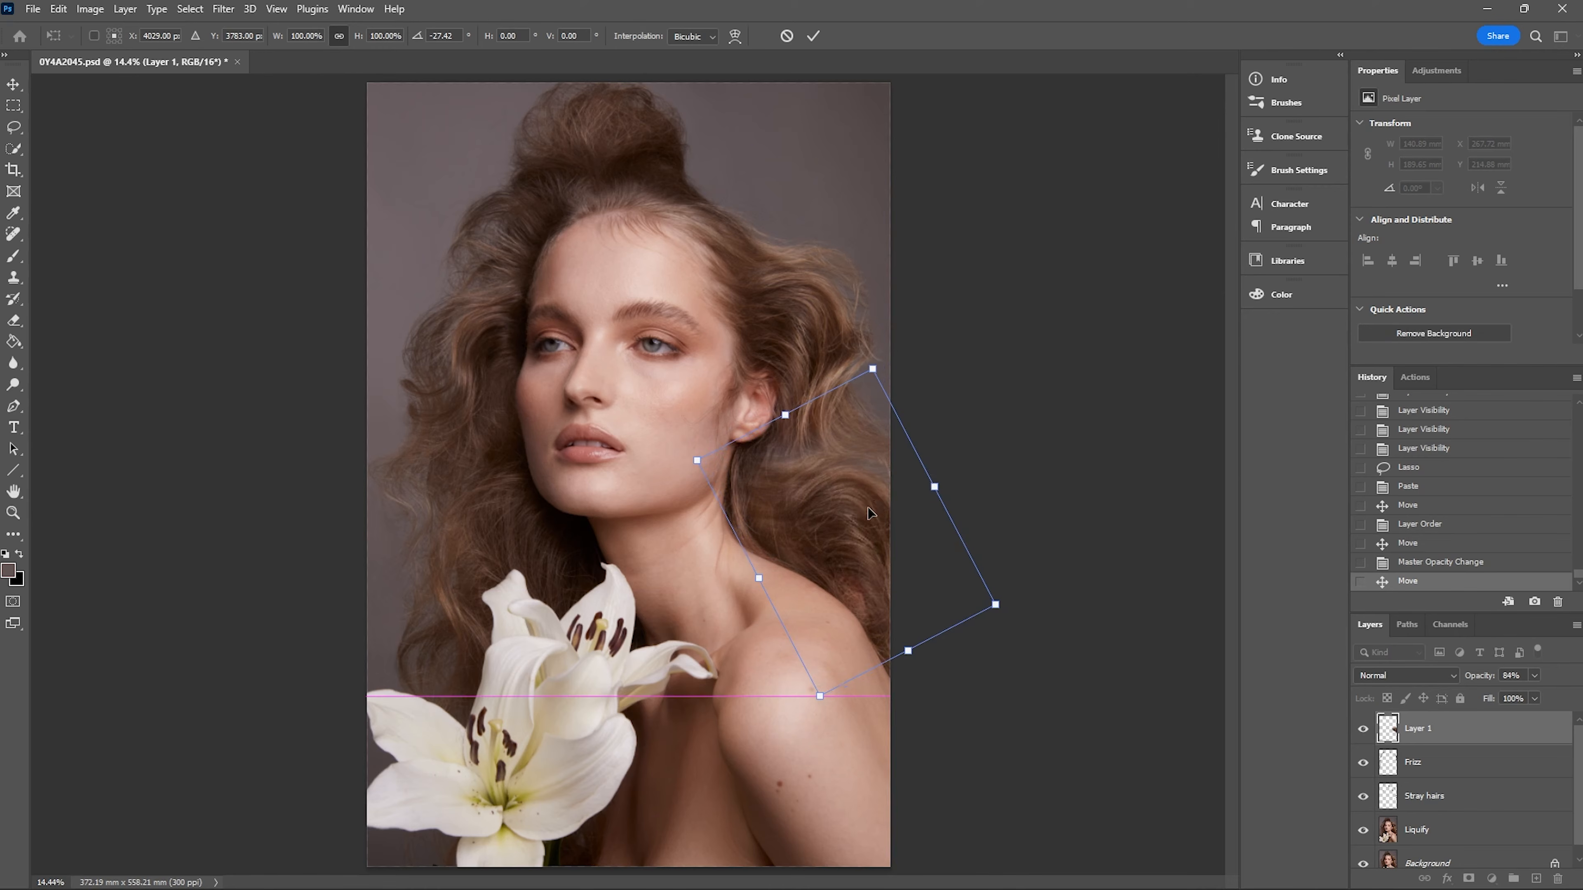
key("Return")
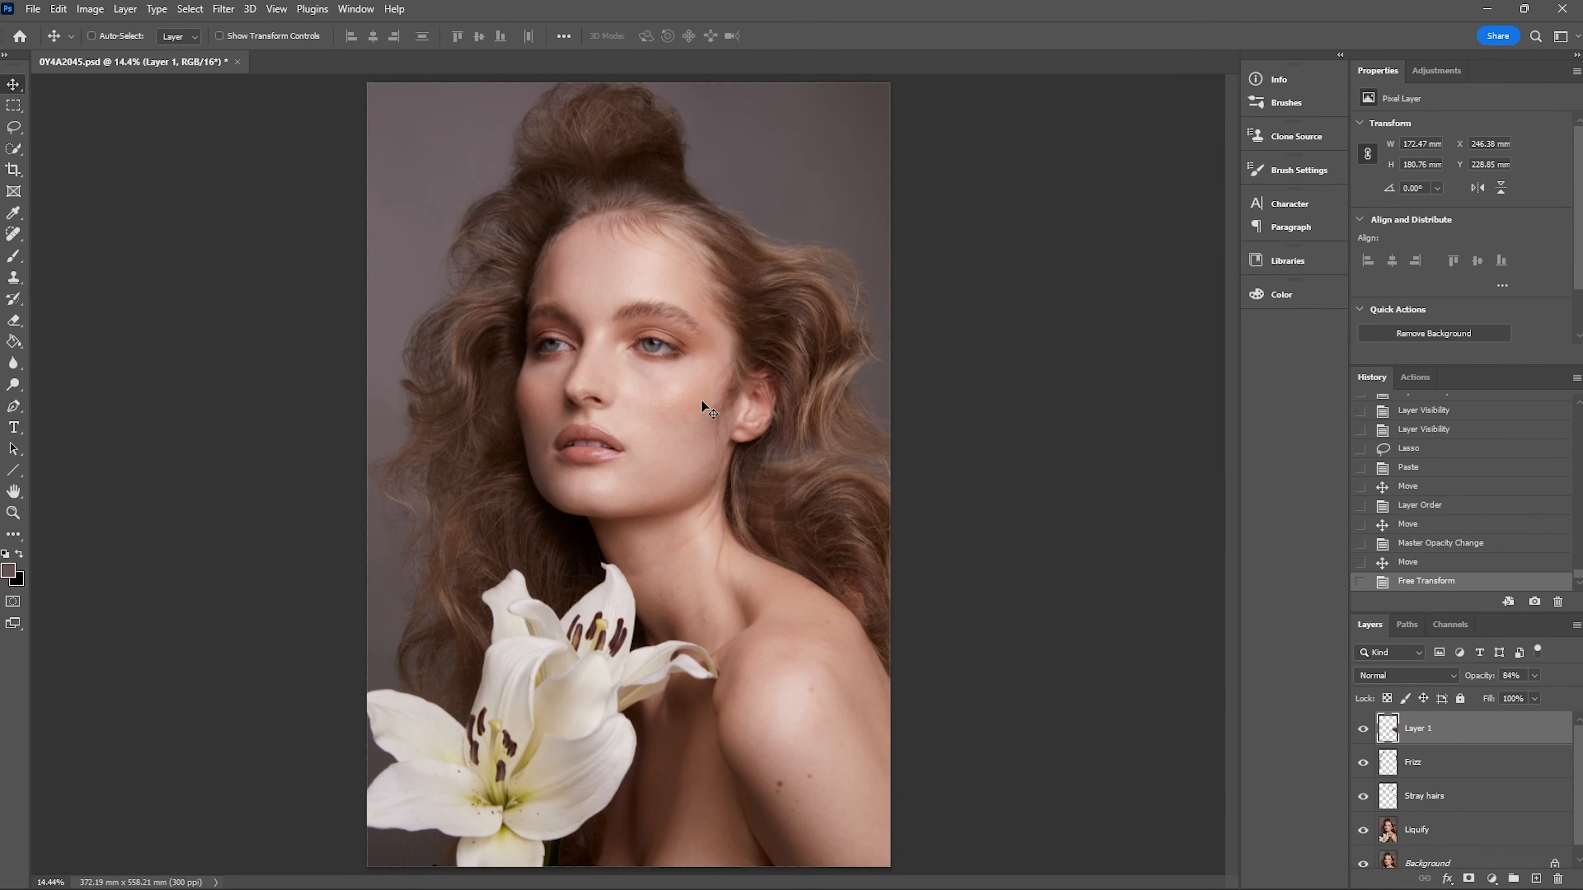
Step: Erase the upper edge of the copied hair with an 800 px Eraser to blend it into the waves
key("e")
key("bracketright")
key("bracketright")
key("bracketright")
key("bracketright")
key("bracketright")
key("bracketright")
key("bracketright")
key("bracketright")
key("bracketright")
key("bracketright")
key("bracketright")
key("bracketright")
key("bracketright")
key("bracketright")
mouse_move(763, 452)
left_mouse_down()
mouse_move(901, 417)
mouse_move(922, 432)
left_mouse_up()
Step: Compare the portrait with and without the copied hair, and delete that layer
left_click(1363, 730)
left_click(1363, 729)
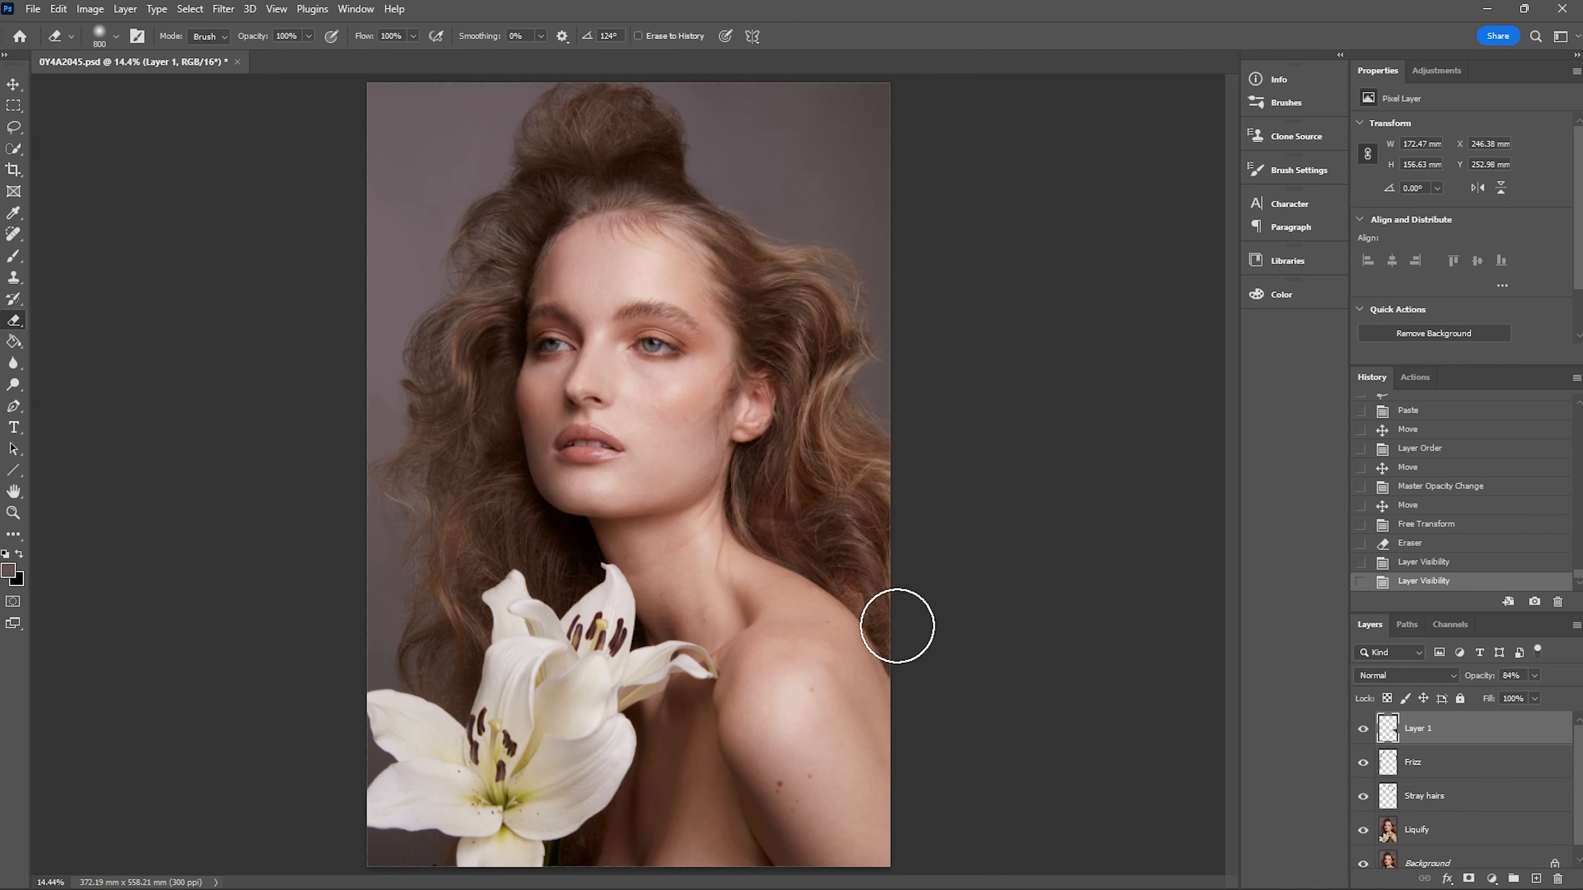
left_click_drag(1435, 729, 1557, 880)
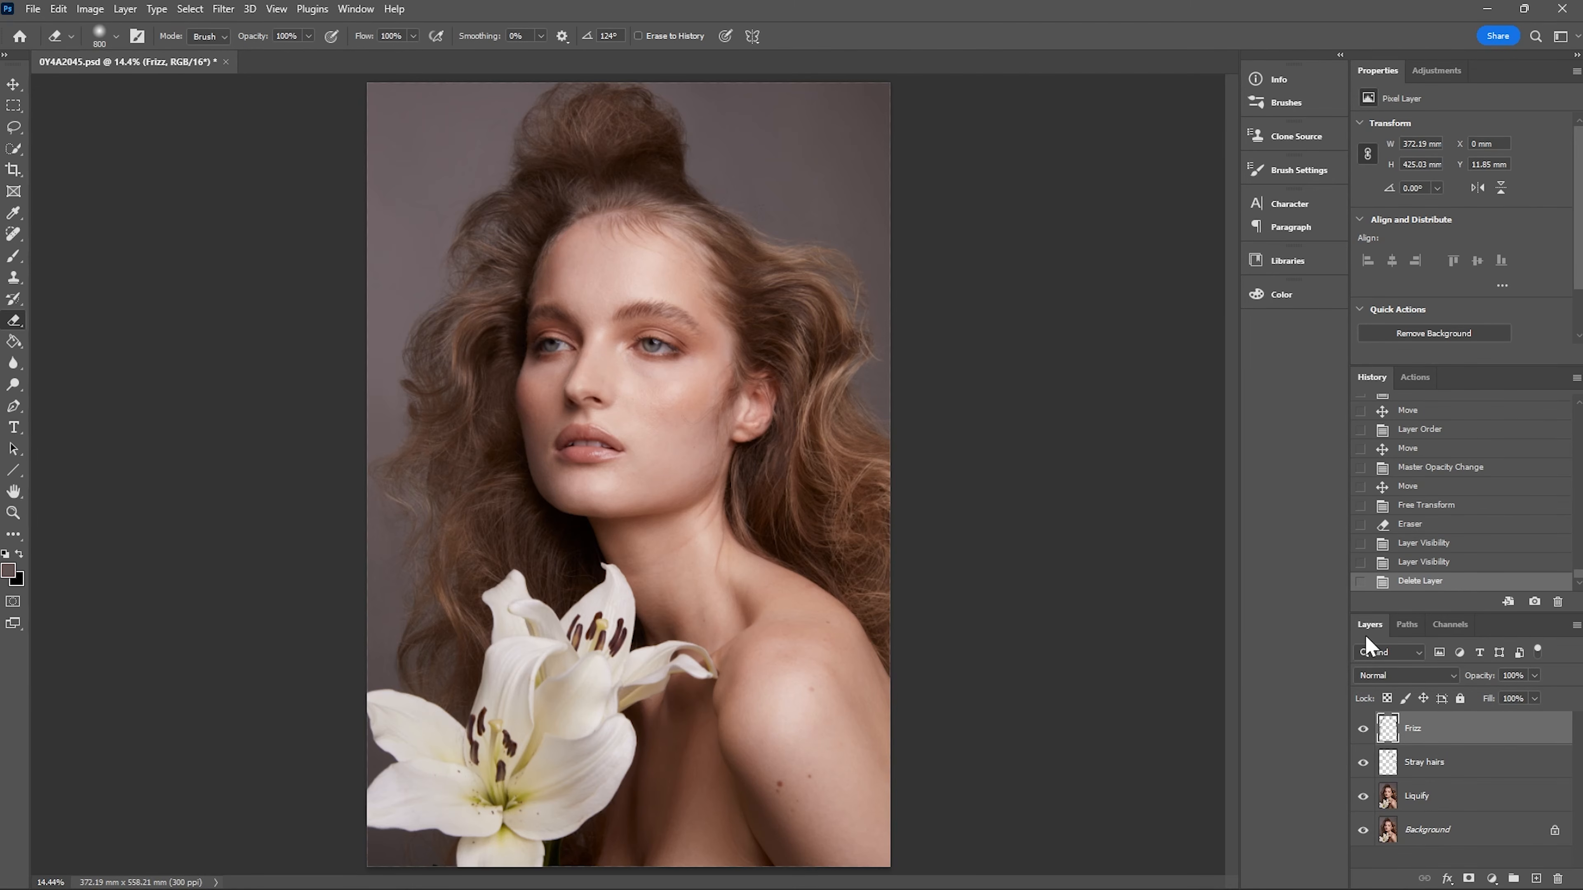
Step: Add a Curves adjustment layer above Frizz and raise the middle of its RGB curve to brighten the image
left_click(1492, 878)
left_click(1463, 667)
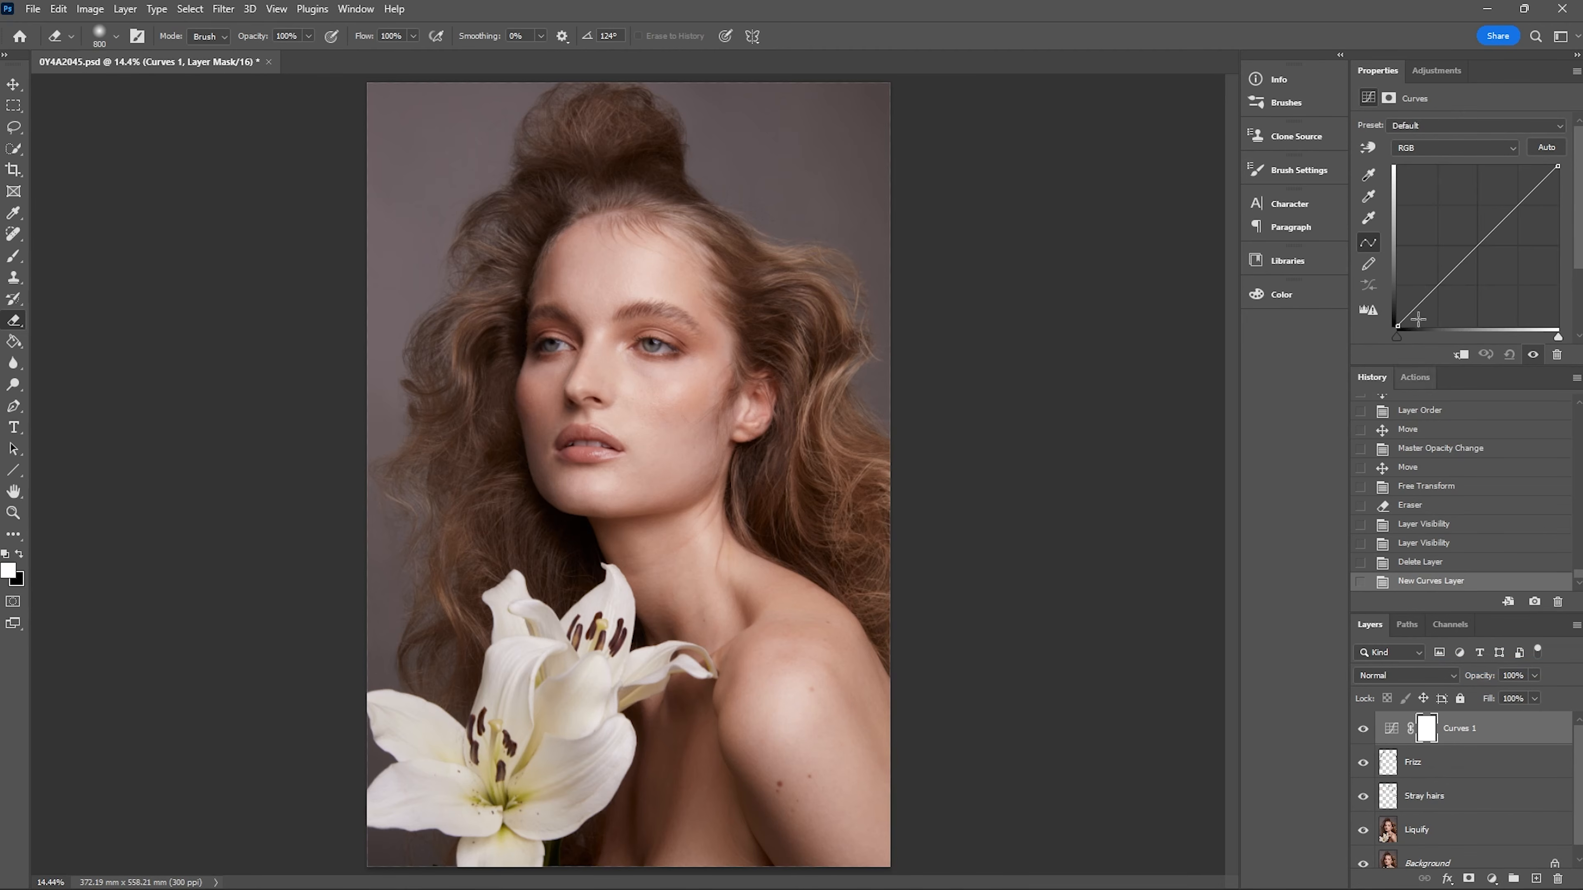
left_click_drag(1502, 219, 1473, 218)
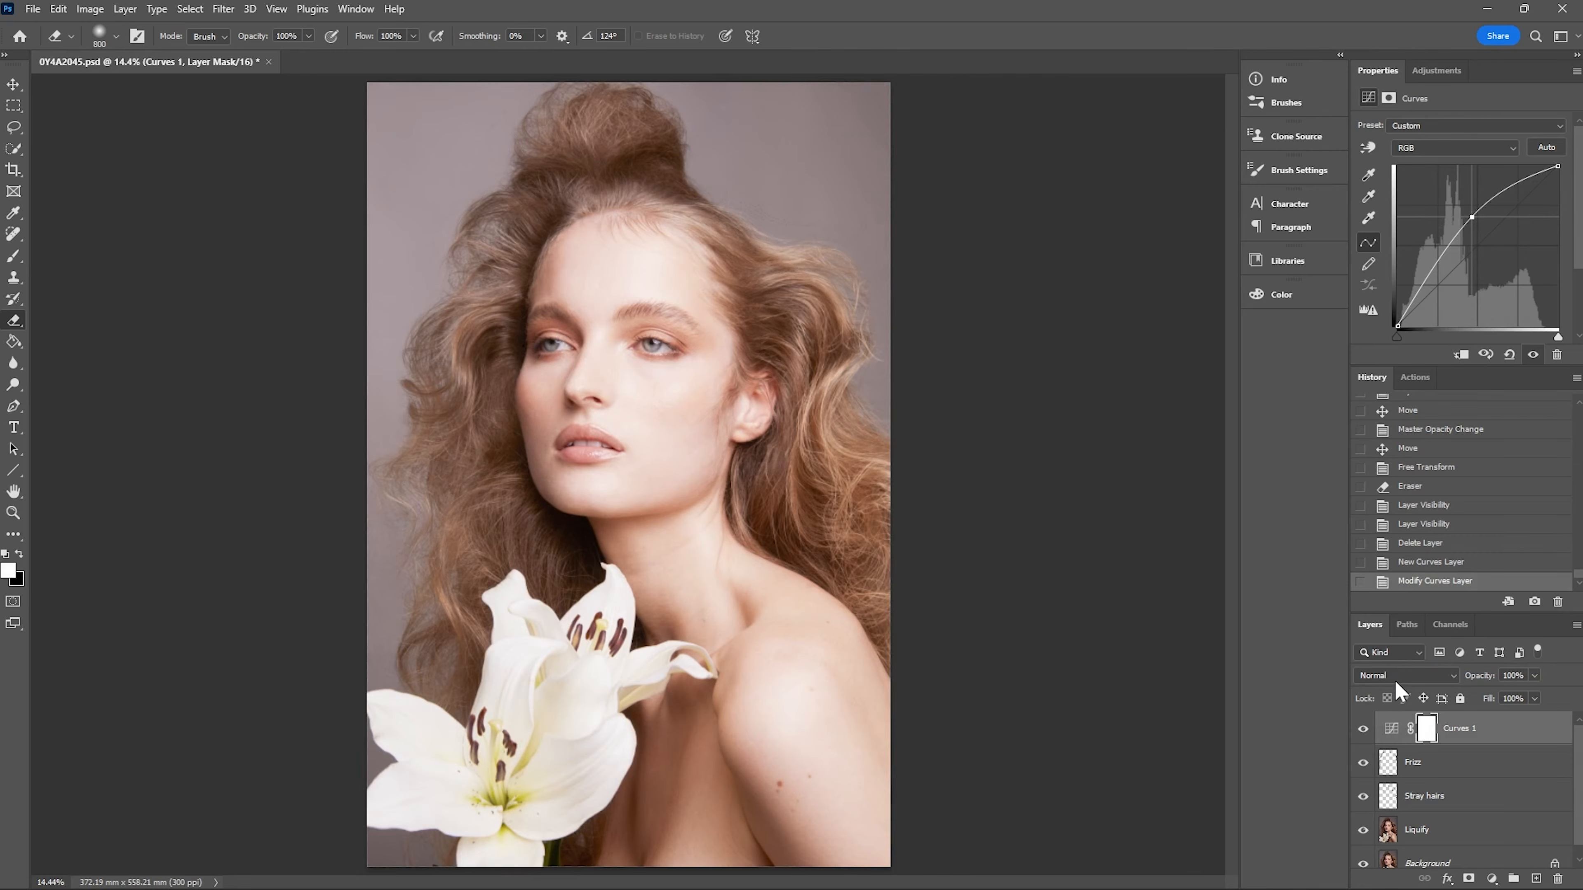
Step: Invert the Curves layer's mask to black and rename the layer Dodge
key("ctrl+i")
double_click(1458, 729)
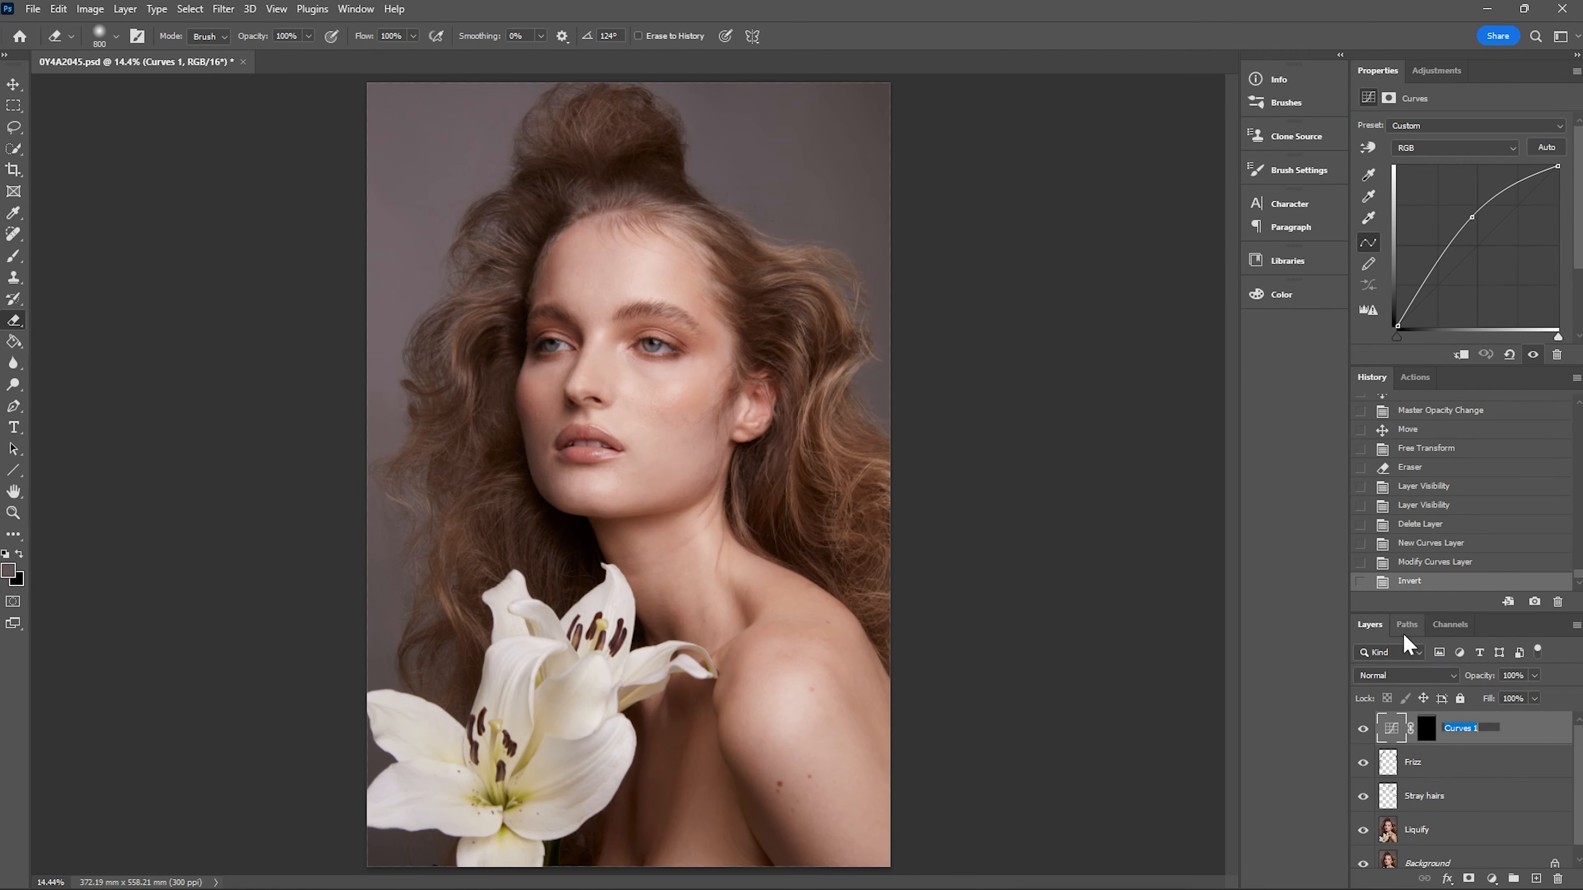
type("Dodge")
key("Return")
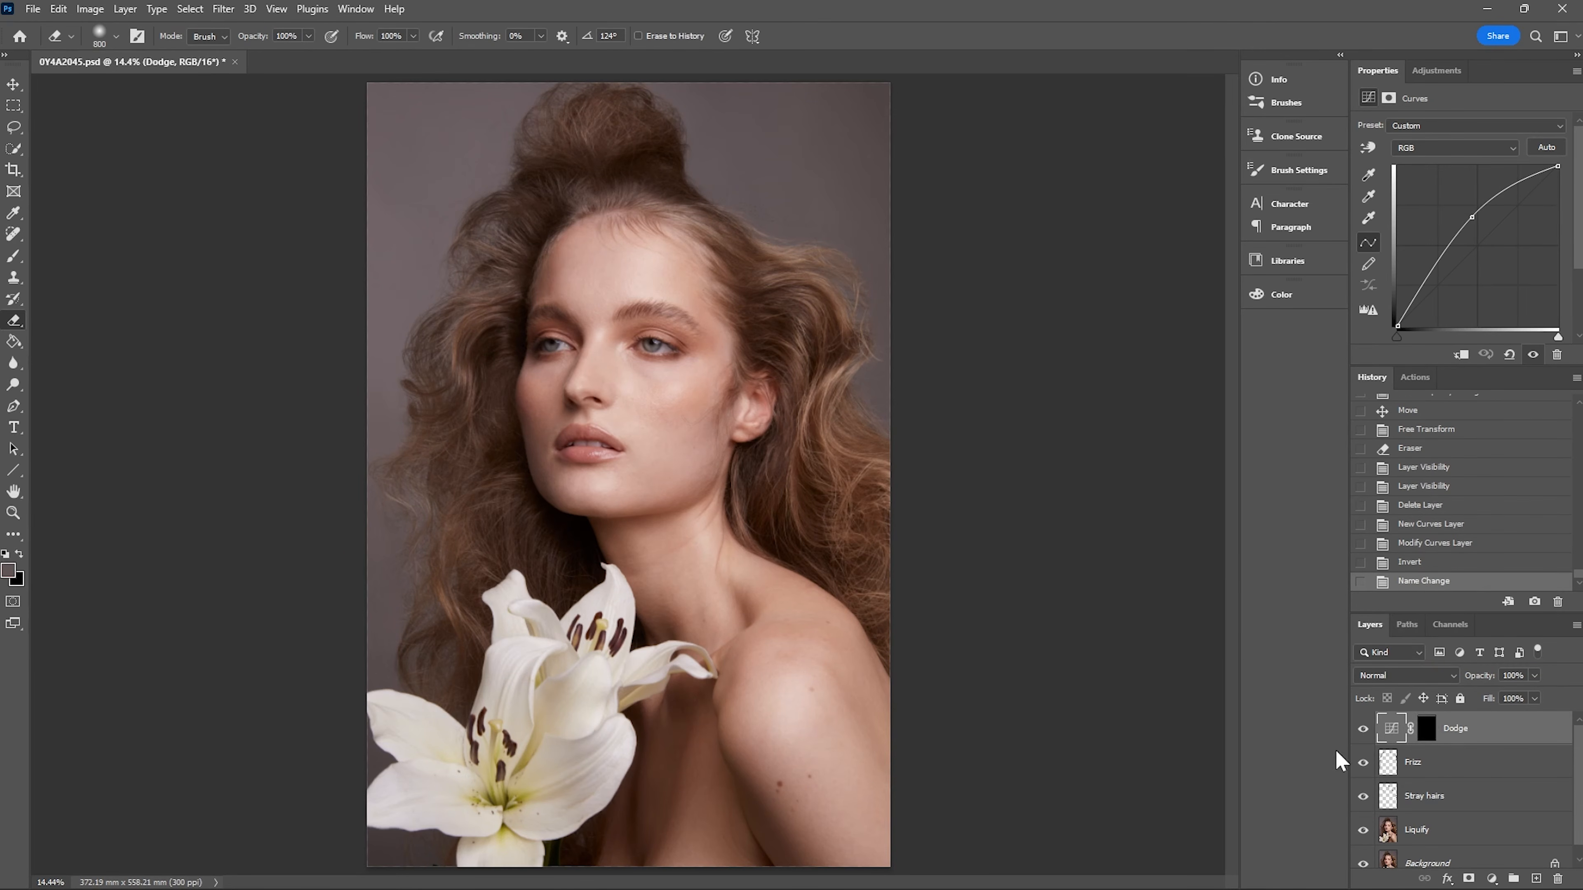
Step: Add a second Curves adjustment layer above Dodge and lower the middle of its RGB curve to darken the image
left_click(1492, 880)
left_click(1482, 676)
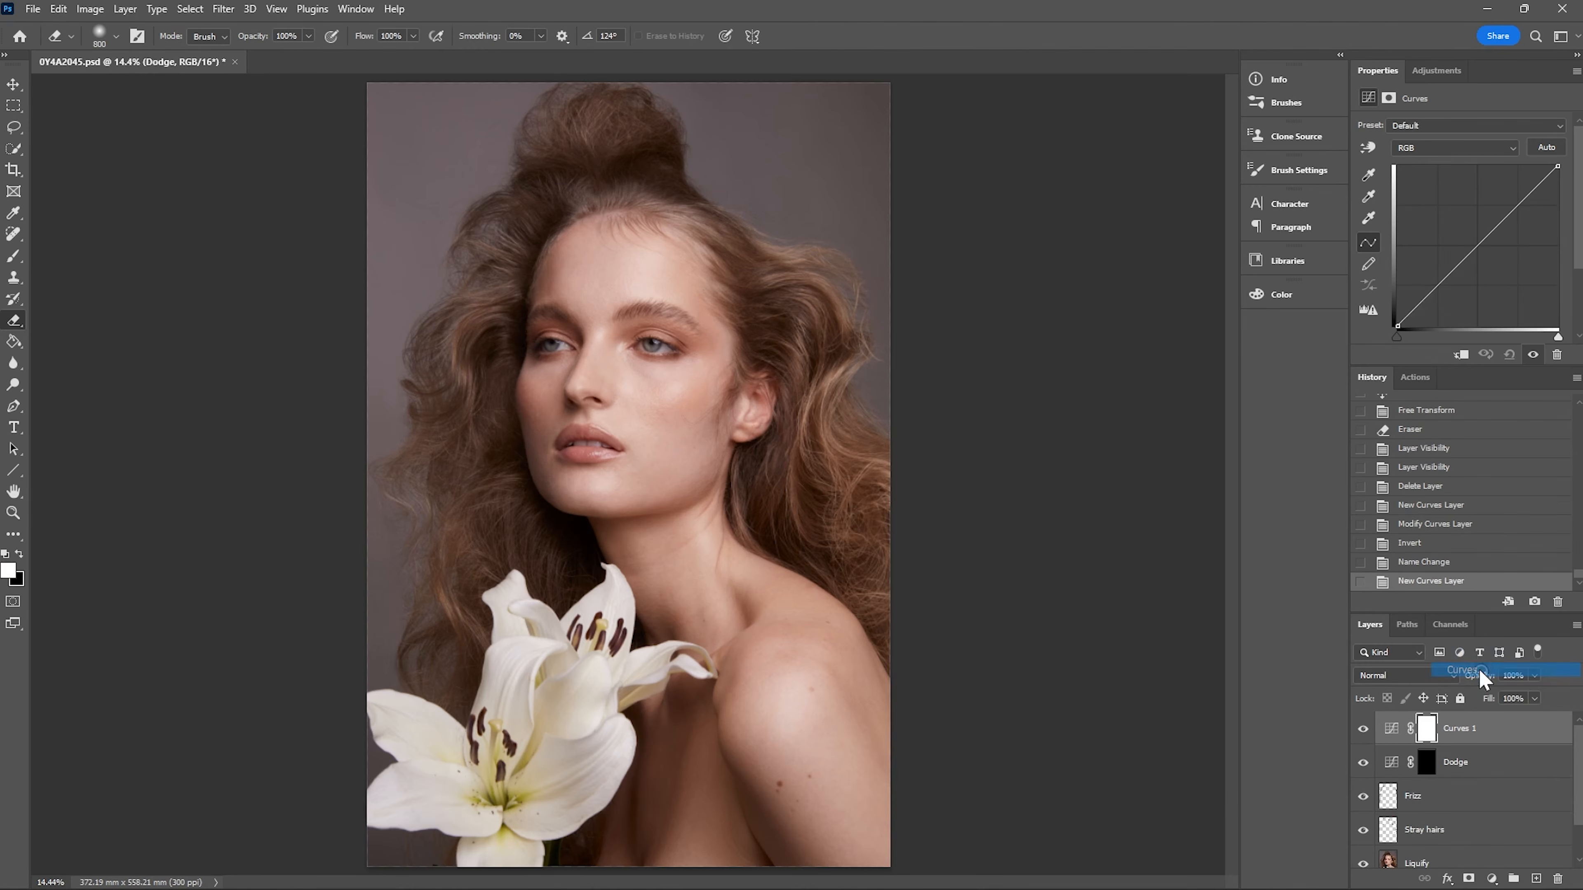
left_click_drag(1489, 232, 1495, 255)
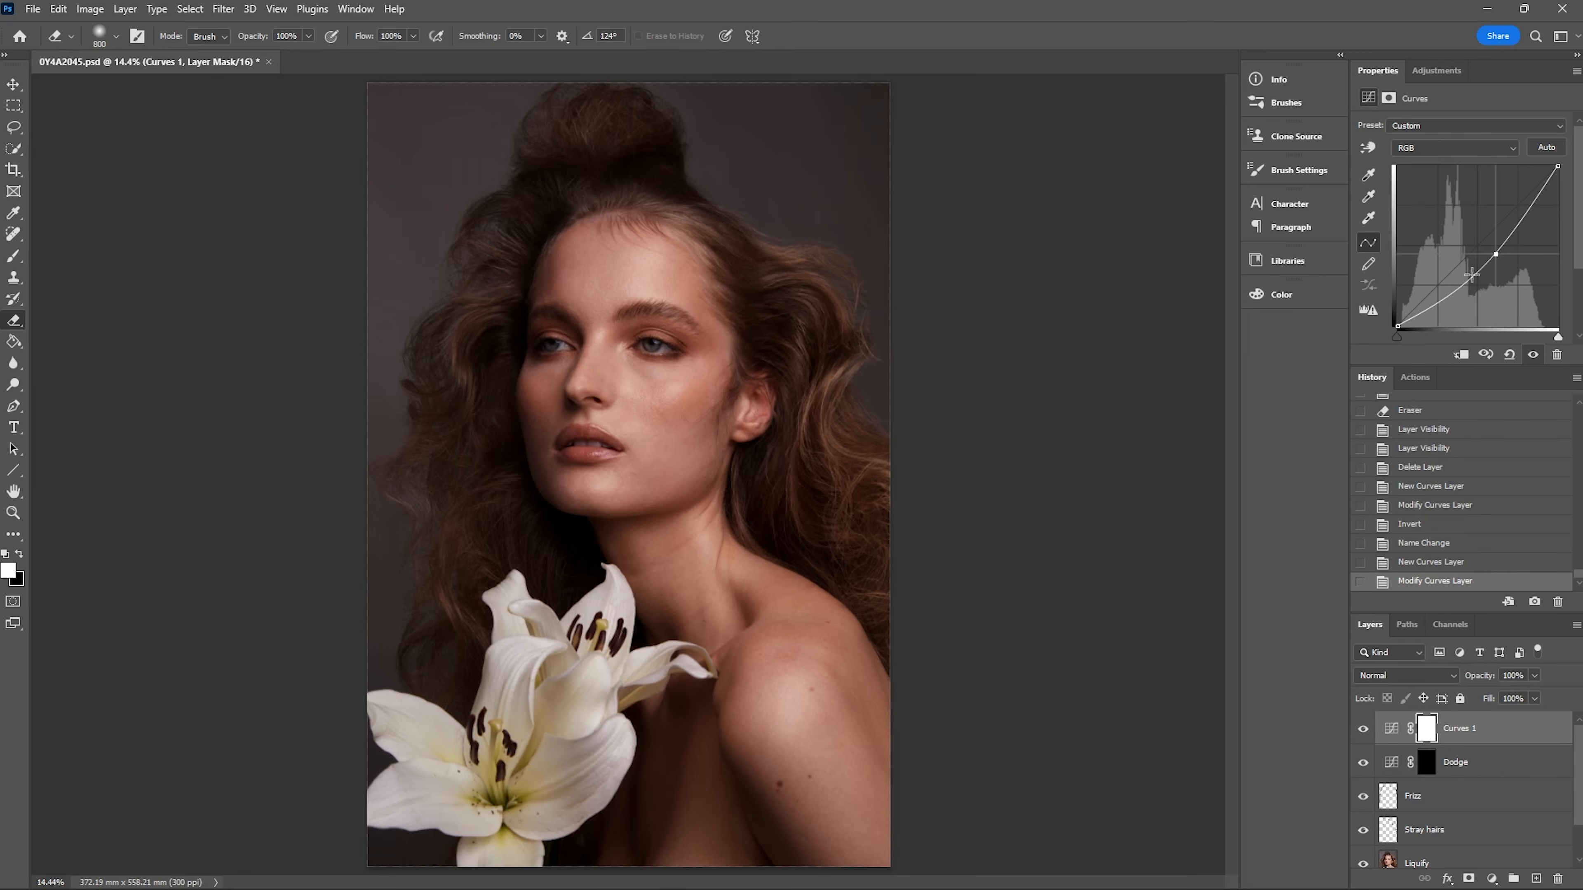
Step: Invert the new Curves layer's mask to black and rename the layer Burn
key("ctrl+i")
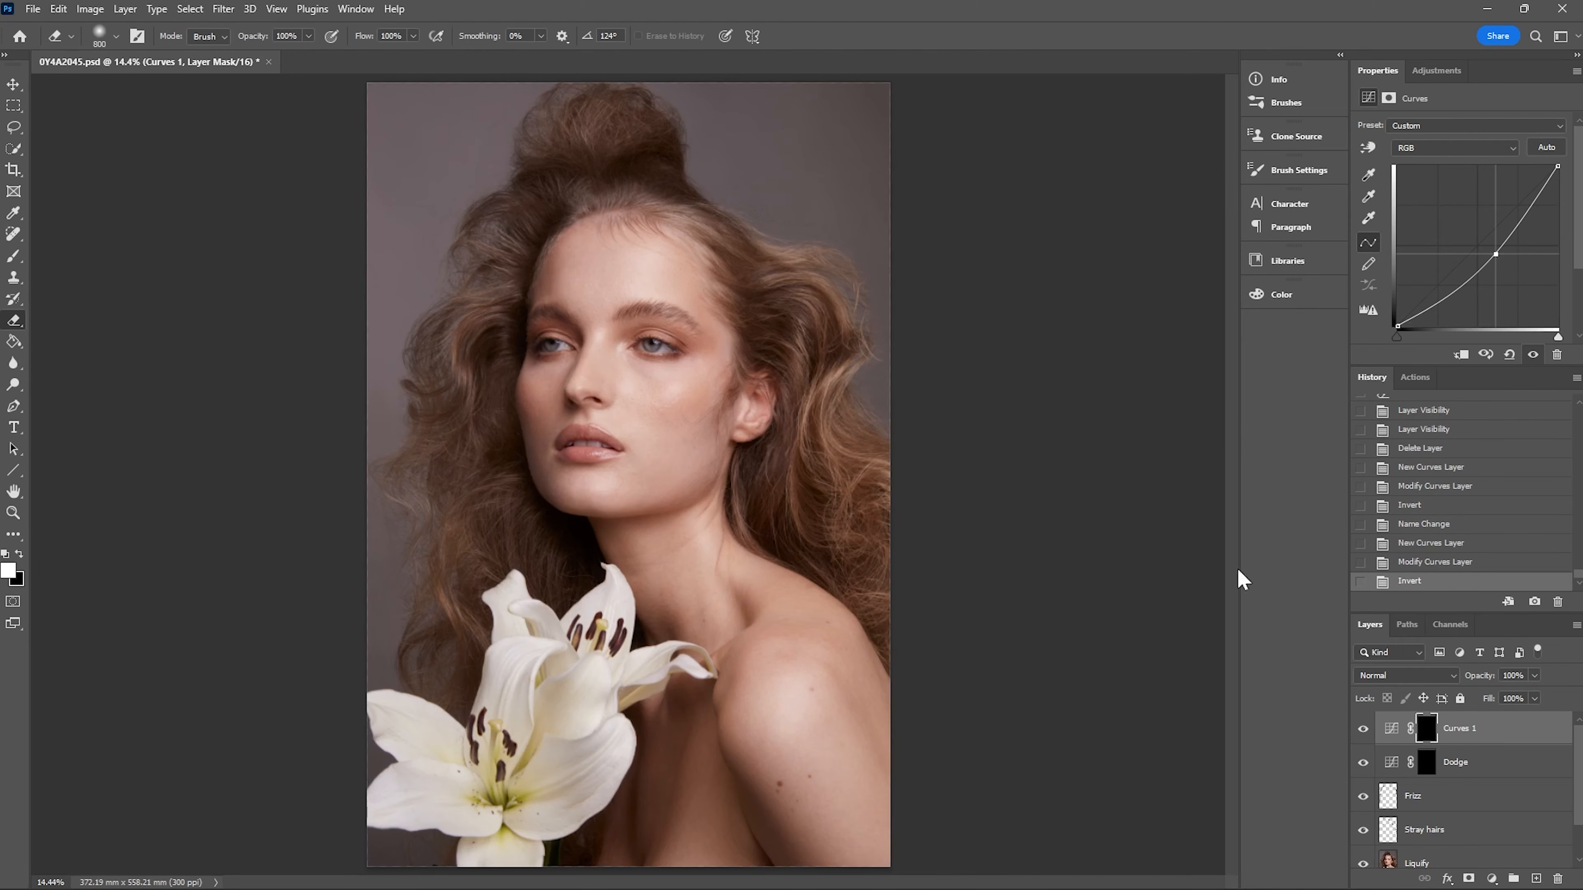
double_click(1461, 728)
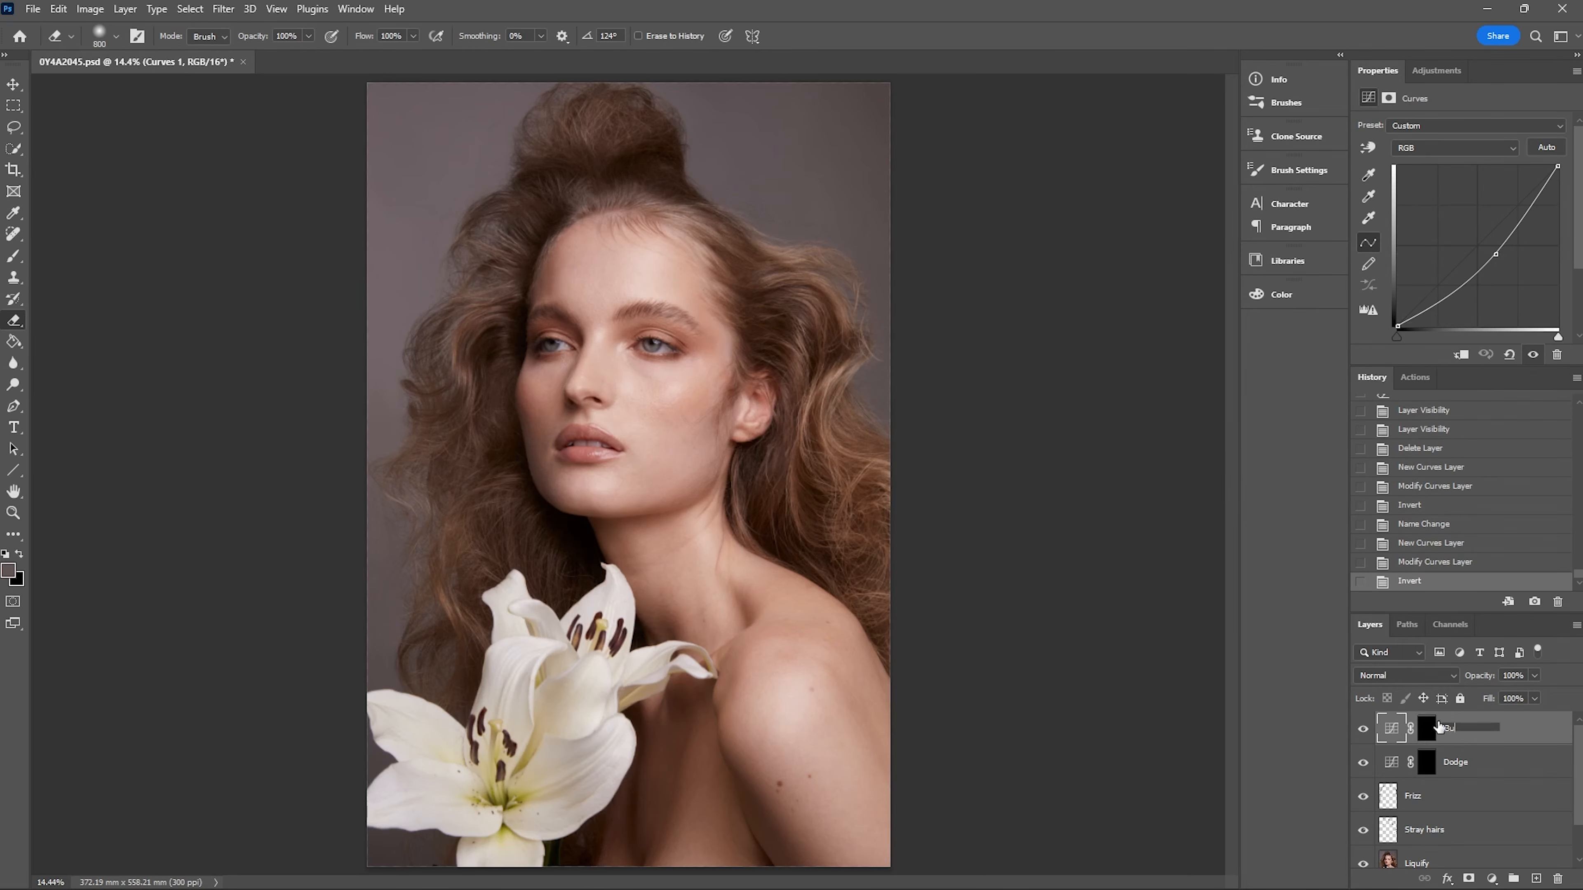
type("Burn")
key("Return")
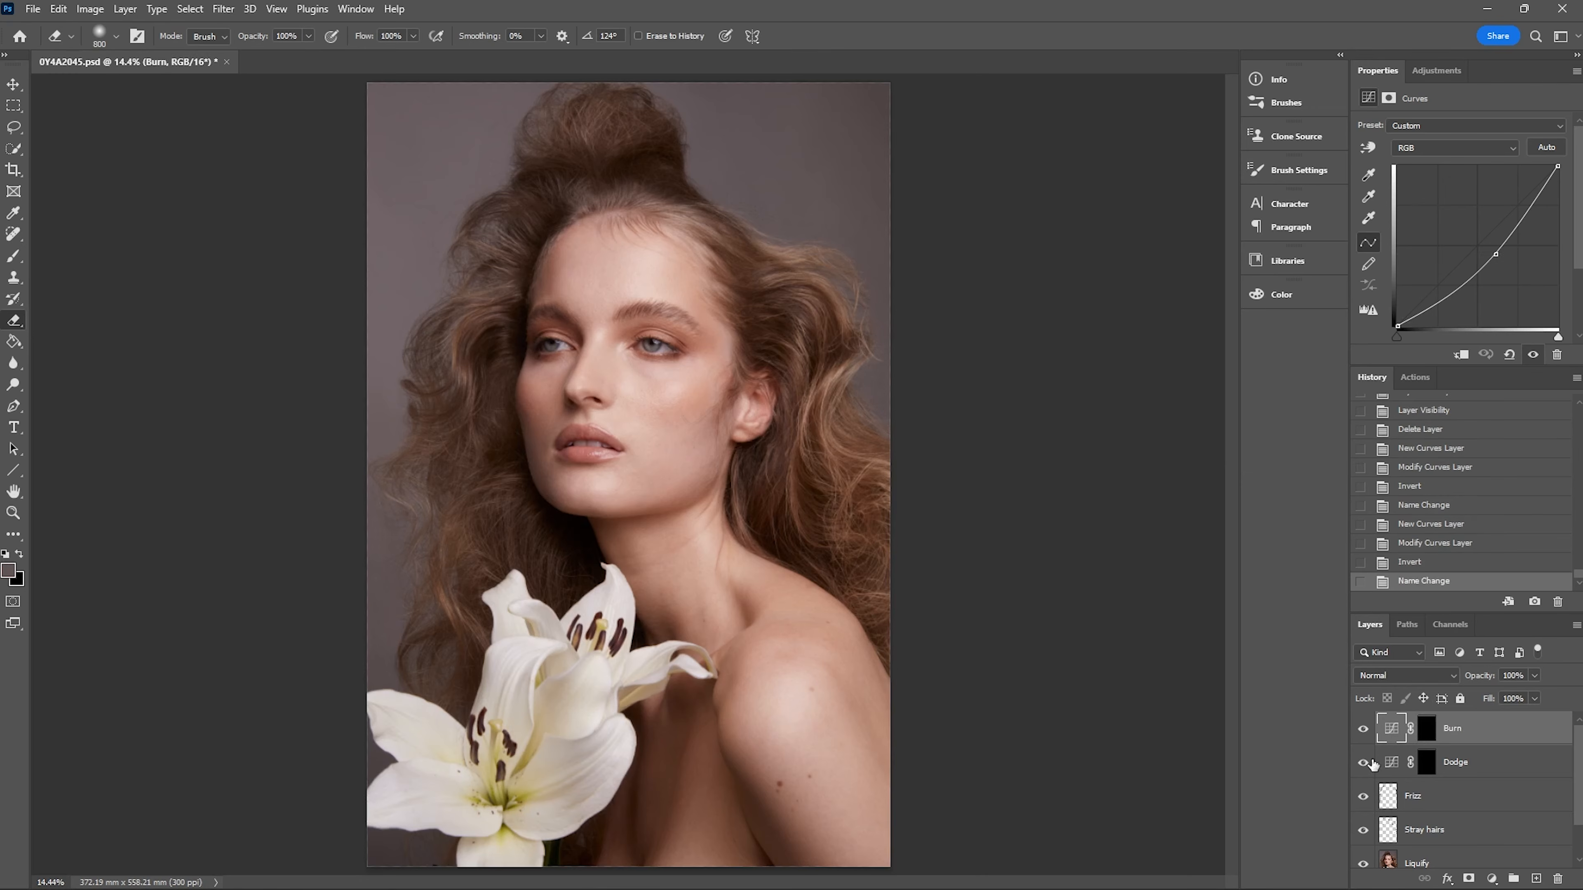
Step: Target the Dodge layer's mask, set the Brush to 275 px with 1% flow, and check its Transfer settings
left_click(1444, 768)
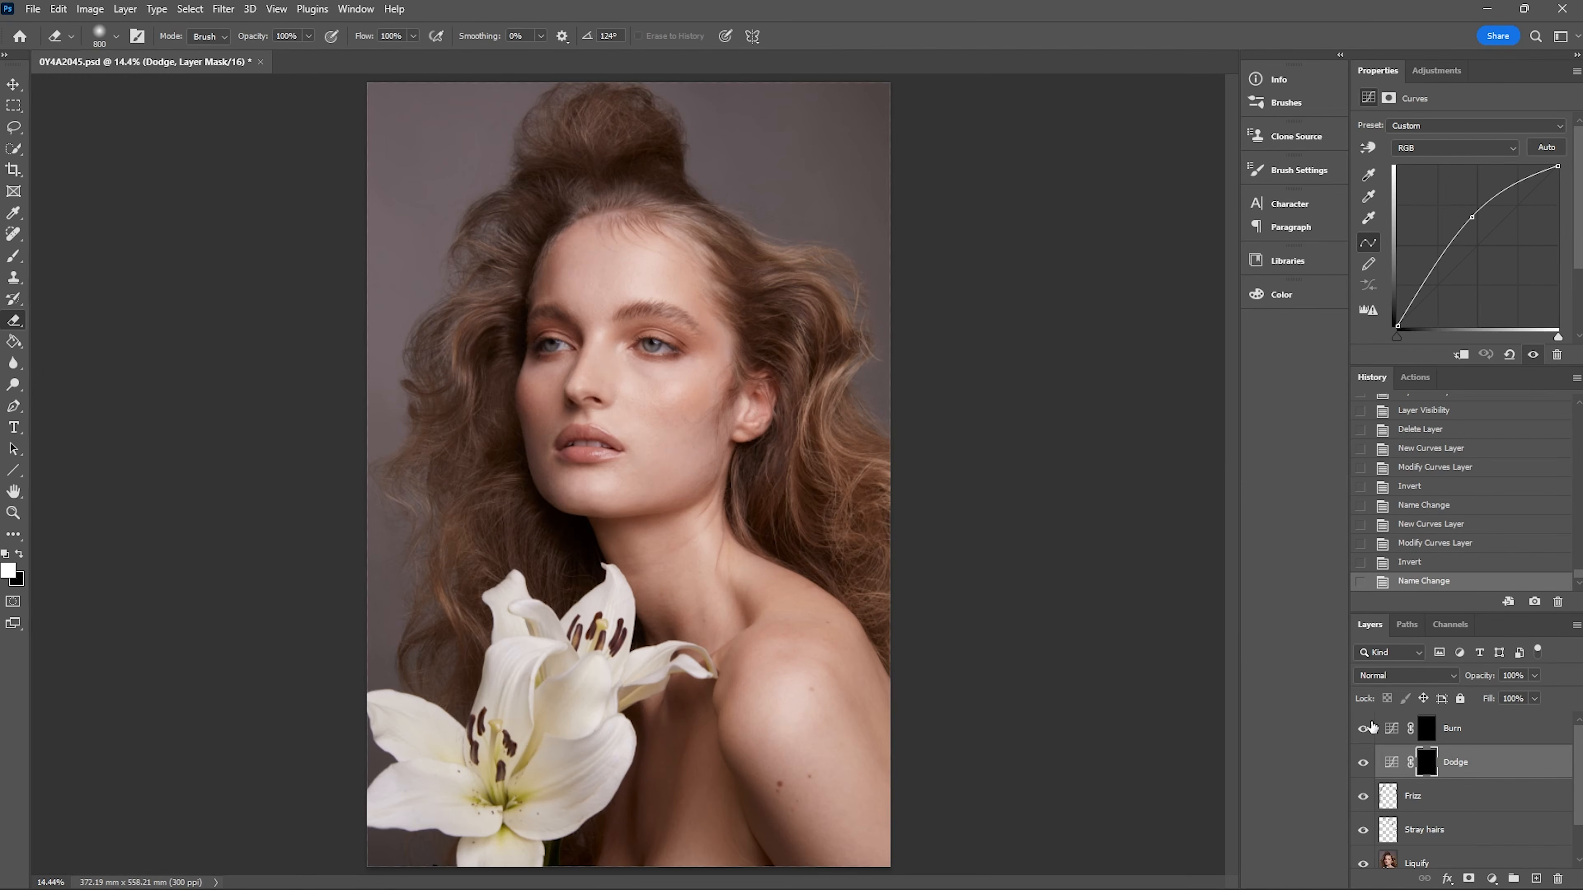
left_click(13, 256)
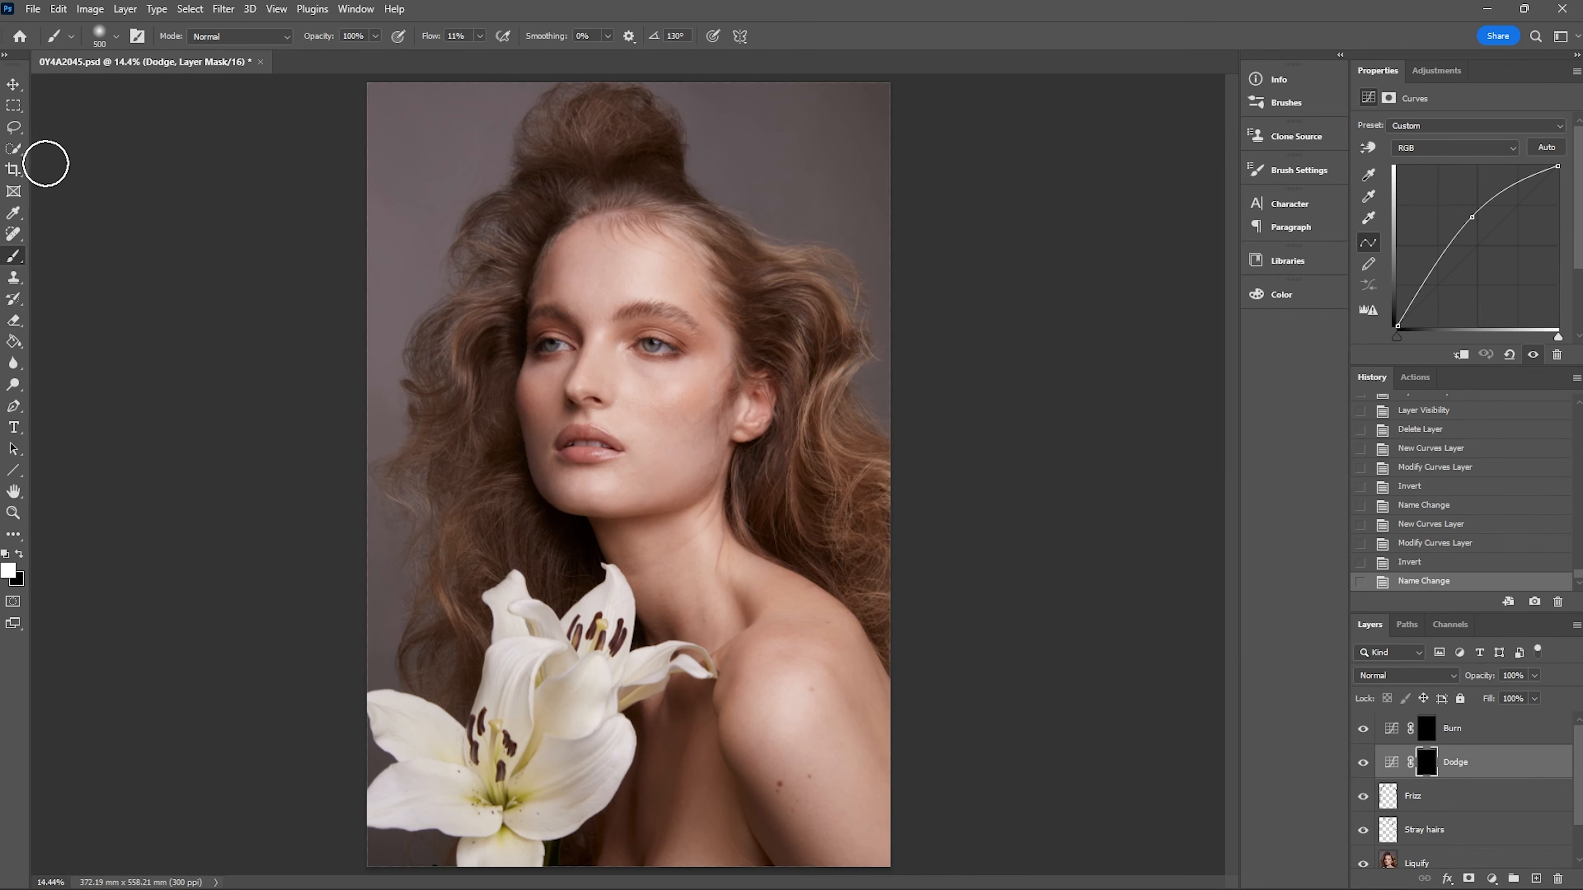
left_click(480, 36)
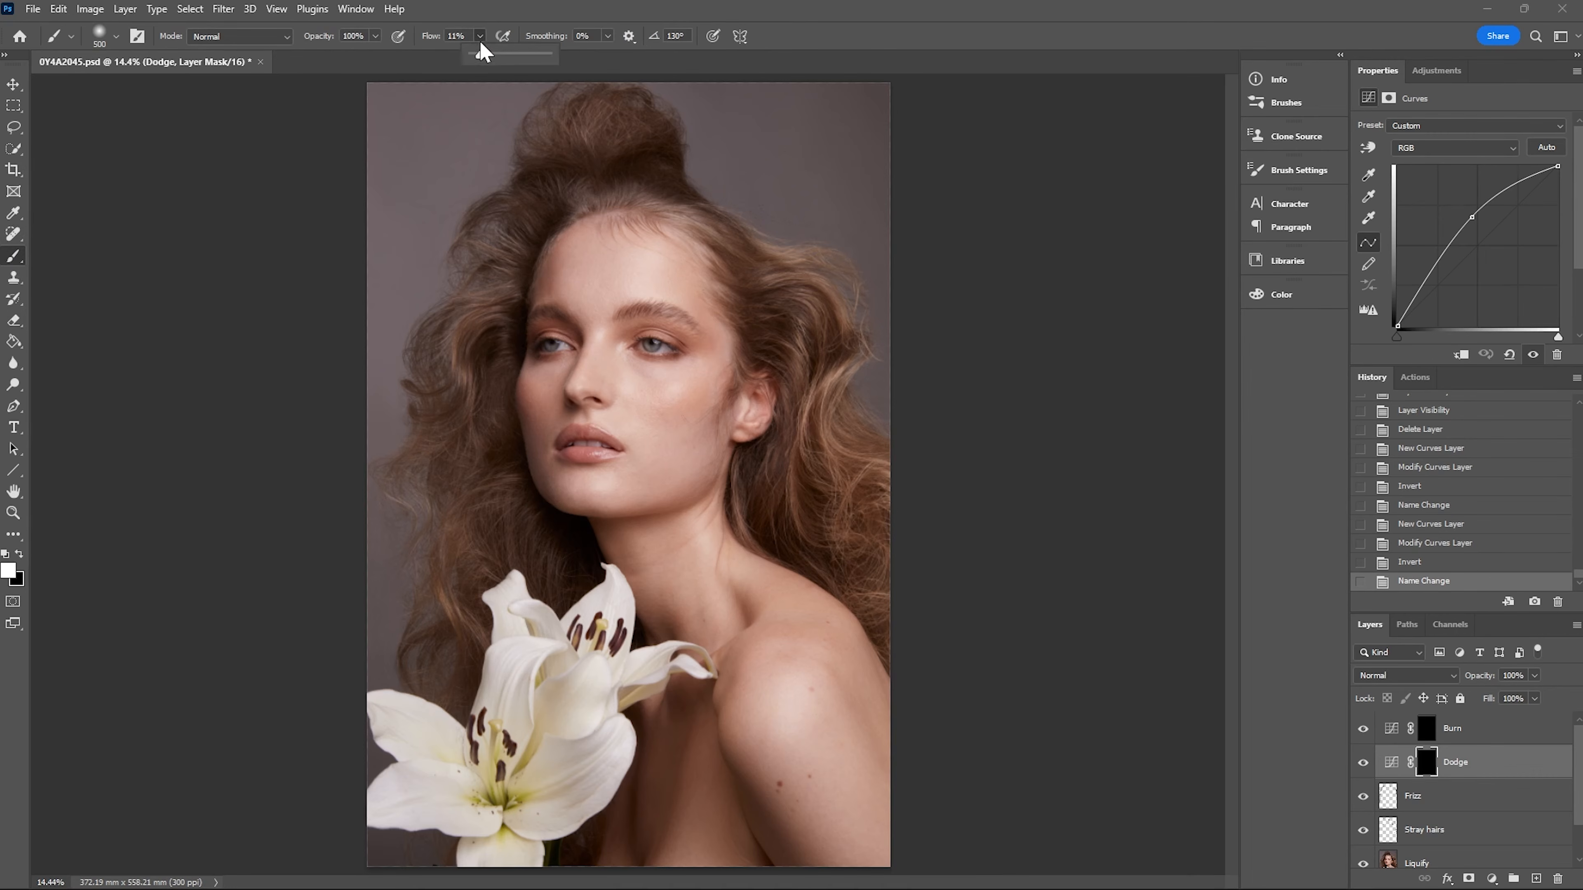
left_click_drag(480, 54, 462, 56)
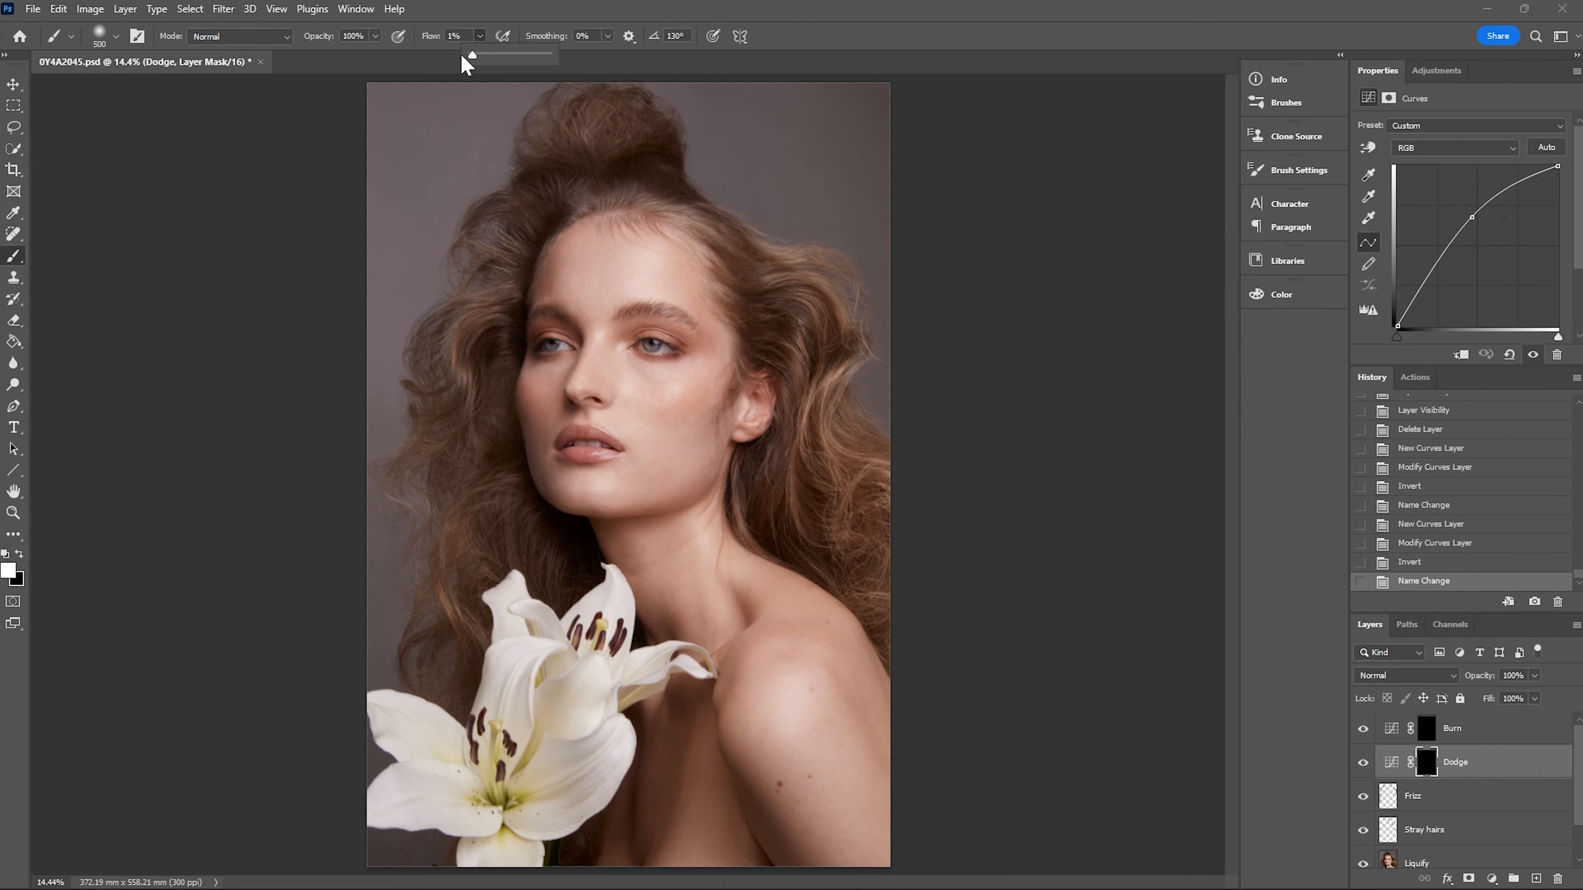
left_click(117, 37)
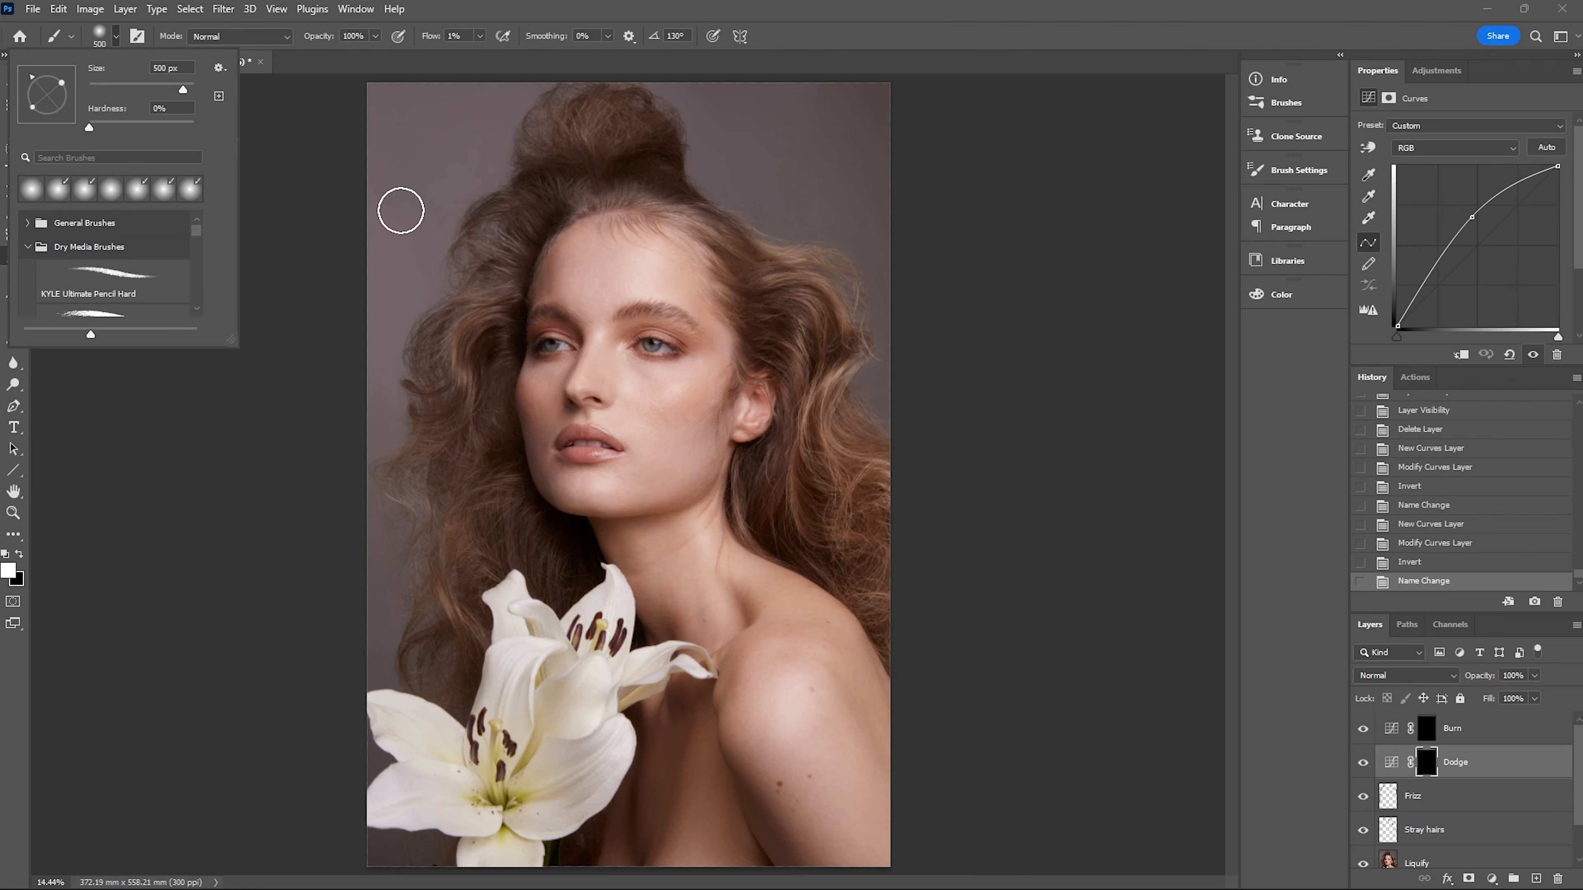
left_click_drag(173, 83, 166, 84)
key("Return")
left_click(1288, 174)
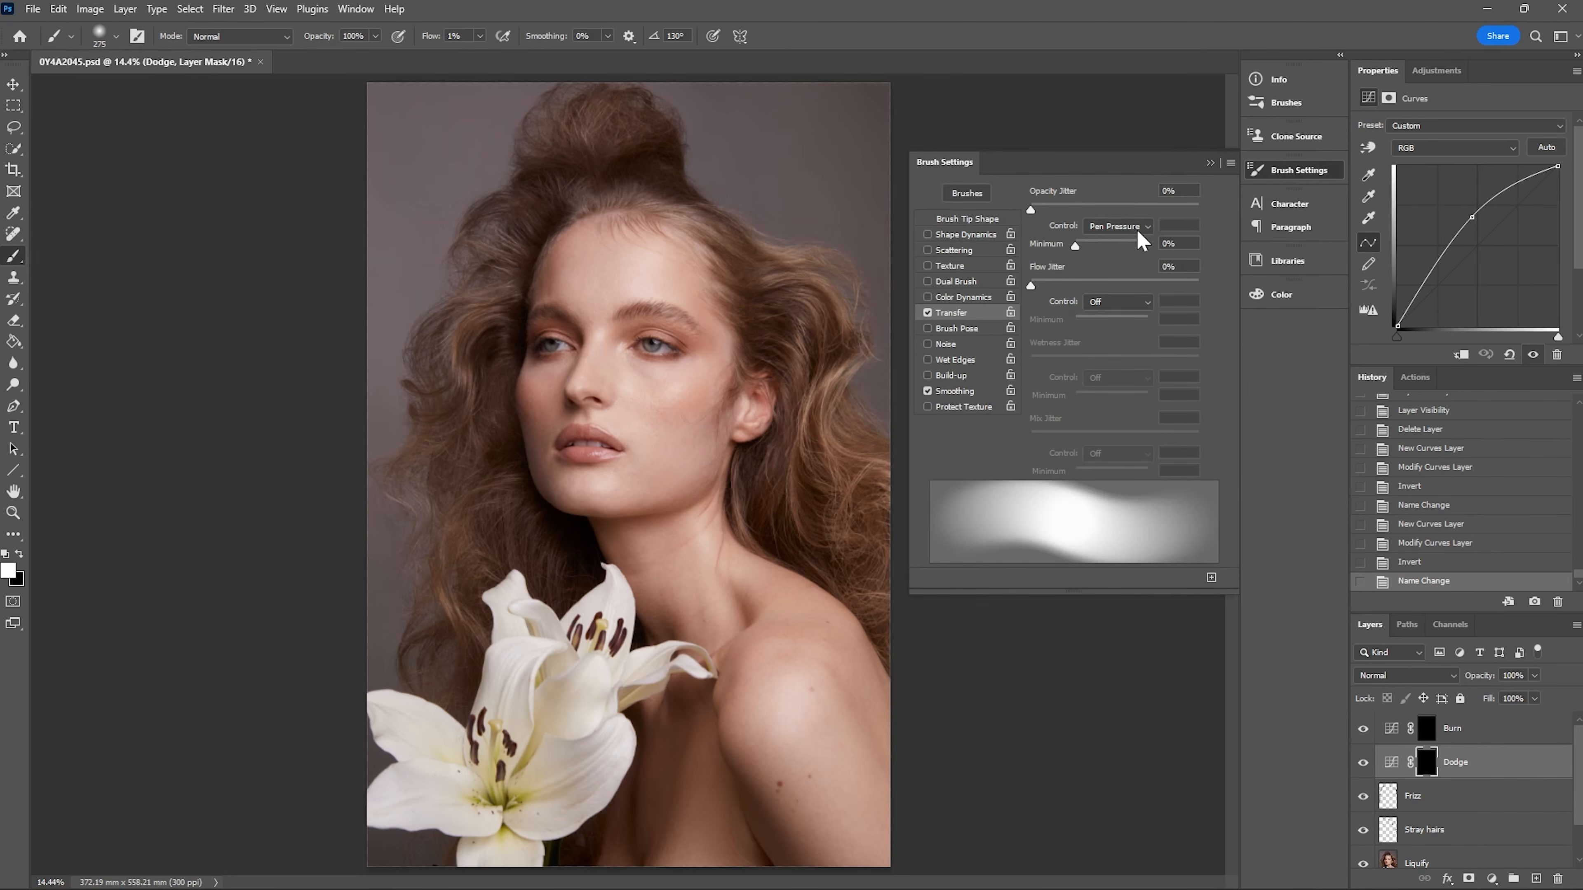
left_click(1291, 176)
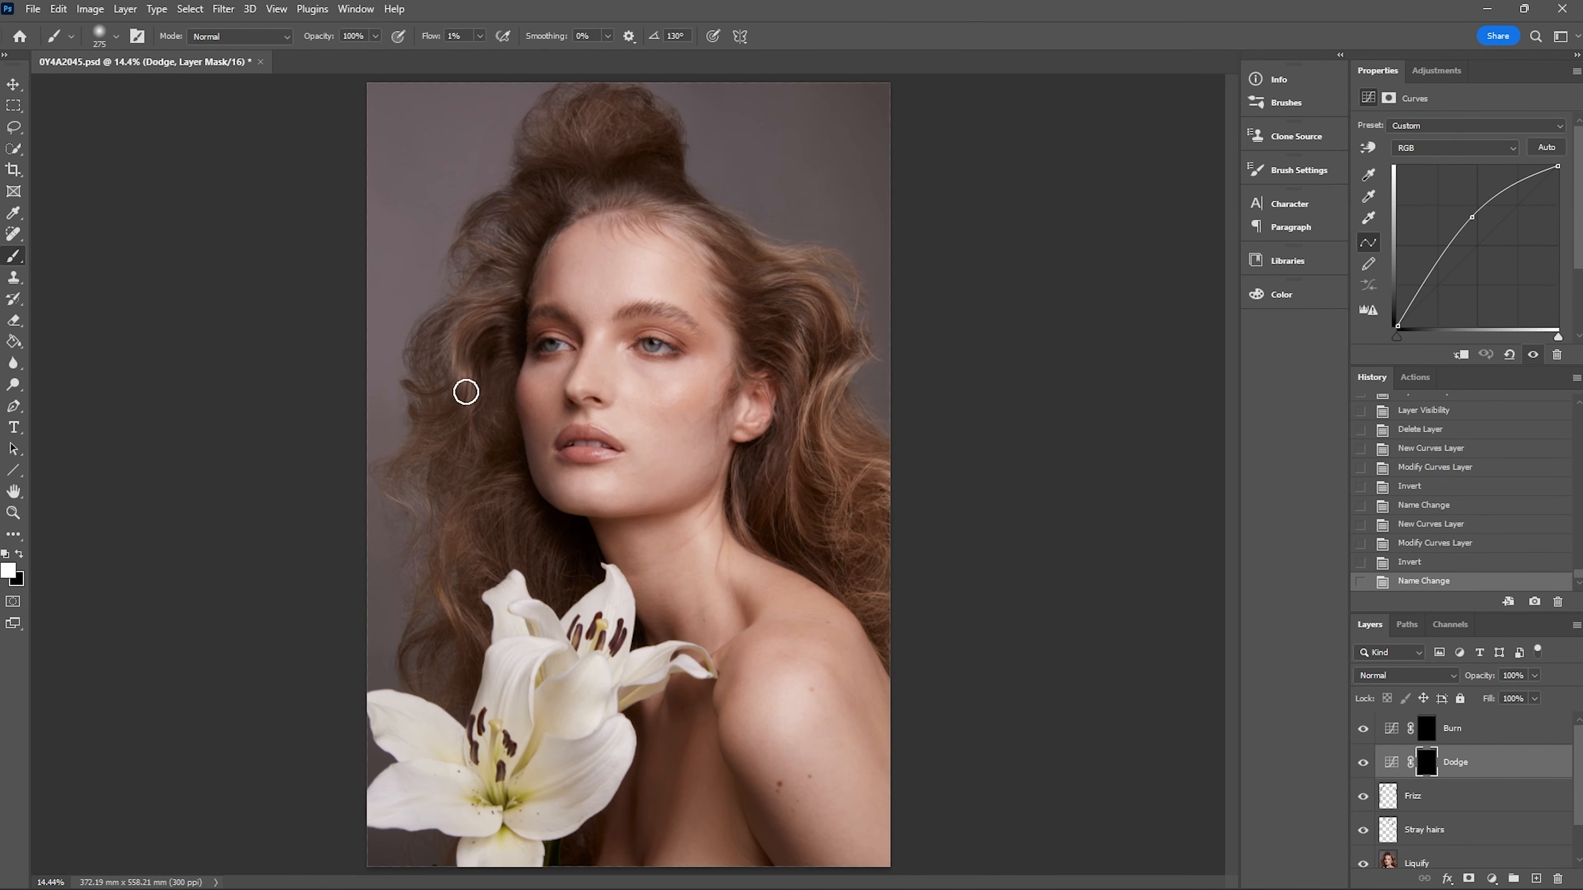
Step: Paint white on the Dodge mask over the highlights of the waves and top bun to brighten them
left_click_drag(467, 387, 473, 406)
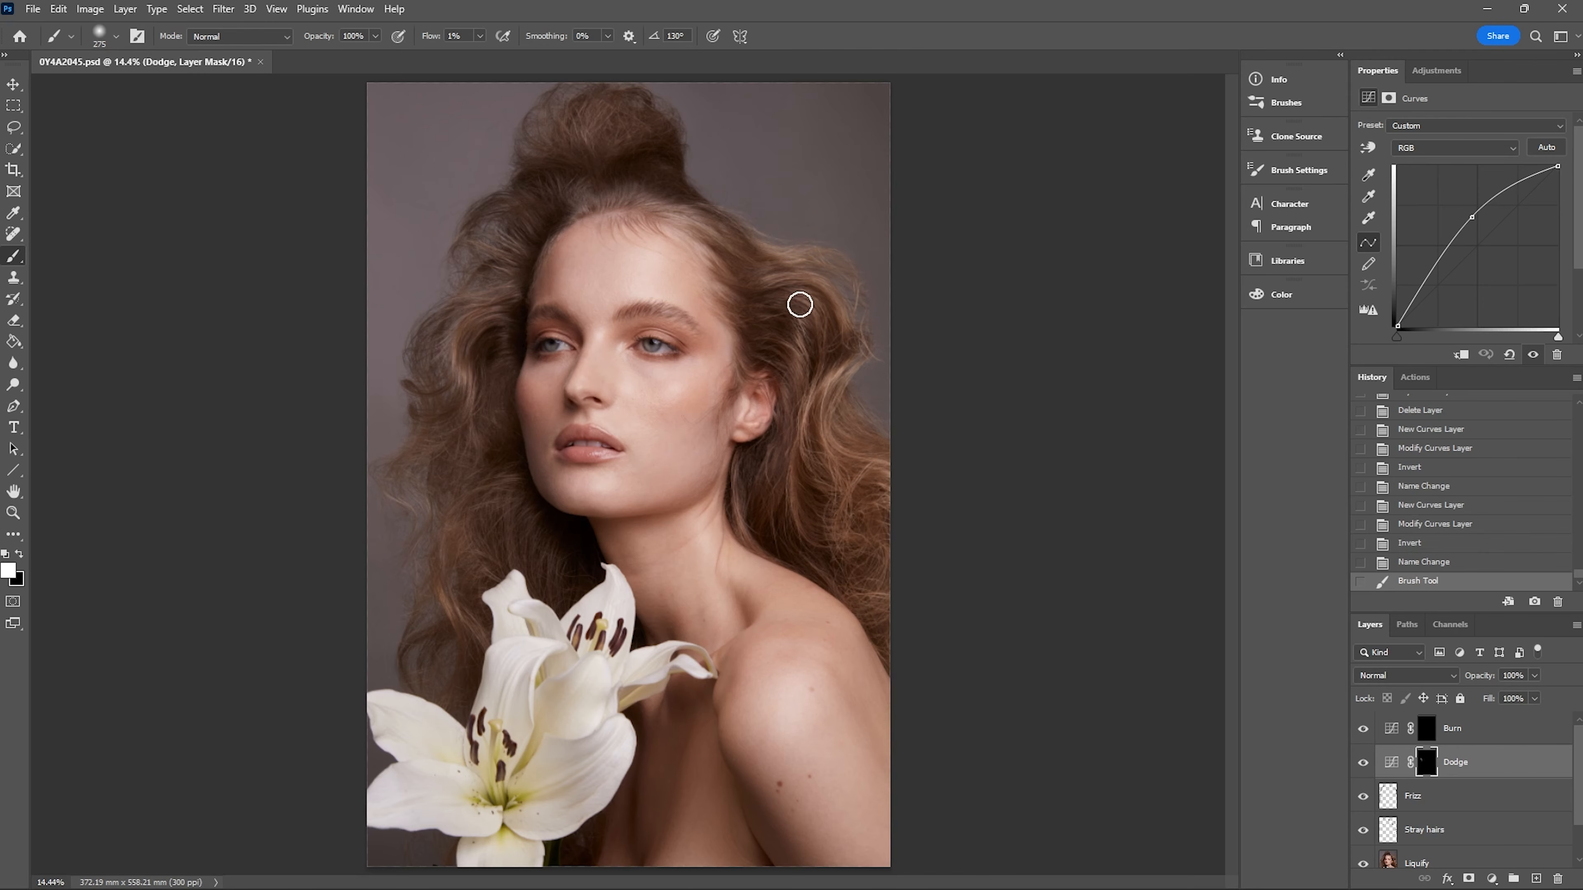
mouse_move(792, 391)
left_mouse_down()
mouse_move(813, 305)
mouse_move(764, 254)
left_mouse_up()
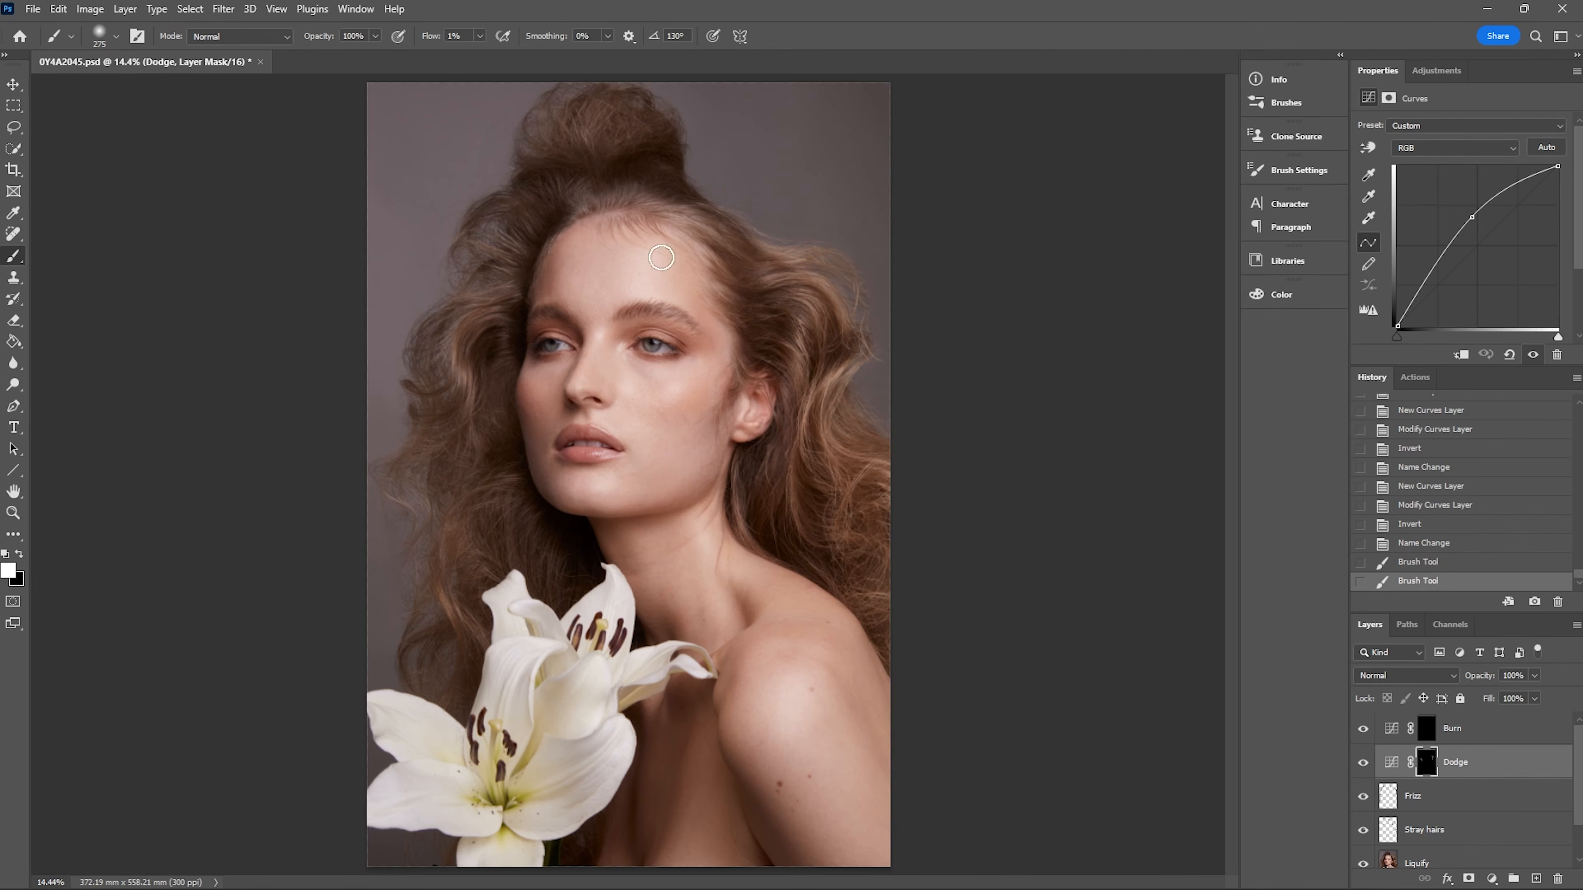
left_click_drag(492, 304, 481, 347)
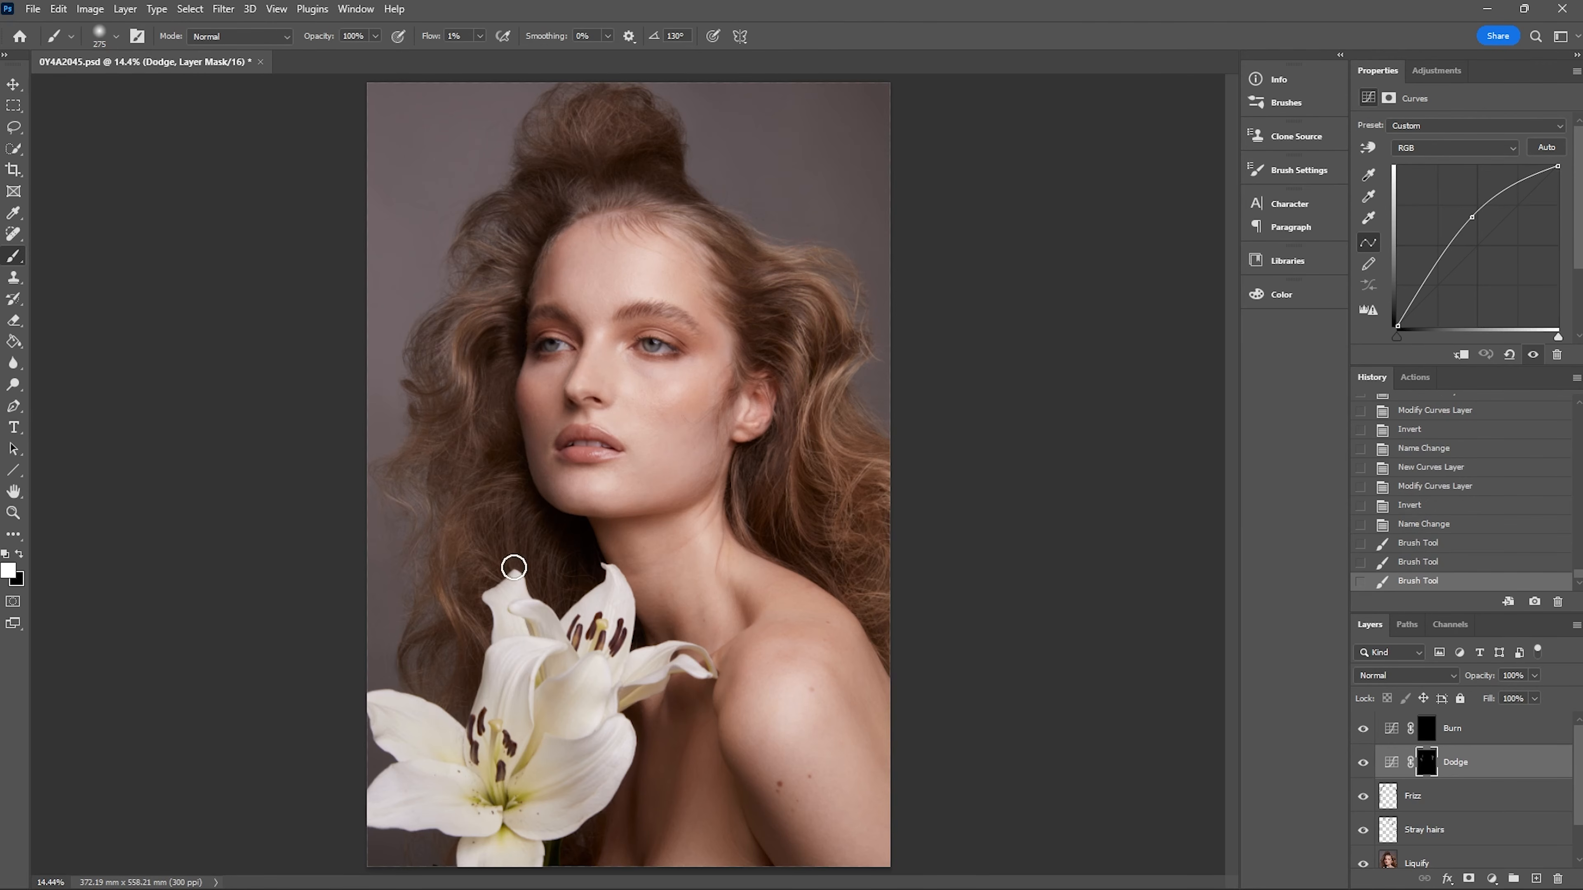
left_click_drag(465, 604, 466, 640)
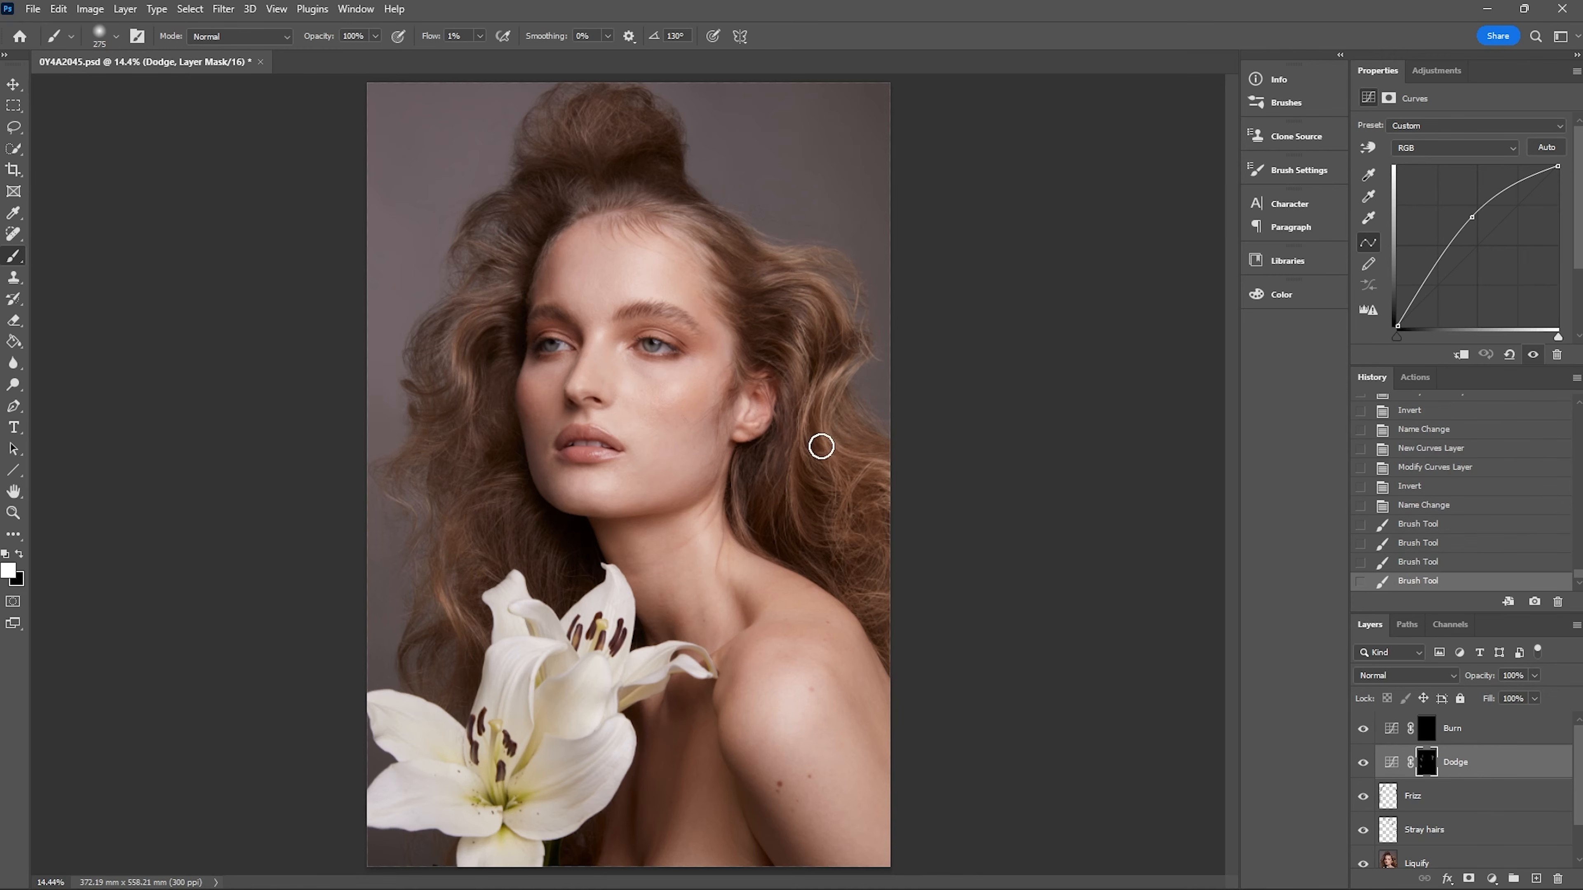
mouse_move(847, 464)
left_mouse_down()
mouse_move(876, 470)
mouse_move(802, 537)
left_mouse_up()
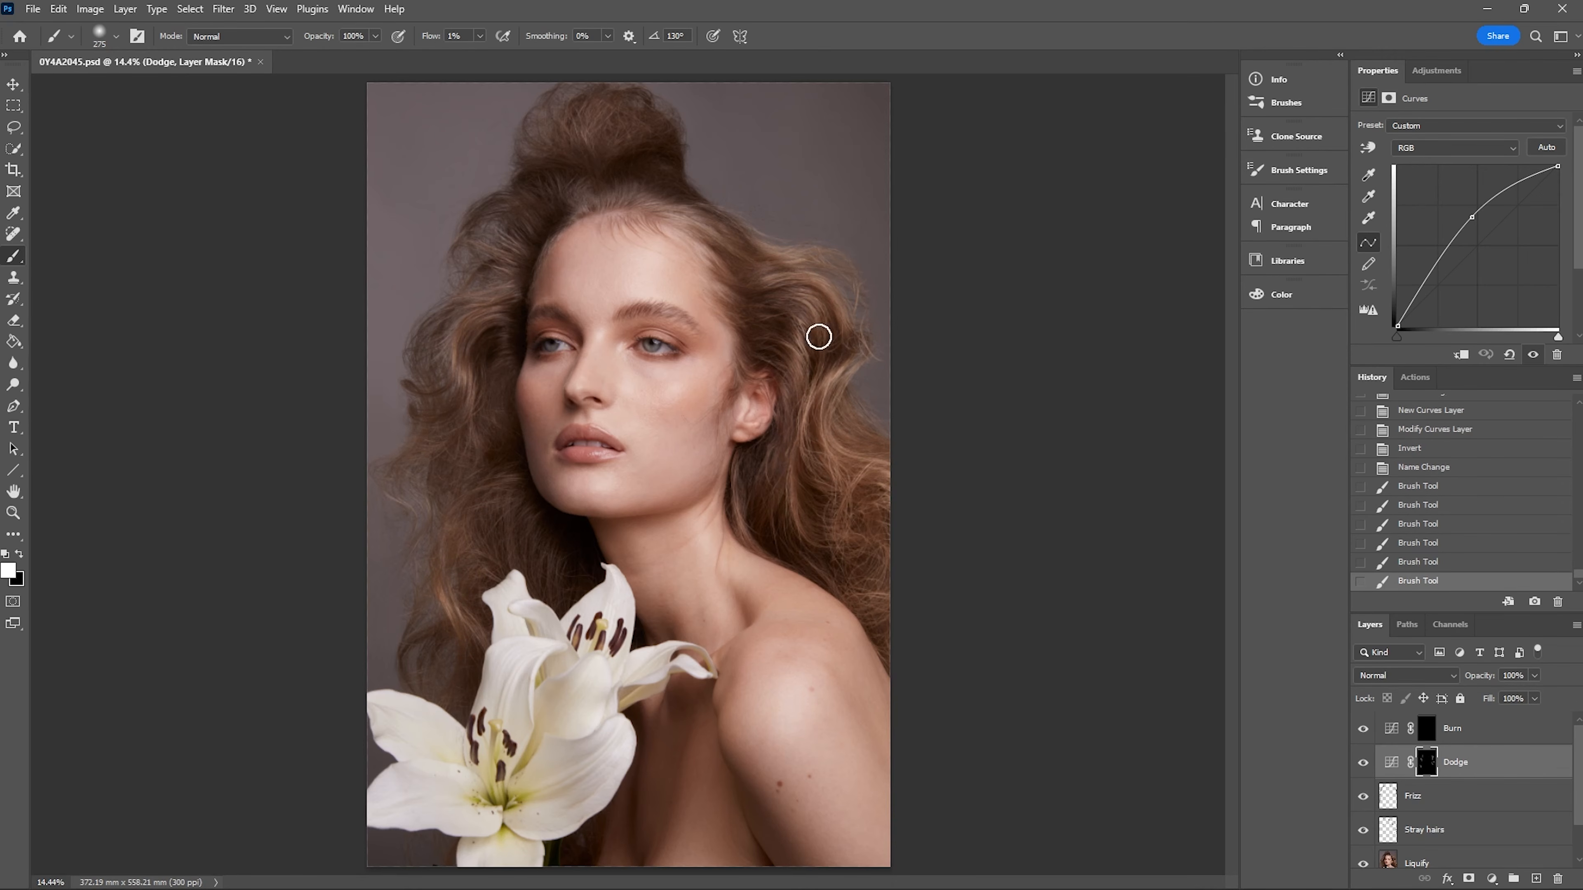
left_click_drag(797, 453, 783, 524)
mouse_move(775, 331)
left_mouse_down()
mouse_move(811, 291)
mouse_move(795, 269)
left_mouse_up()
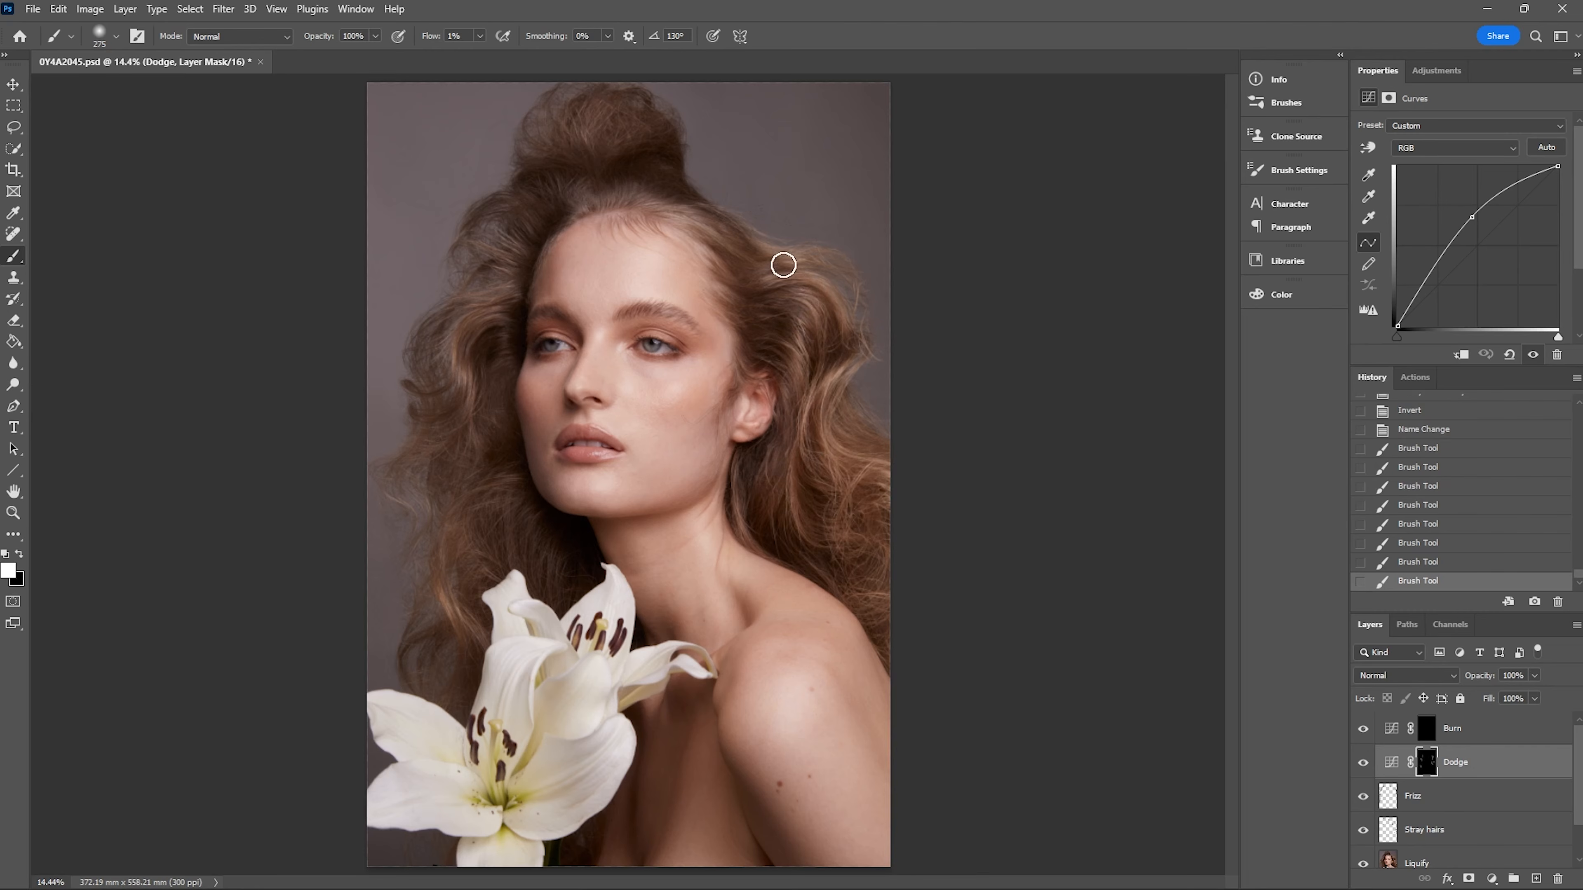
mouse_move(447, 360)
left_mouse_down()
mouse_move(462, 400)
mouse_move(463, 358)
left_mouse_up()
left_click_drag(486, 277, 513, 251)
left_click_drag(592, 132, 598, 116)
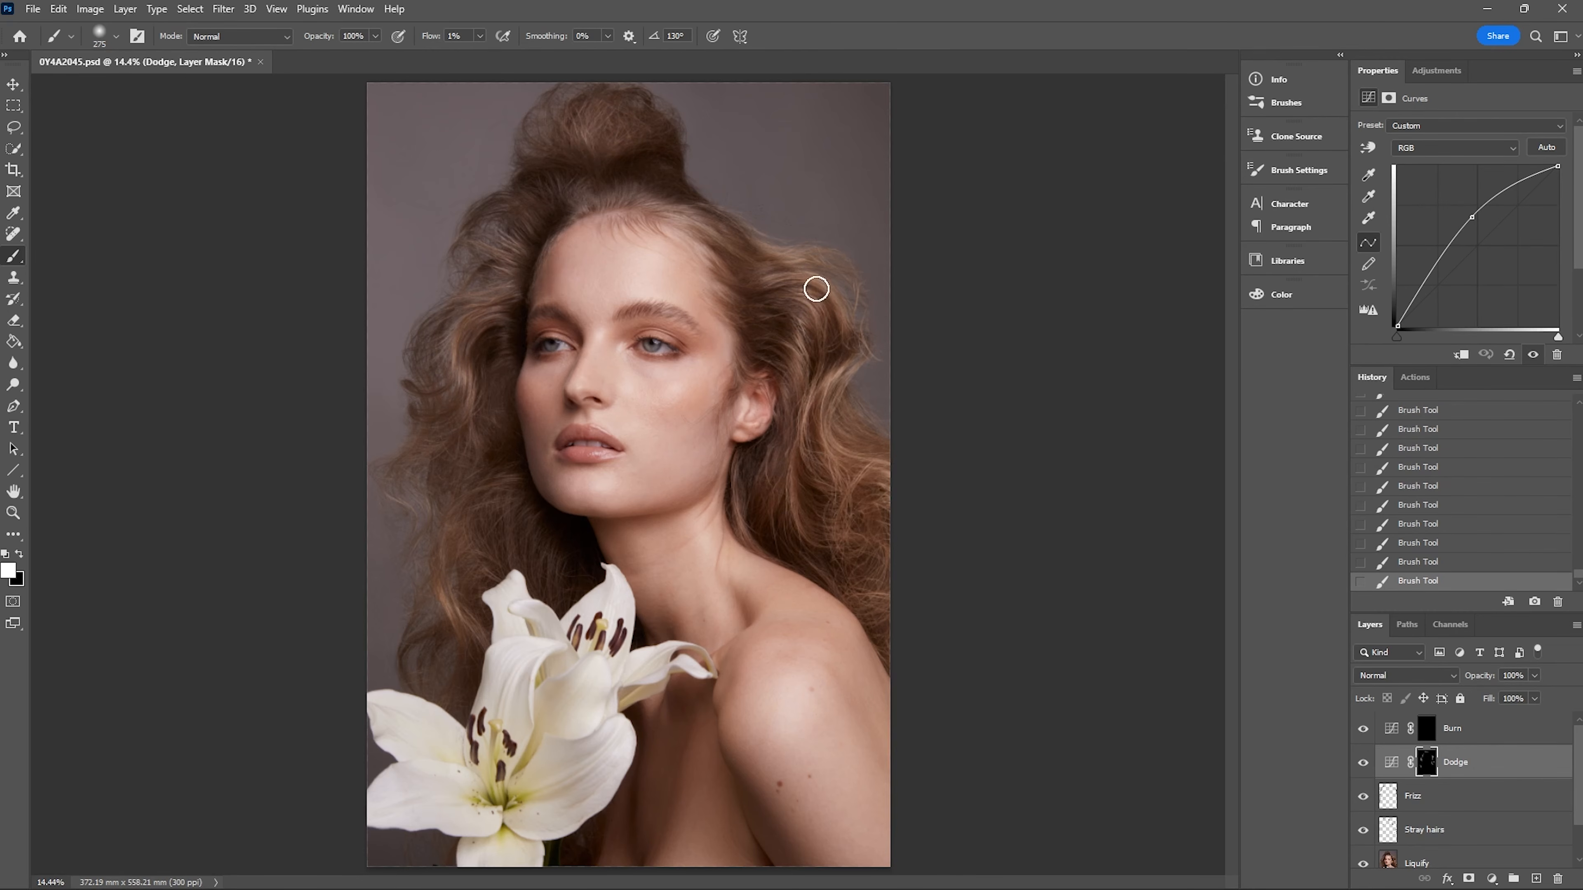
left_click_drag(434, 440, 408, 476)
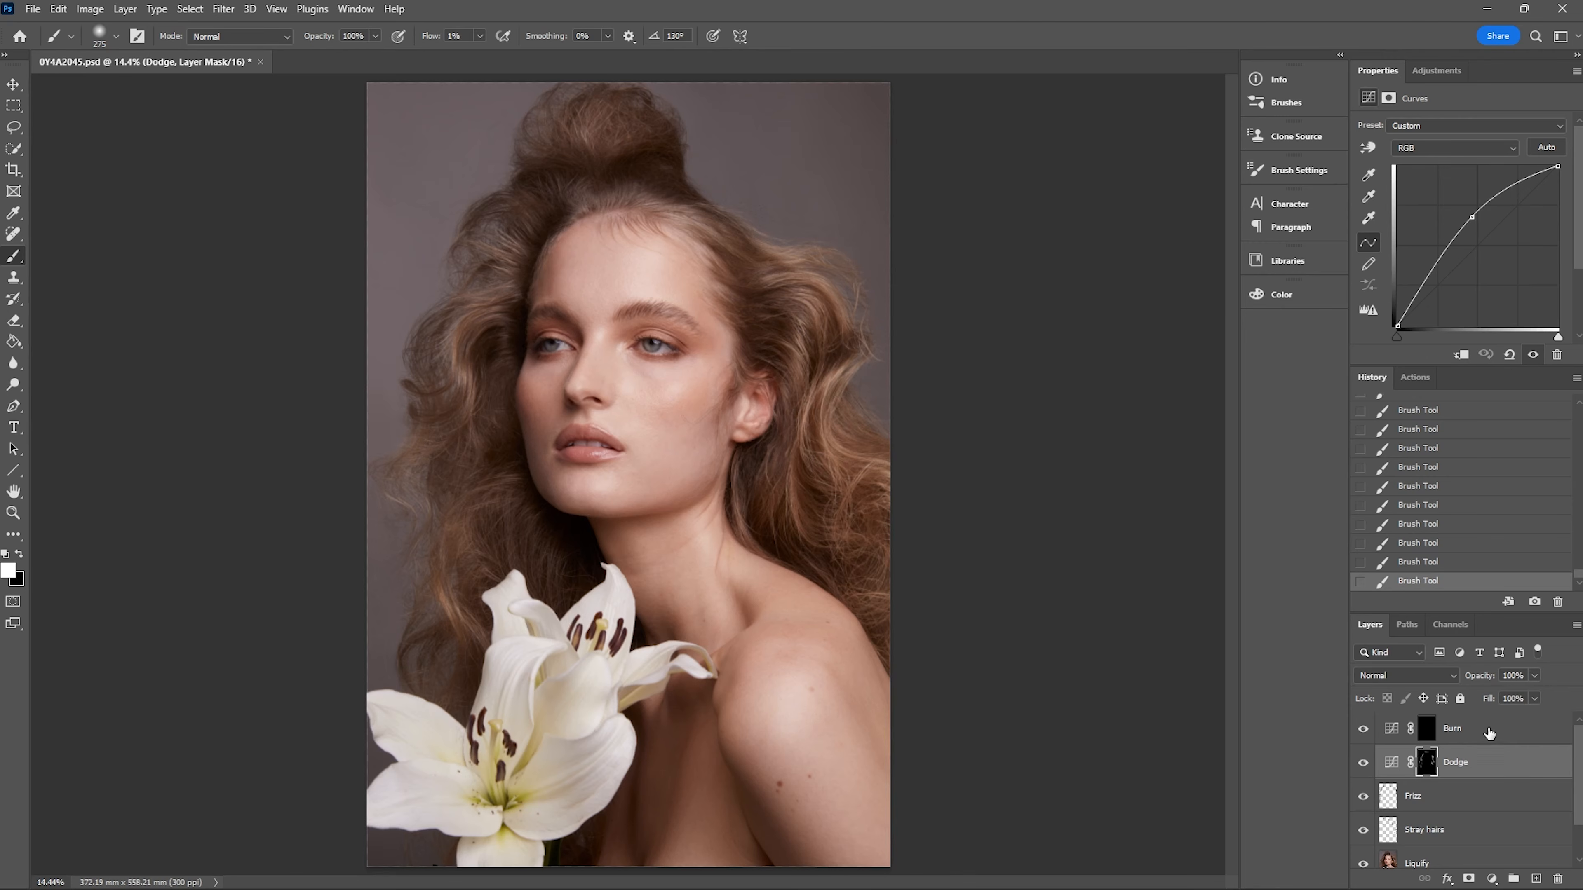
Step: Paint on the Burn mask to darken the hair above the shoulder, and compare with the layer hidden and shown
left_click(1426, 723)
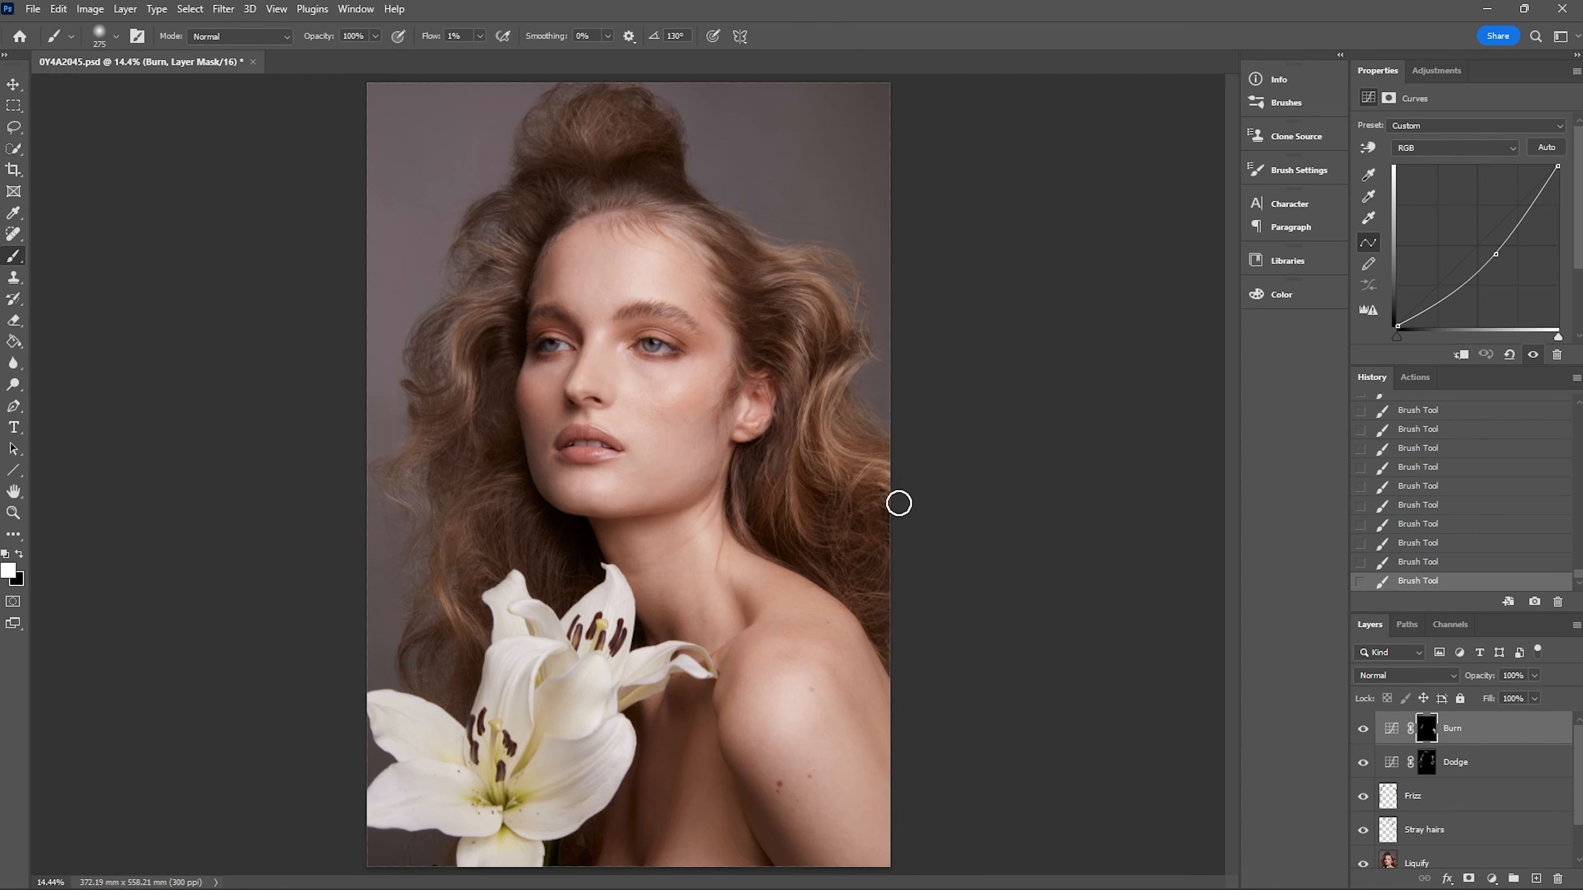
left_click(1364, 729)
left_click(1364, 730)
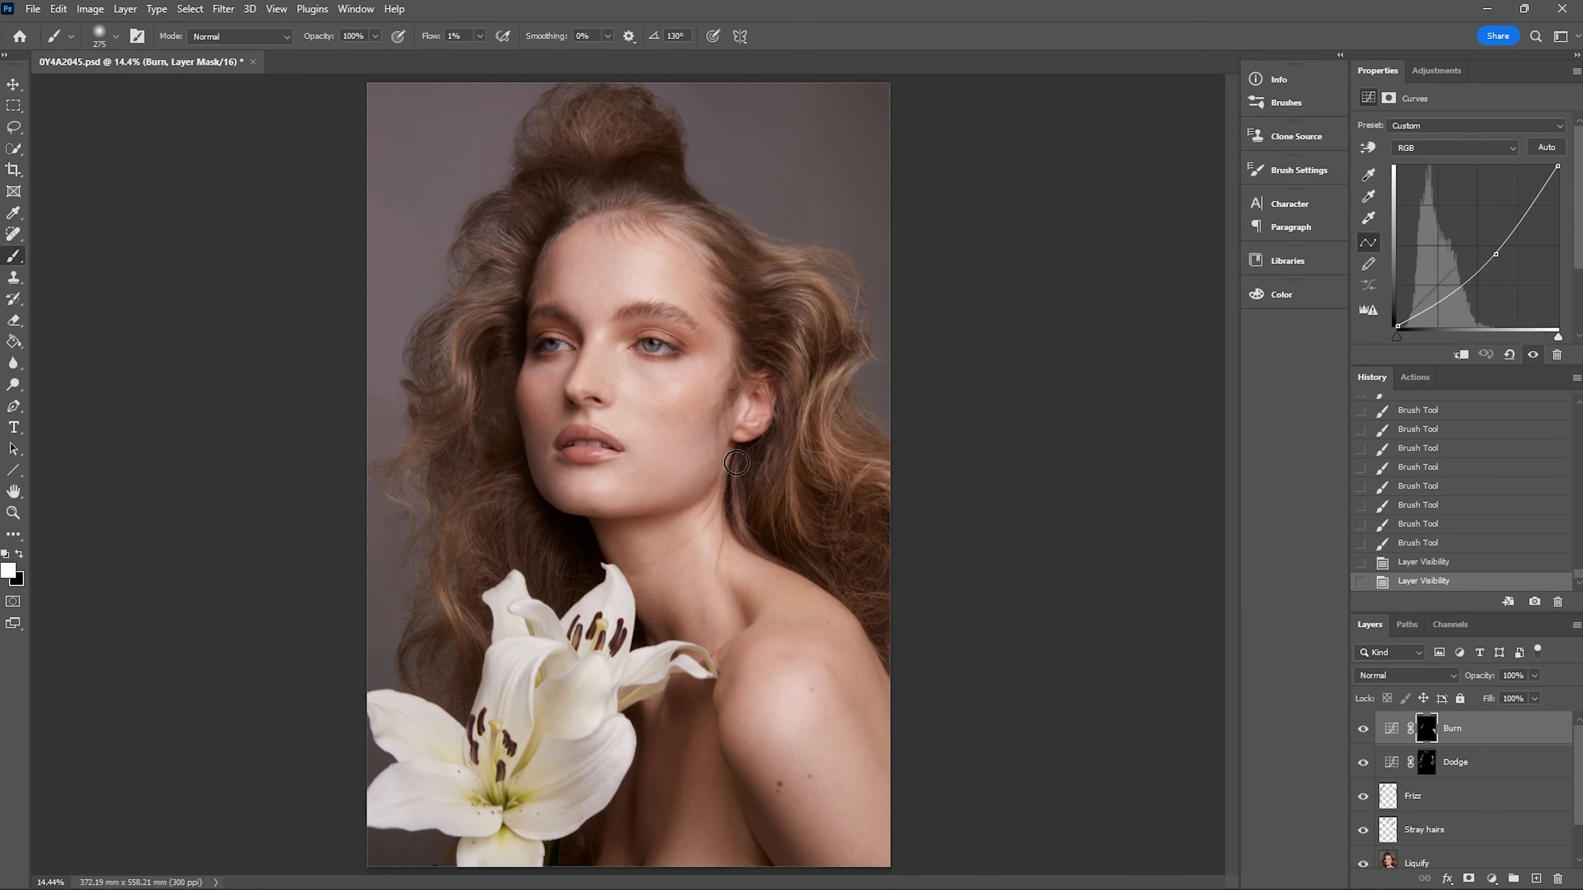
Step: Paint white on the Burn mask over the hair shadows on both sides of the face and in the bun
mouse_move(506, 487)
left_mouse_down()
mouse_move(470, 499)
mouse_move(456, 530)
left_mouse_up()
mouse_move(519, 329)
left_mouse_down()
mouse_move(444, 325)
mouse_move(430, 361)
left_mouse_up()
left_click_drag(524, 227, 505, 215)
left_click_drag(604, 158, 655, 146)
mouse_move(809, 352)
left_mouse_down()
mouse_move(746, 351)
mouse_move(866, 334)
left_mouse_up()
mouse_move(820, 406)
left_mouse_down()
mouse_move(795, 475)
mouse_move(820, 478)
mouse_move(774, 448)
mouse_move(744, 493)
mouse_move(770, 474)
left_mouse_up()
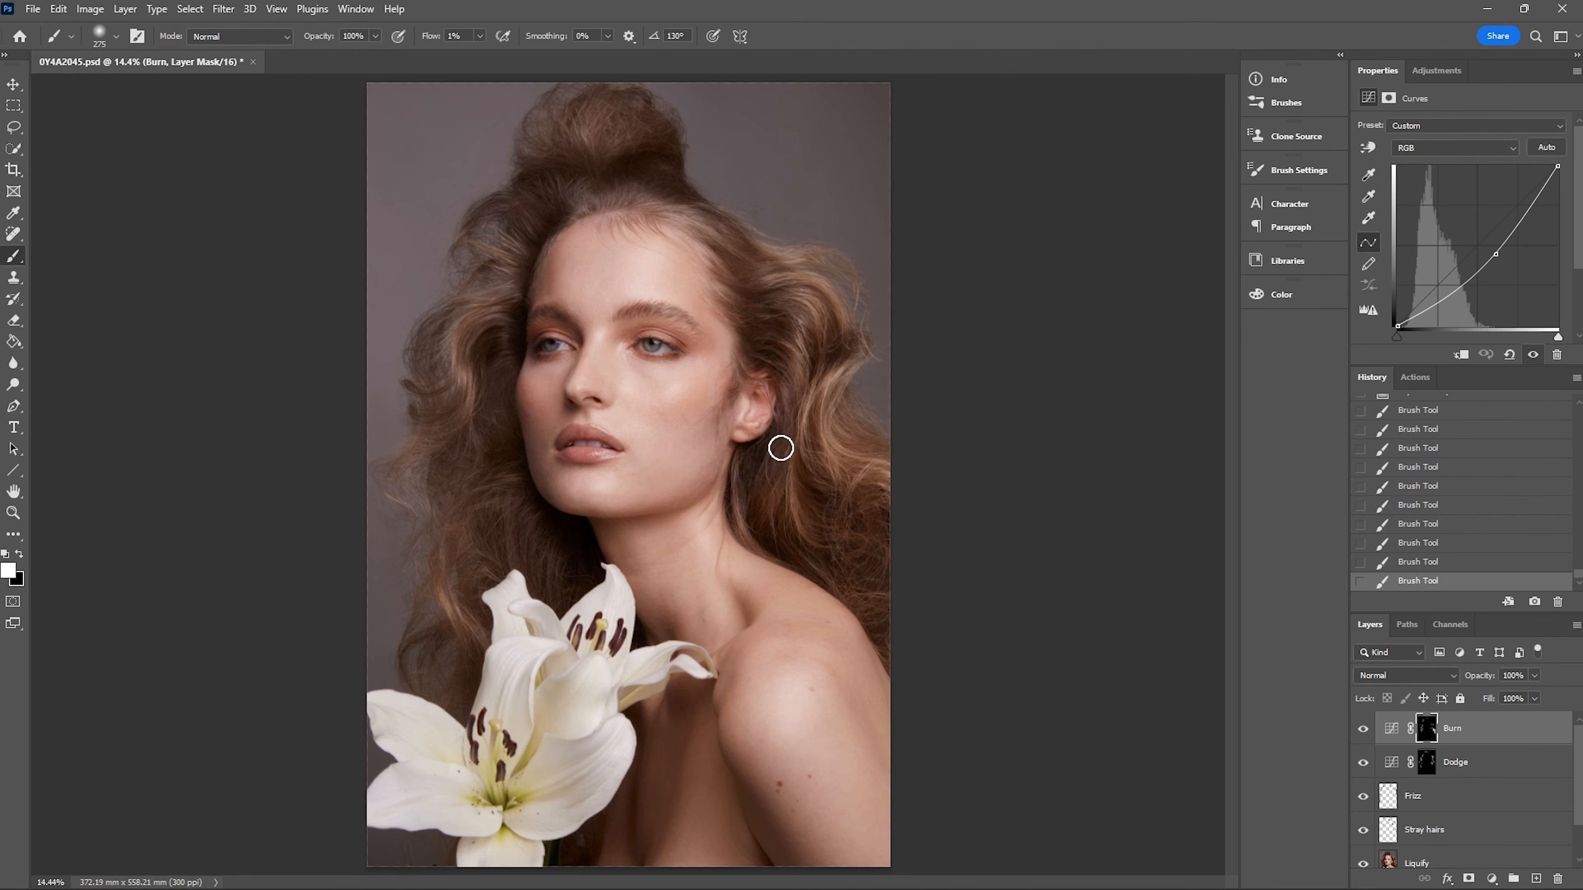
mouse_move(442, 499)
left_mouse_down()
mouse_move(490, 506)
mouse_move(501, 530)
mouse_move(487, 565)
left_mouse_up()
left_click(1521, 772)
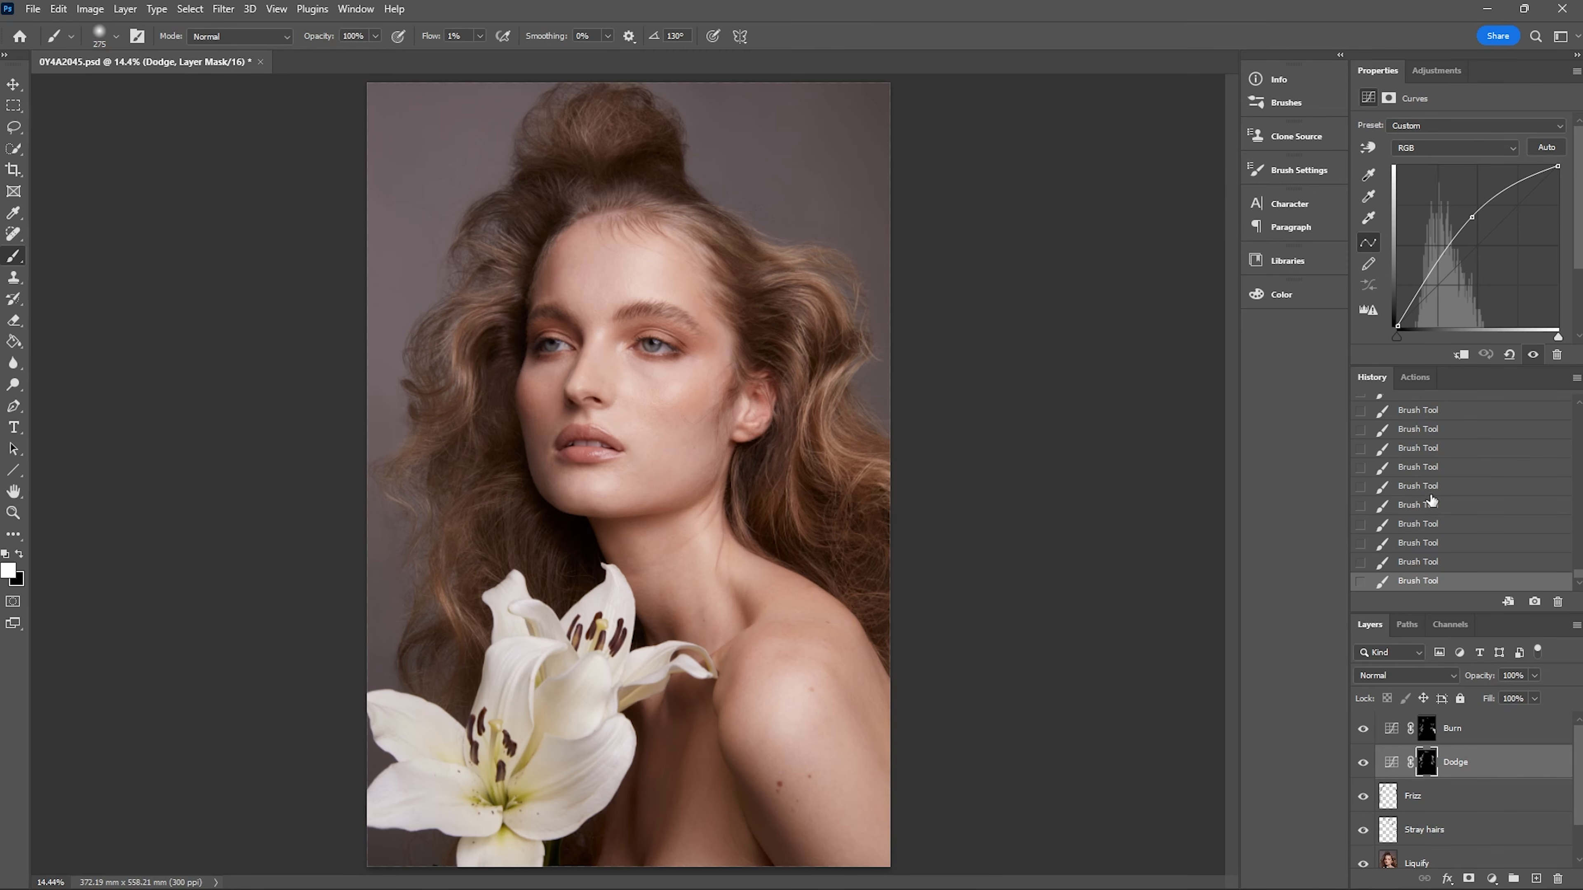
left_click(1455, 728)
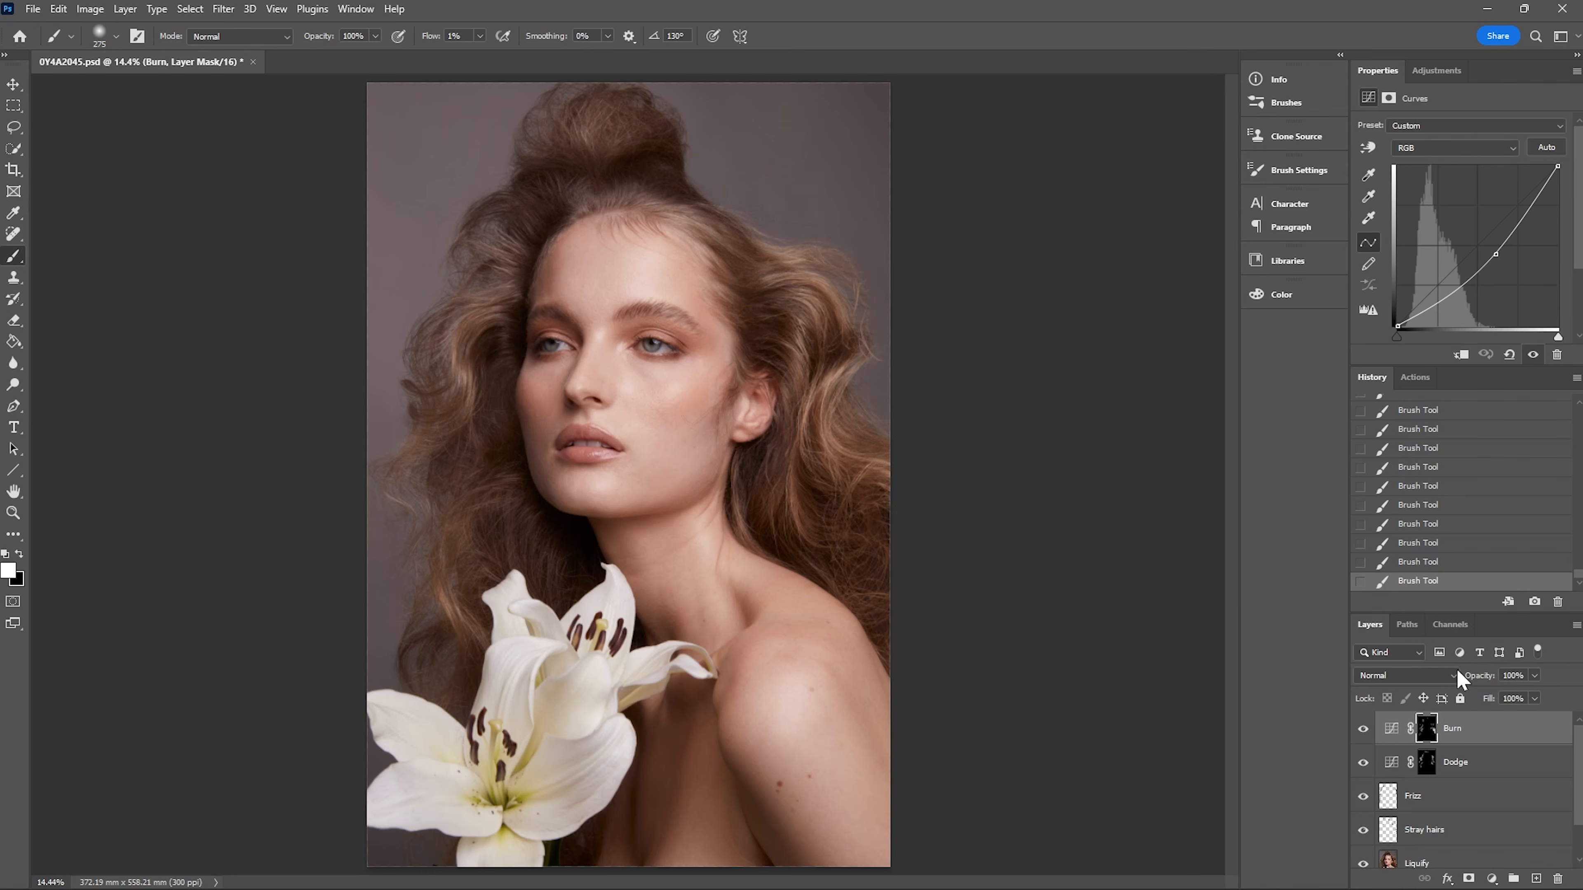
Step: Create a new layer above Burn for the frizzy hair beside the shoulder and name it Paint
left_click(13, 513)
left_click(894, 518)
left_click(893, 545)
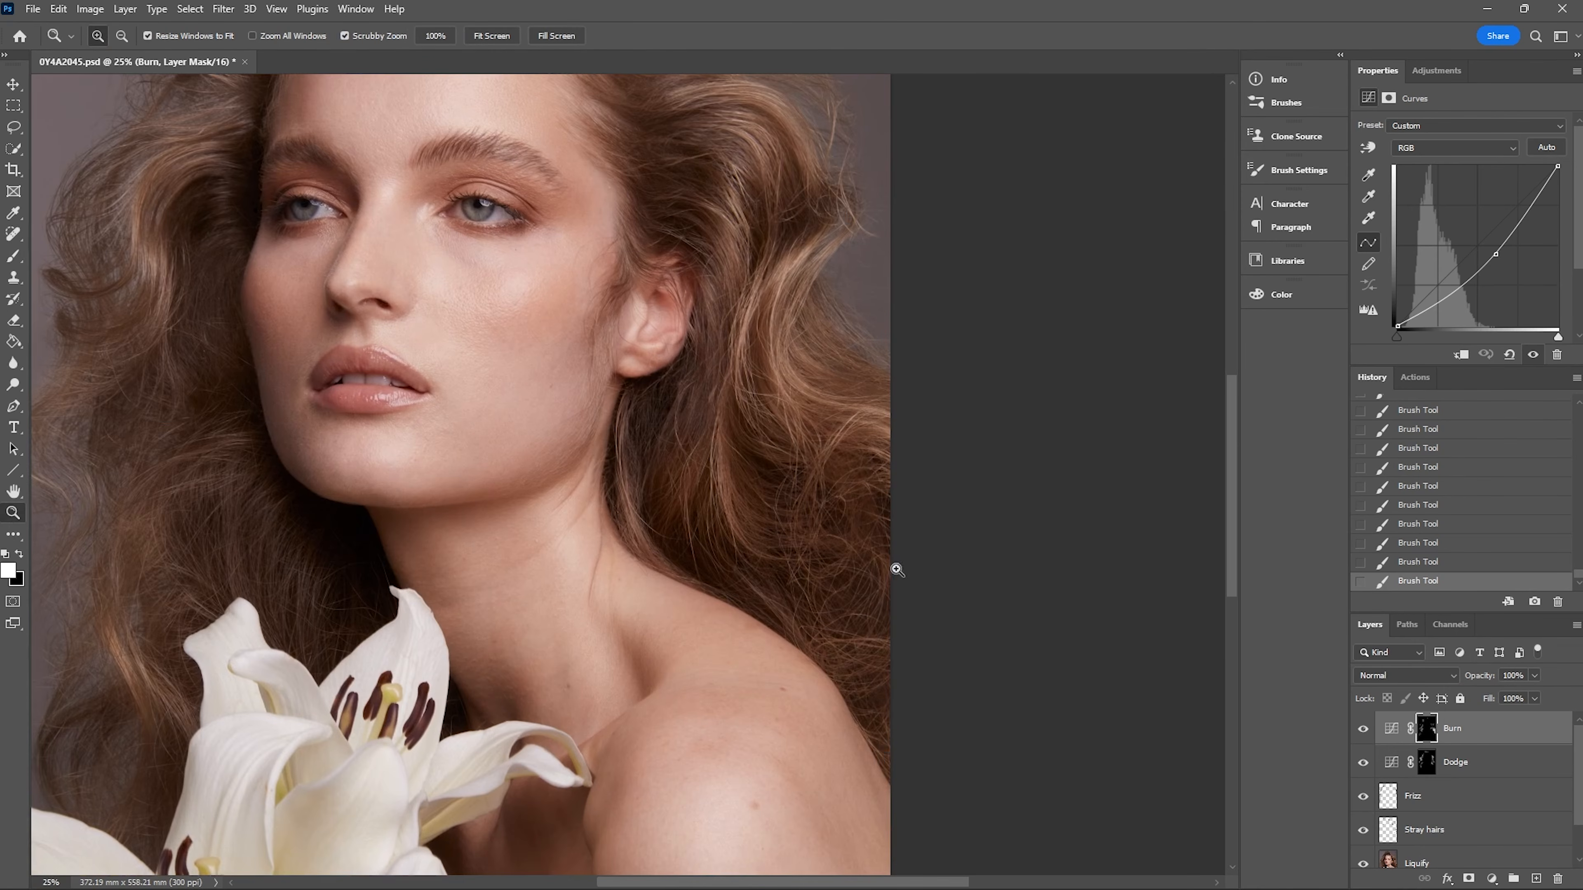
left_click(866, 470)
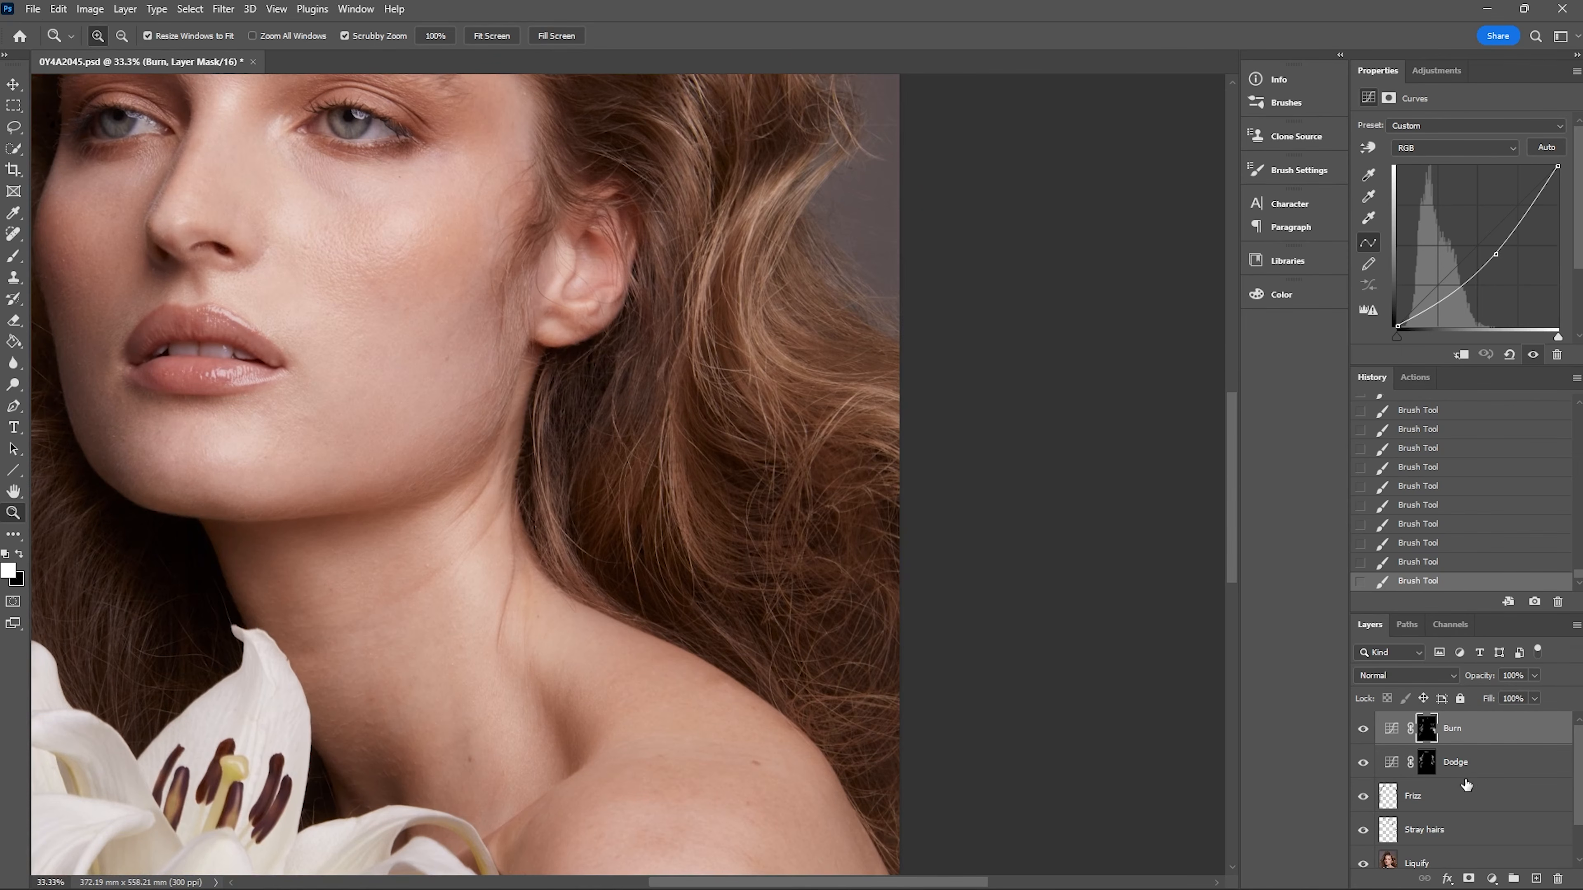
left_click(1535, 879)
double_click(1438, 740)
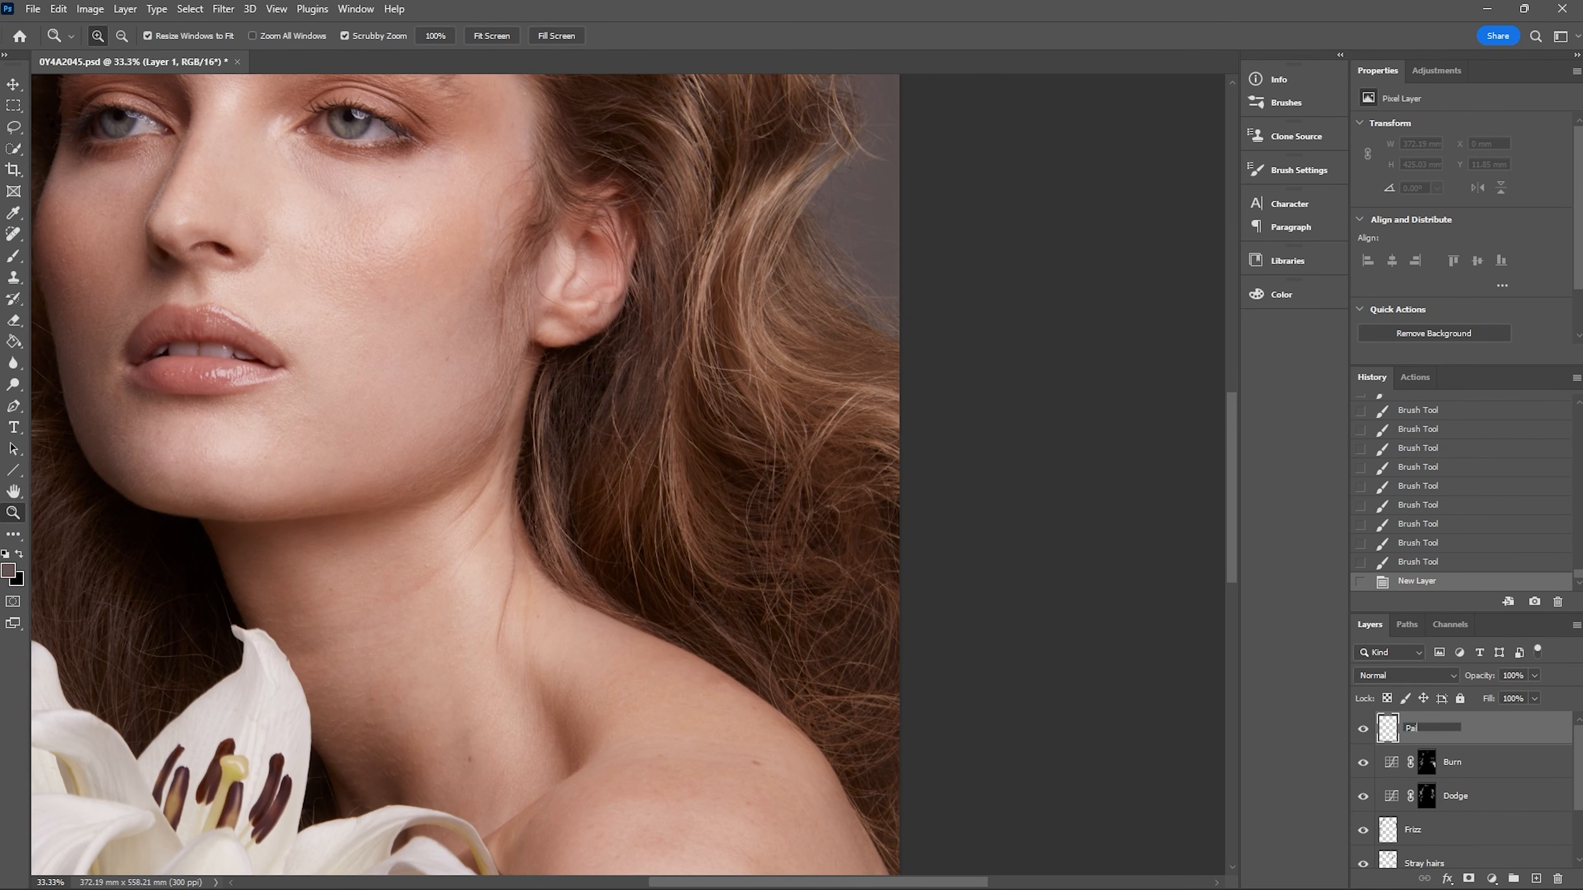
key("Return")
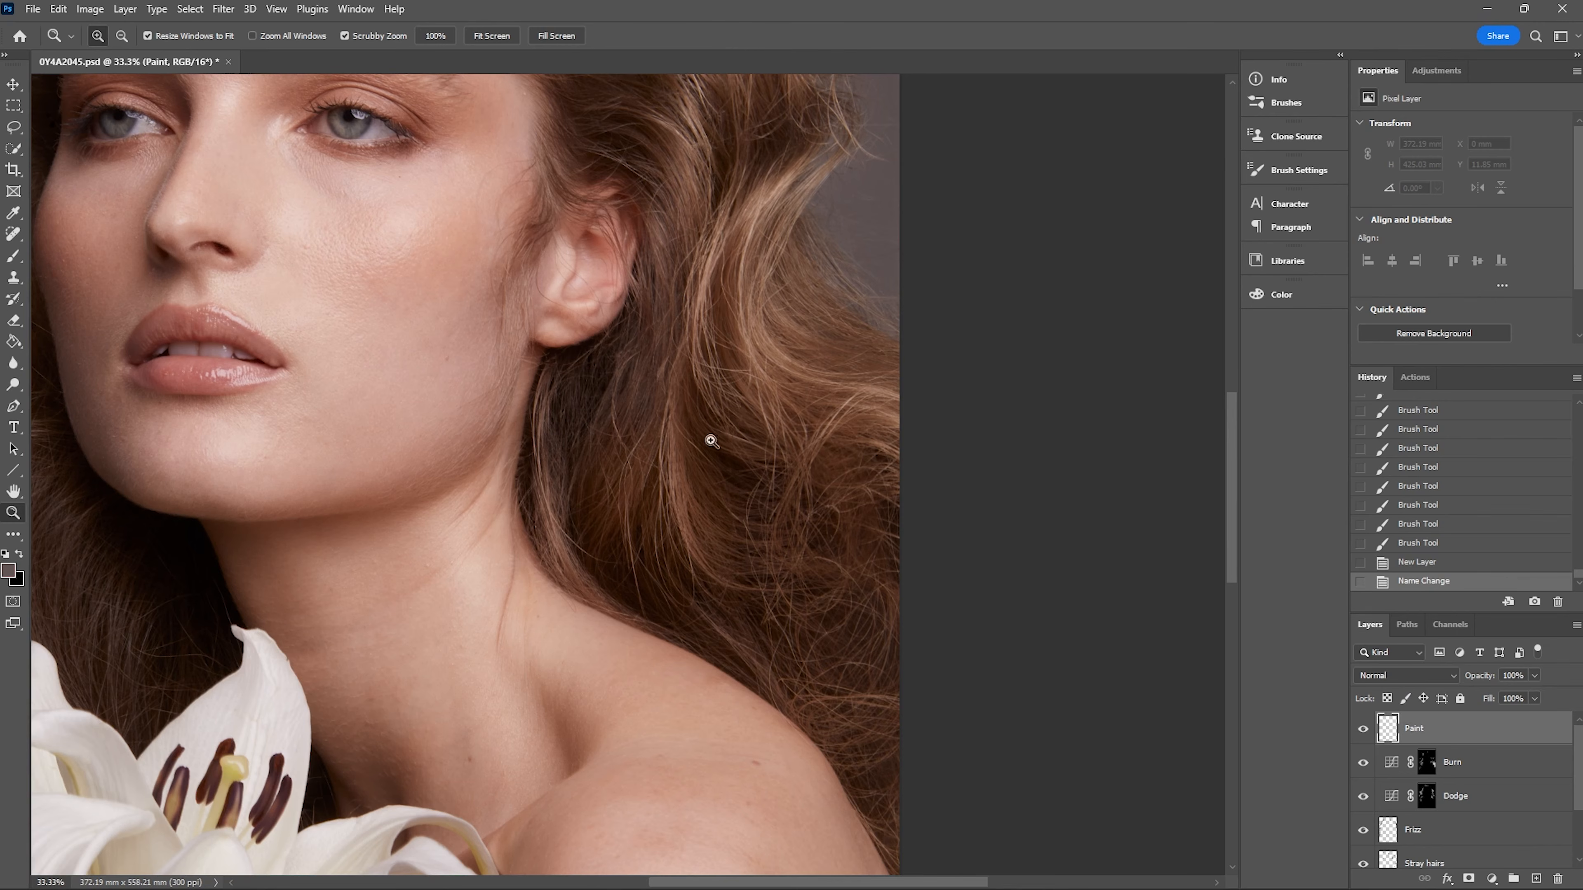
Step: Brush a dark brown over the frizzy hair above the shoulder on the Paint layer to soften the strands
left_click(14, 256)
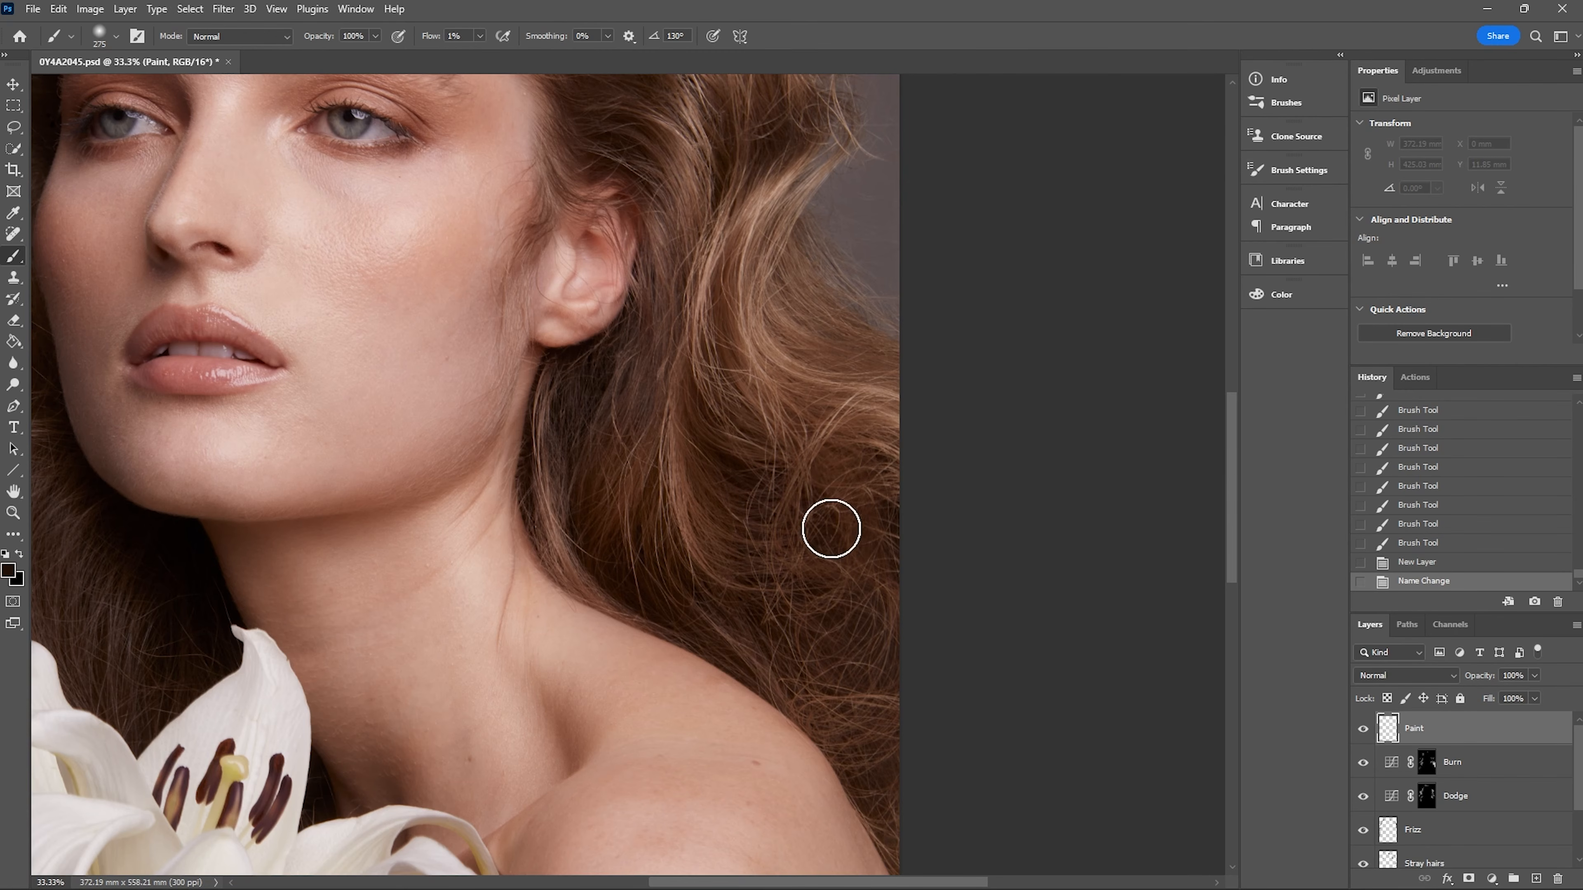
mouse_move(814, 583)
left_mouse_down()
mouse_move(790, 498)
mouse_move(815, 533)
mouse_move(862, 518)
mouse_move(824, 484)
left_mouse_up()
mouse_move(774, 438)
left_mouse_down()
mouse_move(819, 469)
mouse_move(775, 566)
mouse_move(814, 660)
left_mouse_up()
left_click_drag(864, 721, 907, 551)
mouse_move(883, 746)
left_mouse_down()
mouse_move(841, 690)
mouse_move(854, 625)
left_mouse_up()
mouse_move(766, 662)
left_mouse_down()
mouse_move(759, 502)
mouse_move(751, 534)
mouse_move(761, 452)
mouse_move(798, 484)
mouse_move(771, 461)
left_mouse_up()
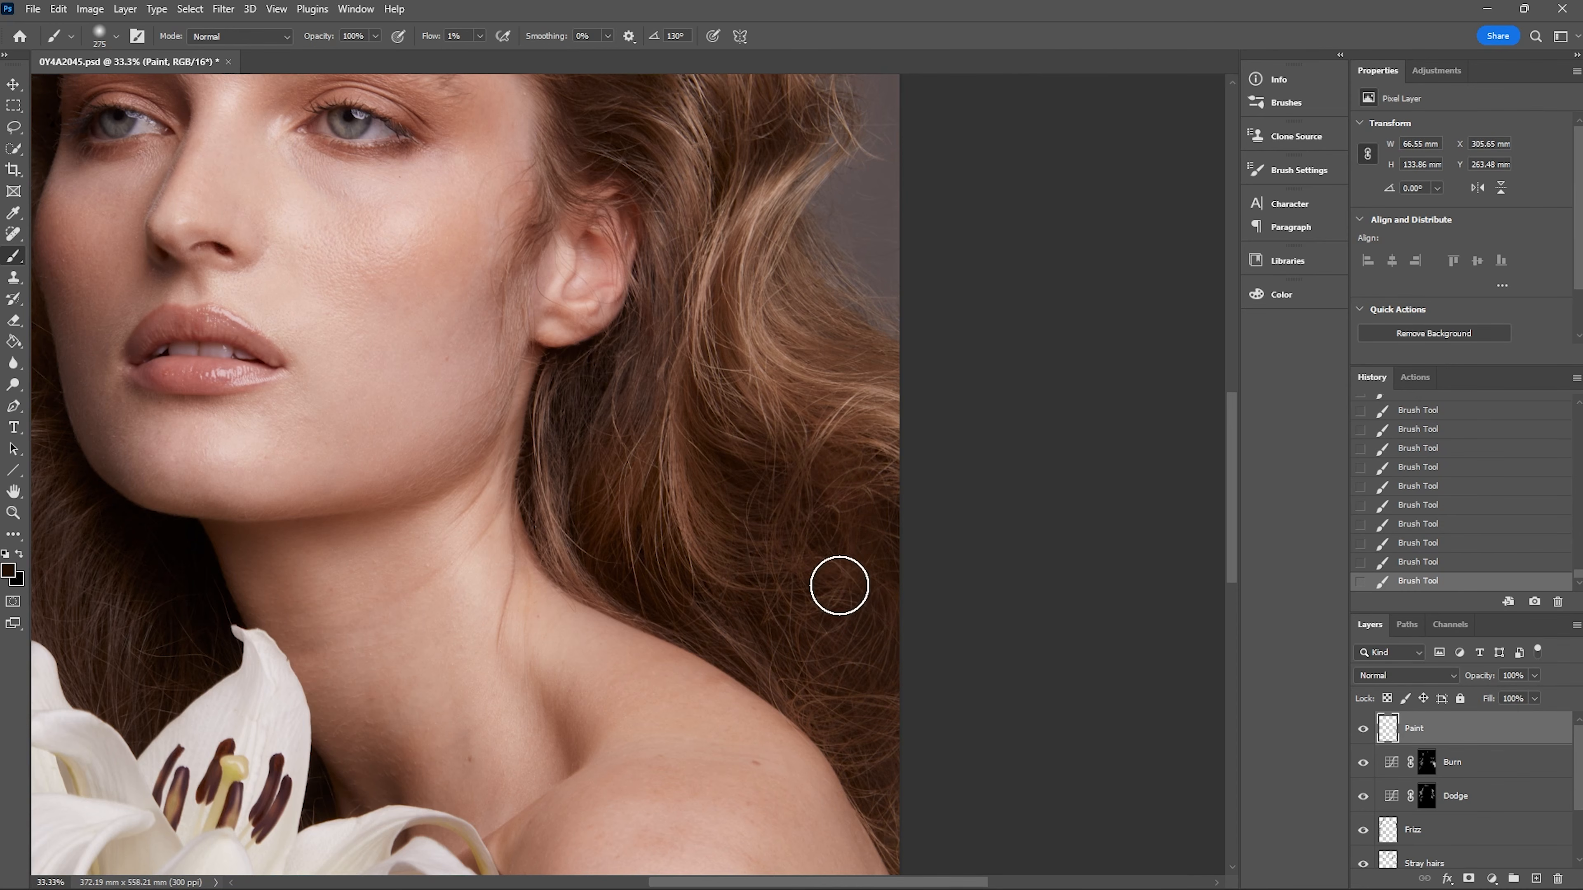
Step: Sample a light brown from the wave at the photo's edge and brush it over the hair beside it
key("ctrl+minus")
key("ctrl+minus")
key("ctrl+minus")
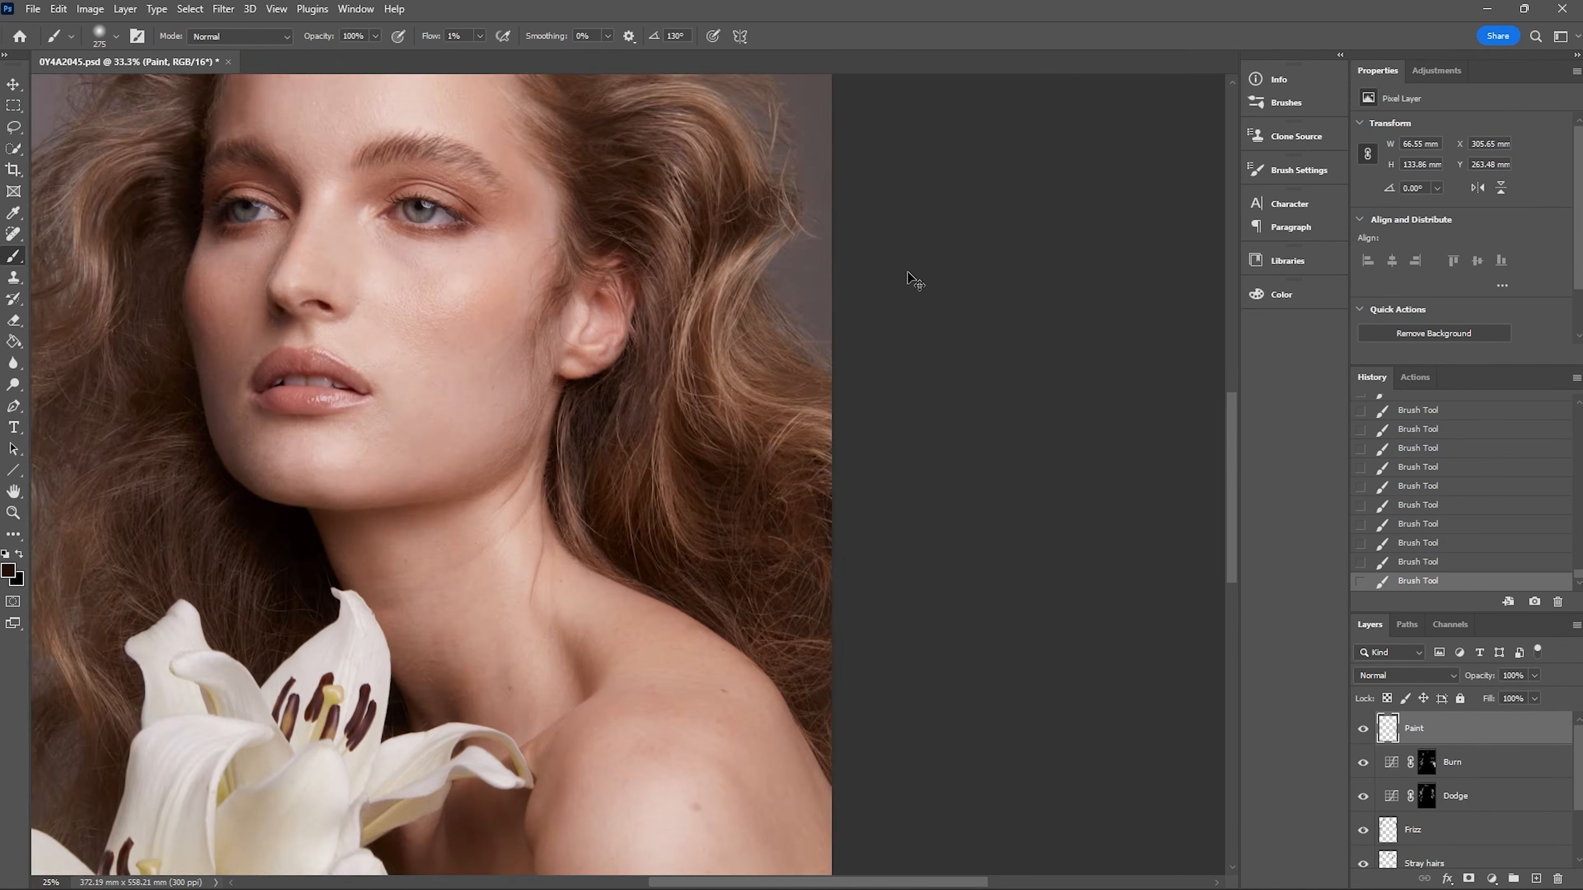
key("ctrl+plus")
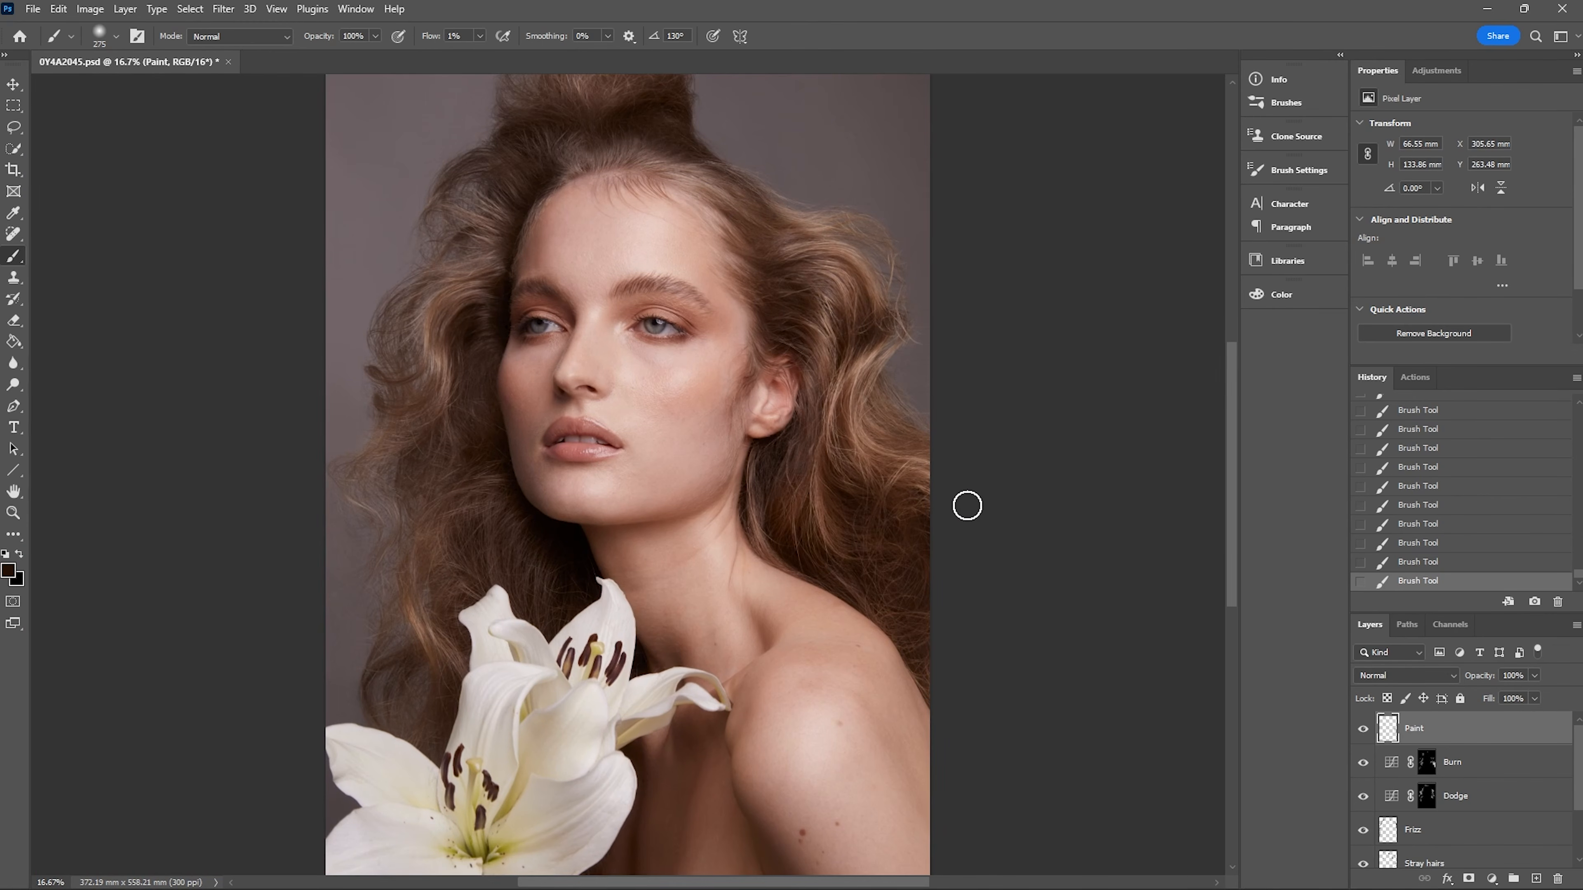
key("z")
left_click(951, 504)
key("b")
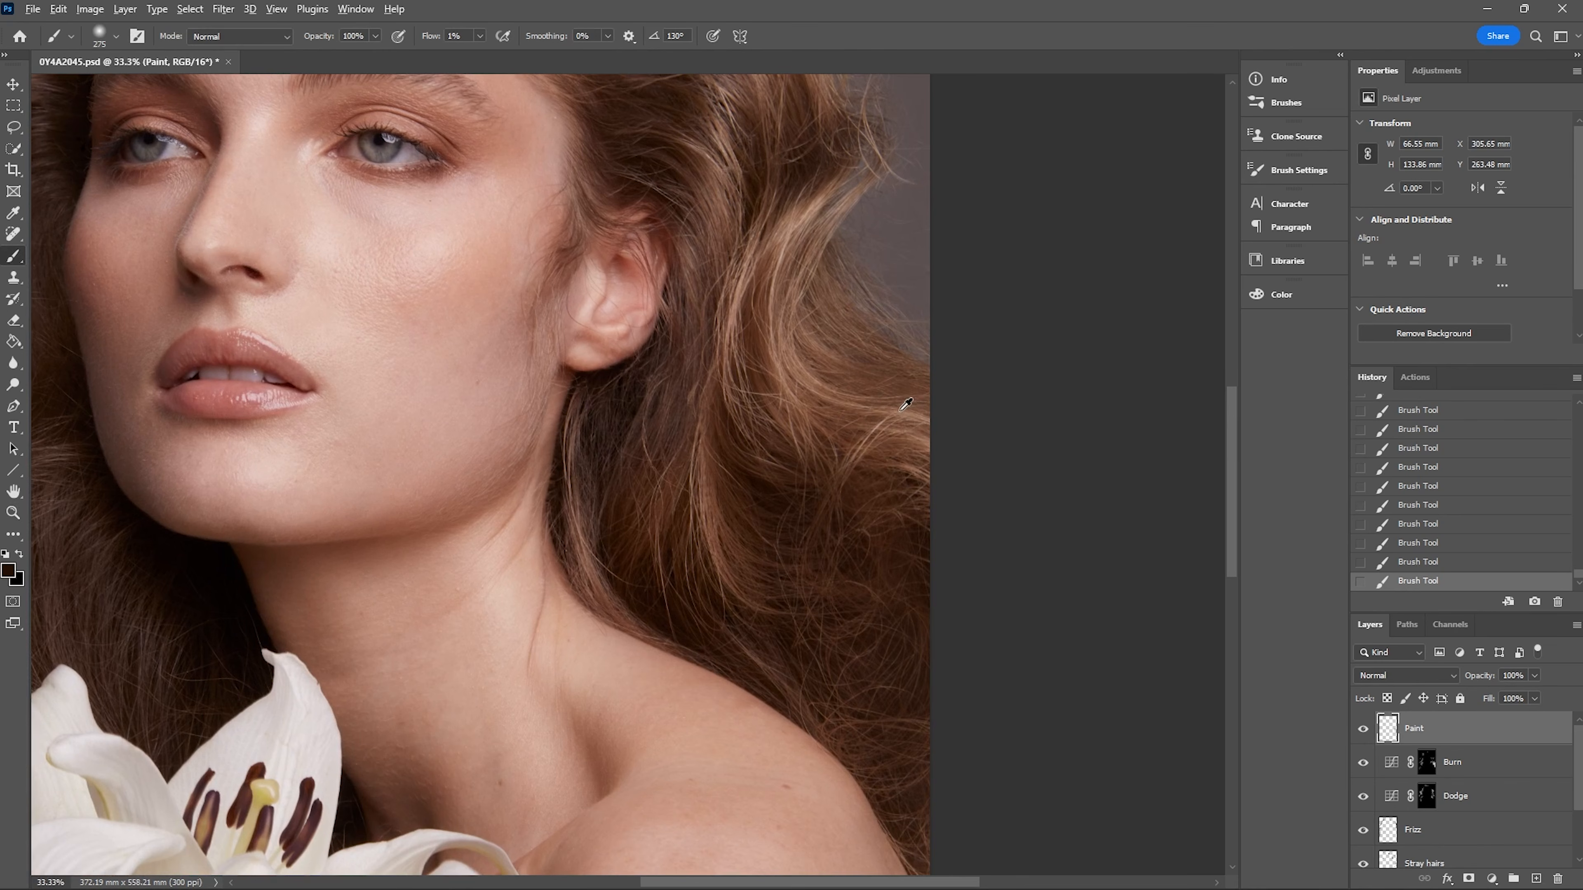
left_click(912, 413, "alt")
left_click_drag(837, 413, 880, 442)
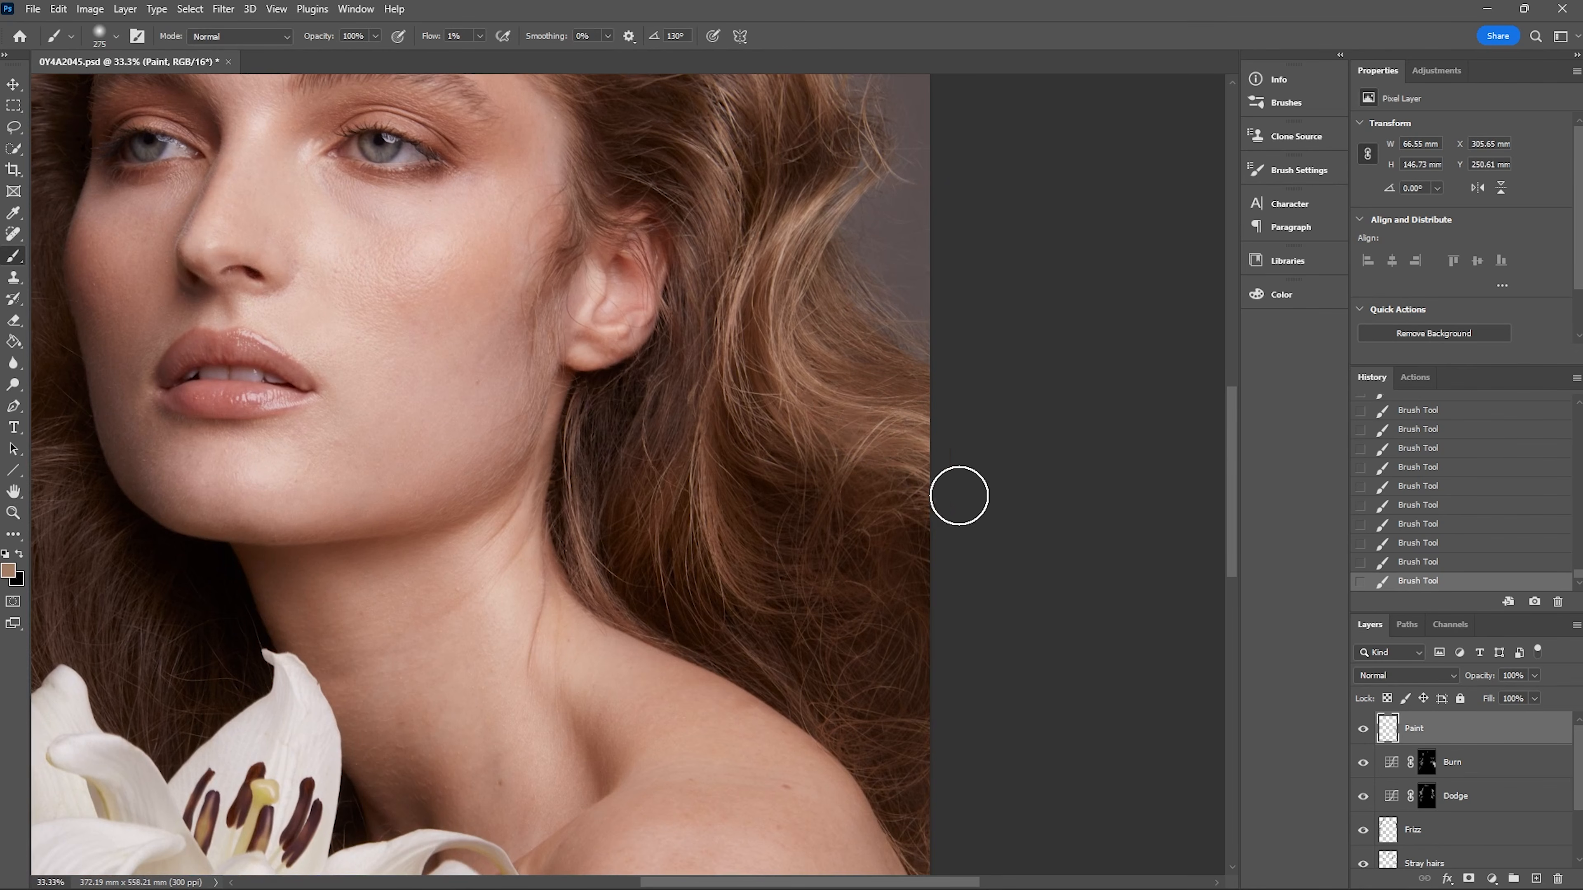
Step: Brush the light brown over the frizzy hair above the shoulder, then sample a dark brown there and paint the hair beside the photo's edge
left_click_drag(779, 602, 853, 595)
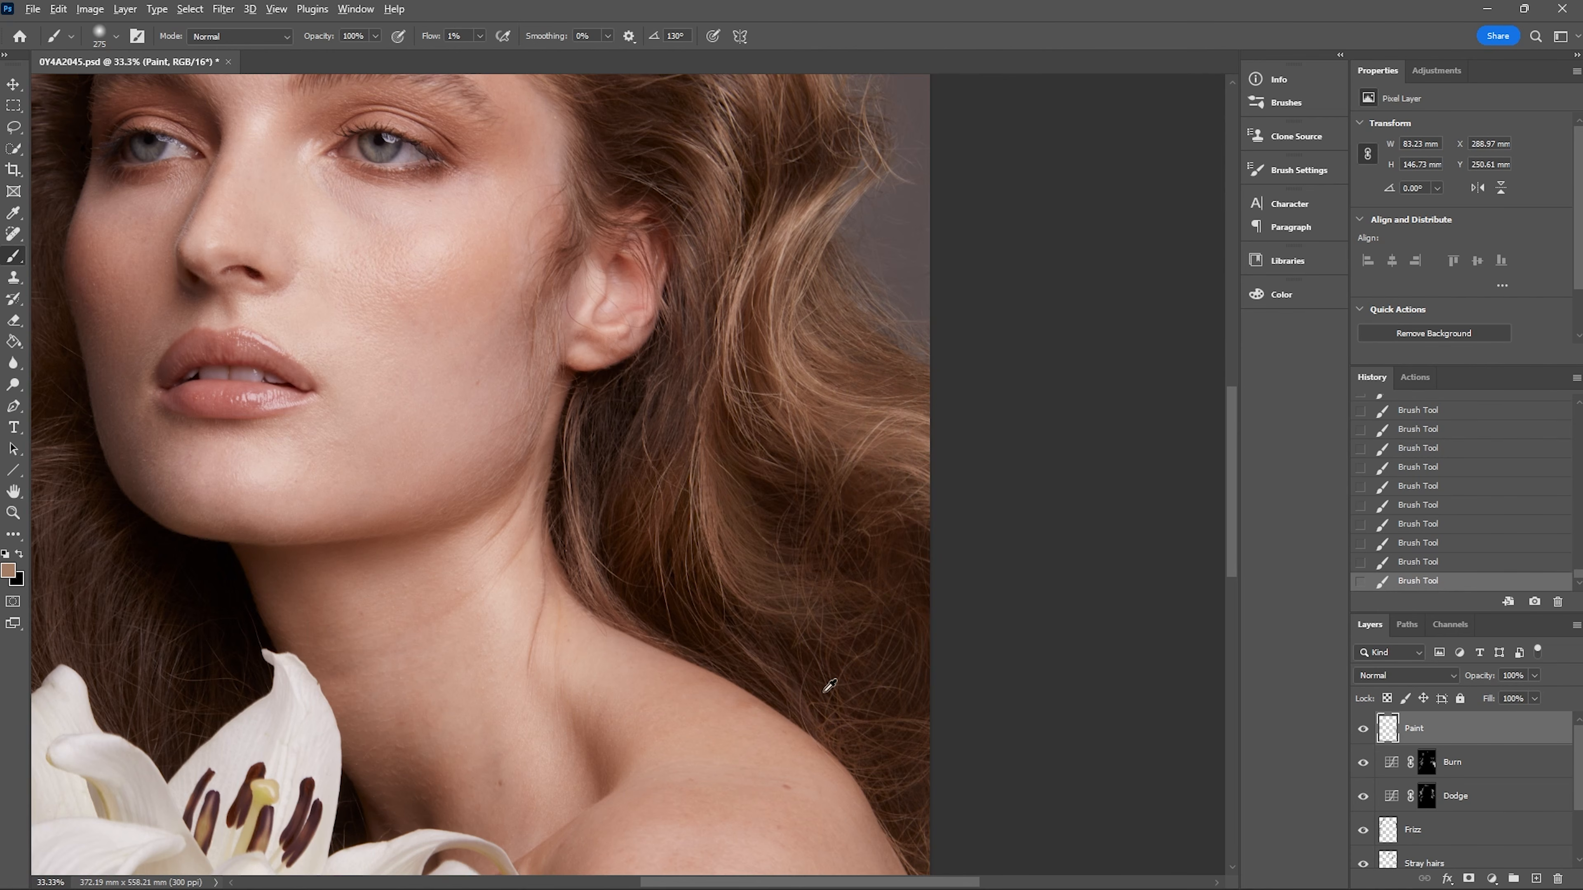
left_click(810, 704, "alt")
left_click_drag(881, 740, 934, 840)
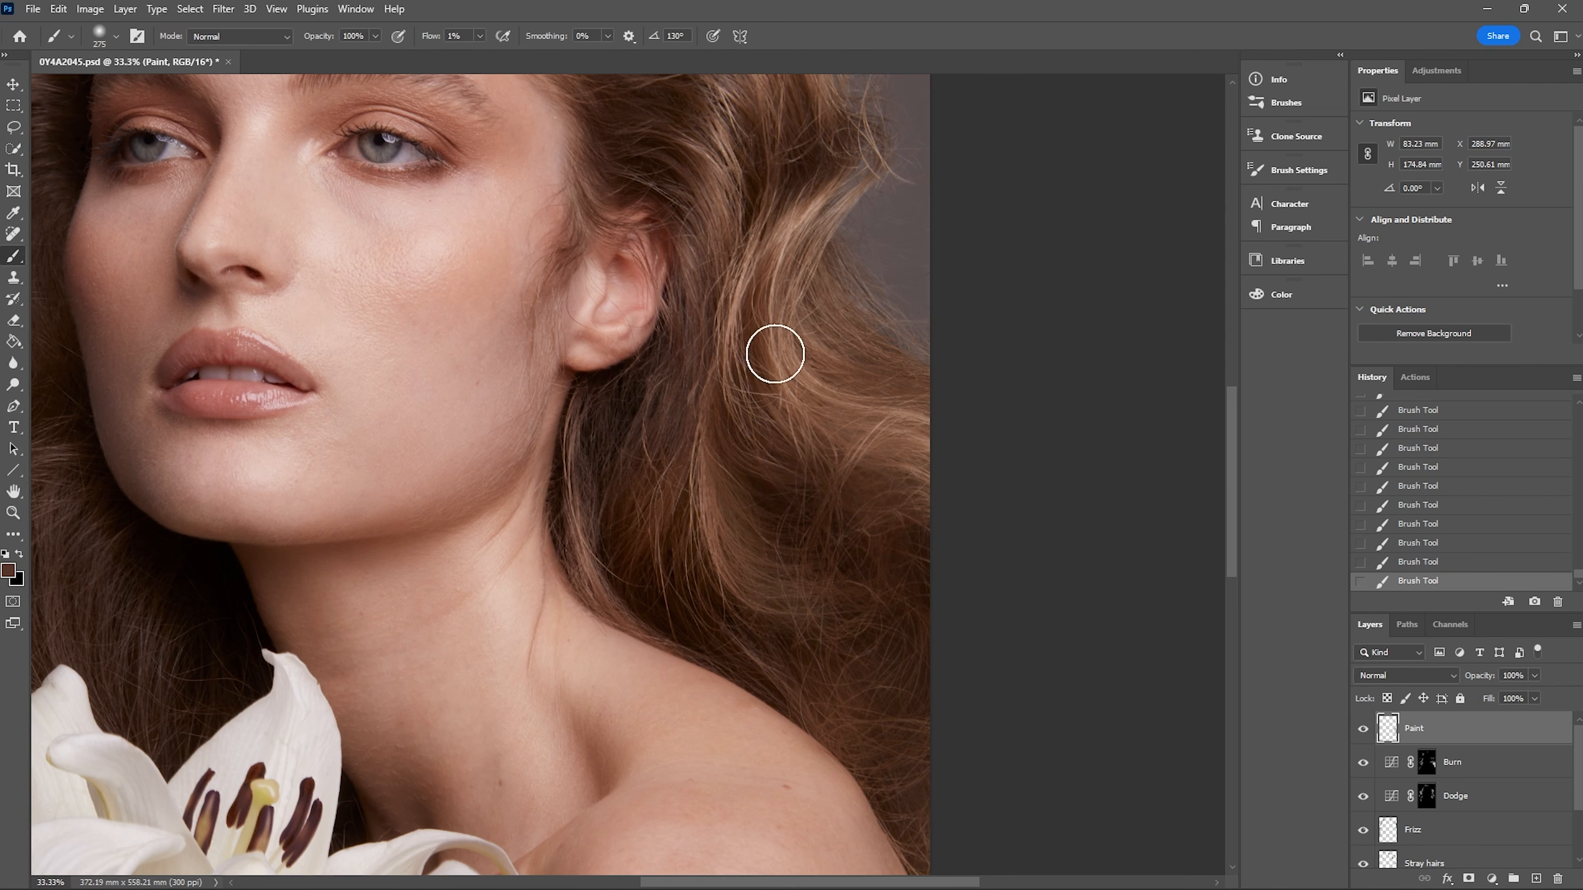
left_click_drag(807, 358, 870, 450)
Step: Check the Paint layer's effect on the whole portrait by hiding and showing it and testing its opacity
key("z")
right_click(826, 347)
left_click(838, 359)
right_click(853, 349)
left_click(878, 438)
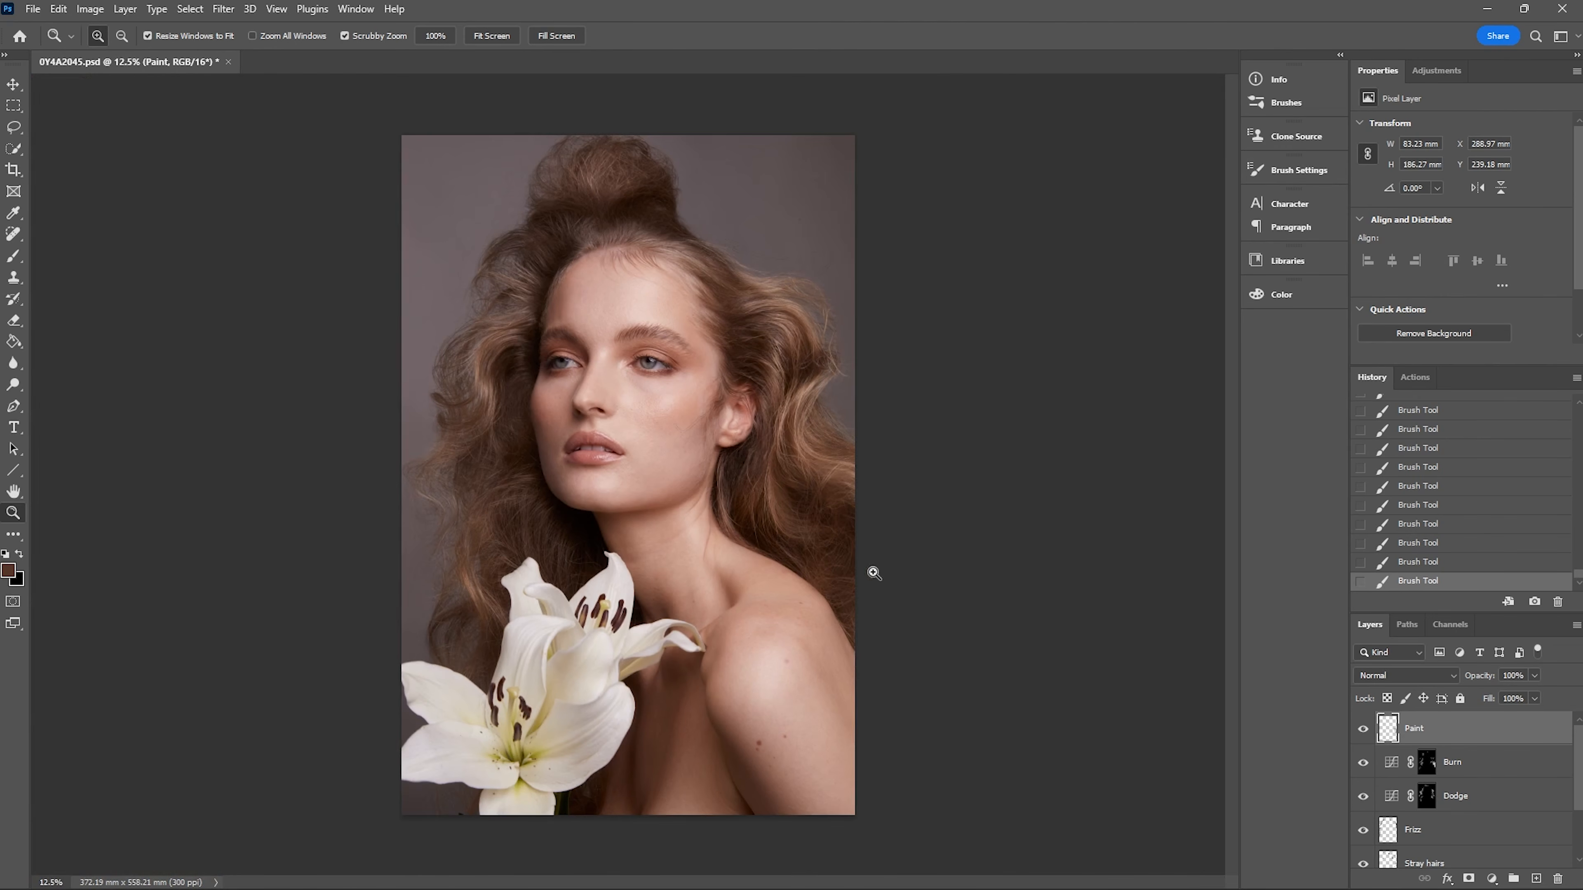
left_click(1364, 729)
left_click(1364, 728)
left_click(1533, 679)
left_click_drag(1515, 694, 1510, 692)
left_click(1537, 695)
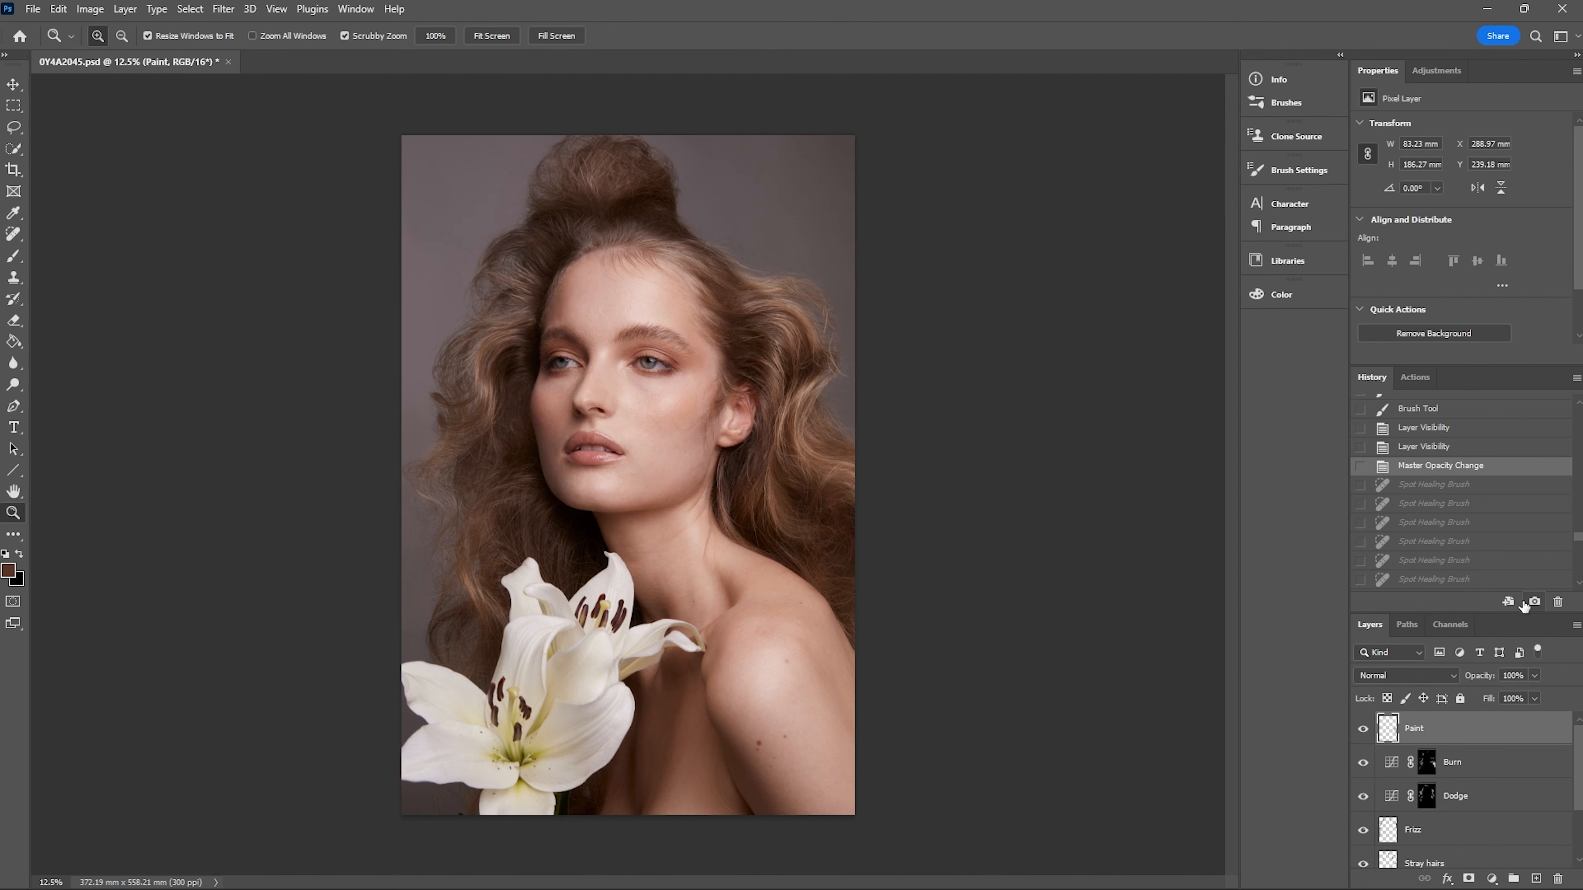
Step: Take a history snapshot of the retouched portrait and compare it with the original opening state
scroll(1549, 589, "up", 1)
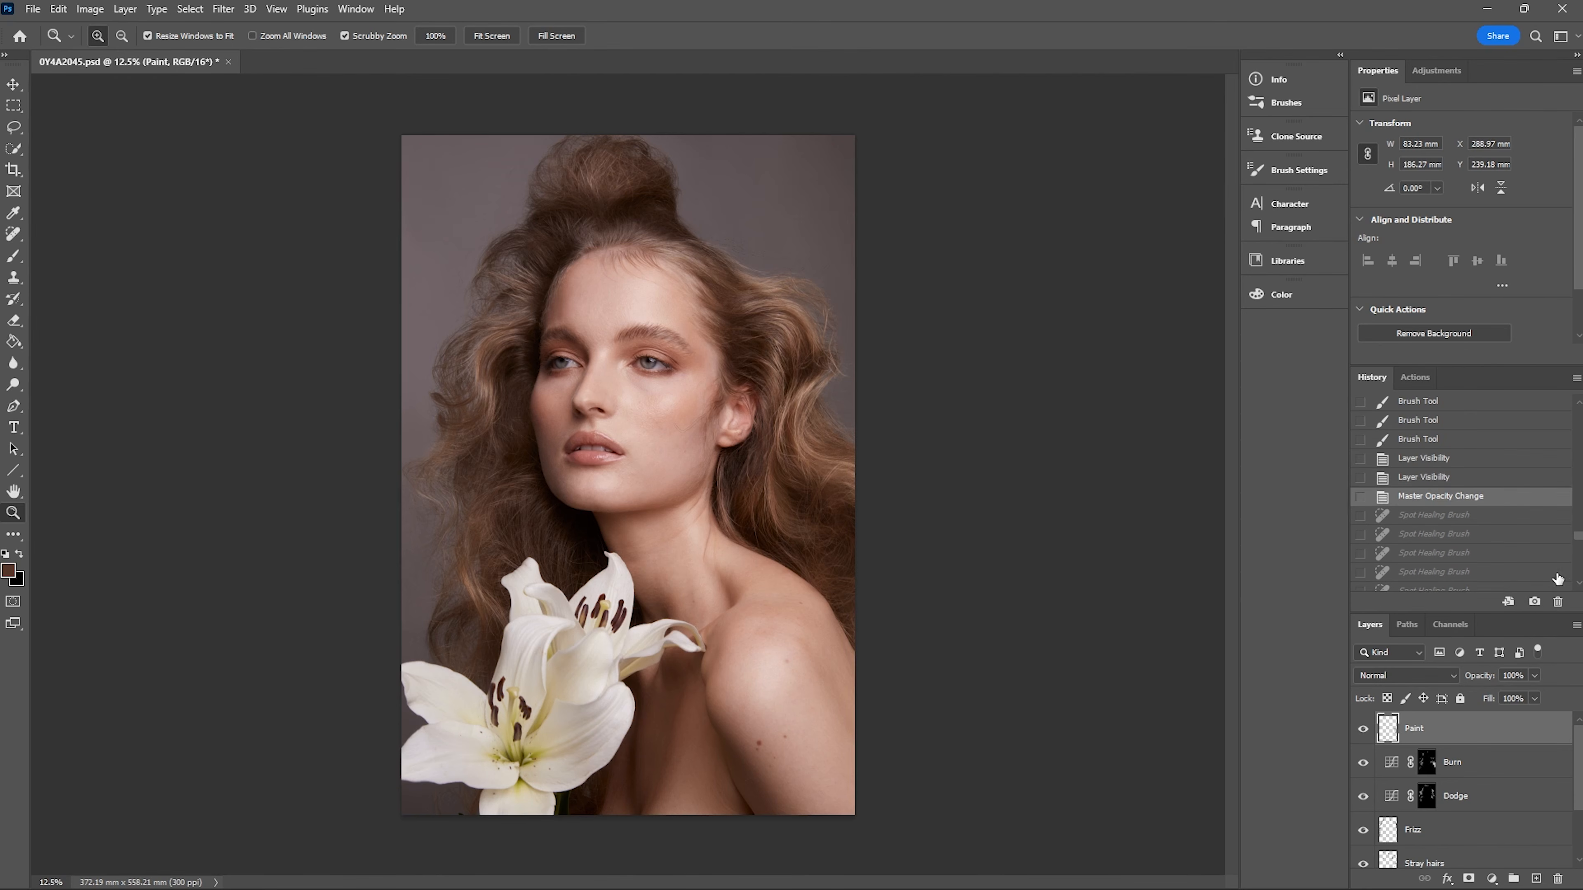
left_click_drag(1578, 547, 1570, 399)
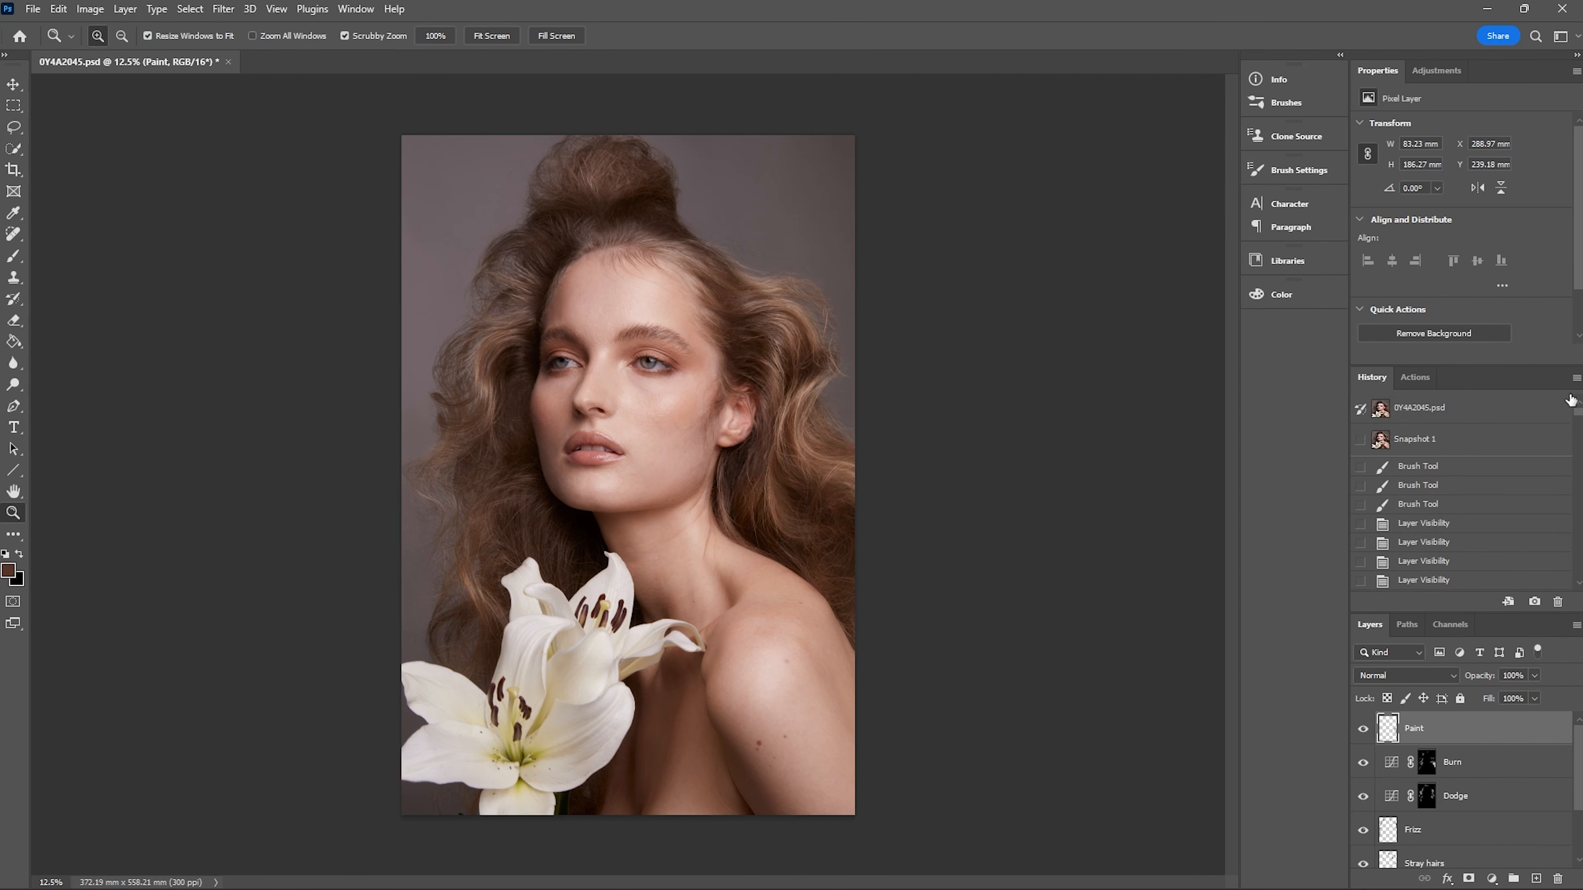
left_click(1428, 409)
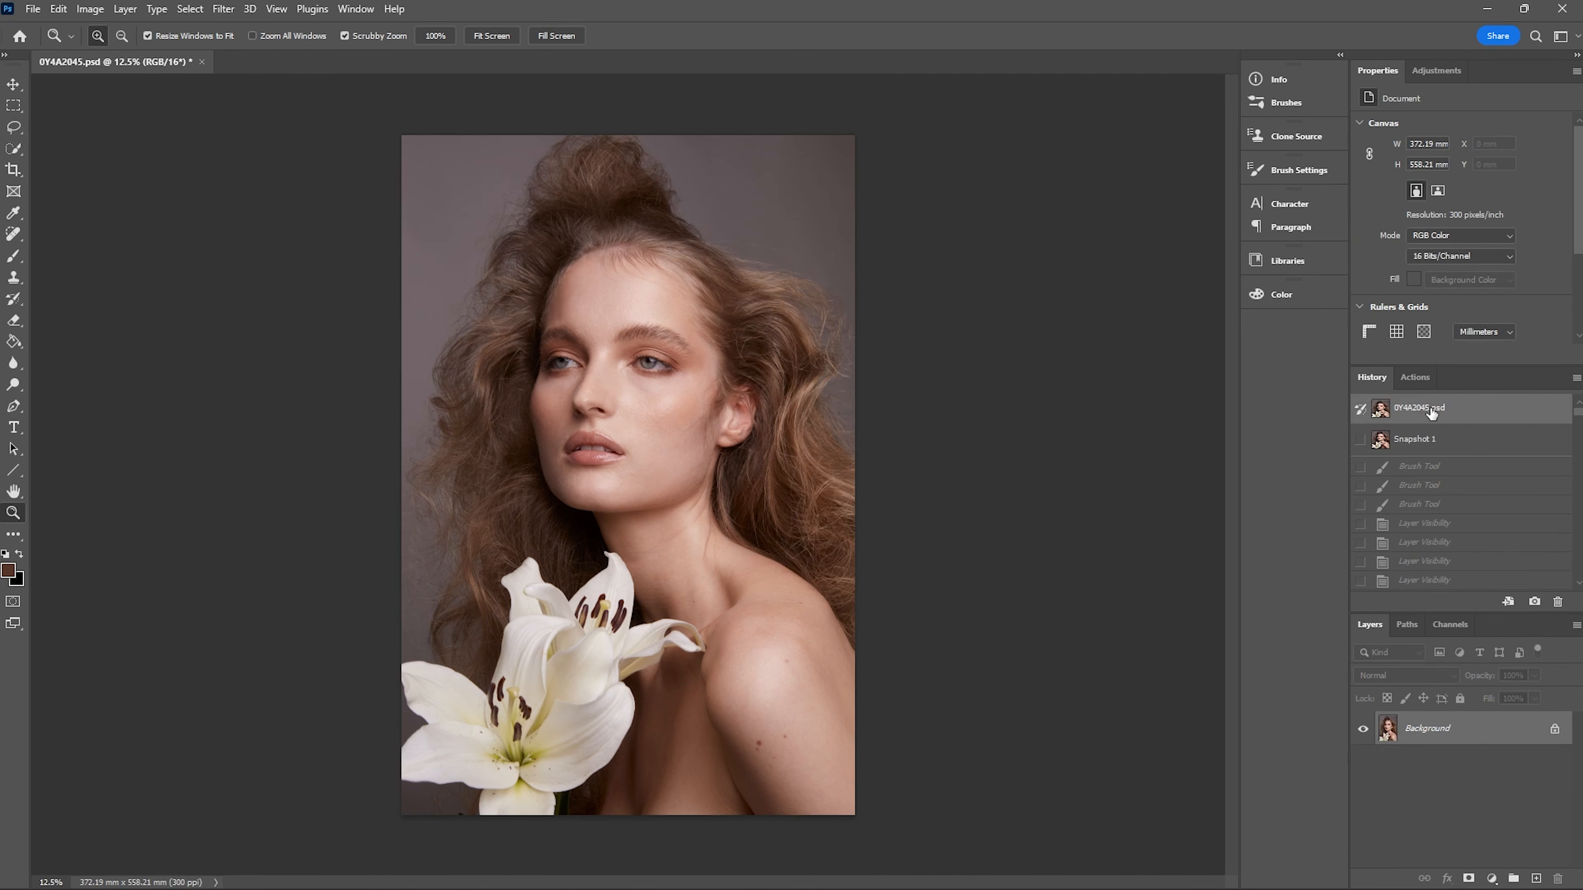
left_click(1428, 440)
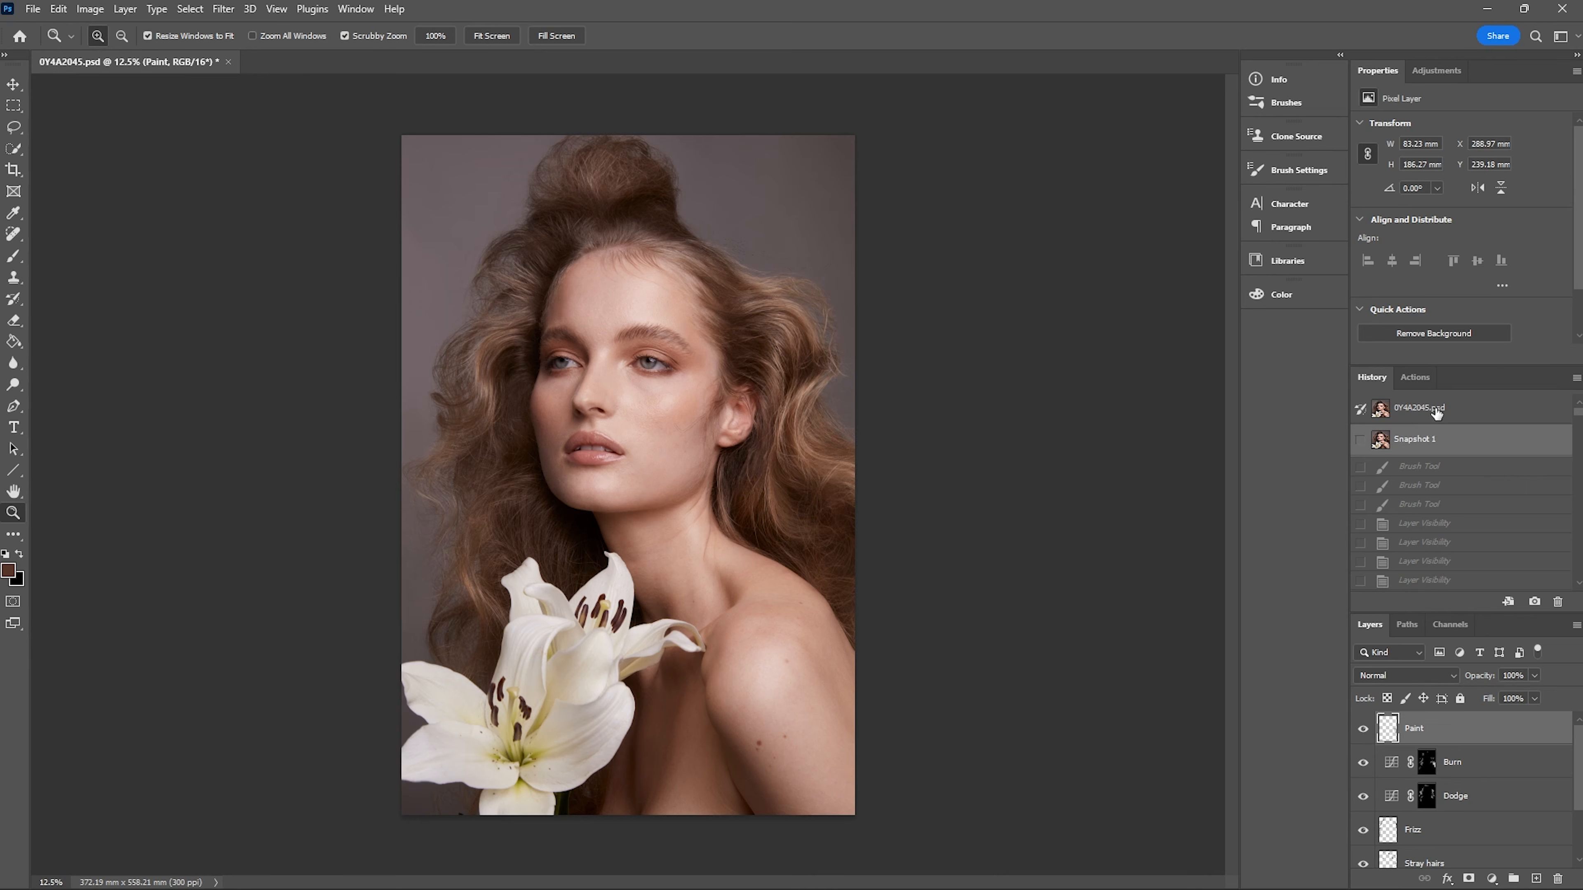
left_click(1435, 411)
left_click(1428, 440)
Step: Compare the original state with Snapshot 1 up close around the face, side hair and bun, ending on the retouched version
left_click(1427, 407)
left_click(549, 464)
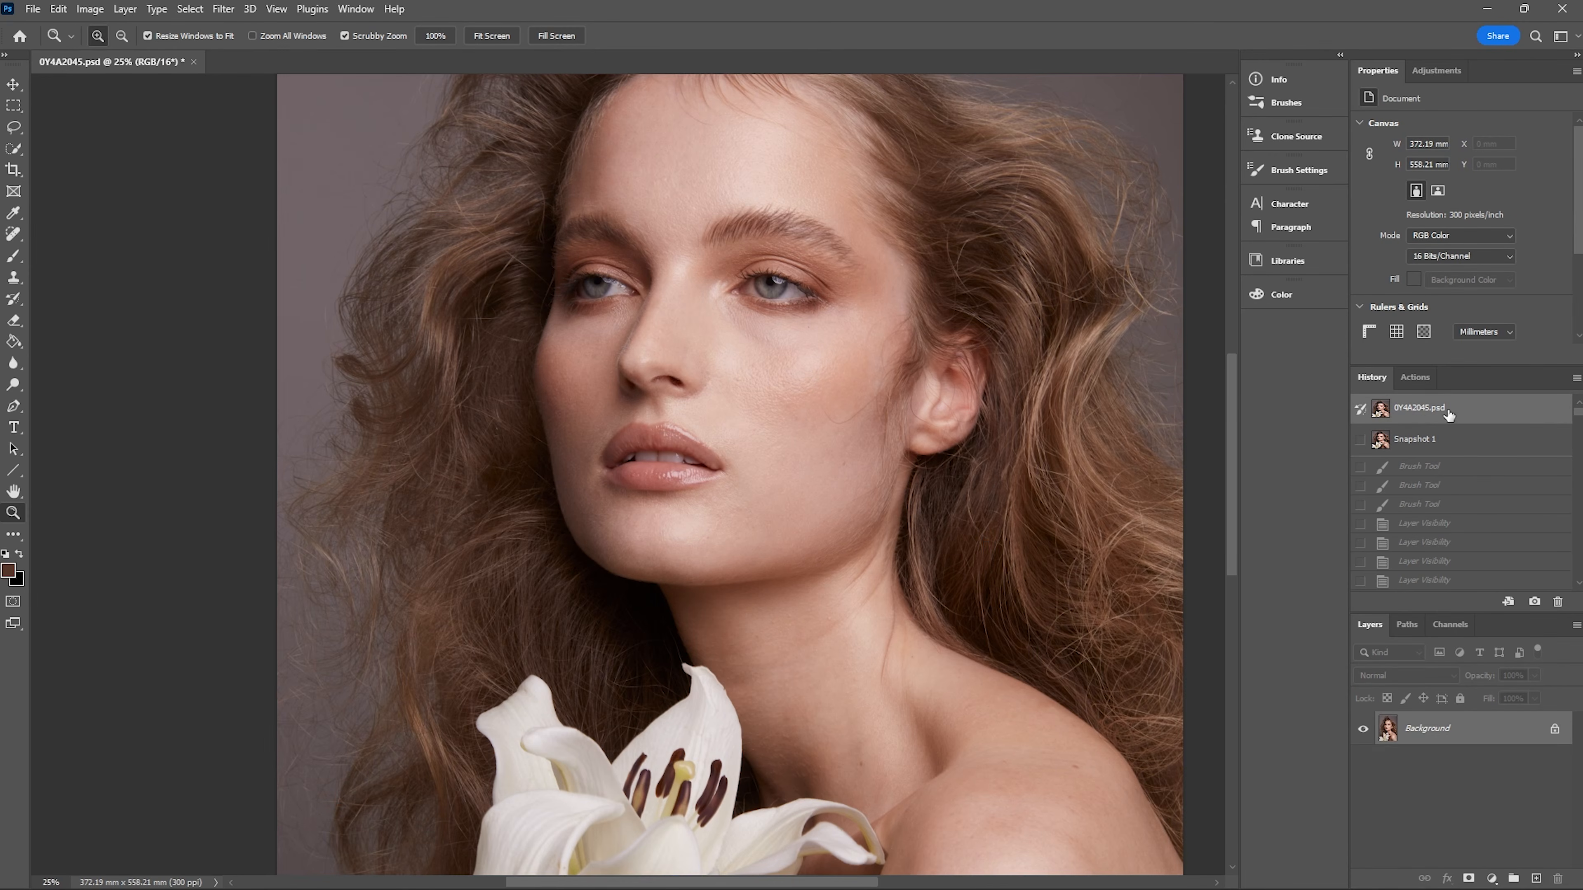
left_click(1445, 442)
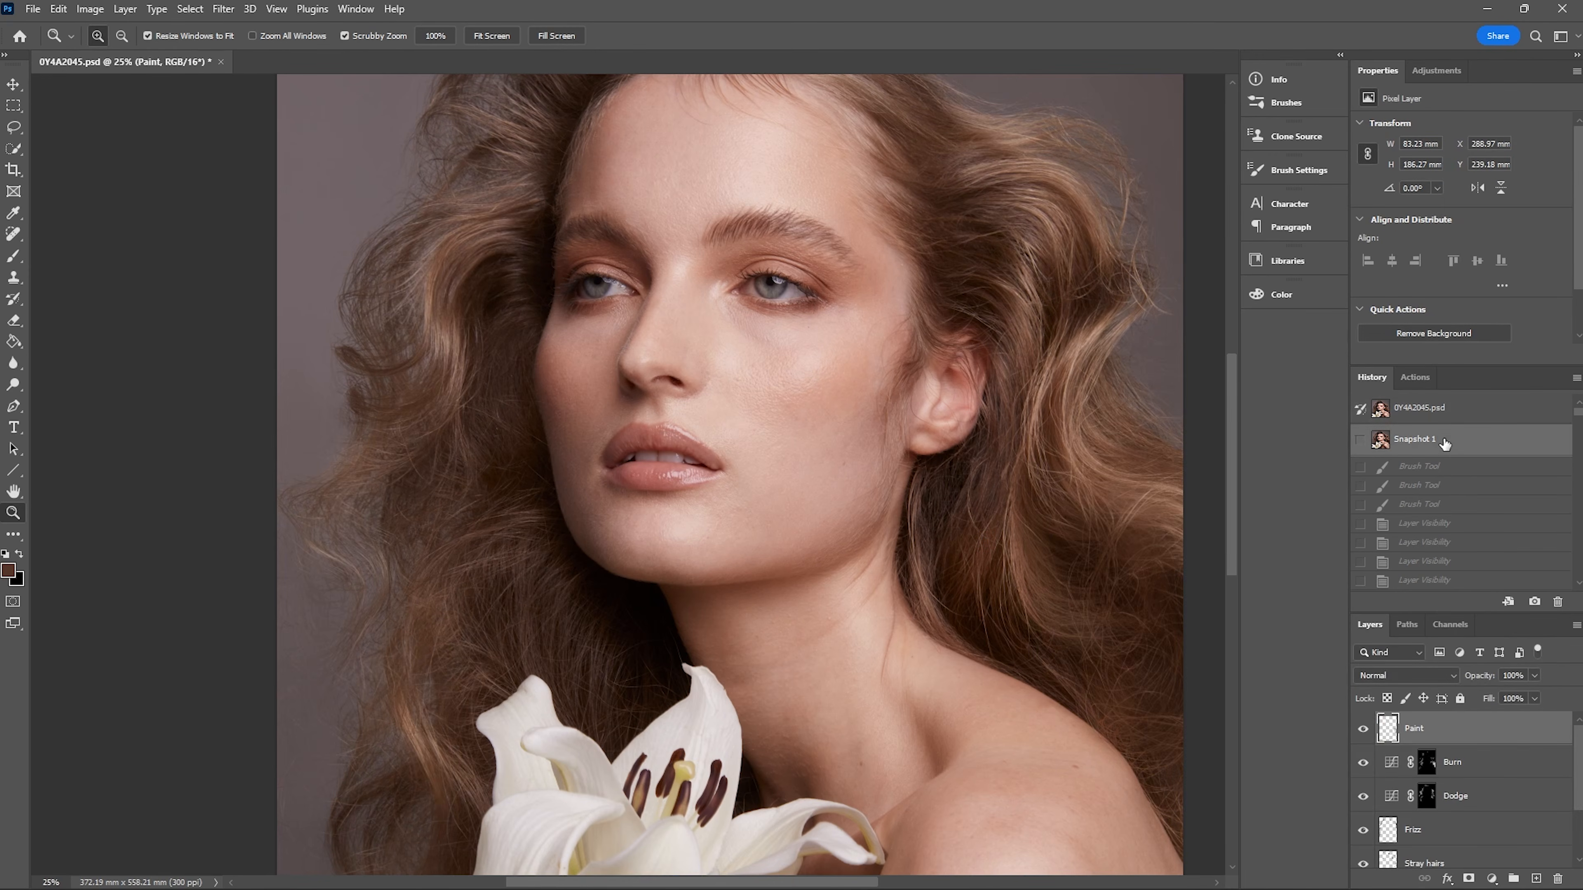
left_click_drag(1237, 474, 1253, 362)
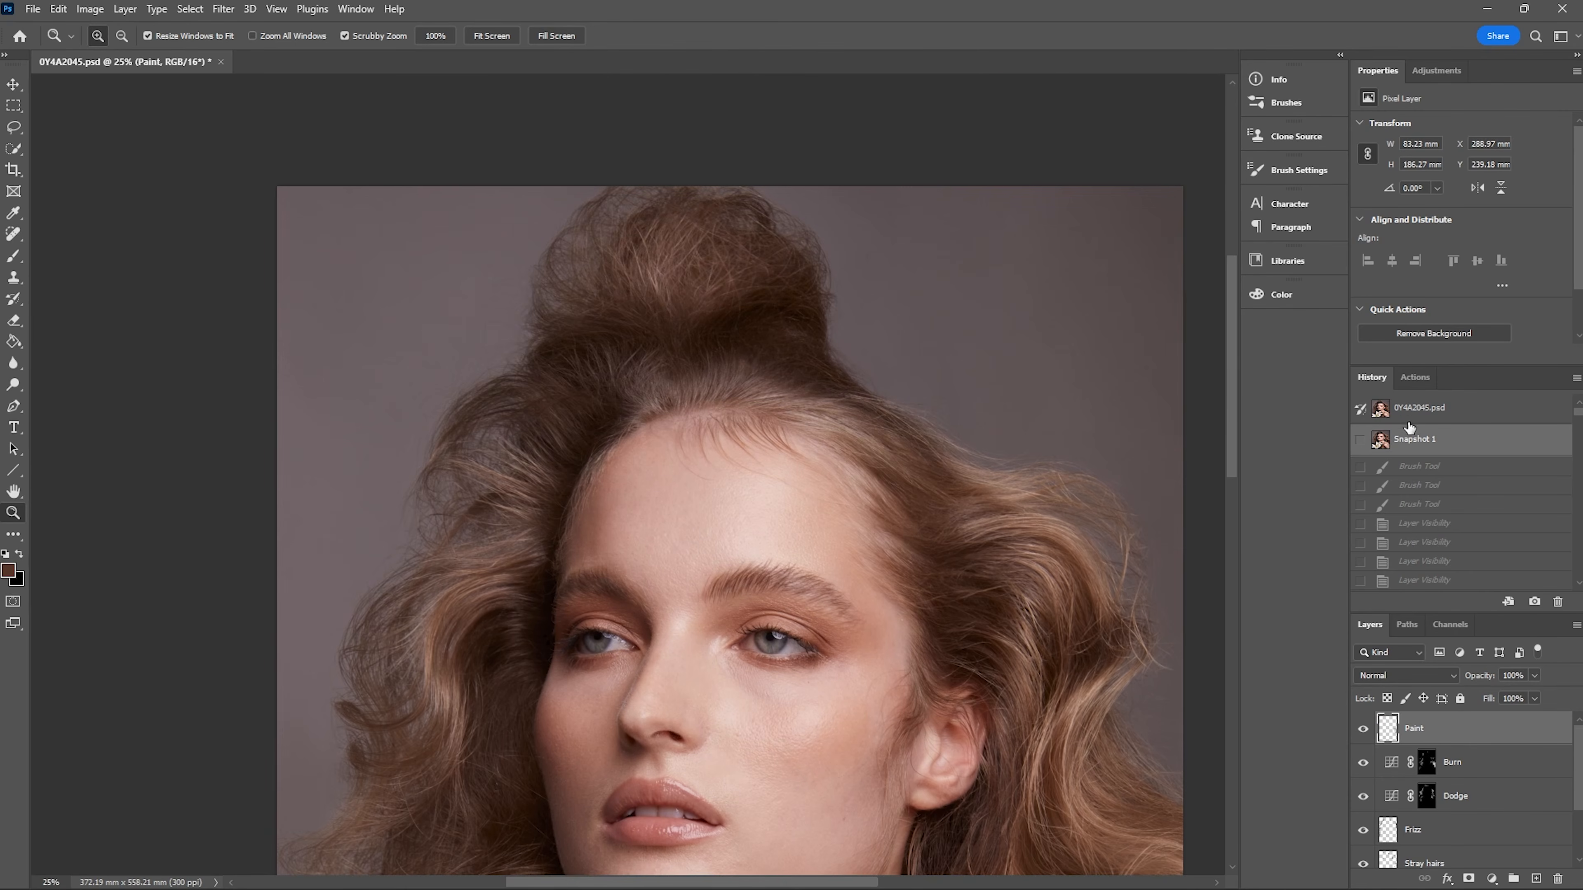
left_click(1417, 411)
left_click(1412, 441)
right_click(837, 382)
left_click(868, 487)
right_click(779, 340)
left_click(810, 441)
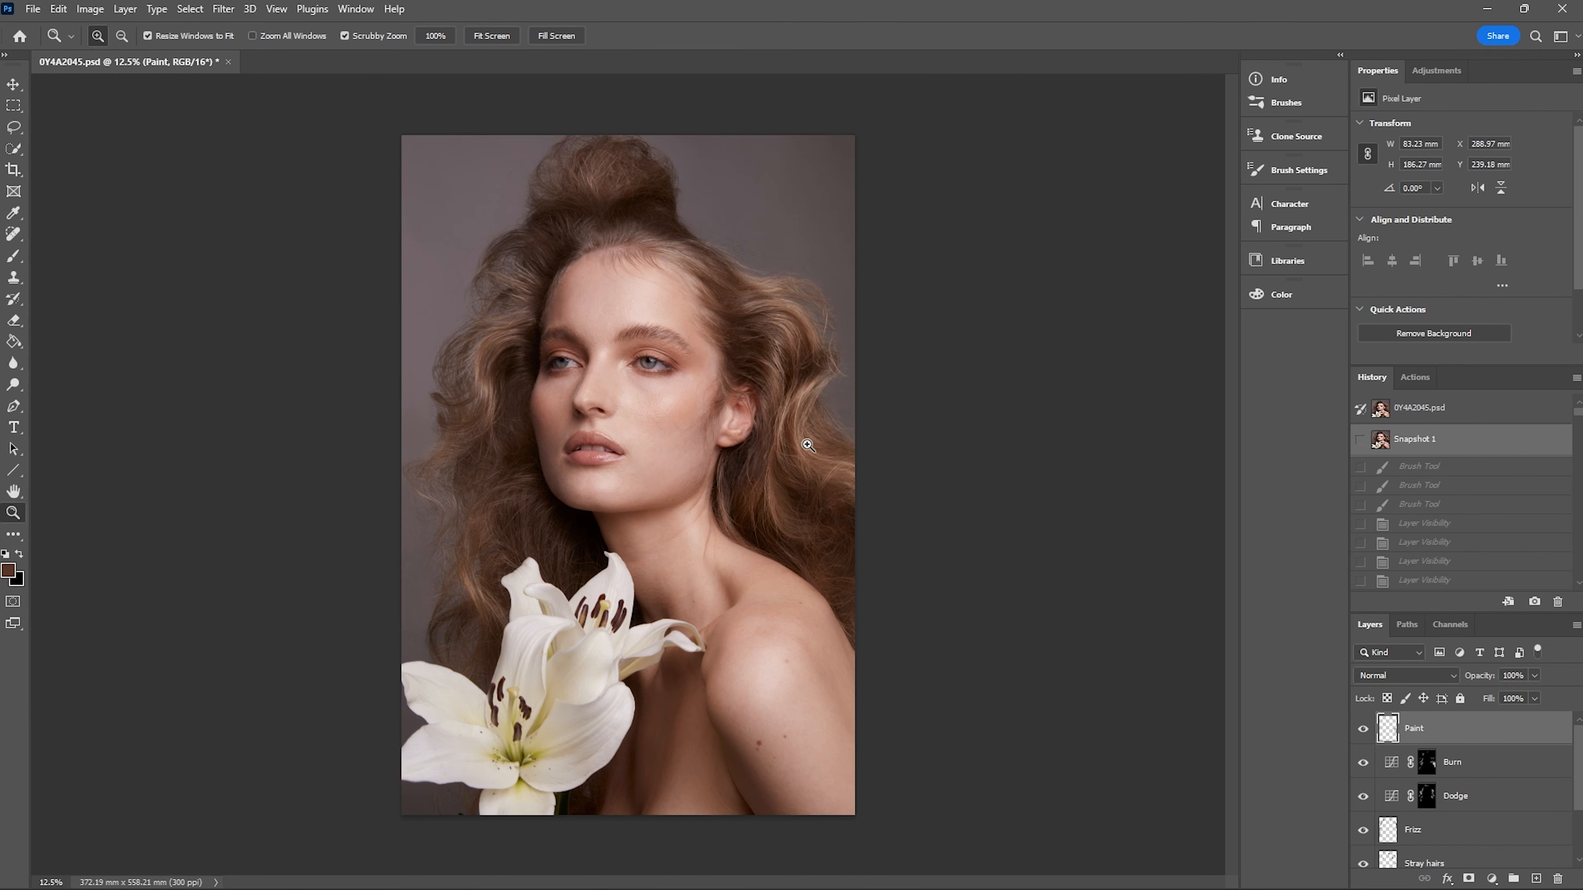
left_click(807, 445)
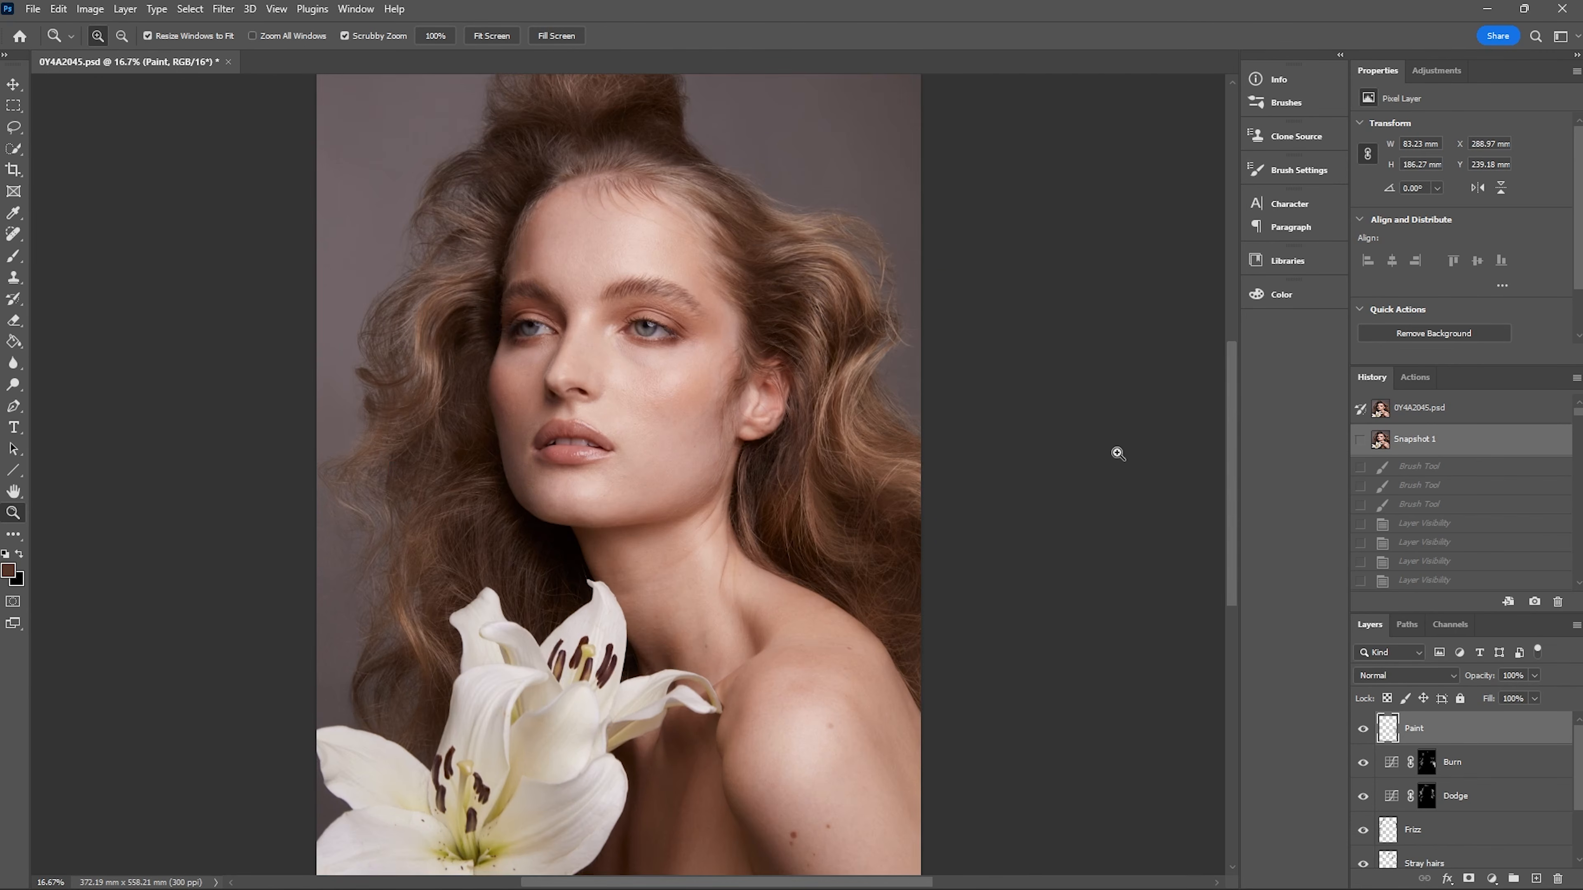